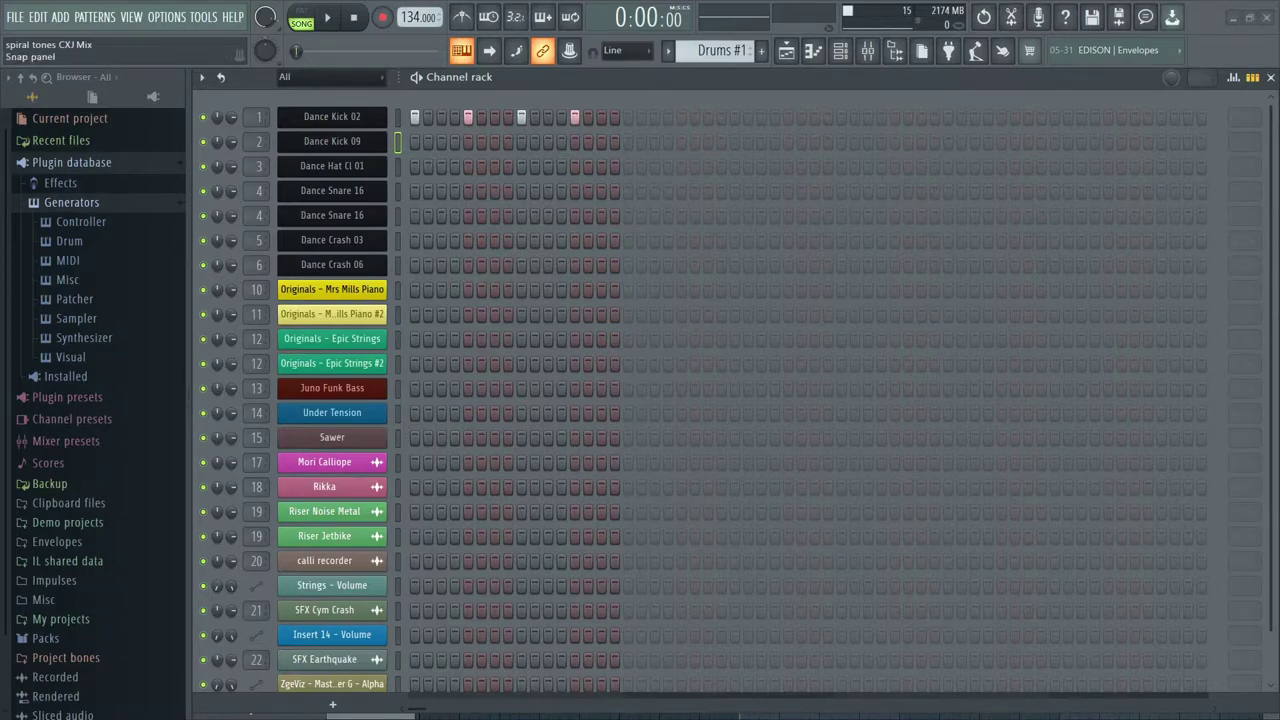
- Look through the channel rack's full channel list, from the drum channels down to the automation clips
scroll(330, 400, down, 2)
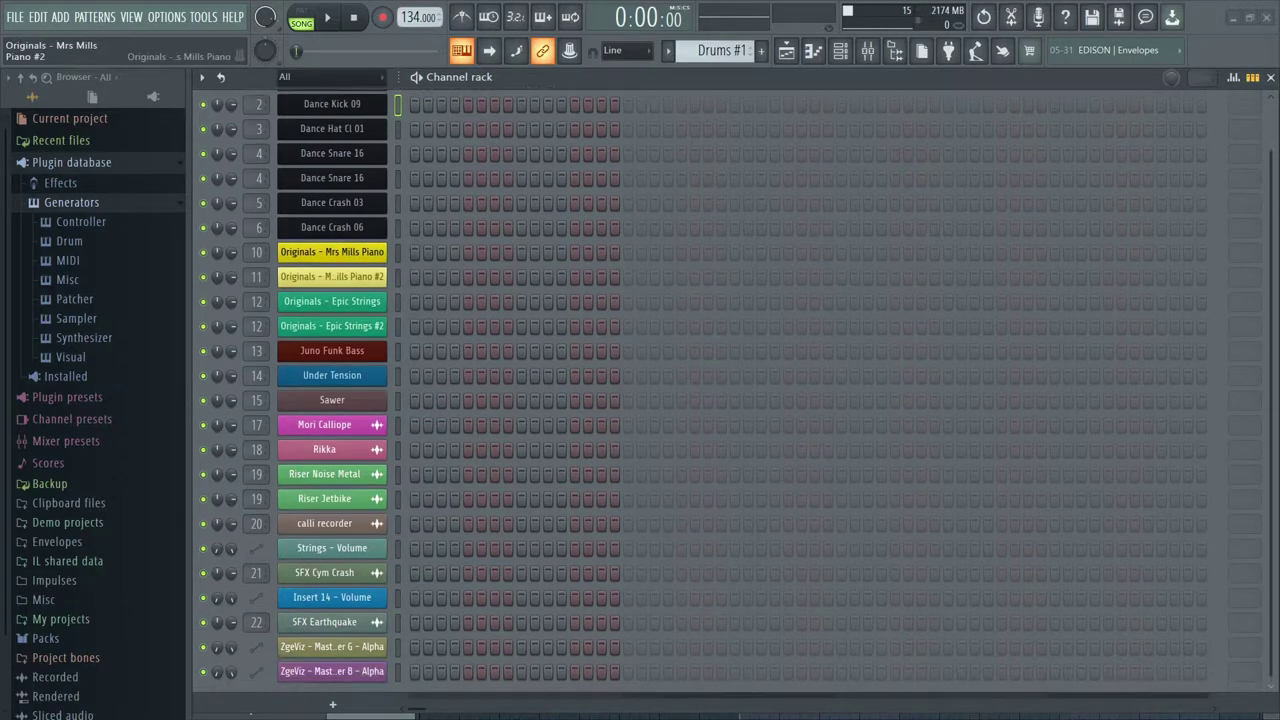
scroll(330, 400, up, 2)
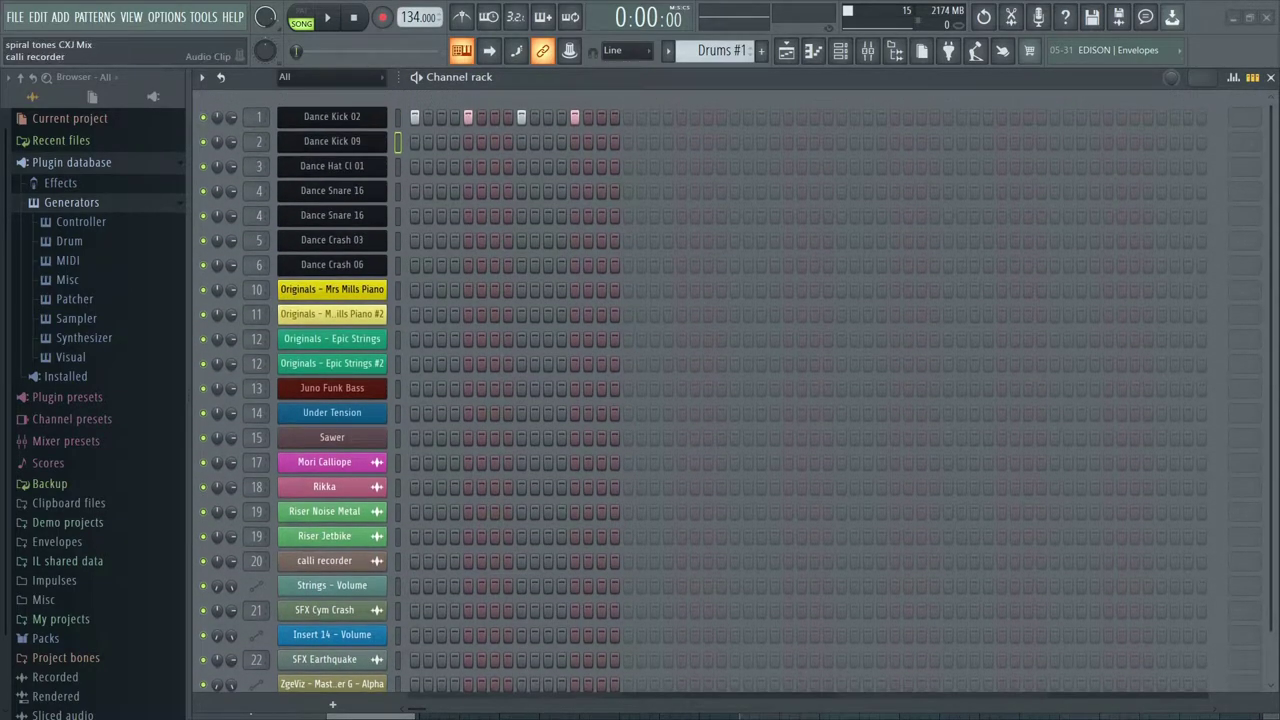
scroll(330, 340, down, 2)
scroll(330, 340, up, 2)
scroll(332, 270, down, 2)
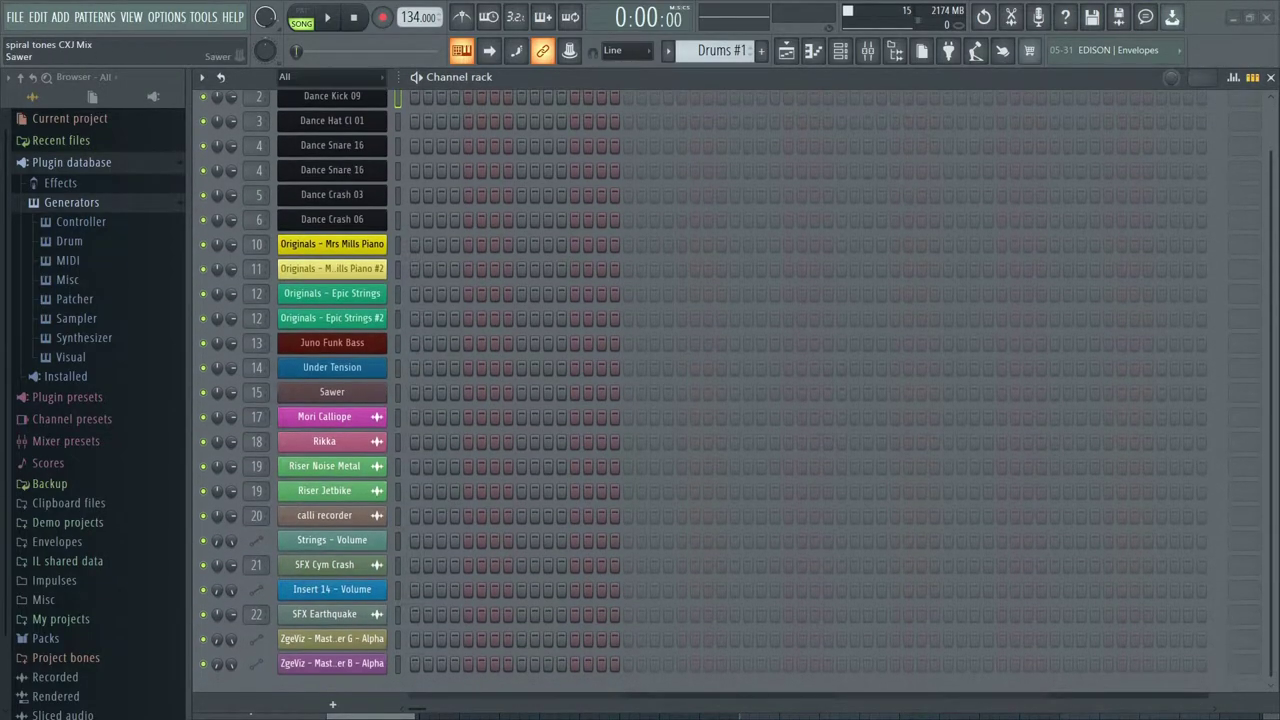
scroll(332, 141, up, 2)
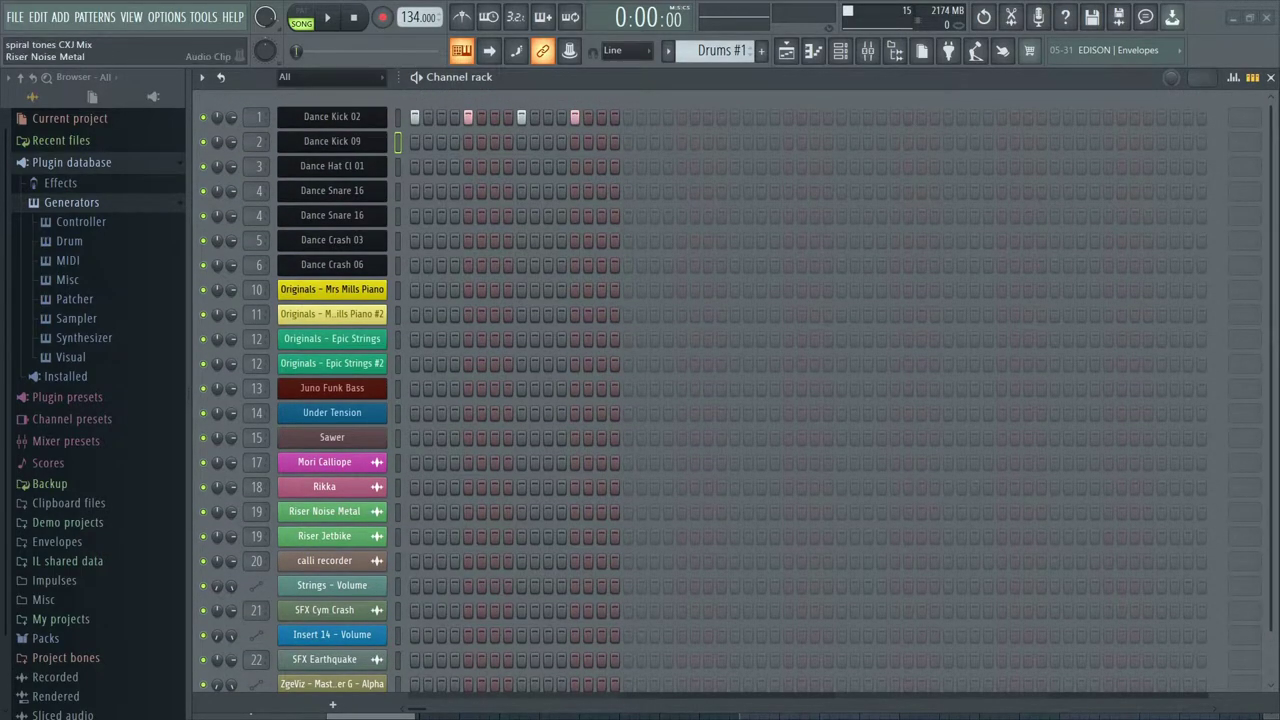
scroll(332, 441, down, 2)
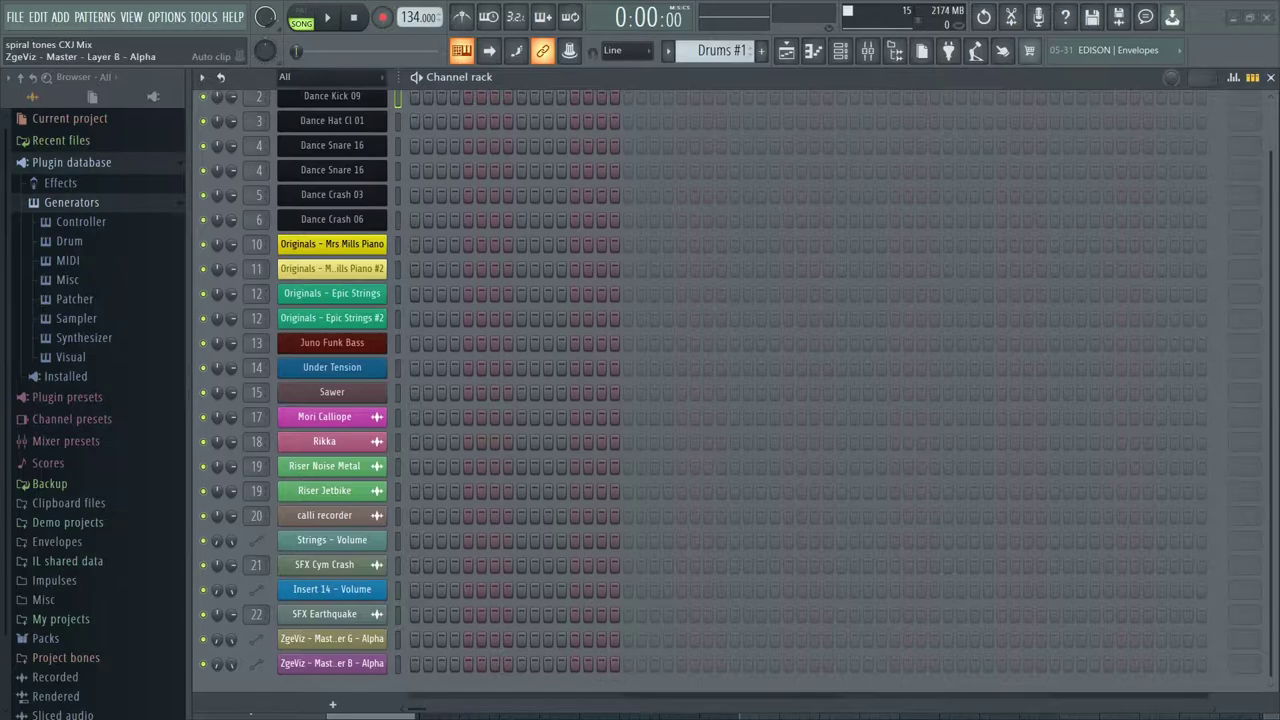
scroll(332, 441, up, 2)
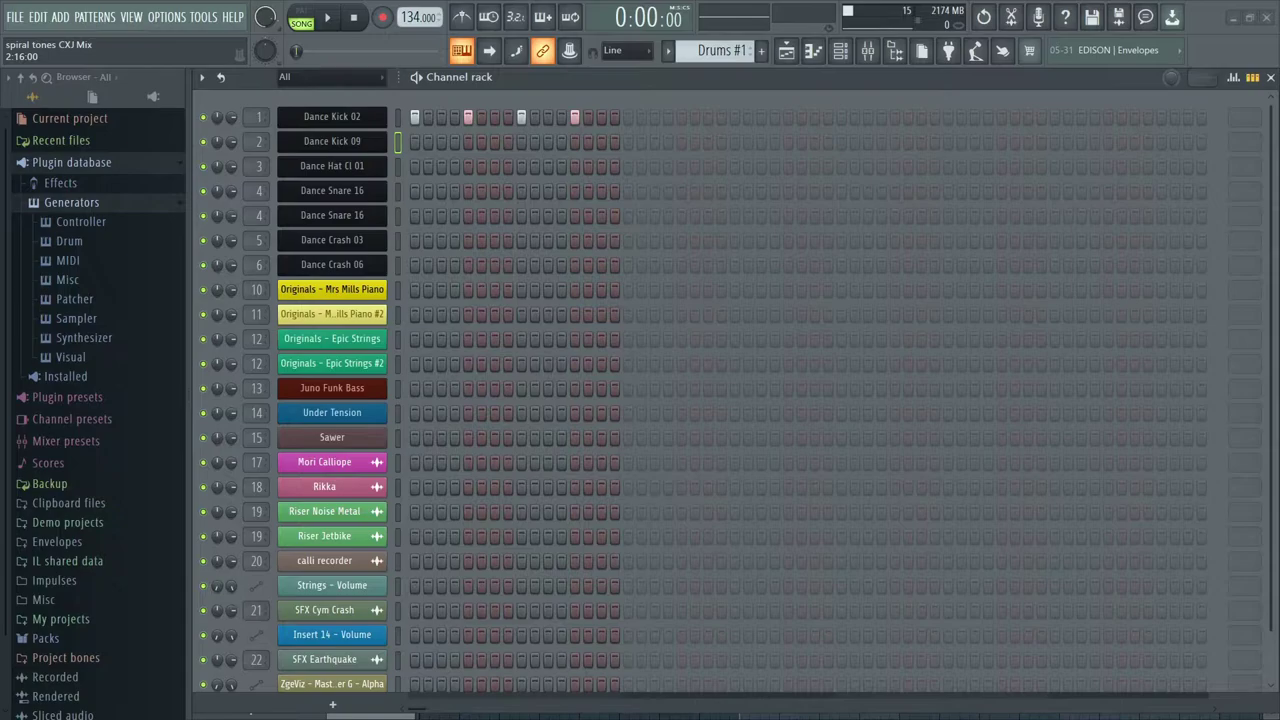
scroll(700, 390, down, 2)
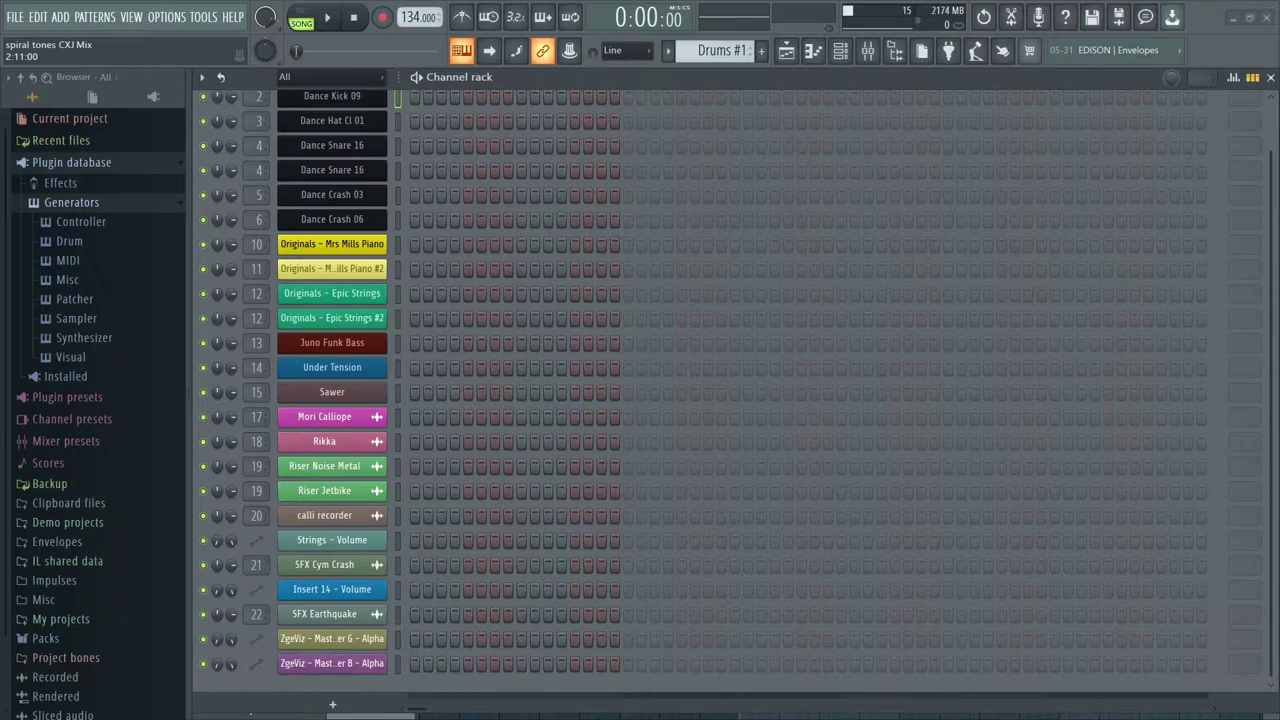
scroll(700, 390, up, 2)
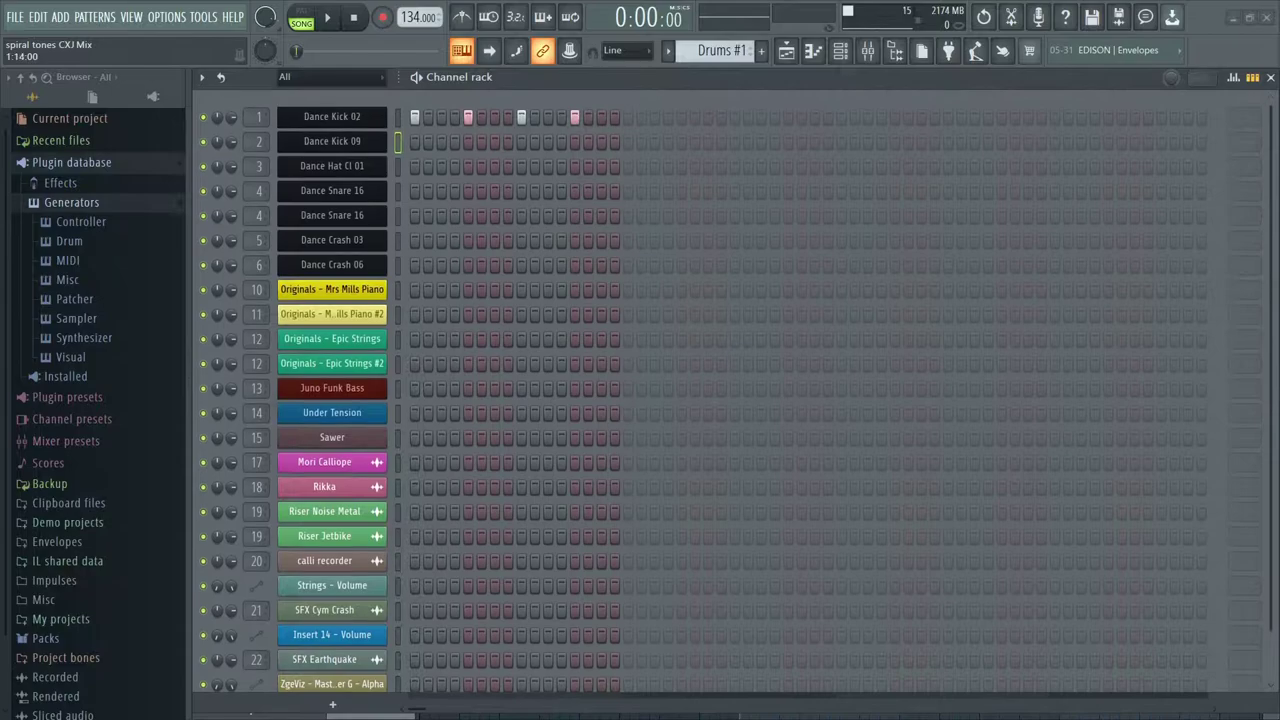
scroll(332, 663, down, 2)
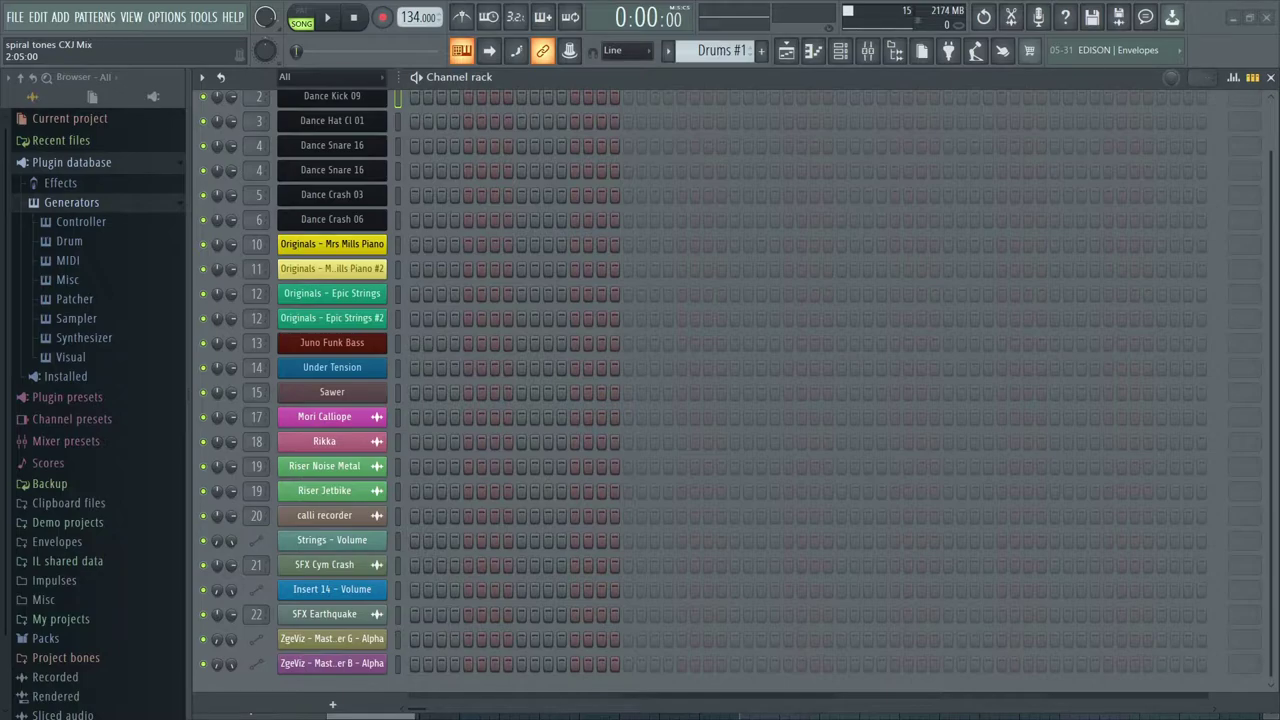
scroll(332, 400, up, 2)
scroll(332, 663, down, 2)
scroll(700, 400, up, 2)
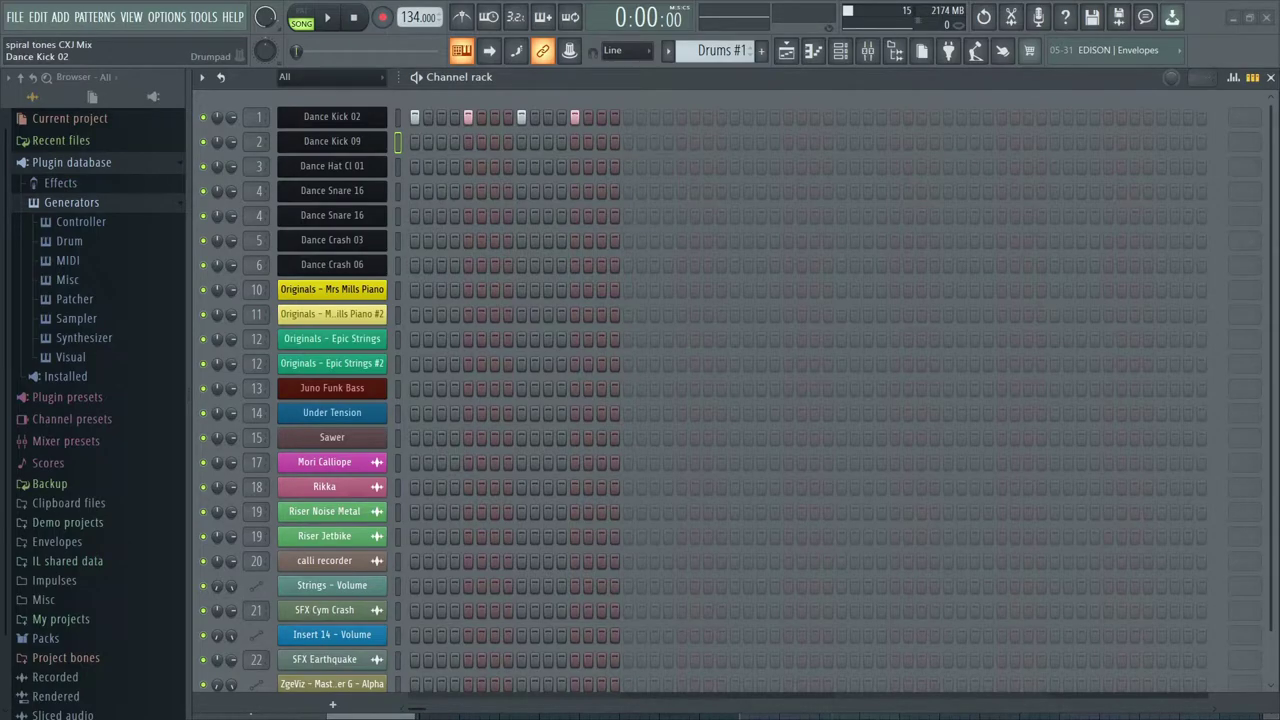
- Audition the Dance Kick 02 channel and view the Drumpad settings of Dance Kick 02 and Dance Kick 09, closing each plugin window
click(332, 117)
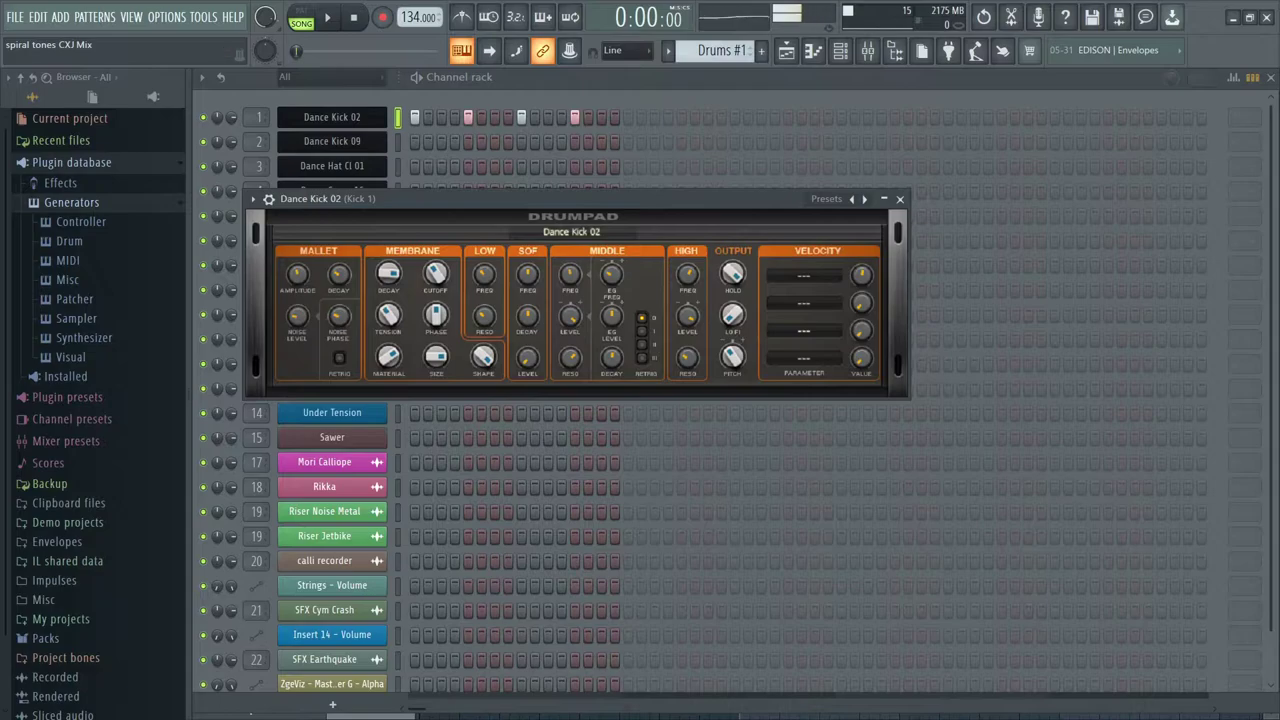
key(z)
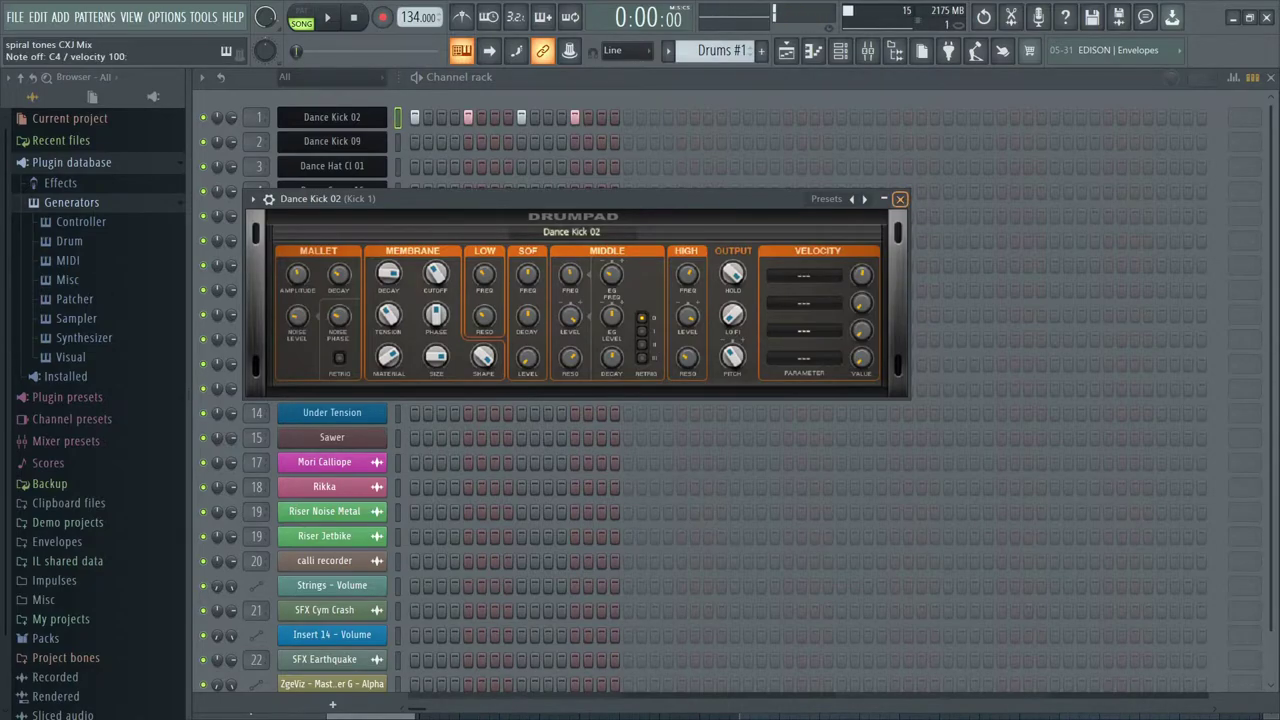
key(z)
key(z)
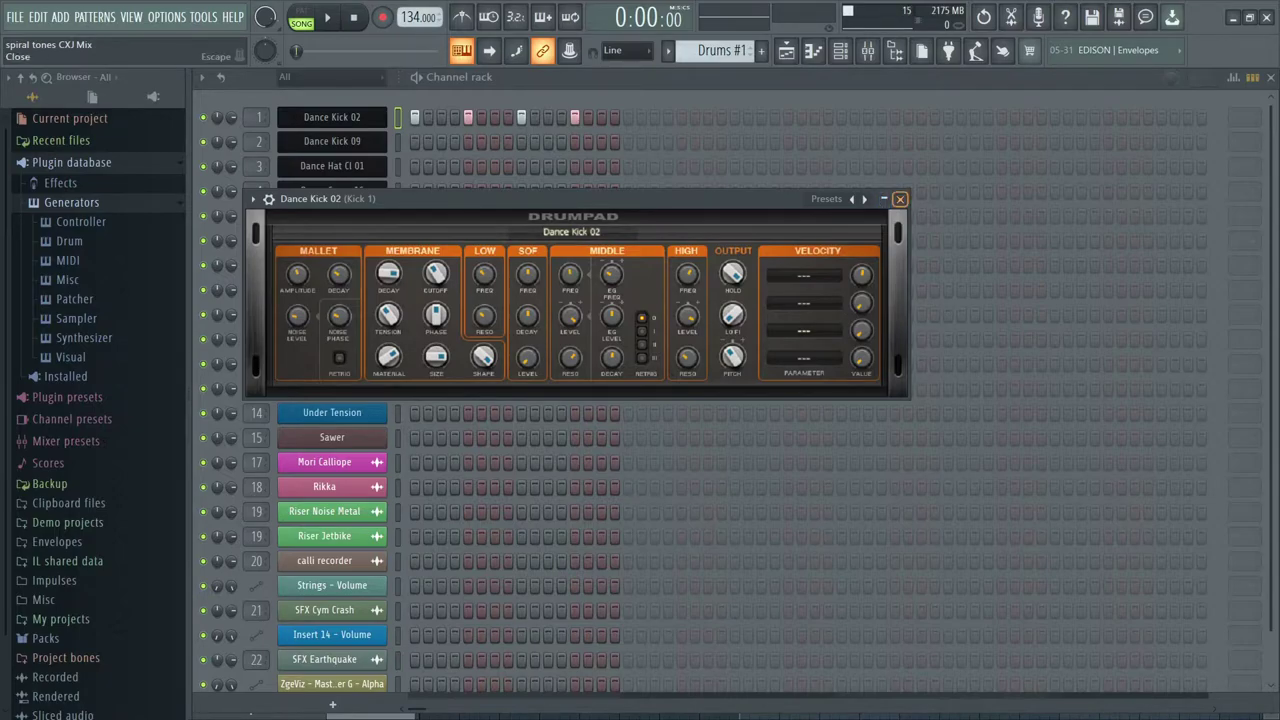
click(900, 199)
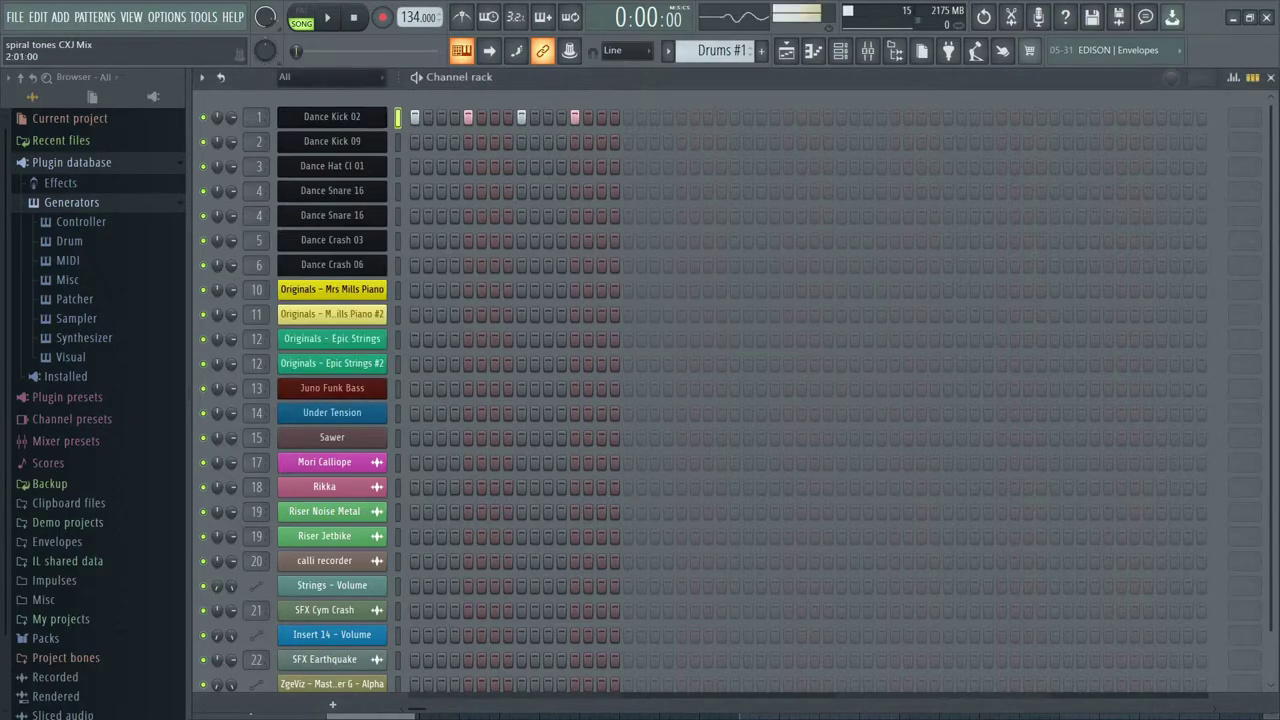
click(332, 141)
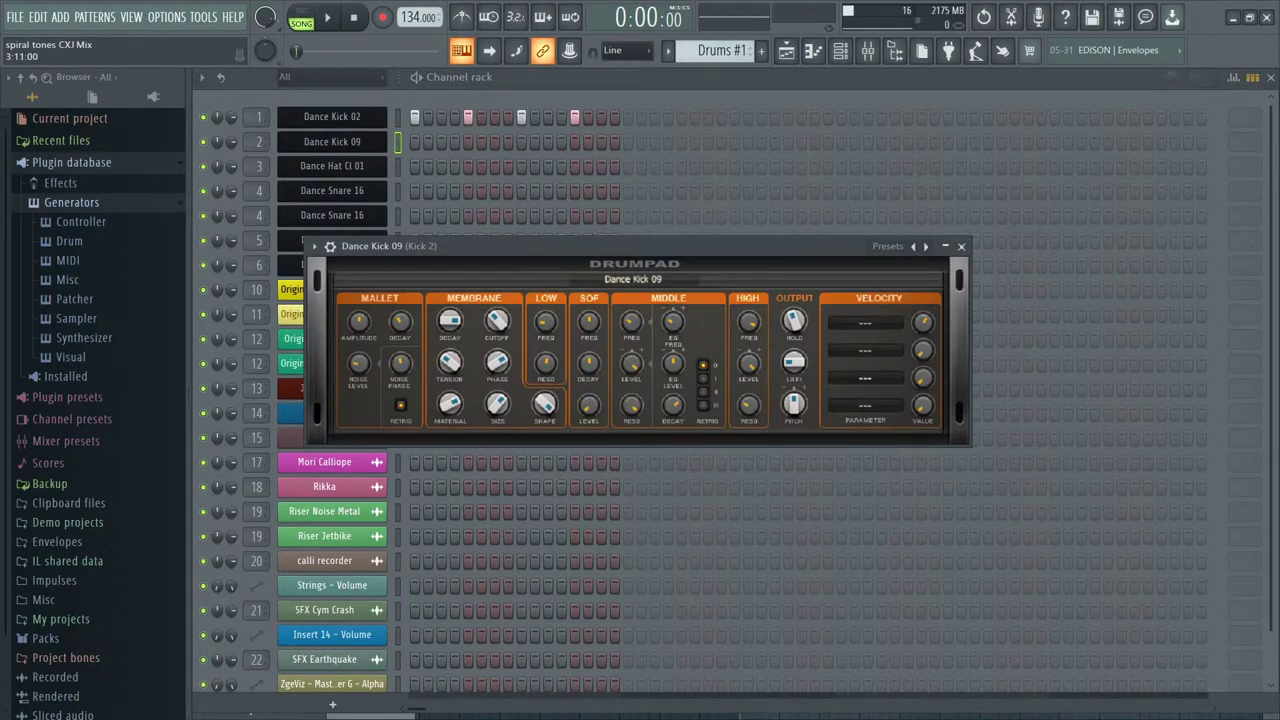
click(961, 246)
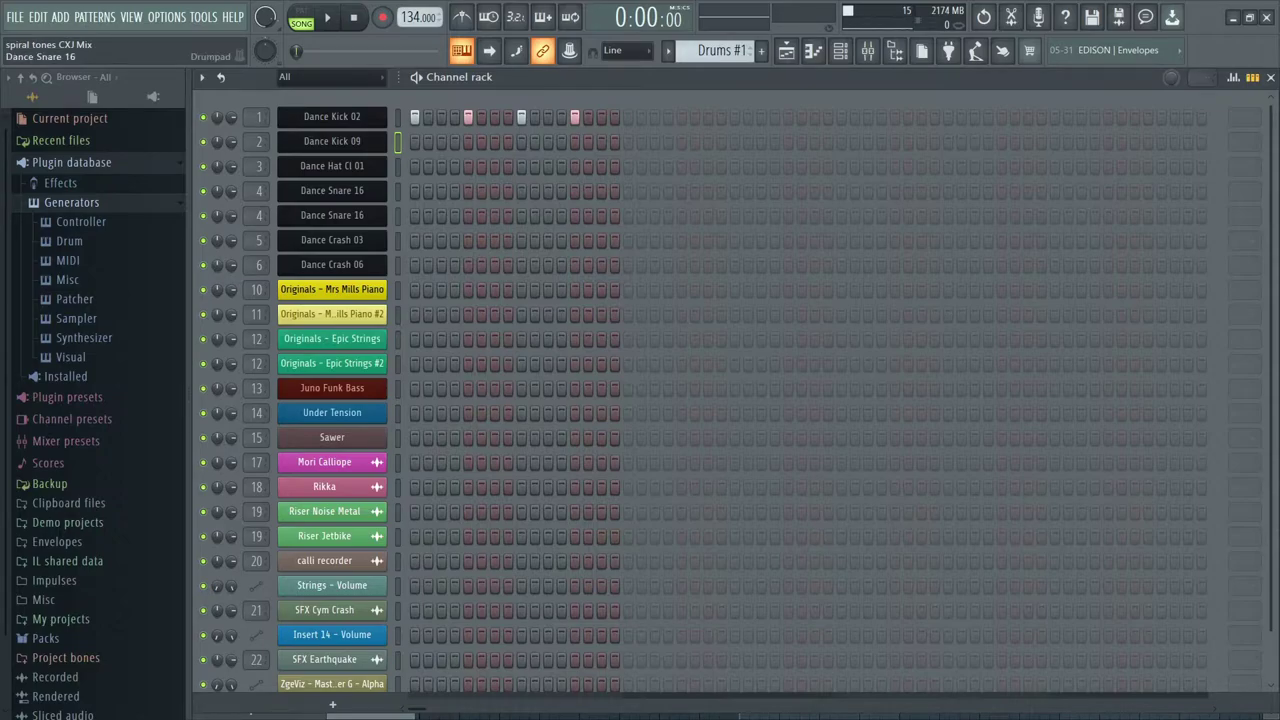
- View the first Dance Snare 16 channel's Drumpad settings, audition its sound, and close the plugin window
click(332, 191)
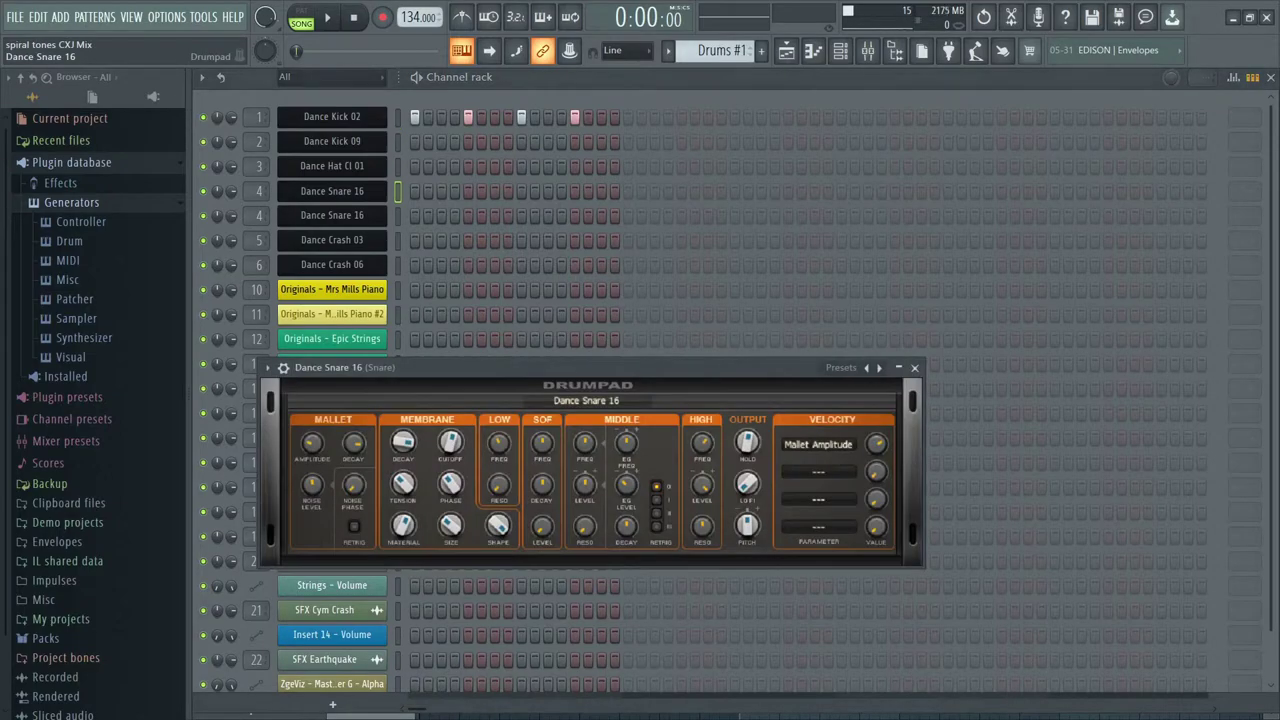
key(z)
key(z)
key(z)
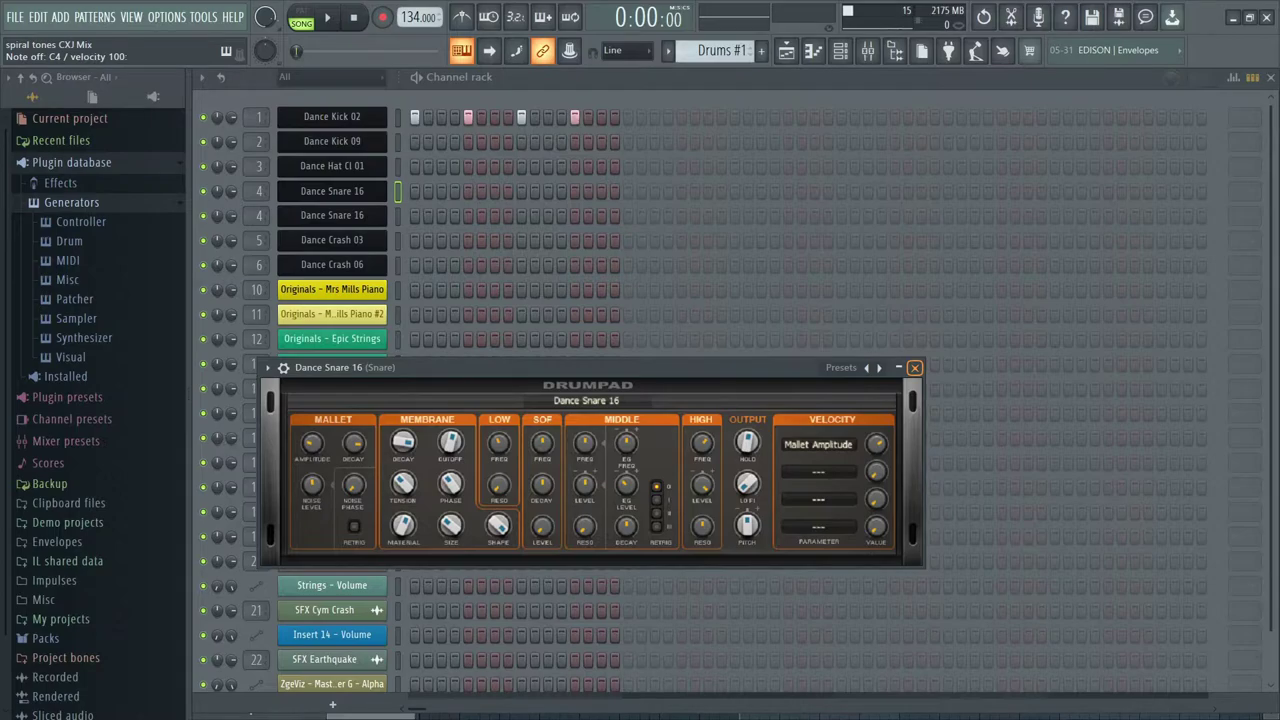
click(914, 367)
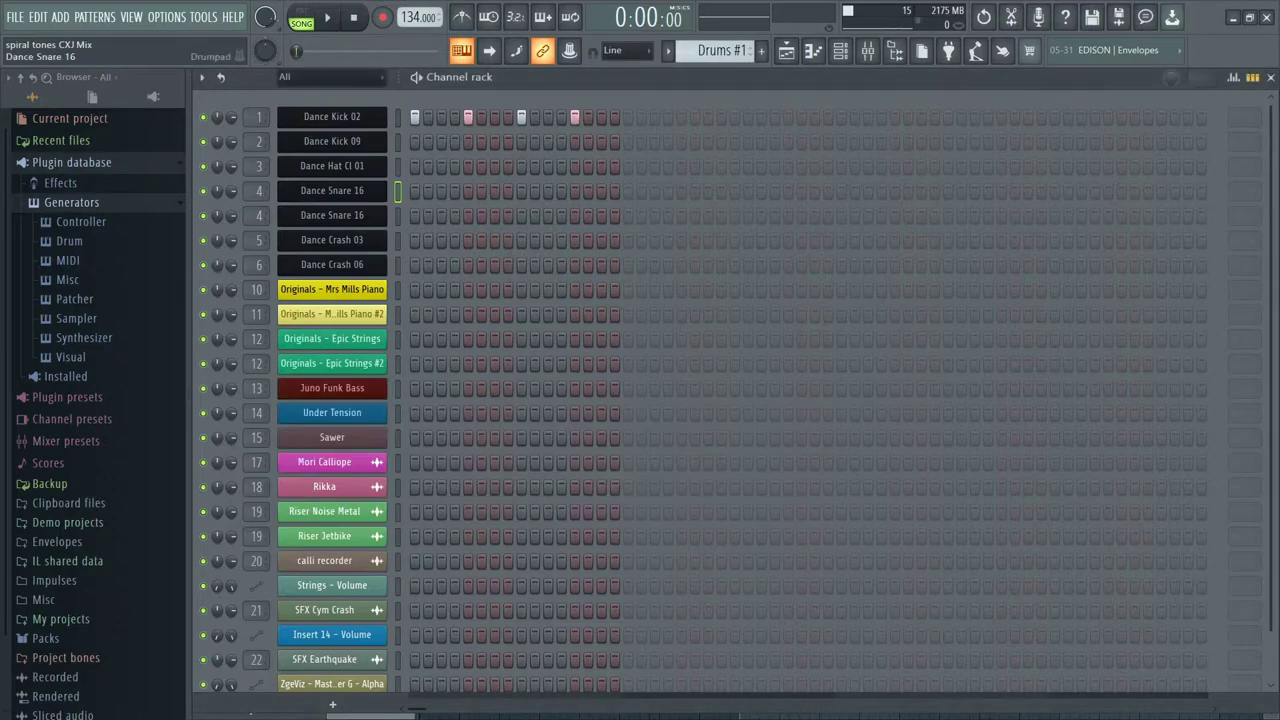
- Audition the second Dance Snare 16 channel and view the Dance Hat Cl 01 Drumpad settings, closing both plugin windows
click(332, 215)
key(z)
click(1275, 319)
click(332, 166)
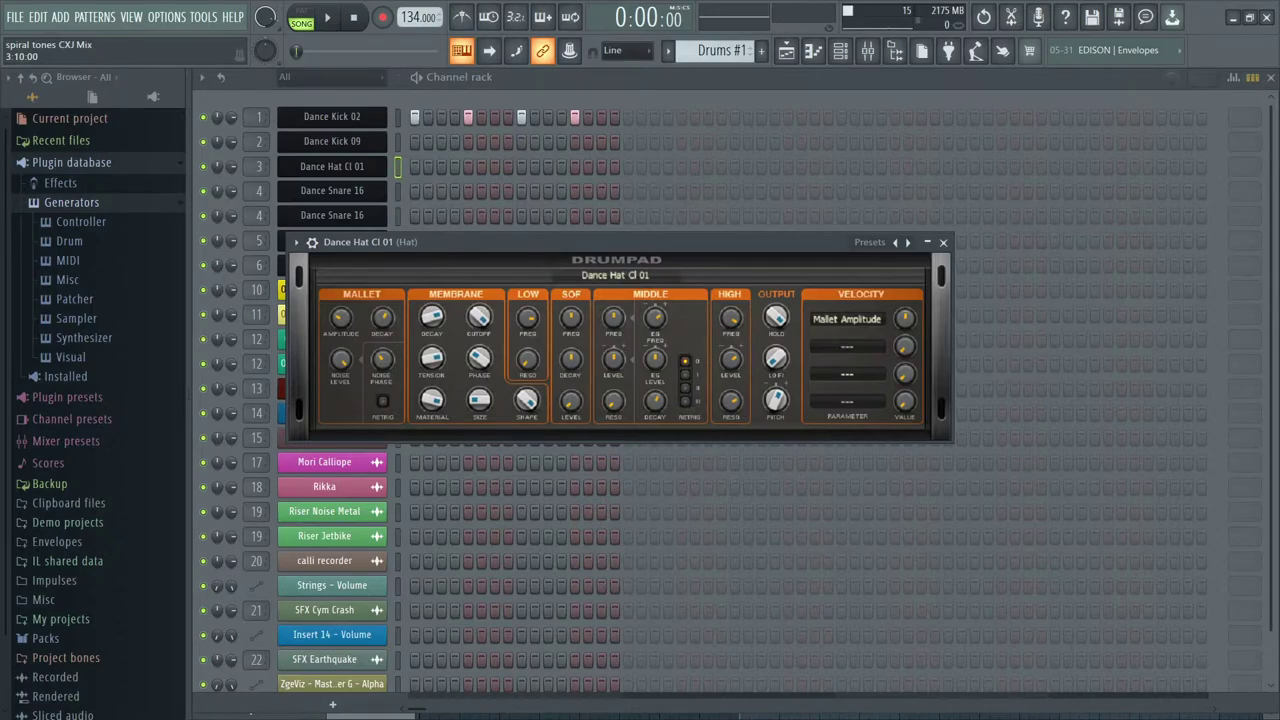
click(943, 242)
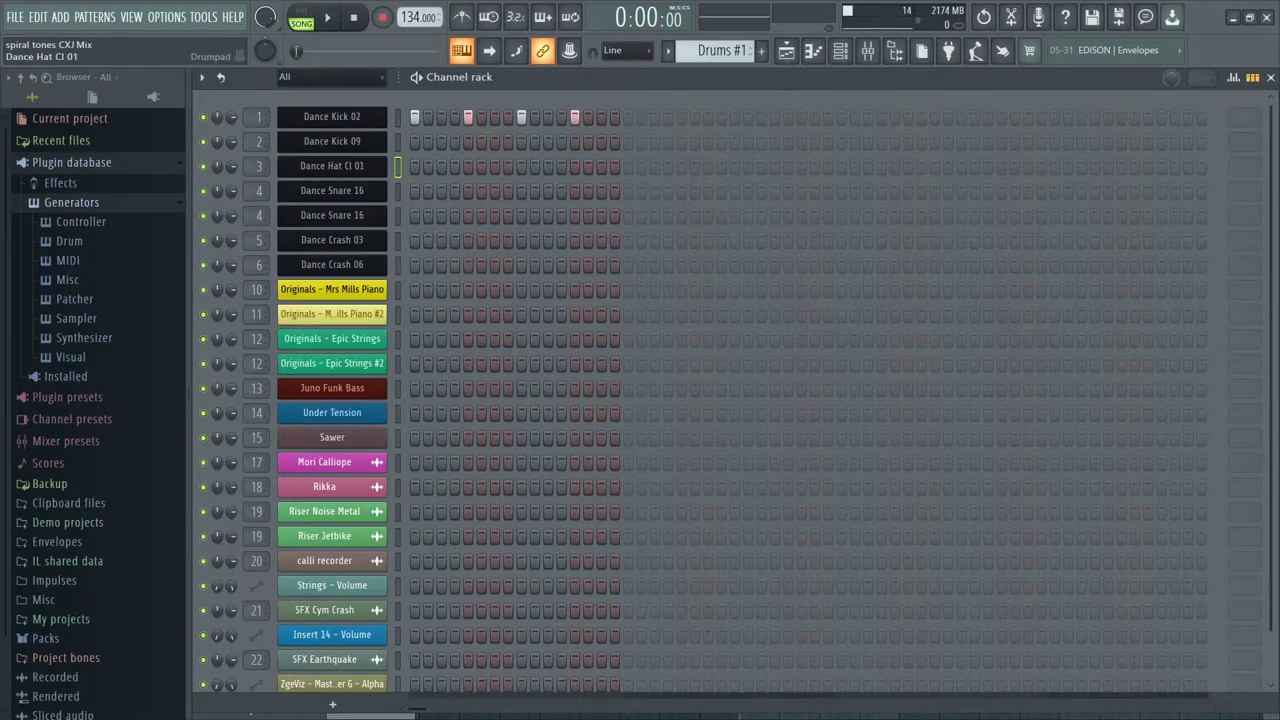
- Audition the Dance Crash 03 and Dance Crash 06 channels with their Drumpad windows, leaving Dance Crash 03 selected and both windows closed
click(332, 240)
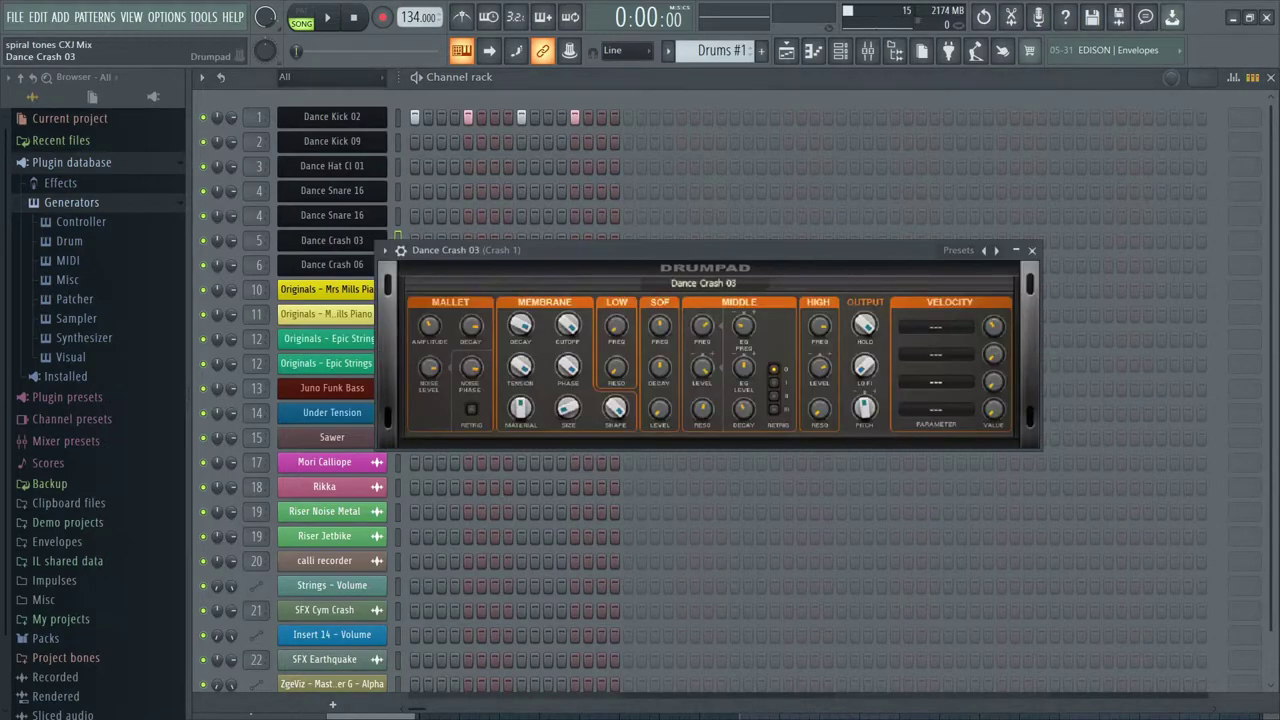
key(z)
click(332, 264)
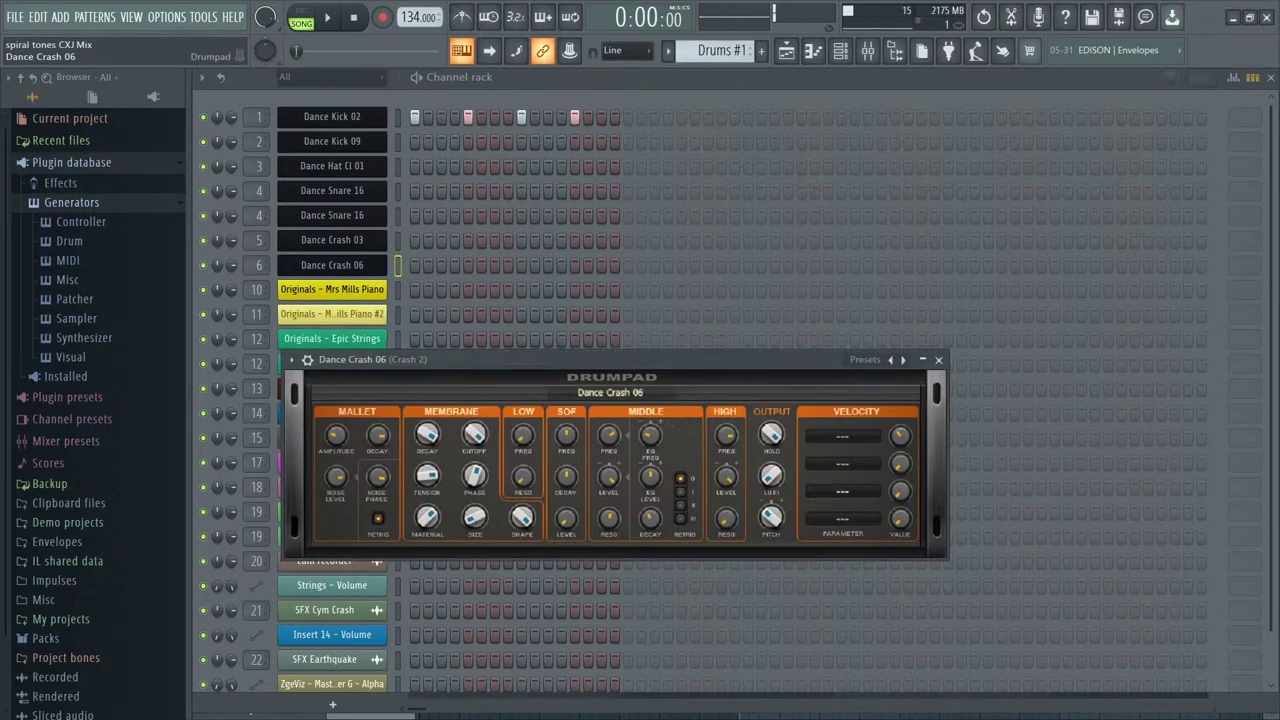
key(z)
click(332, 264)
click(332, 240)
click(332, 240)
key(z)
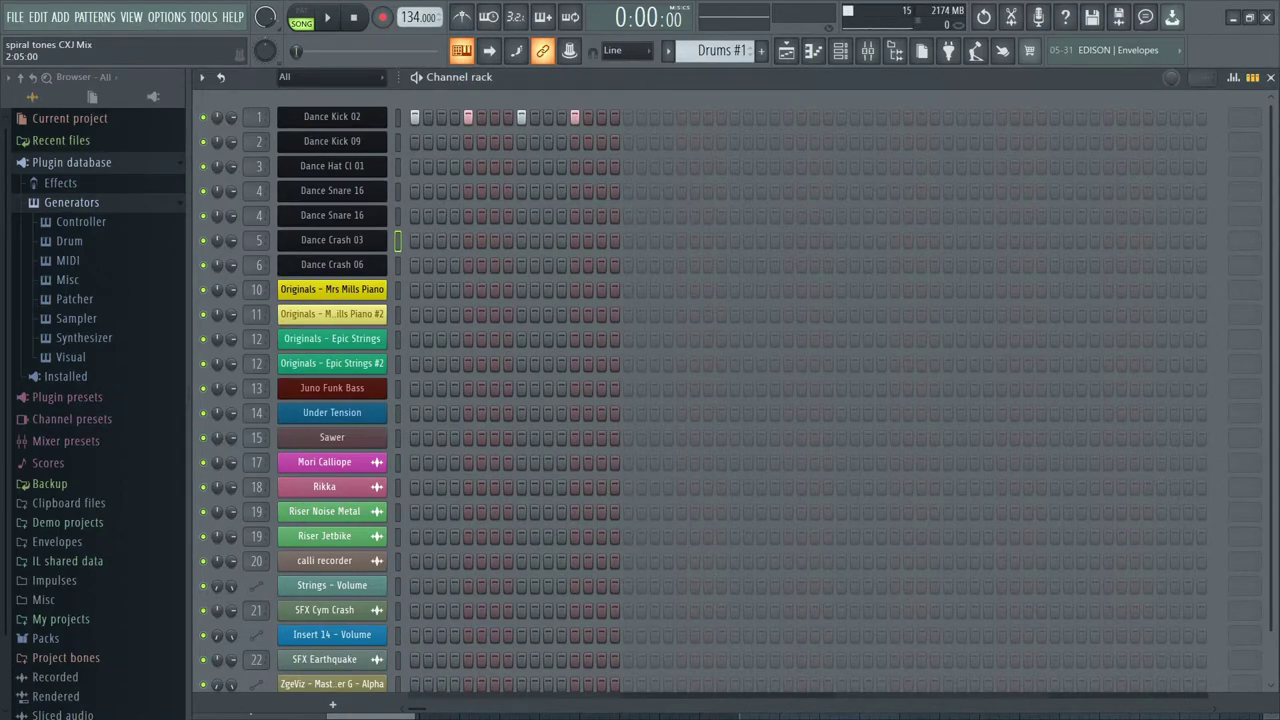
- Switch playback to pattern mode and play the Drums #1, Drums #2 and Drums #3 patterns, stopping playback at the end
click(301, 17)
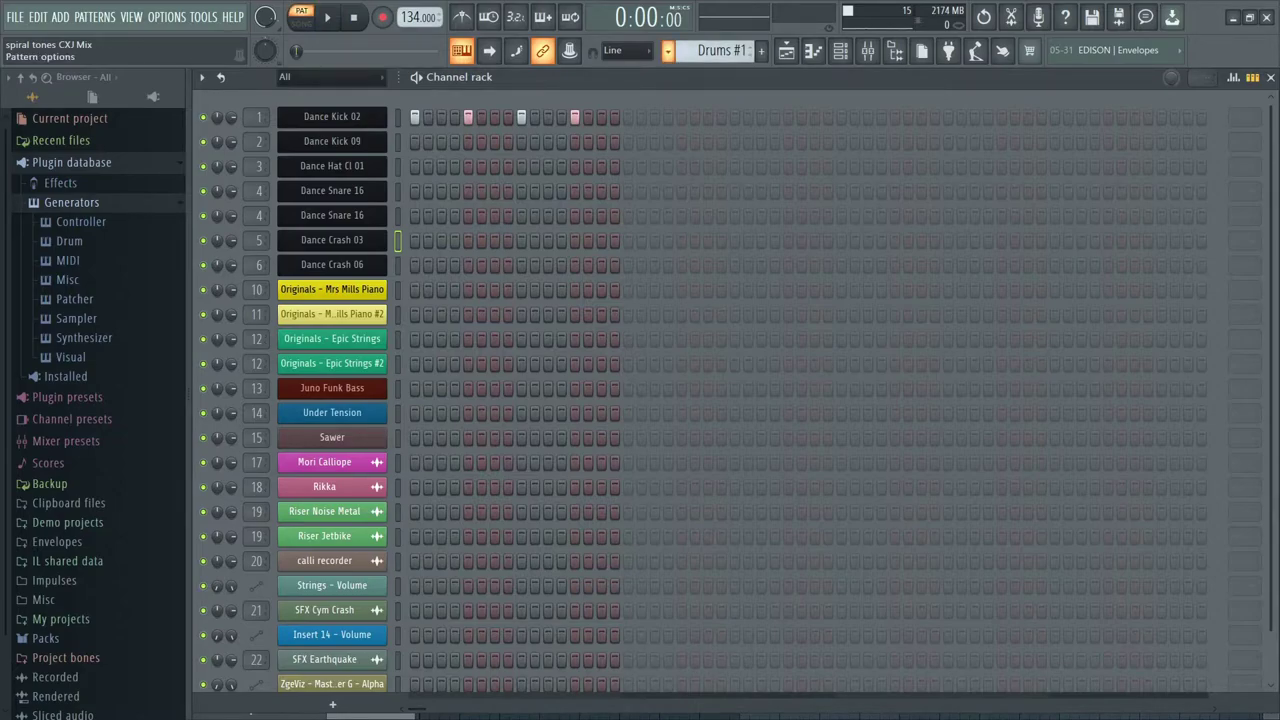
key(space)
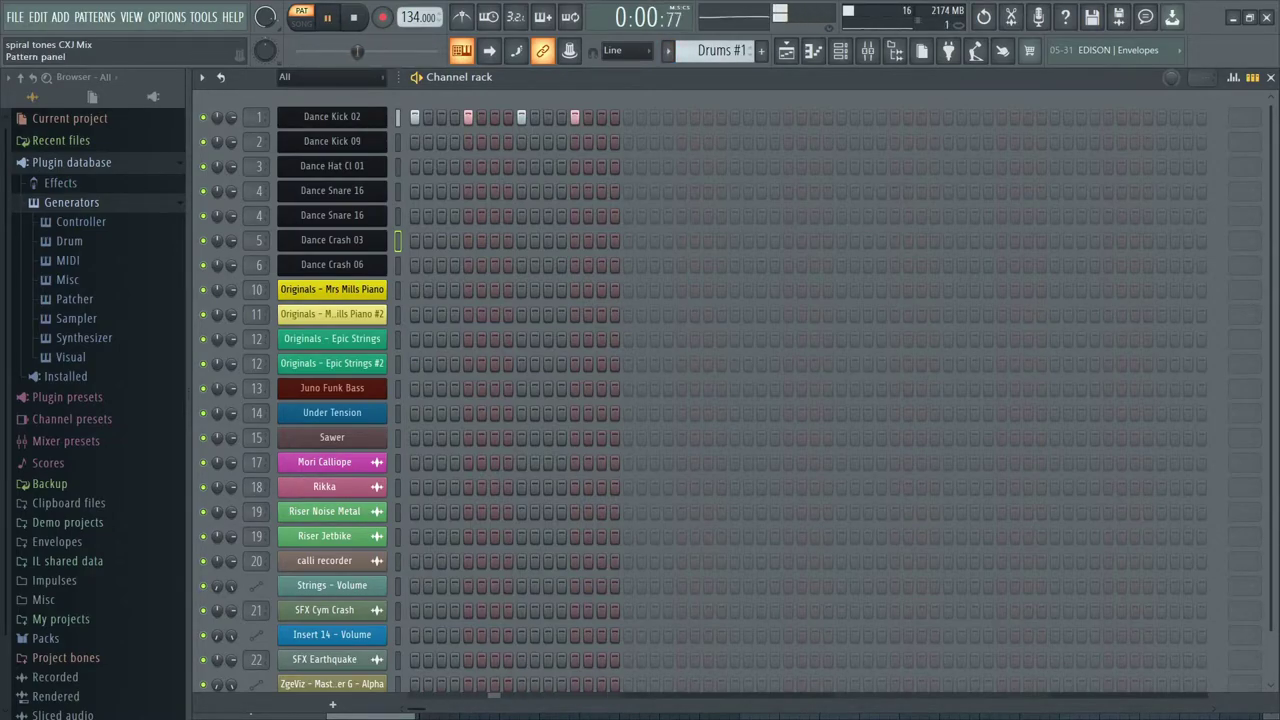
click(668, 50)
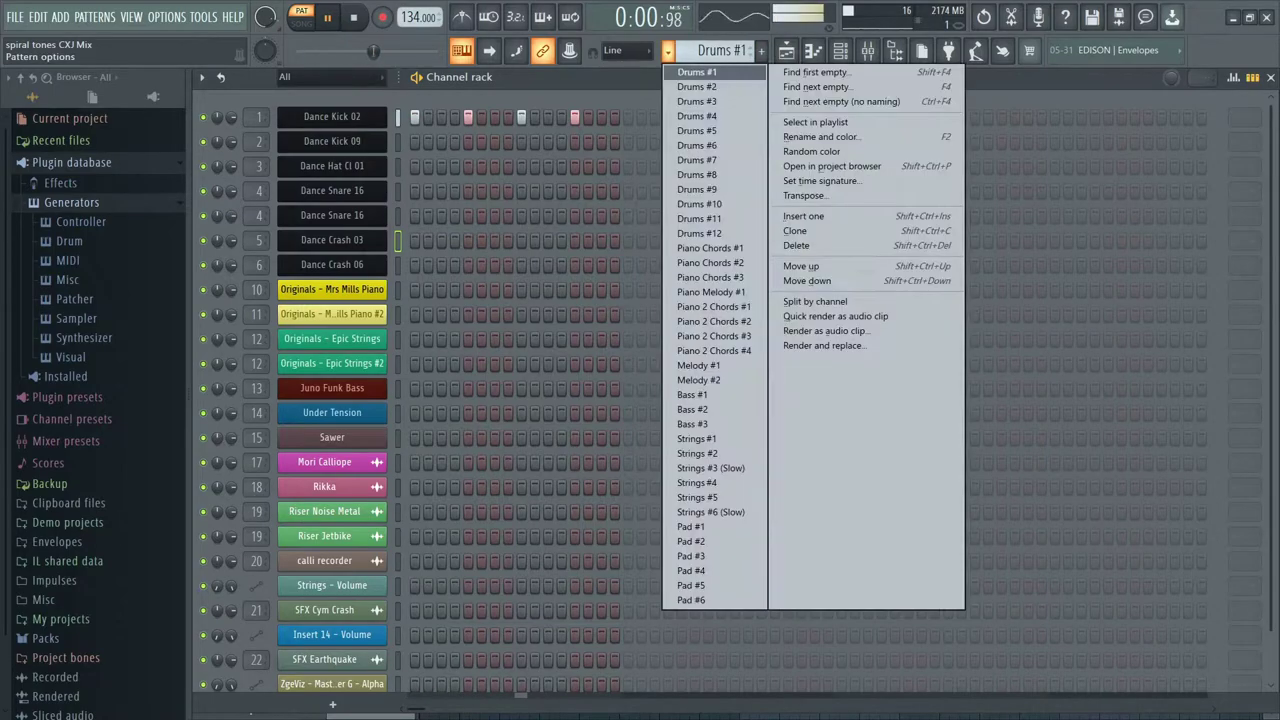
click(697, 87)
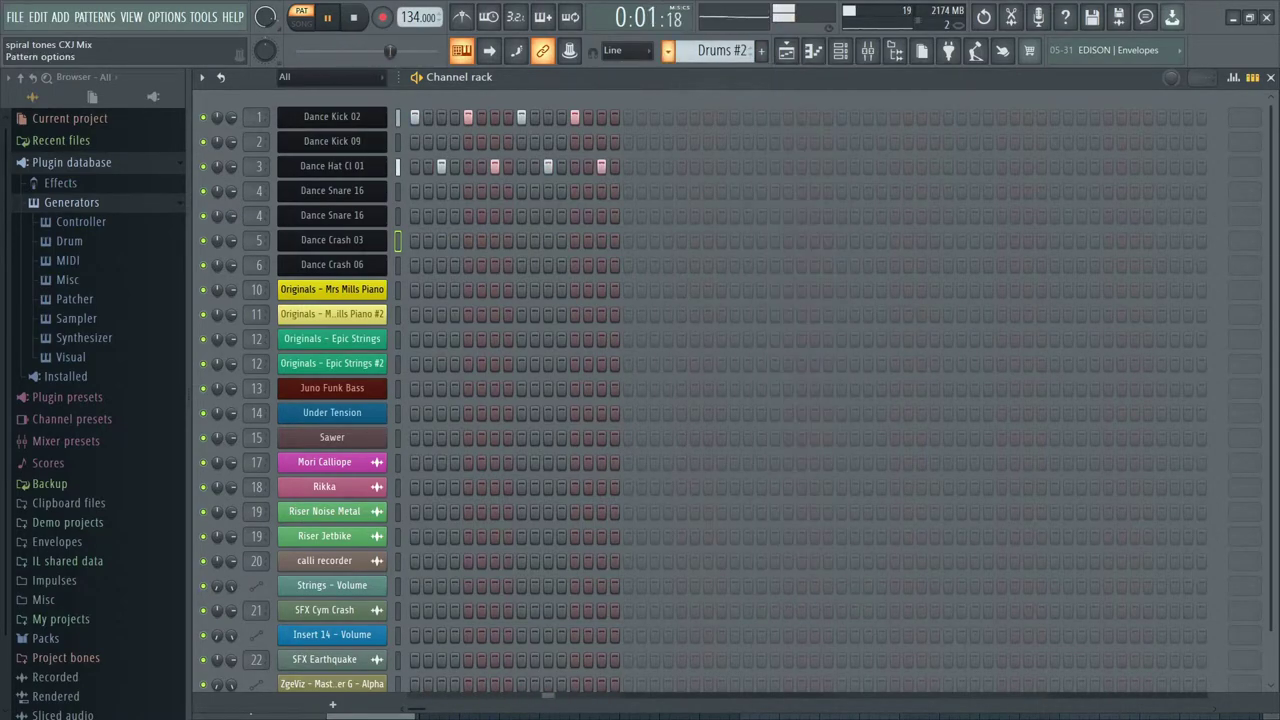
click(668, 50)
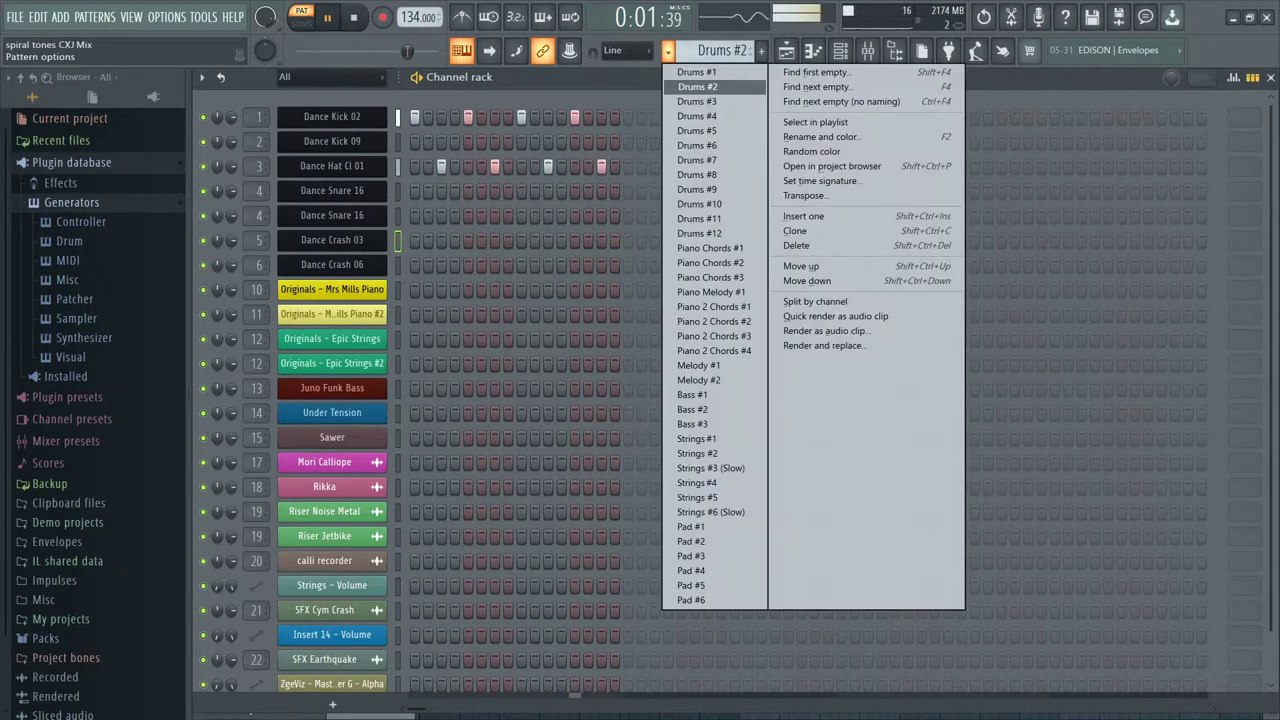
click(697, 101)
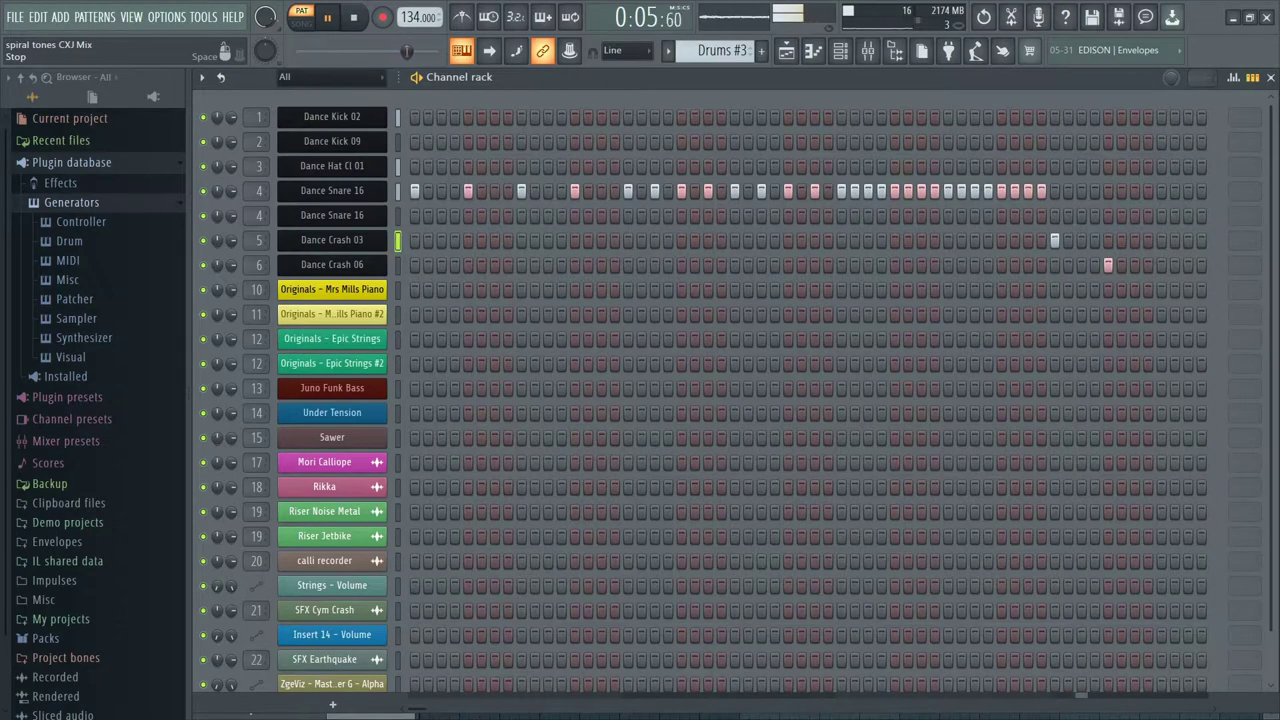
click(353, 17)
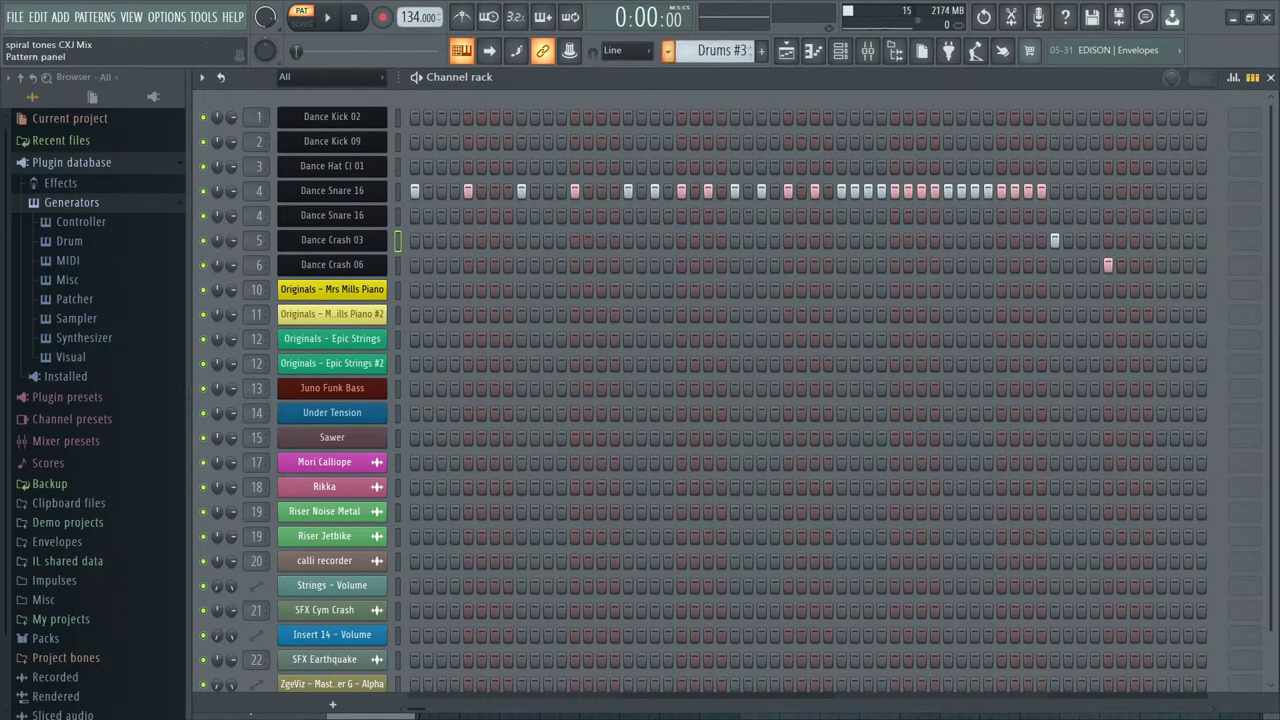
- View the step sequence of the Drums #4 pattern and return to the Drums #3 pattern
click(668, 50)
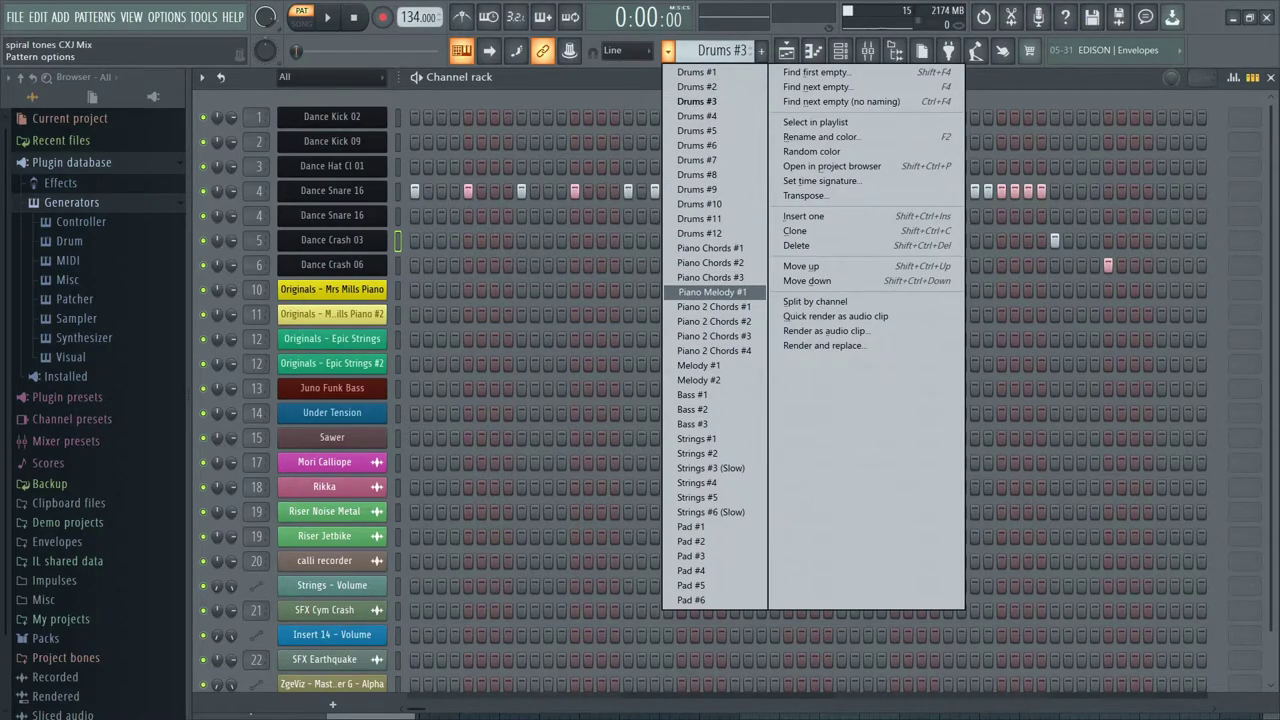
click(697, 116)
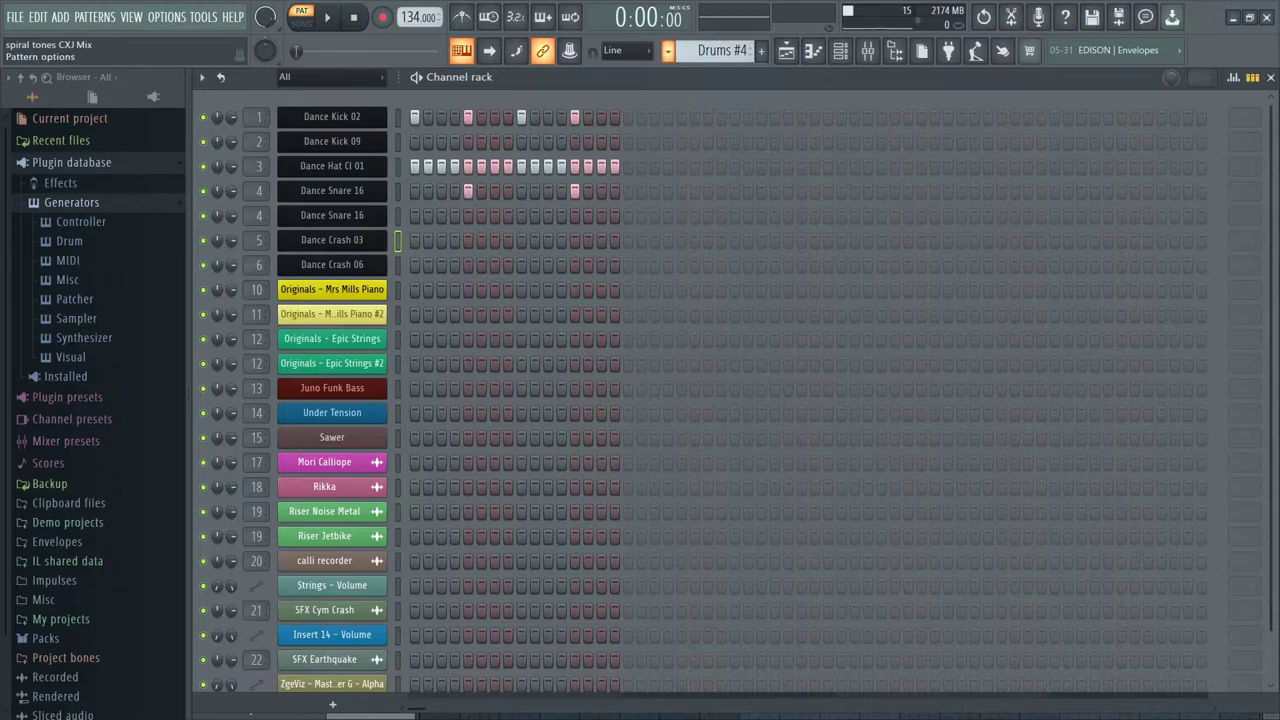
click(668, 50)
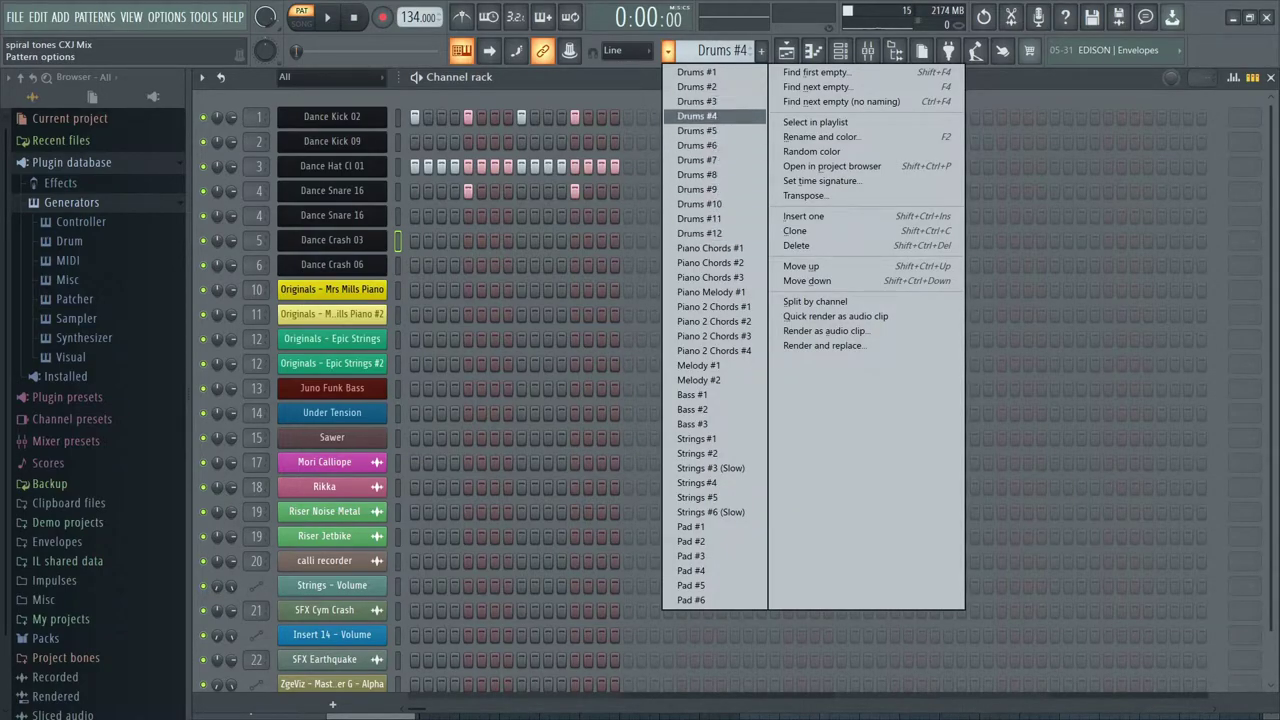
click(697, 101)
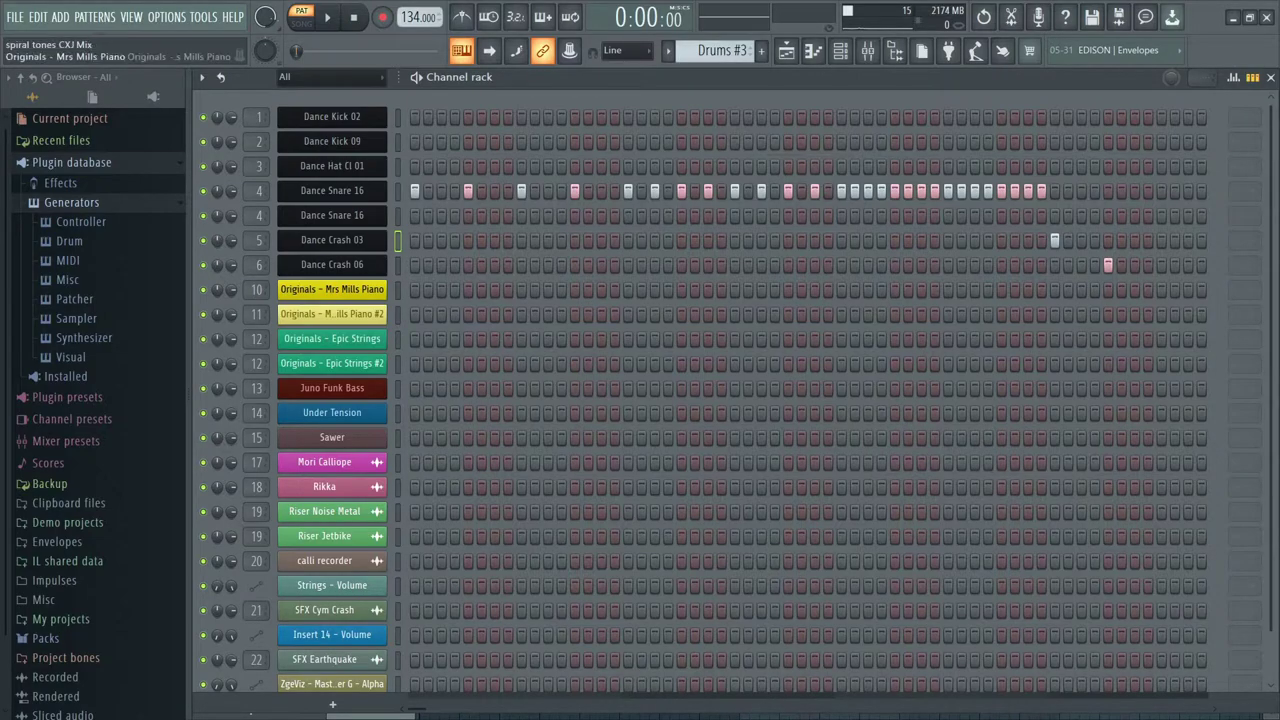
- Audition the Originals - Mrs Mills Piano and Mrs Mills Piano #2 channels with their plugin windows, closing each window
click(331, 289)
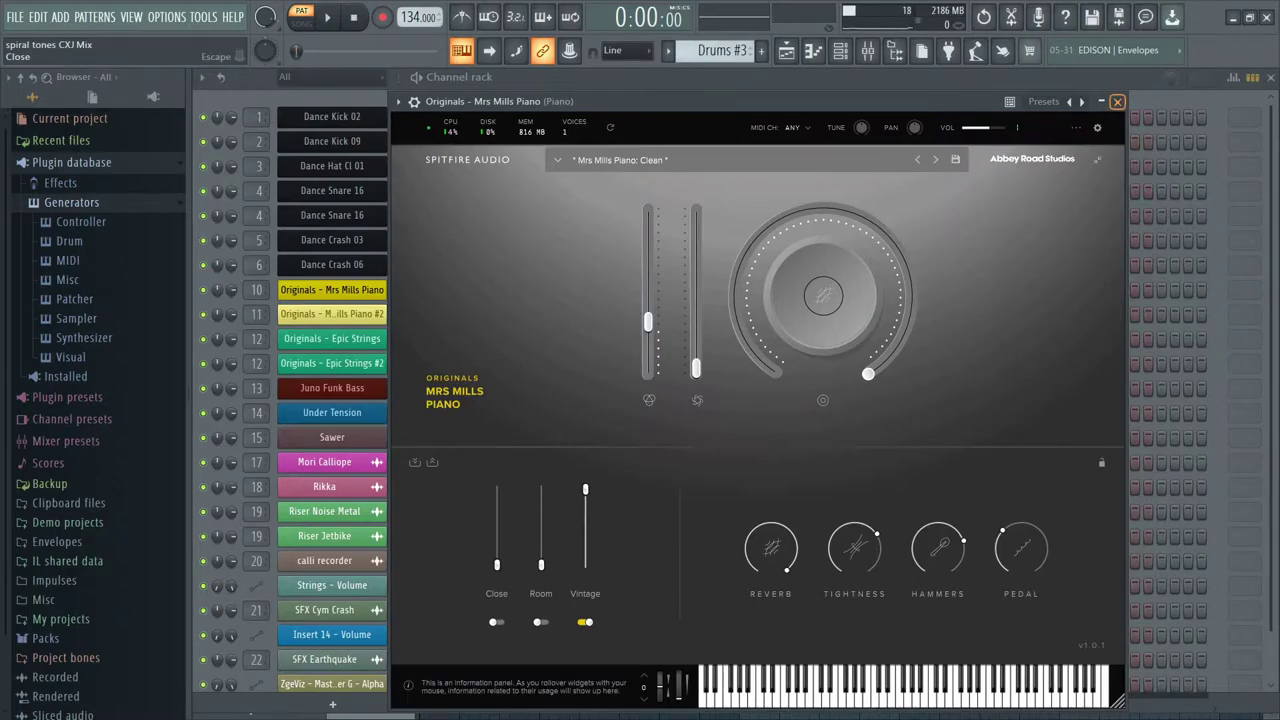
key(z)
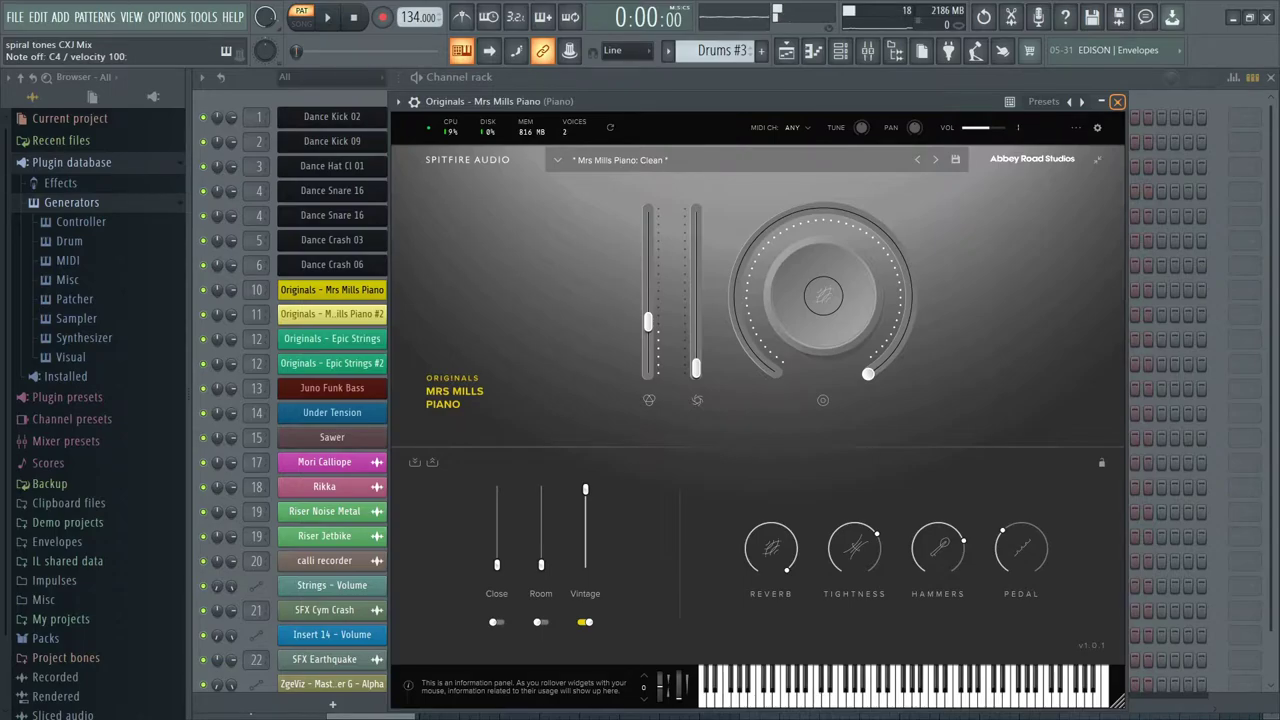
click(1117, 101)
click(320, 314)
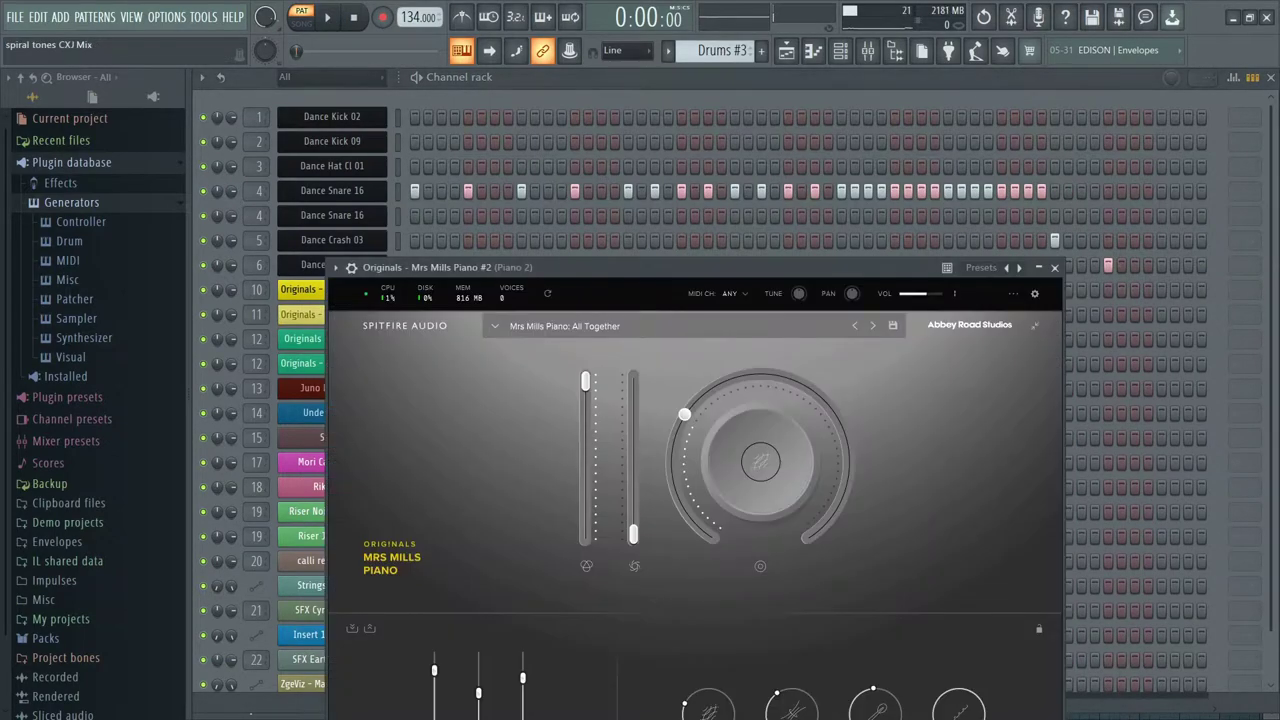
key(z)
key(q)
key(r)
click(1054, 267)
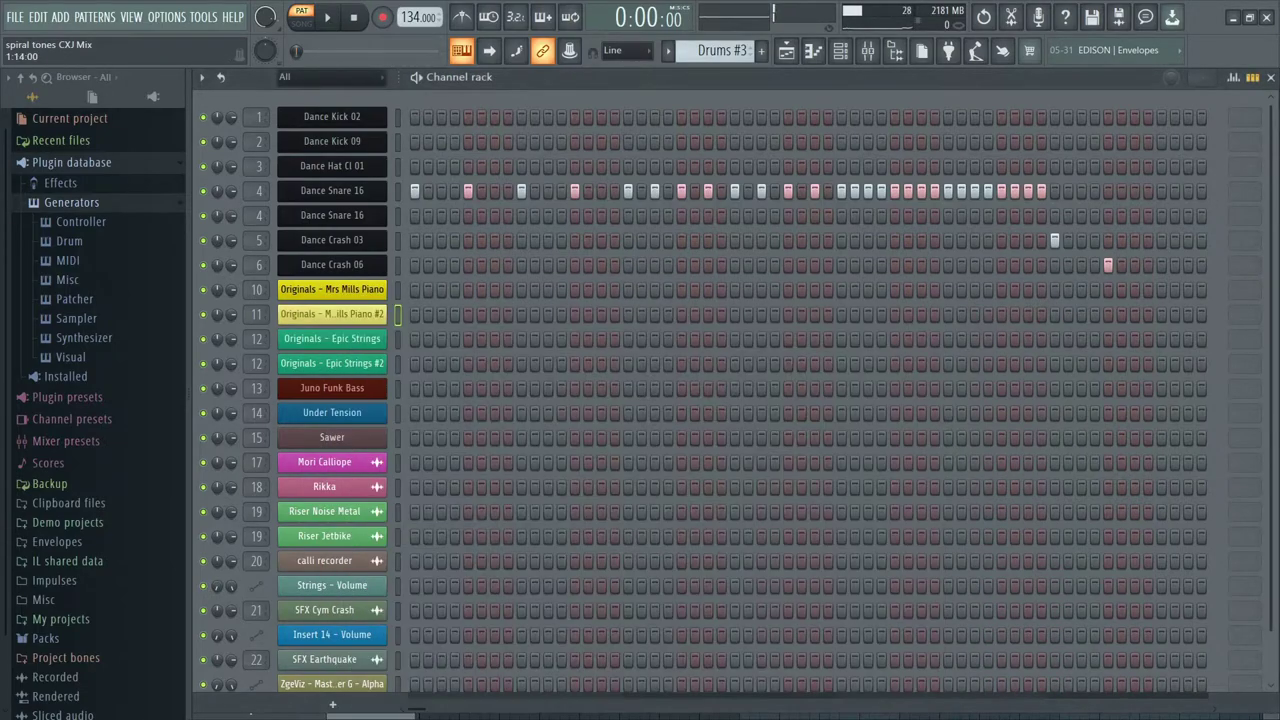
- Review the presets and full controls of both Mrs Mills Piano plugins without playing them, leaving both windows closed
click(332, 289)
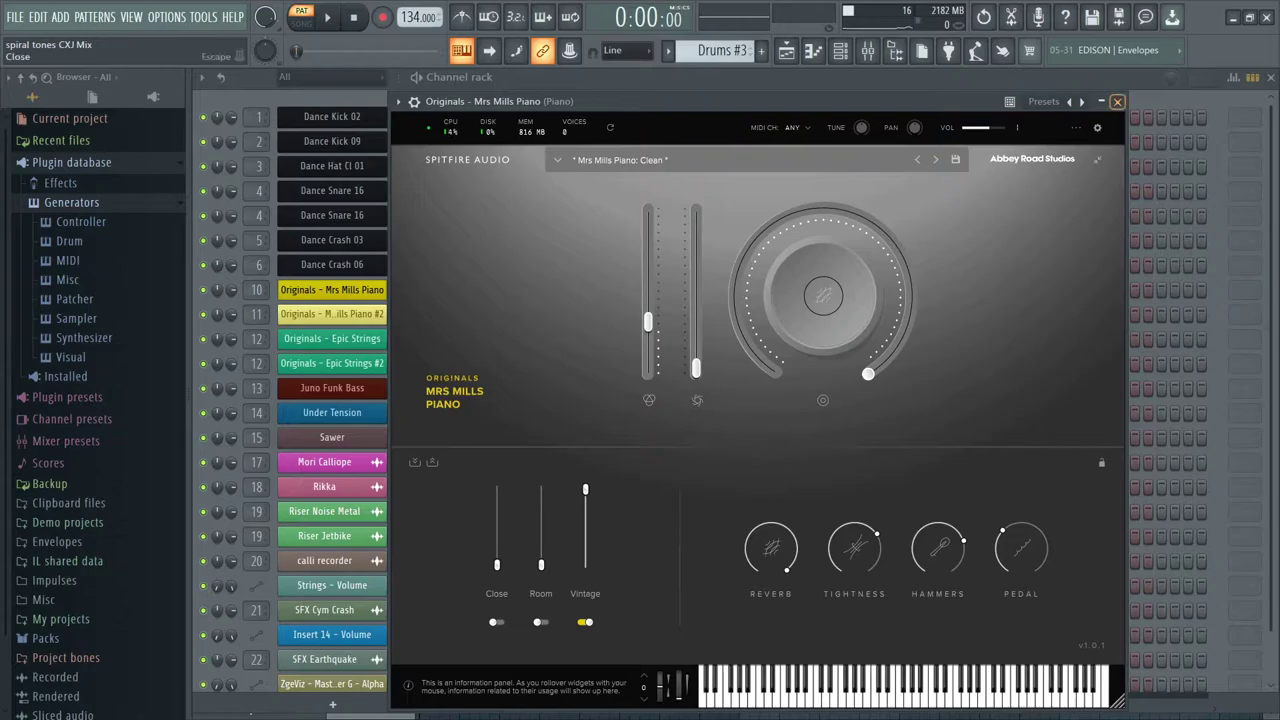
click(1117, 101)
click(332, 314)
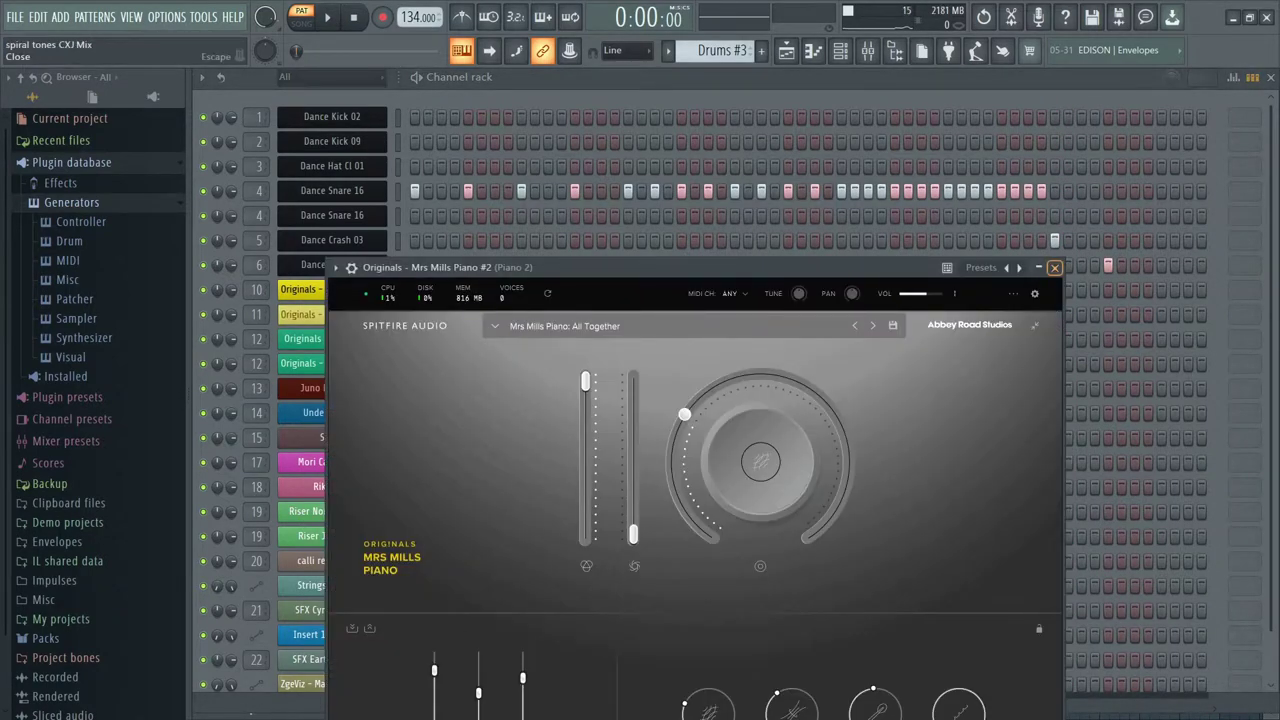
drag(762, 267, 789, 128)
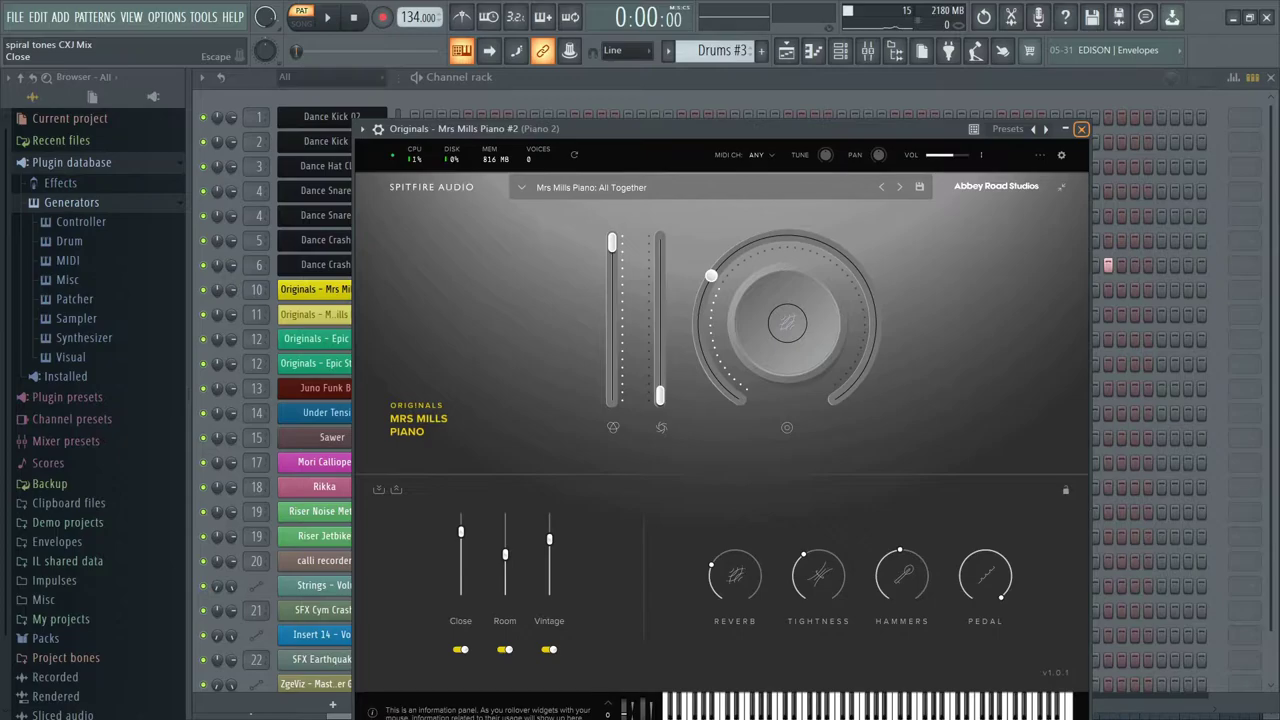
click(1081, 129)
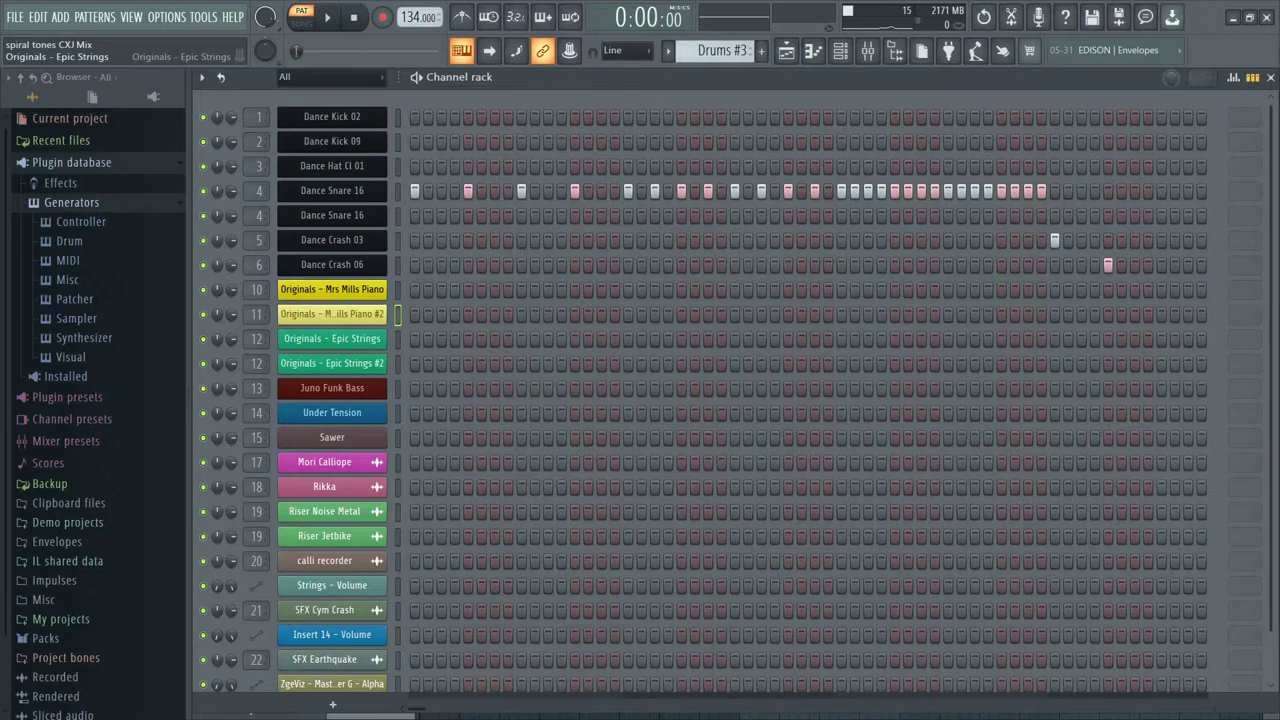
- Audition the Originals - Epic Strings and Epic Strings #2 channels, repositioning each plugin window to show its full controls, and close both
click(332, 338)
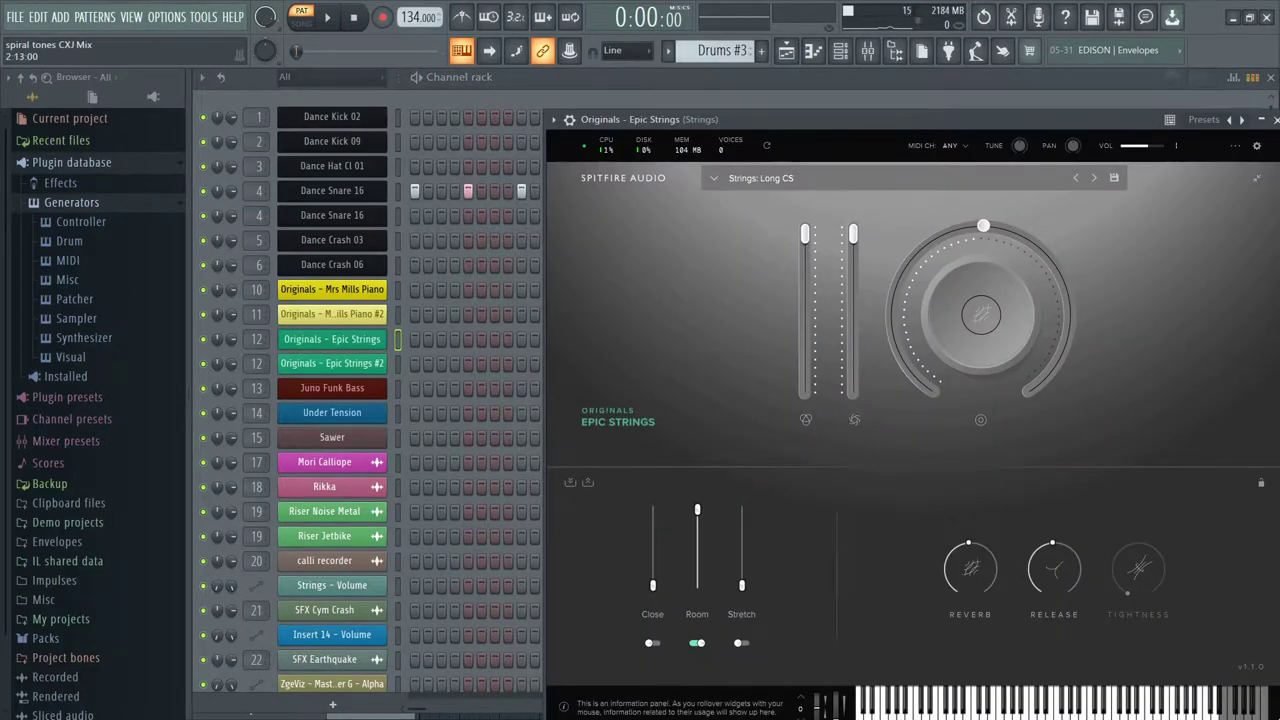
drag(800, 119, 701, 106)
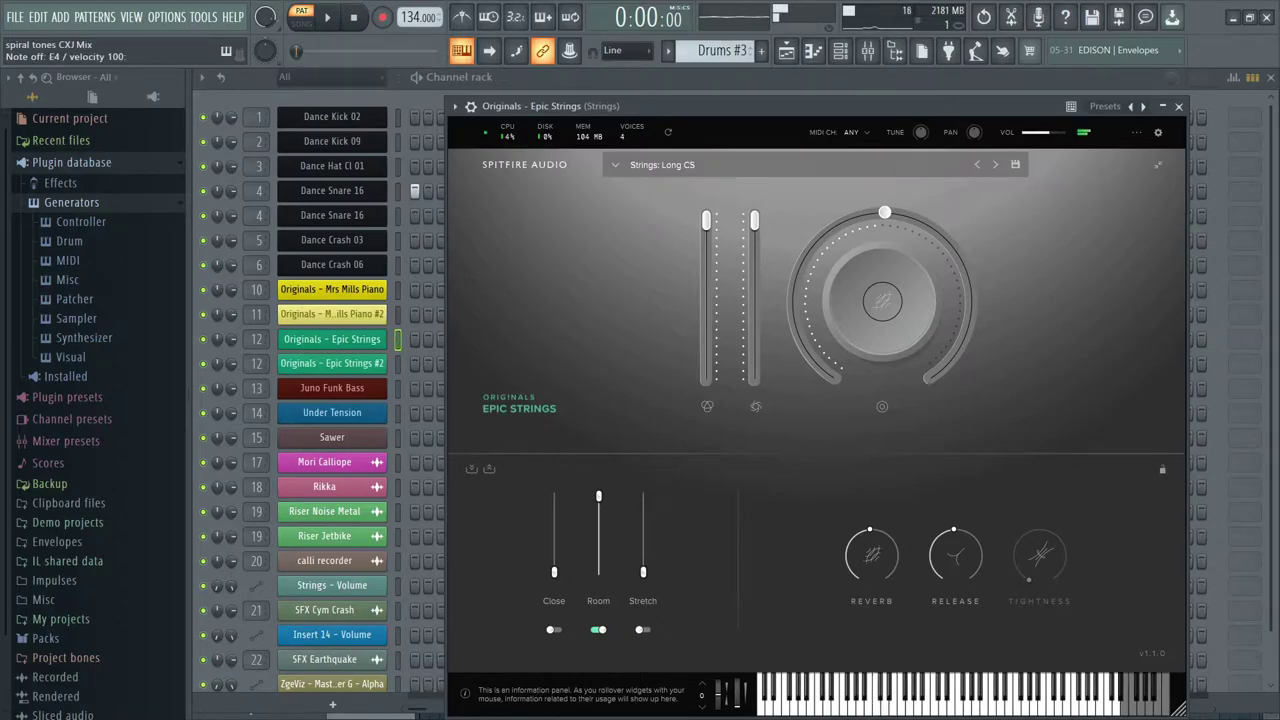
click(1178, 106)
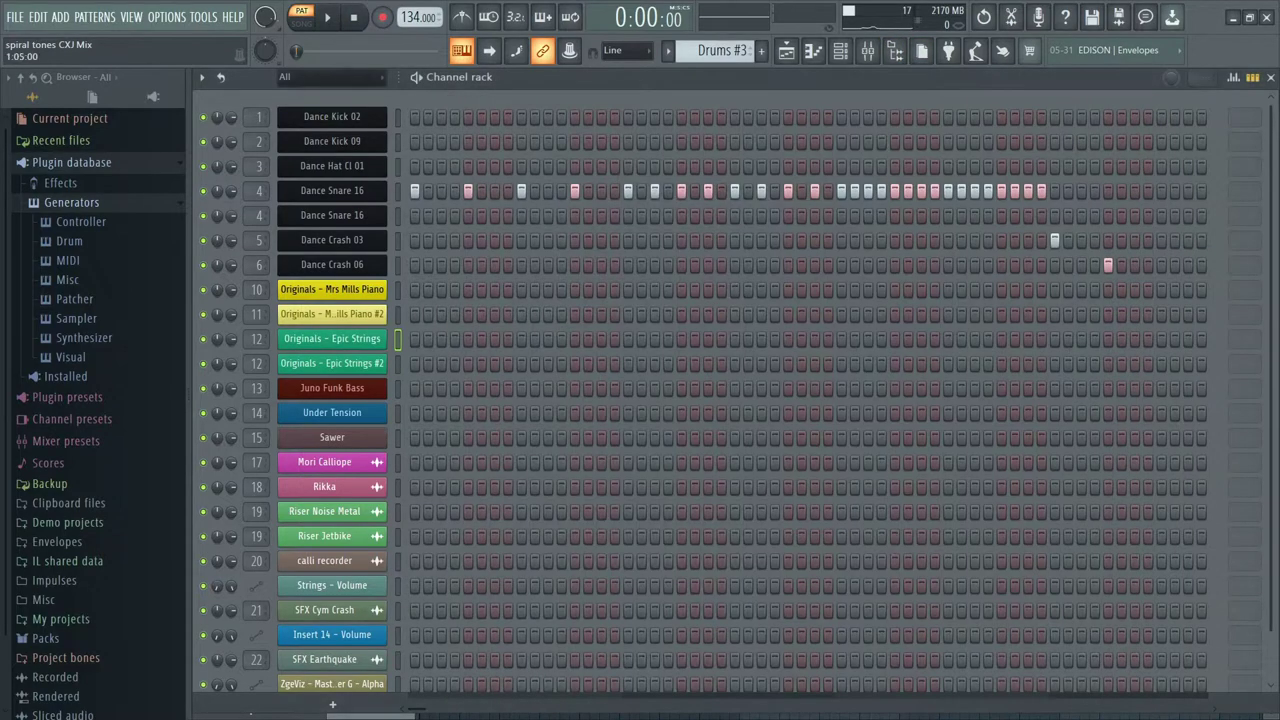
click(332, 363)
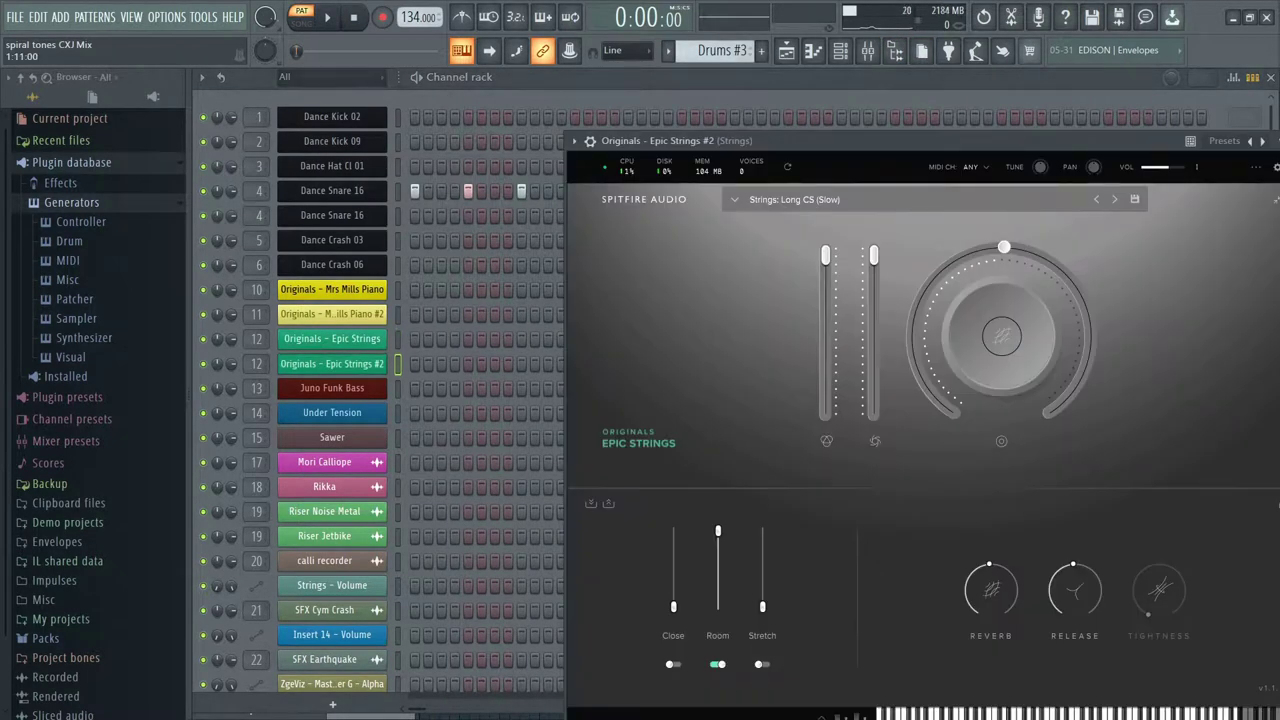
key(c)
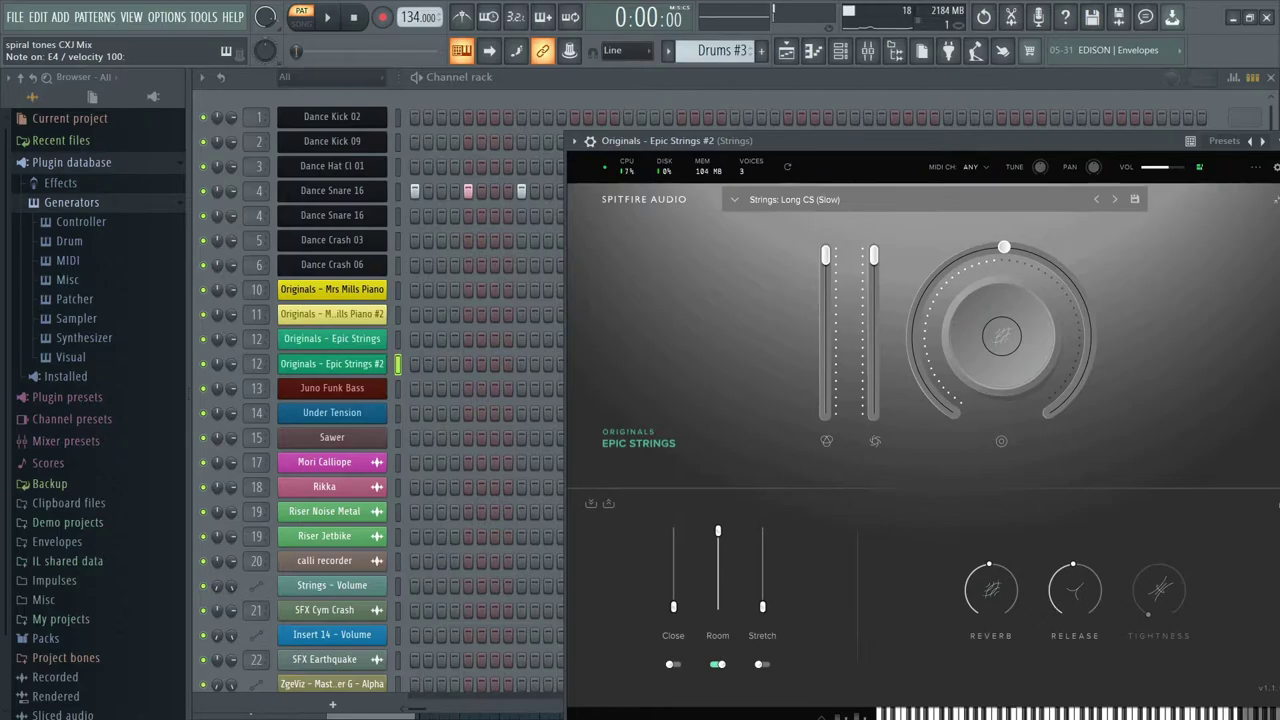
drag(900, 140, 749, 105)
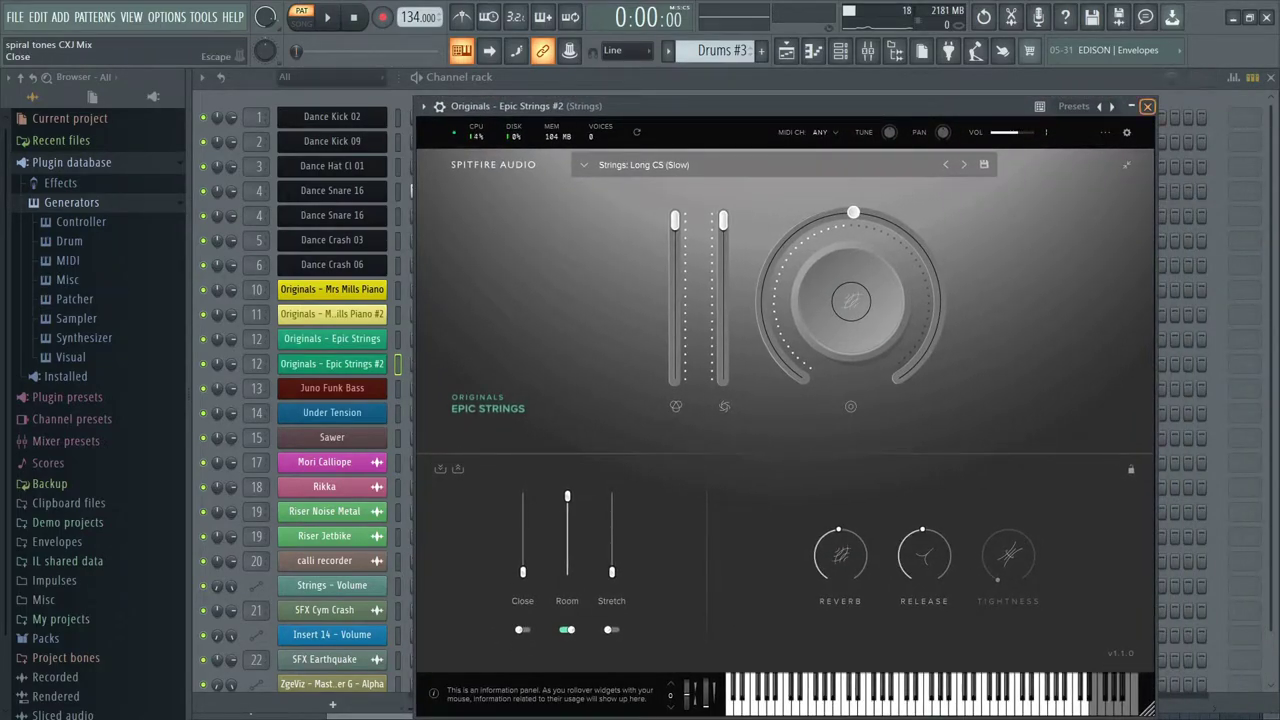
click(1147, 106)
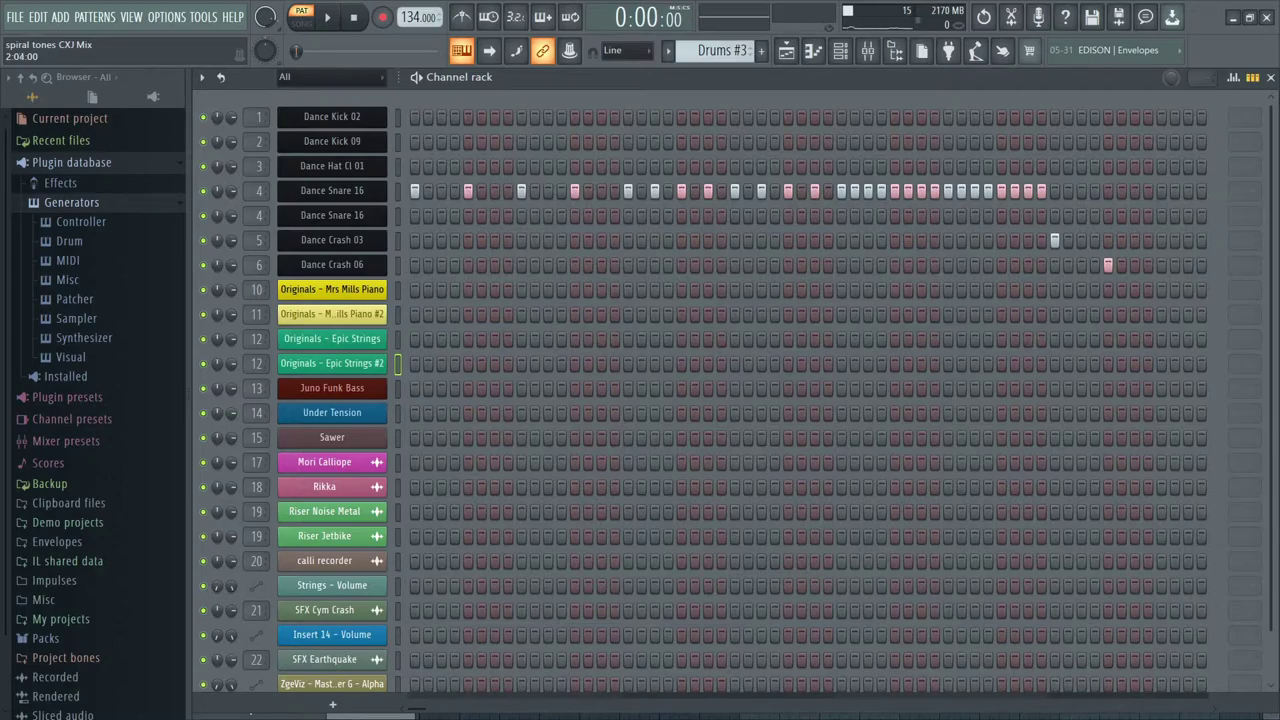
- Audition the Sawer pad channel by playing several notes in its synthesizer window, and close the window
click(331, 437)
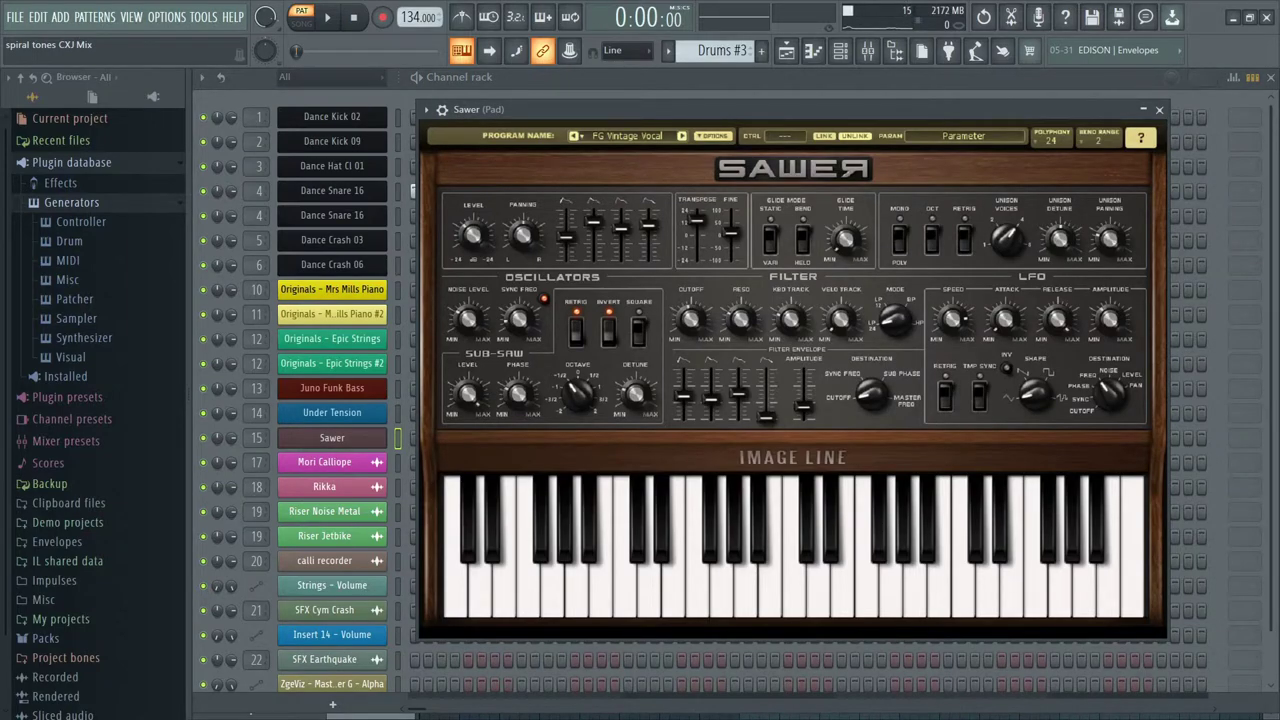
key(e)
key(q)
key(t)
key(e)
click(1159, 109)
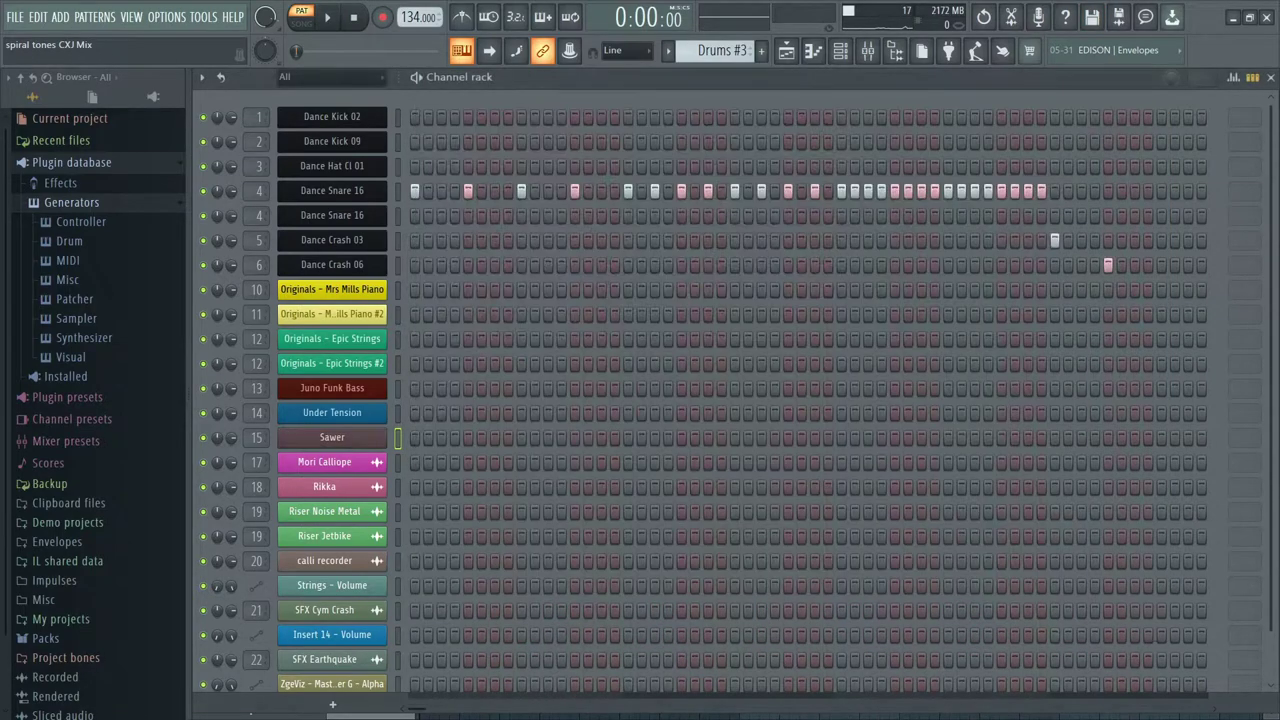
- Audition the Under Tension channel in FLEX, widening its window to show the full pack name, and close it
click(331, 412)
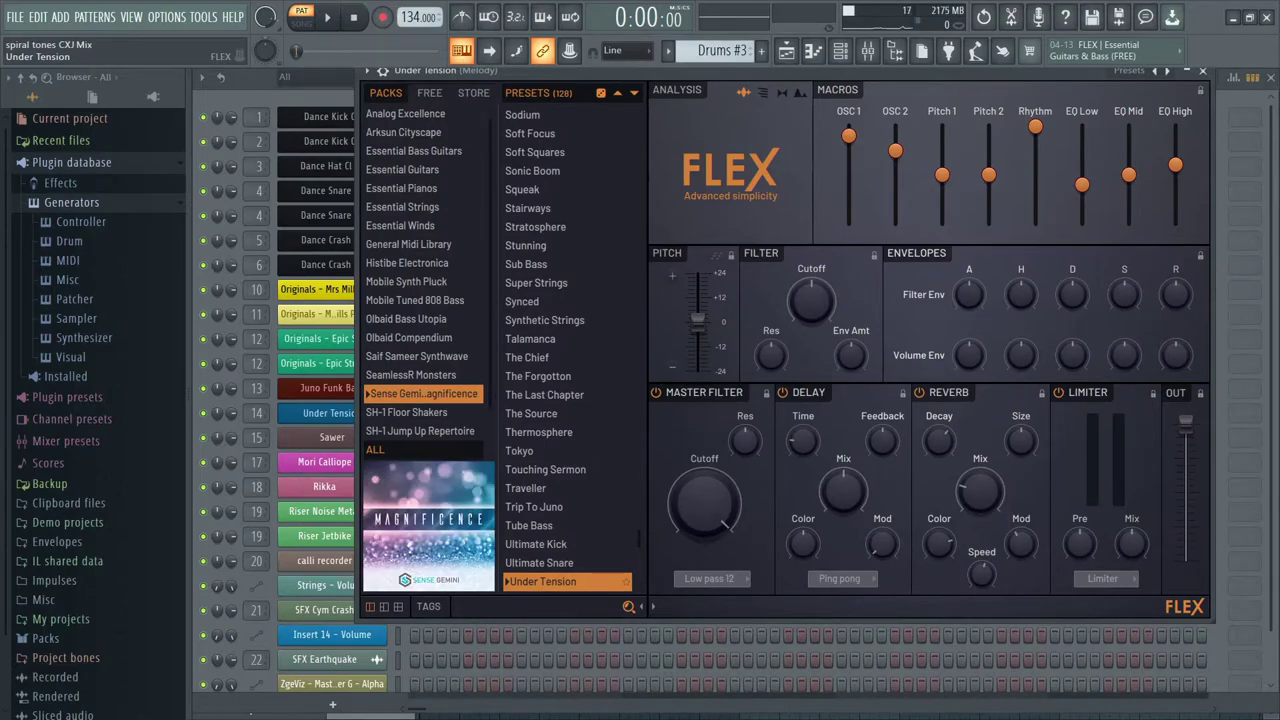
drag(866, 71, 874, 92)
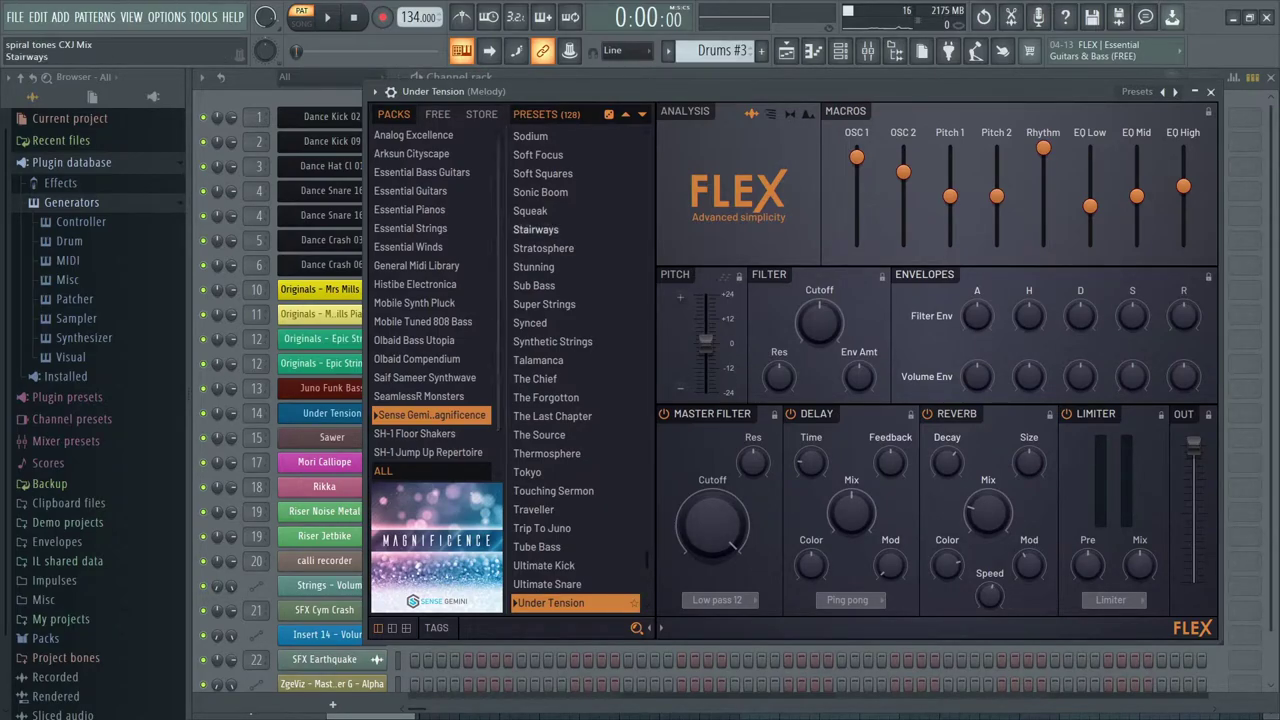
drag(366, 426, 218, 430)
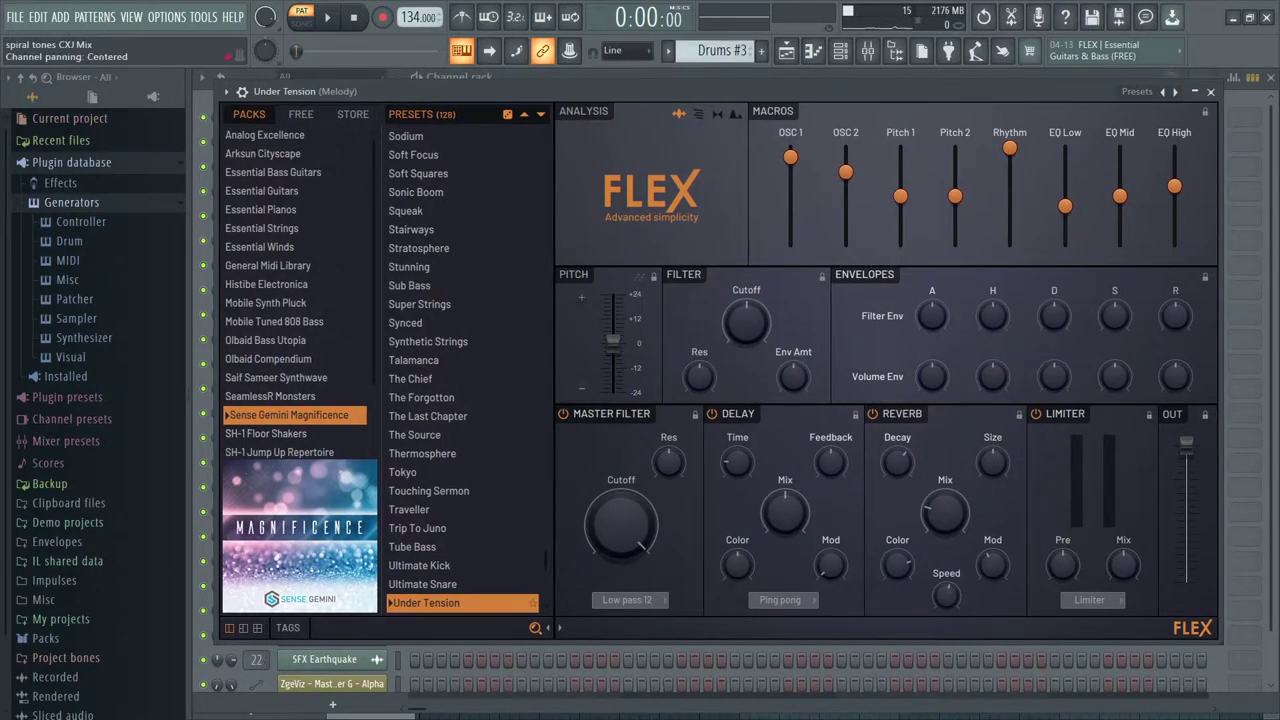
drag(219, 430, 346, 430)
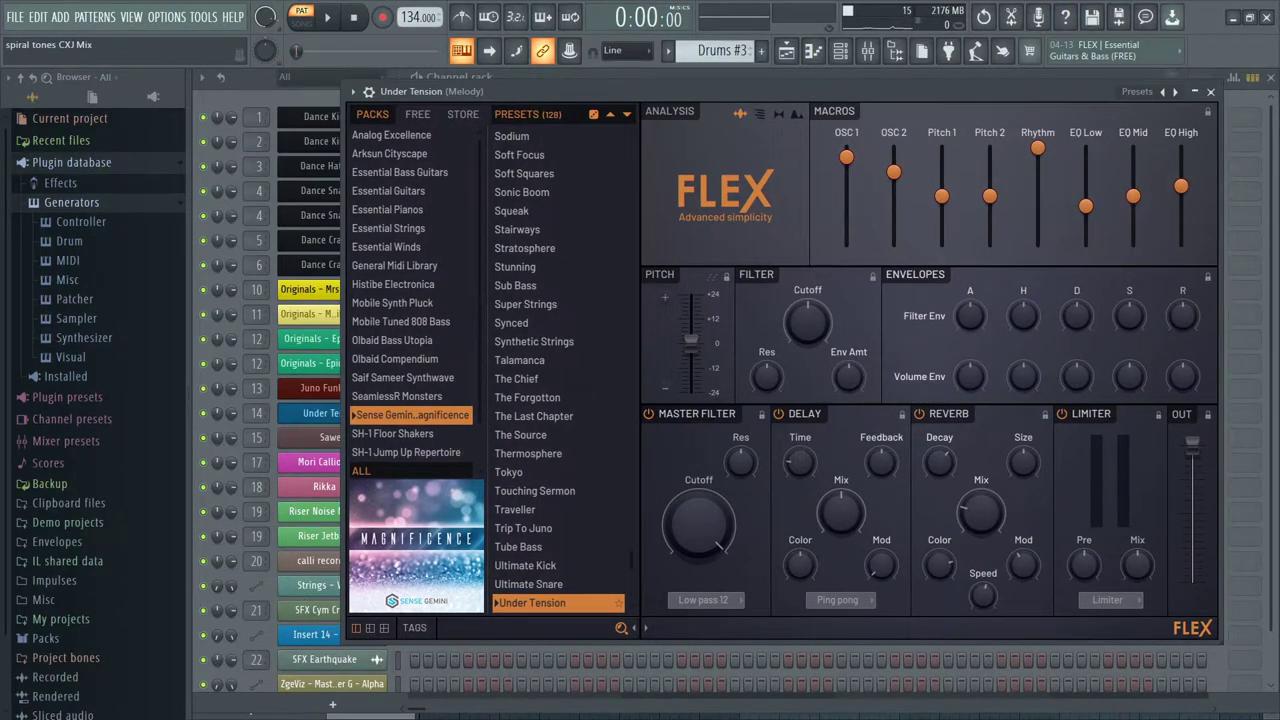
key(z)
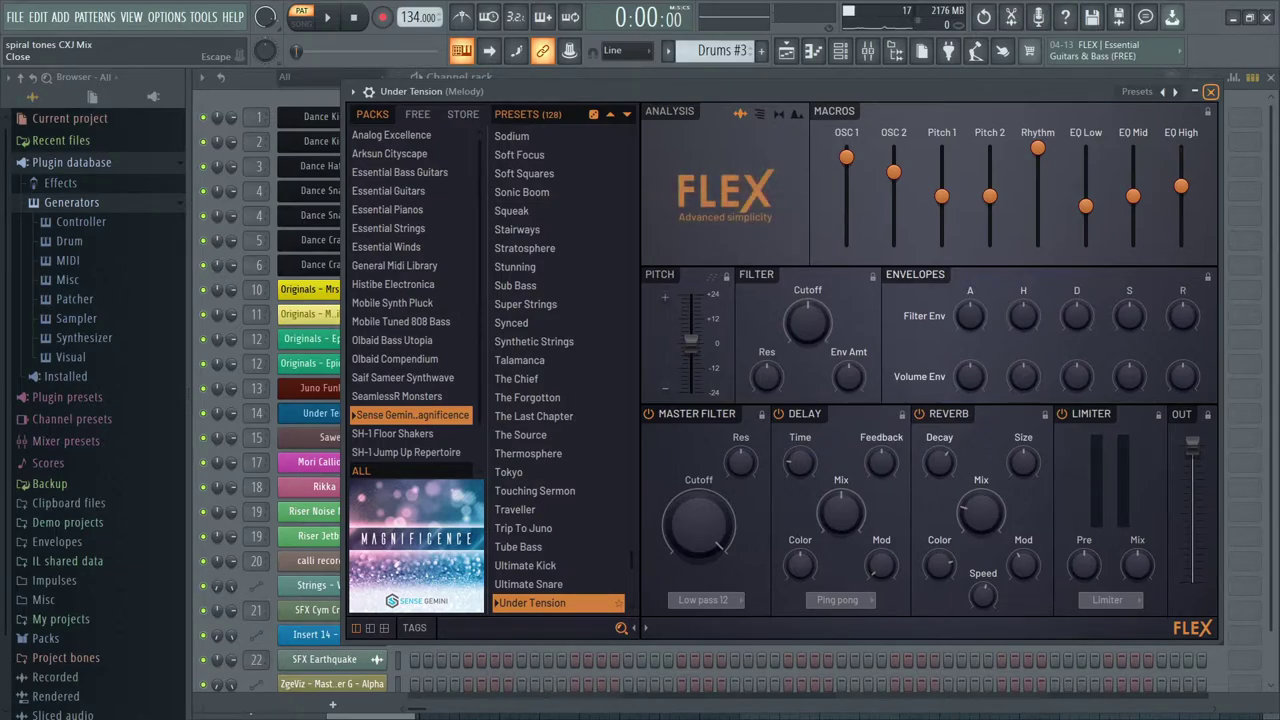
click(1210, 91)
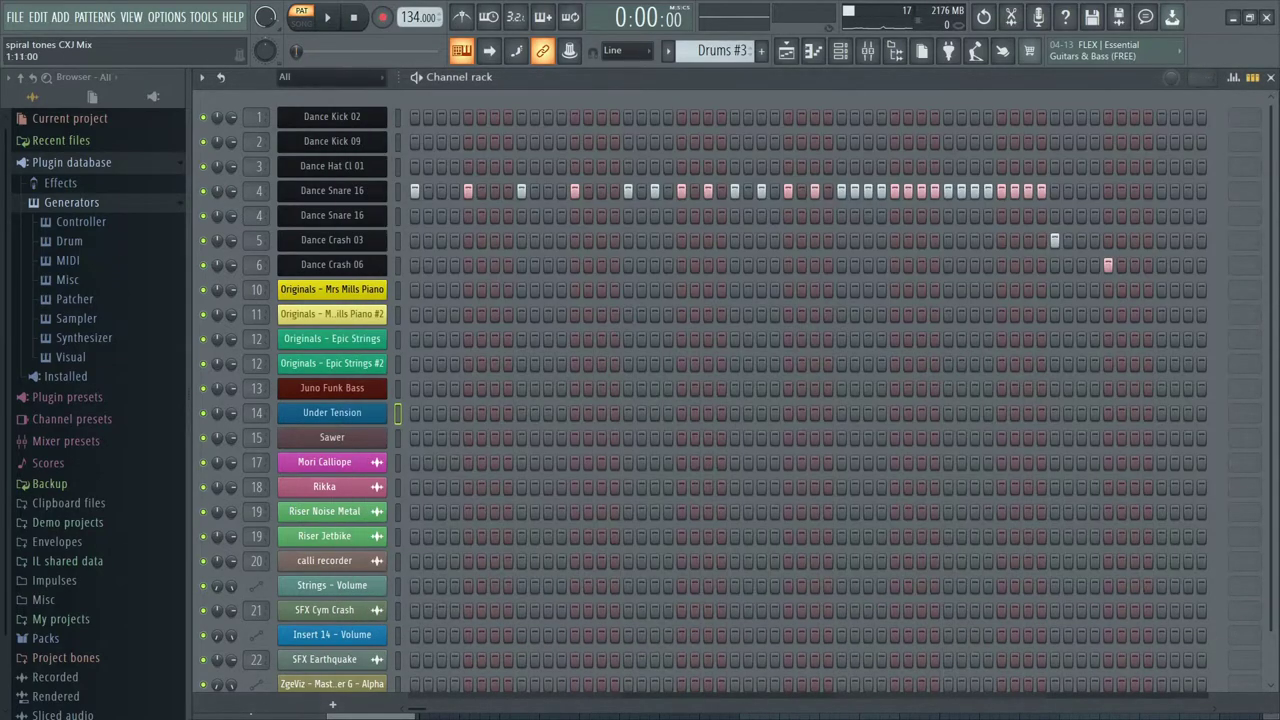
- Audition the Juno Funk Bass channel in FLEX by playing several notes, and close its window
click(332, 388)
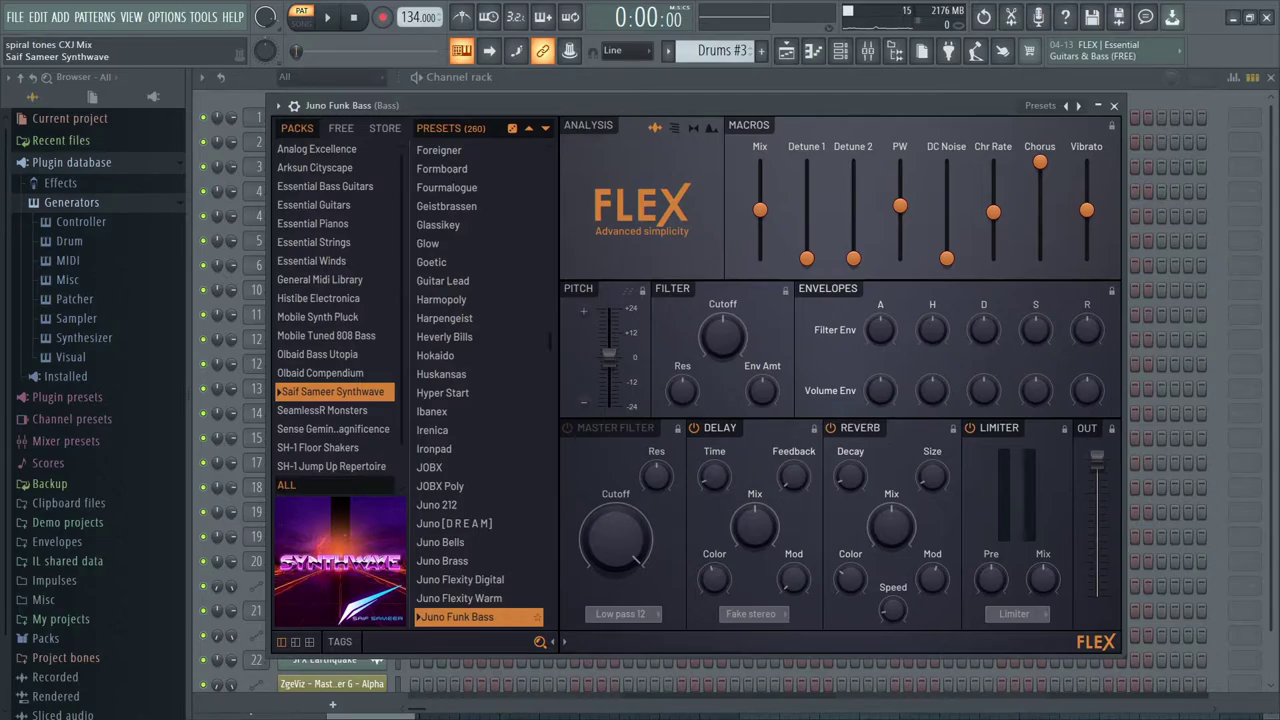
key(v)
key(v)
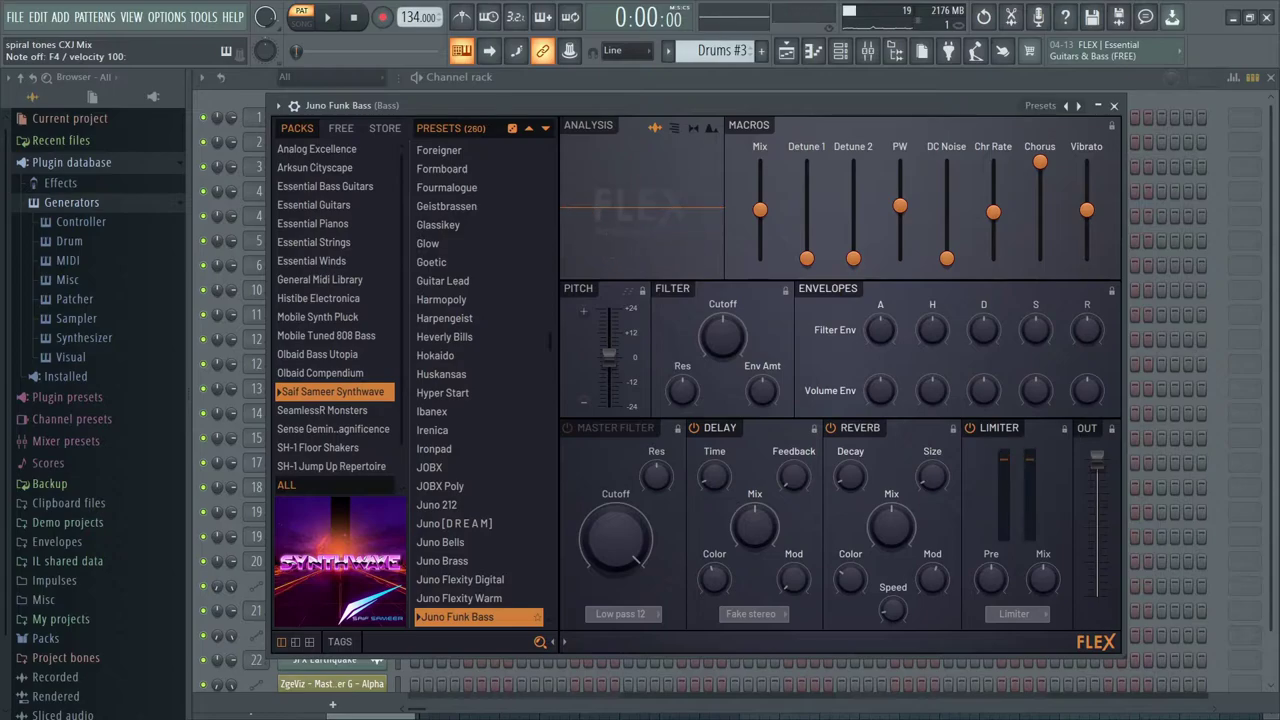
key(q)
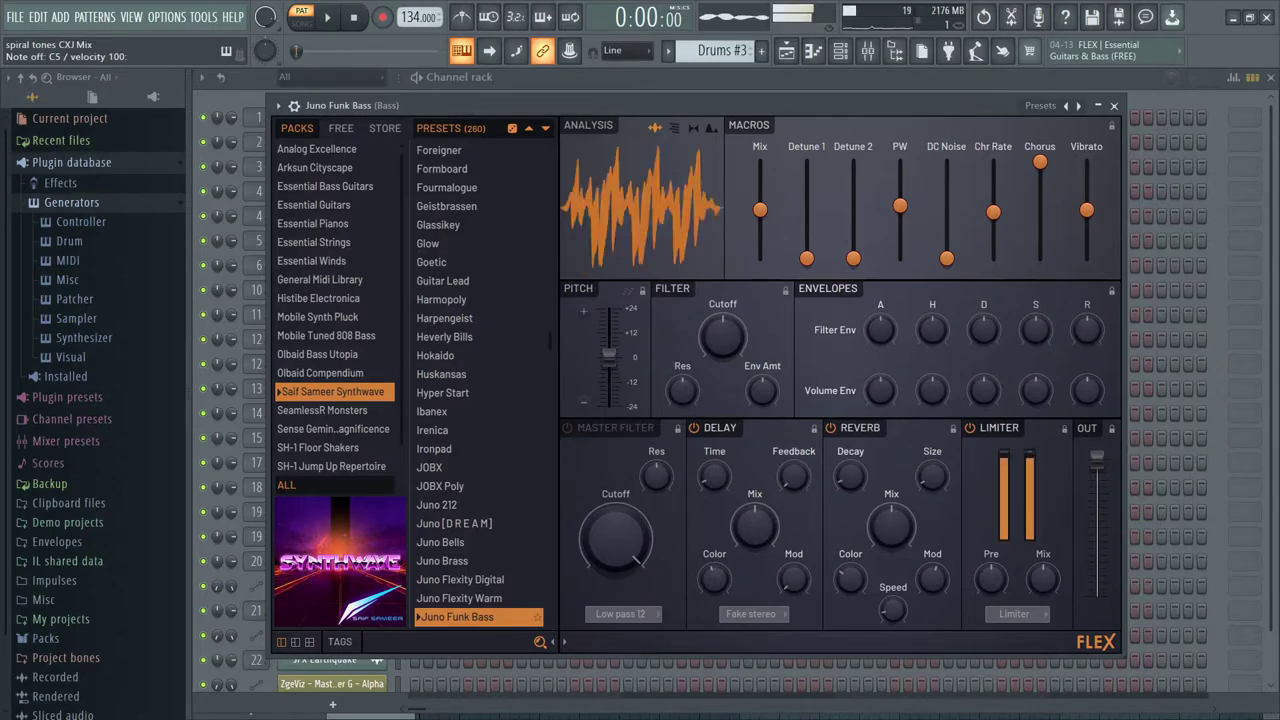
key(b)
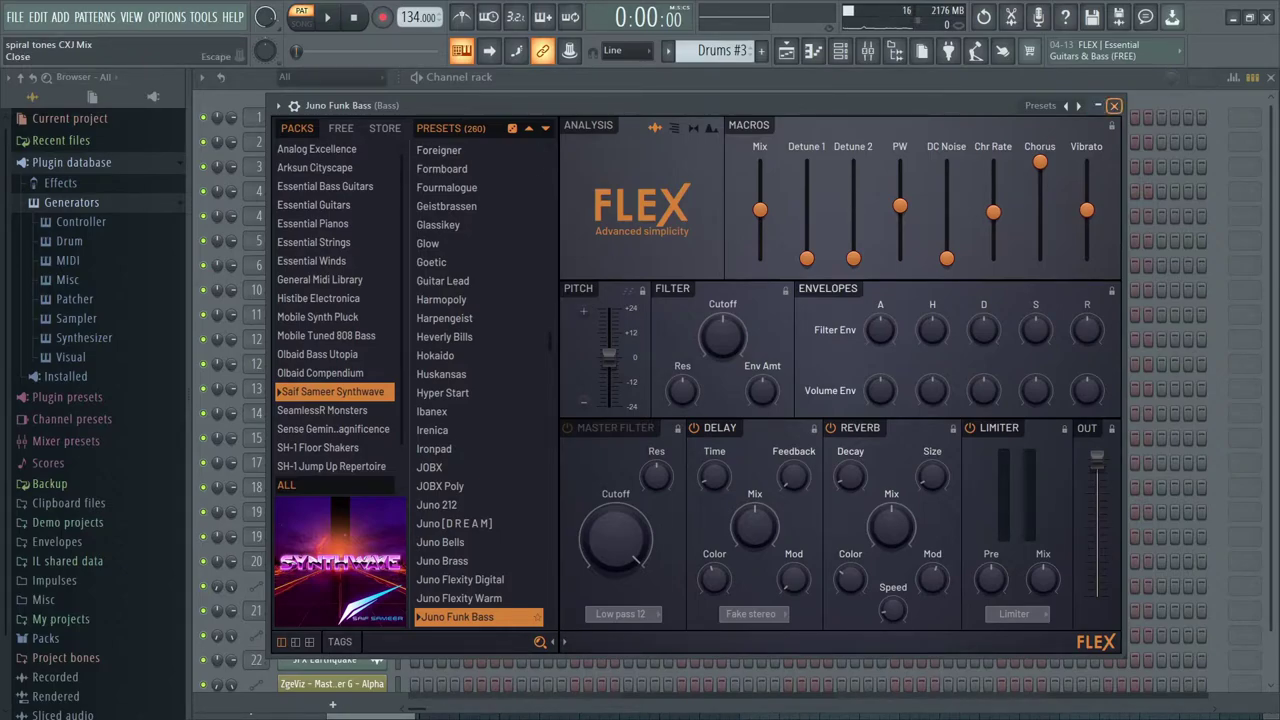
click(1113, 105)
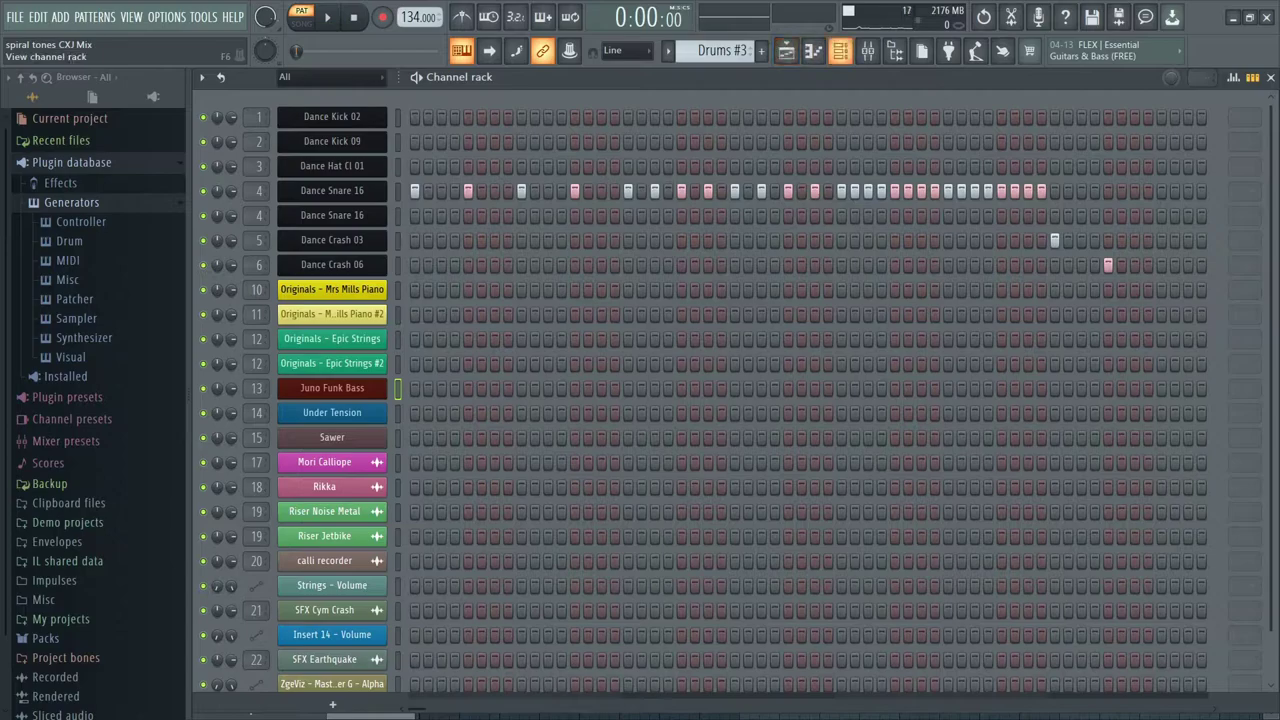
- Open the playlist and examine the arrangement's tracks from Drums down to the ZgeViz automation clips around the song's opening bars
click(461, 50)
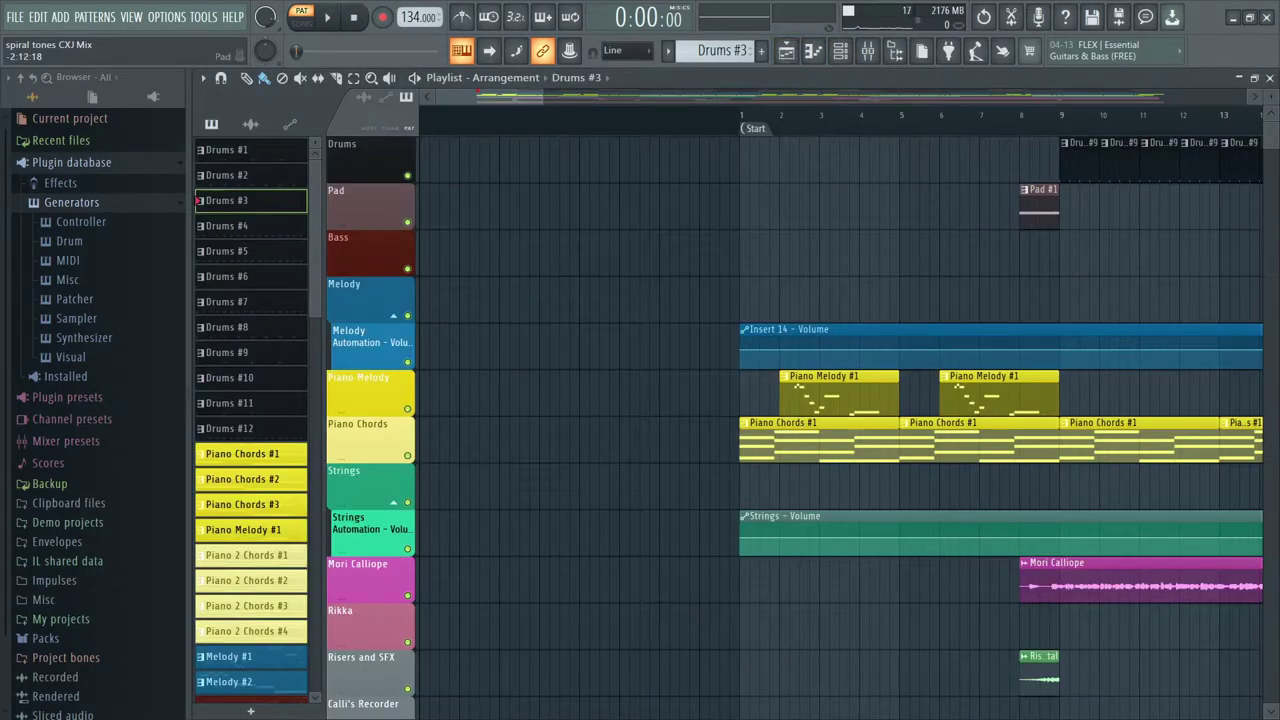
scroll(370, 205, down, 5)
scroll(370, 300, up, 5)
scroll(370, 495, down, 1)
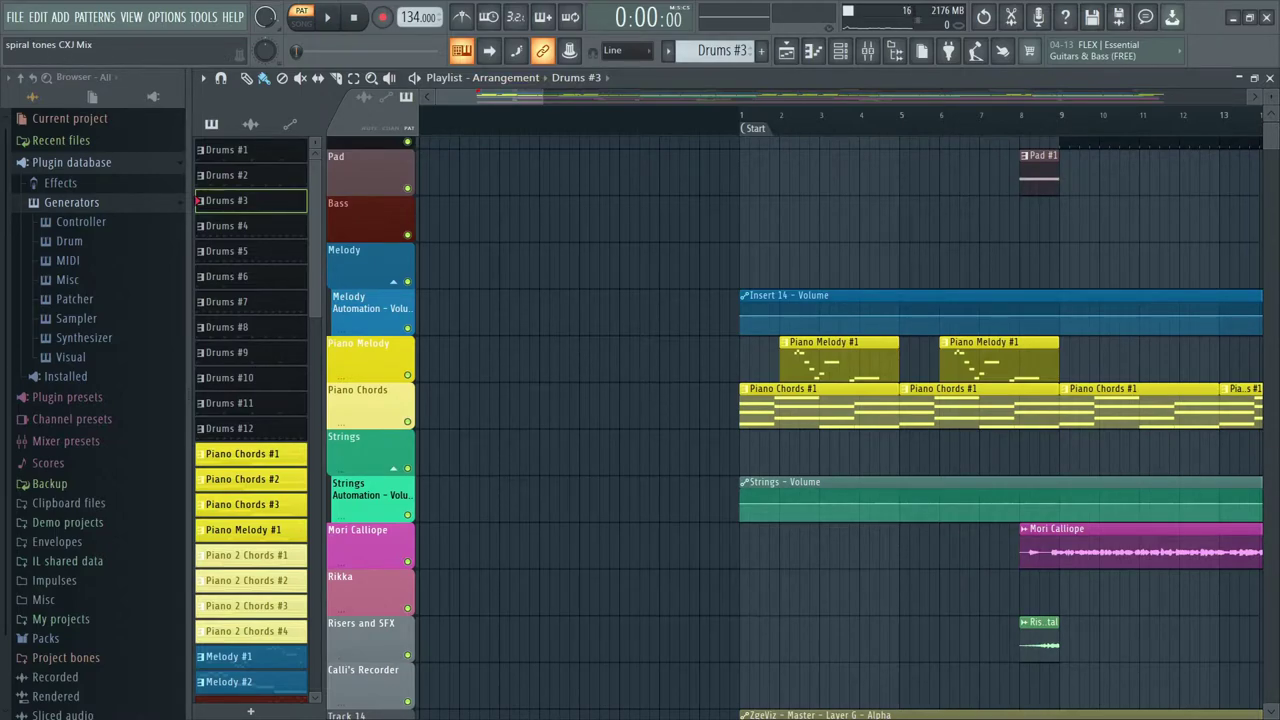
mouse_move(490, 96)
mouse_down()
mouse_move(532, 96)
mouse_move(491, 96)
mouse_up()
scroll(840, 420, right, 1)
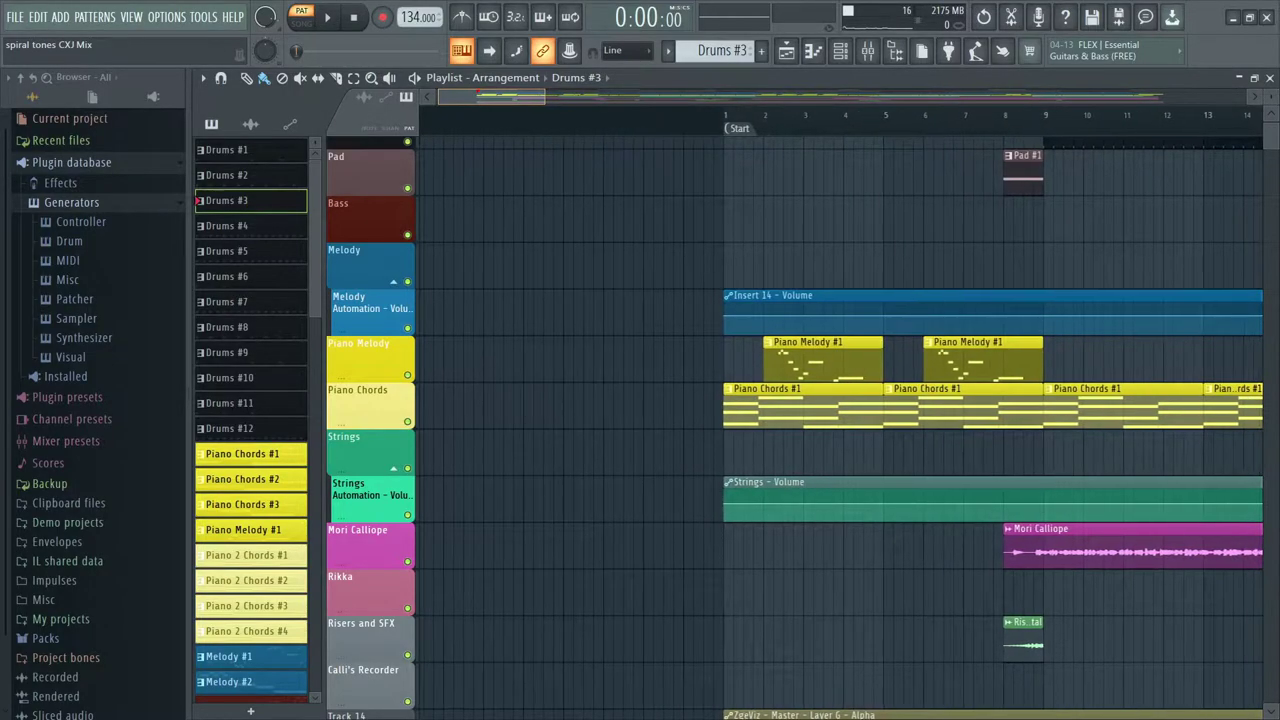
mouse_move(492, 96)
mouse_down()
mouse_move(534, 96)
mouse_move(489, 96)
mouse_up()
scroll(840, 420, down, 5)
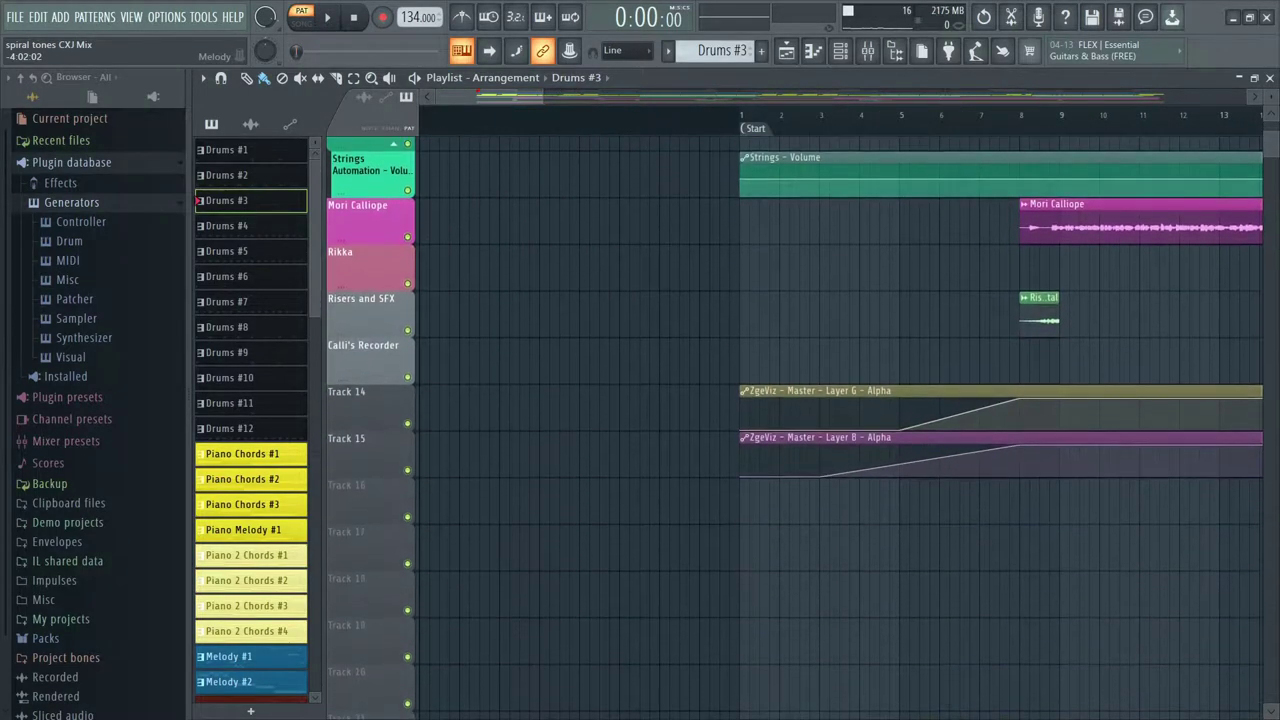
scroll(840, 420, up, 1)
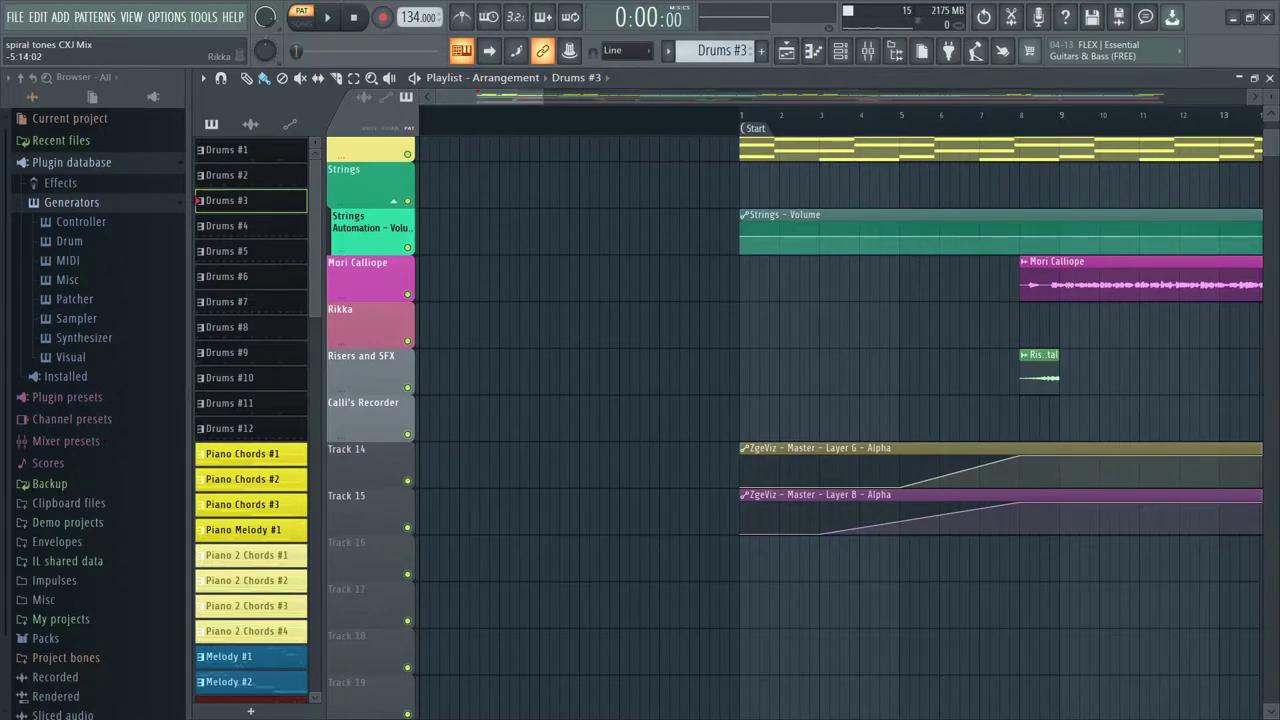
scroll(840, 420, up, 5)
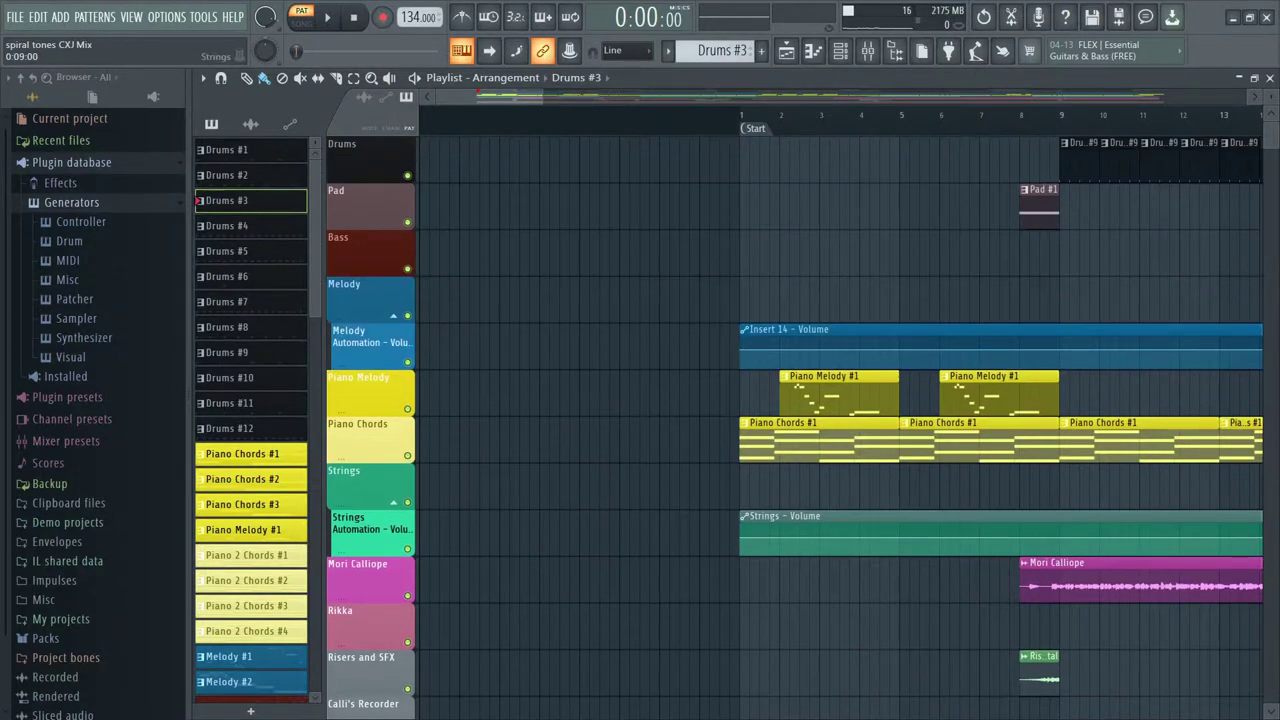
scroll(840, 420, right, 3)
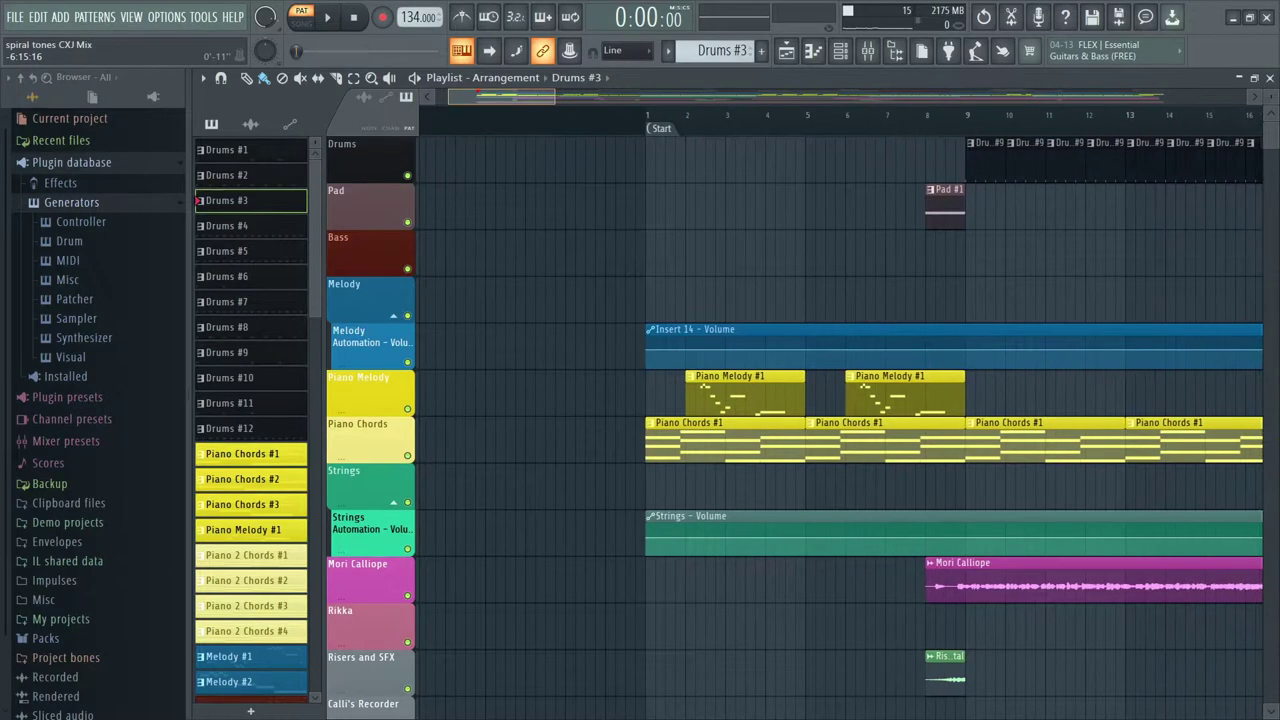
- Examine the arrangement's opening section, from the Start marker through the first piano, pad and drum clips up to about bar 21
scroll(840, 420, left, 3)
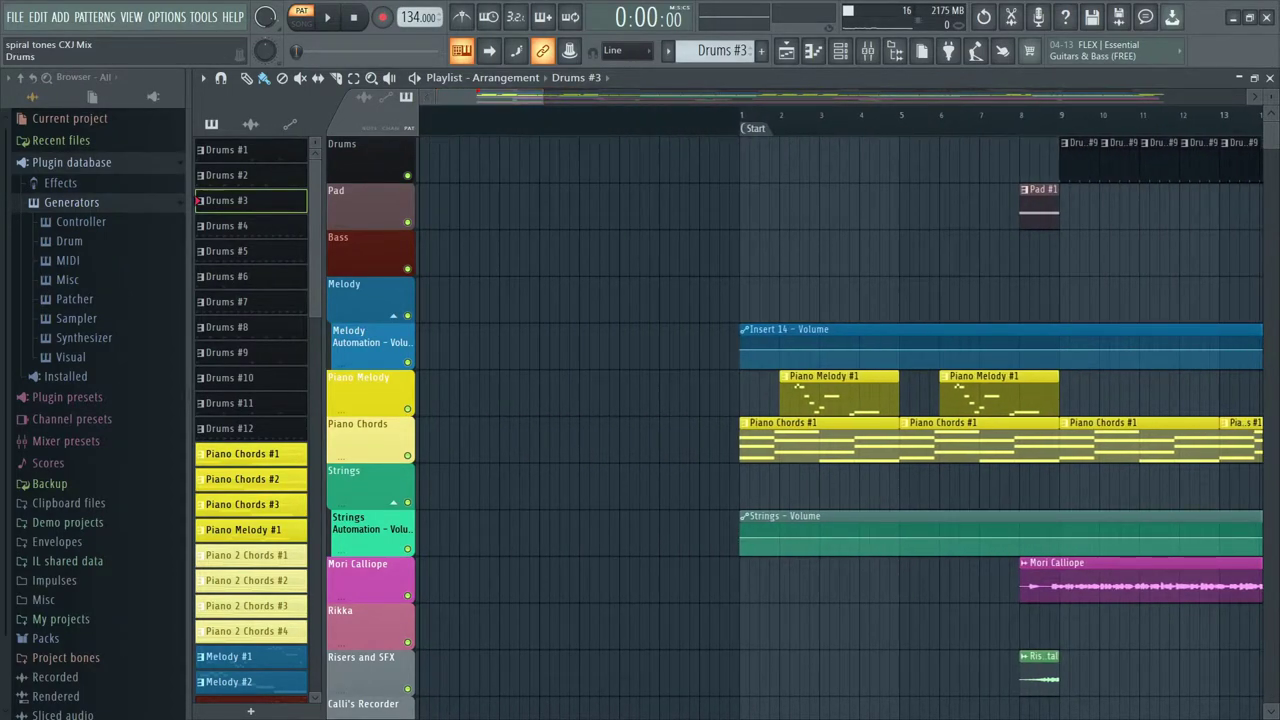
scroll(840, 420, right, 5)
scroll(840, 420, right, 2)
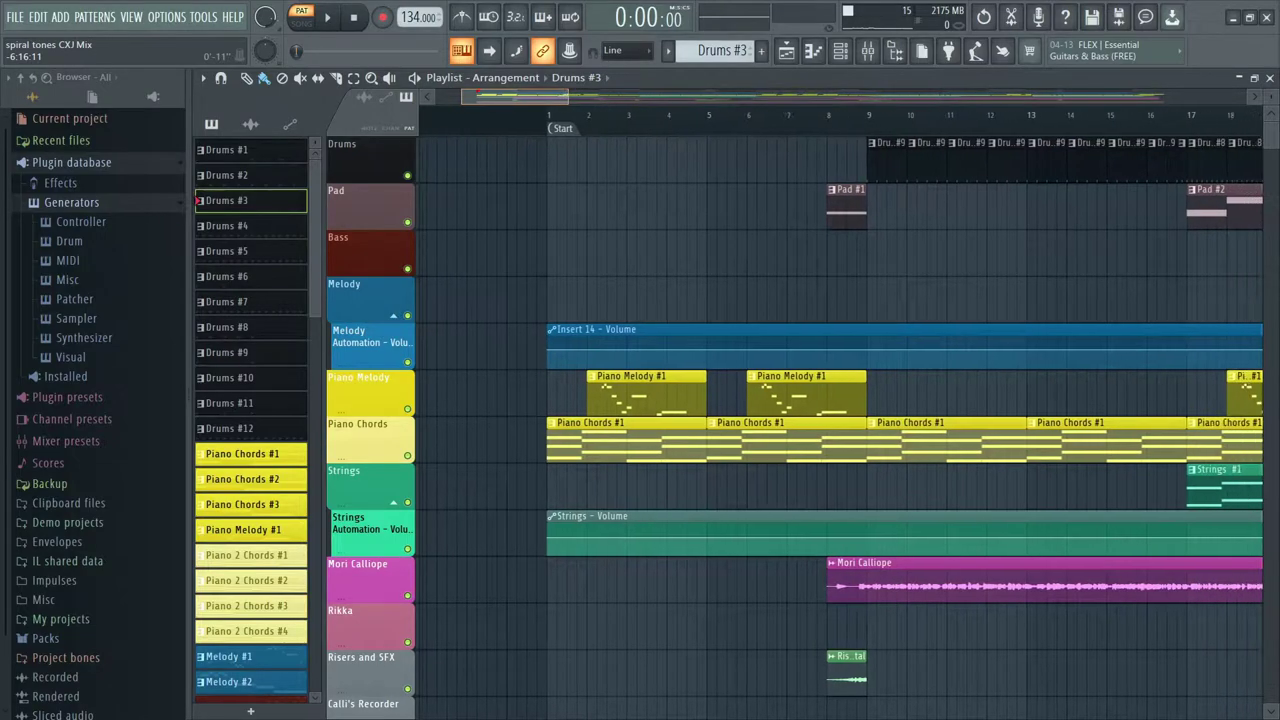
scroll(840, 420, left, 2)
drag(508, 96, 505, 96)
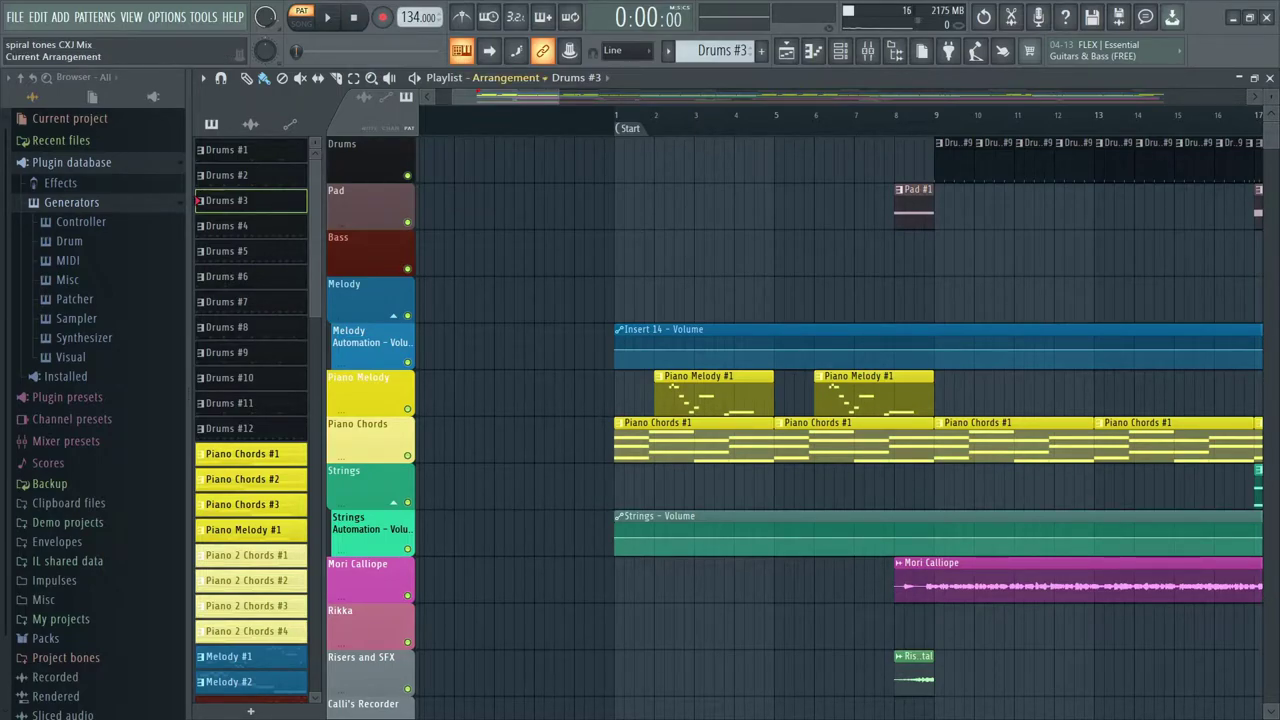
drag(506, 97, 494, 96)
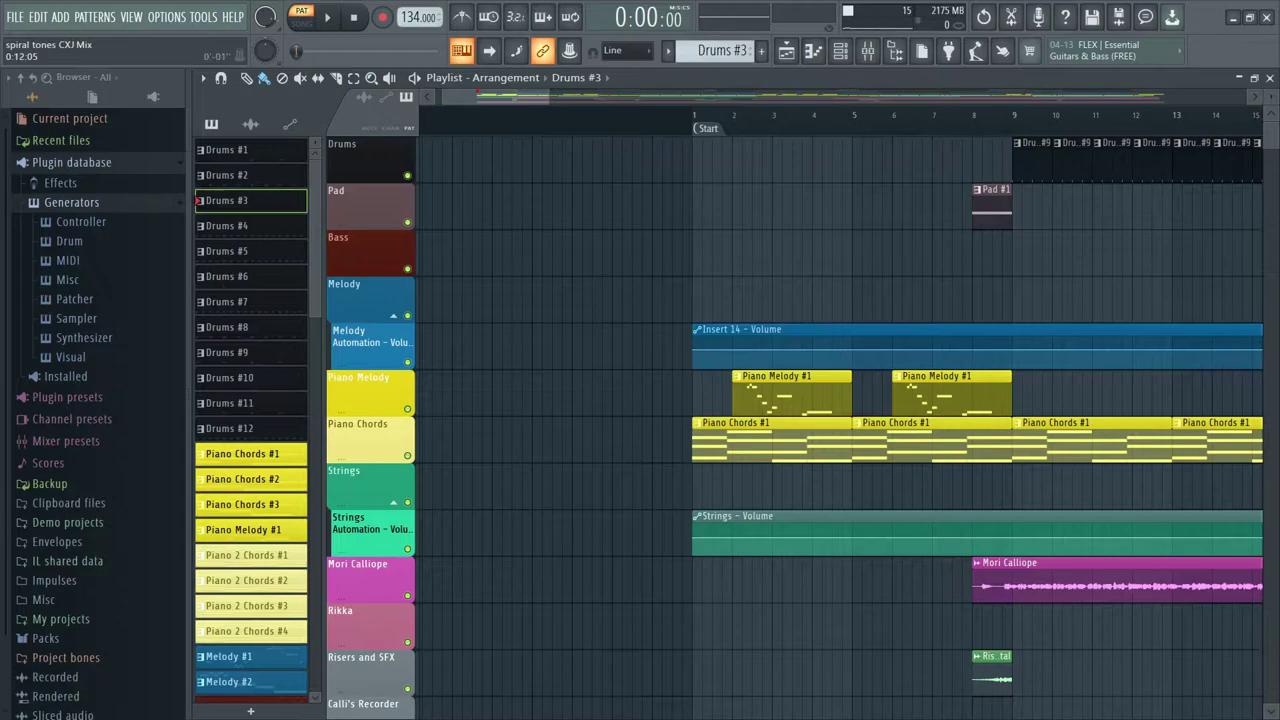
drag(513, 96, 546, 96)
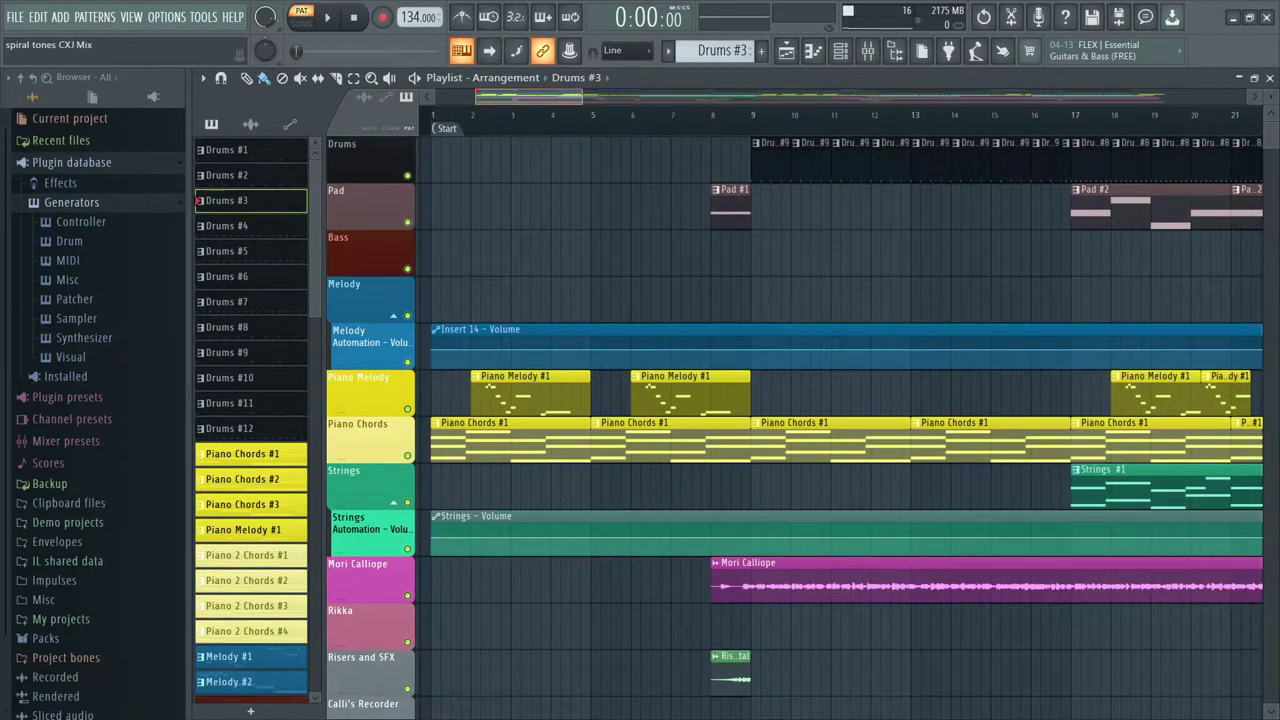
scroll(844, 404, left, 2)
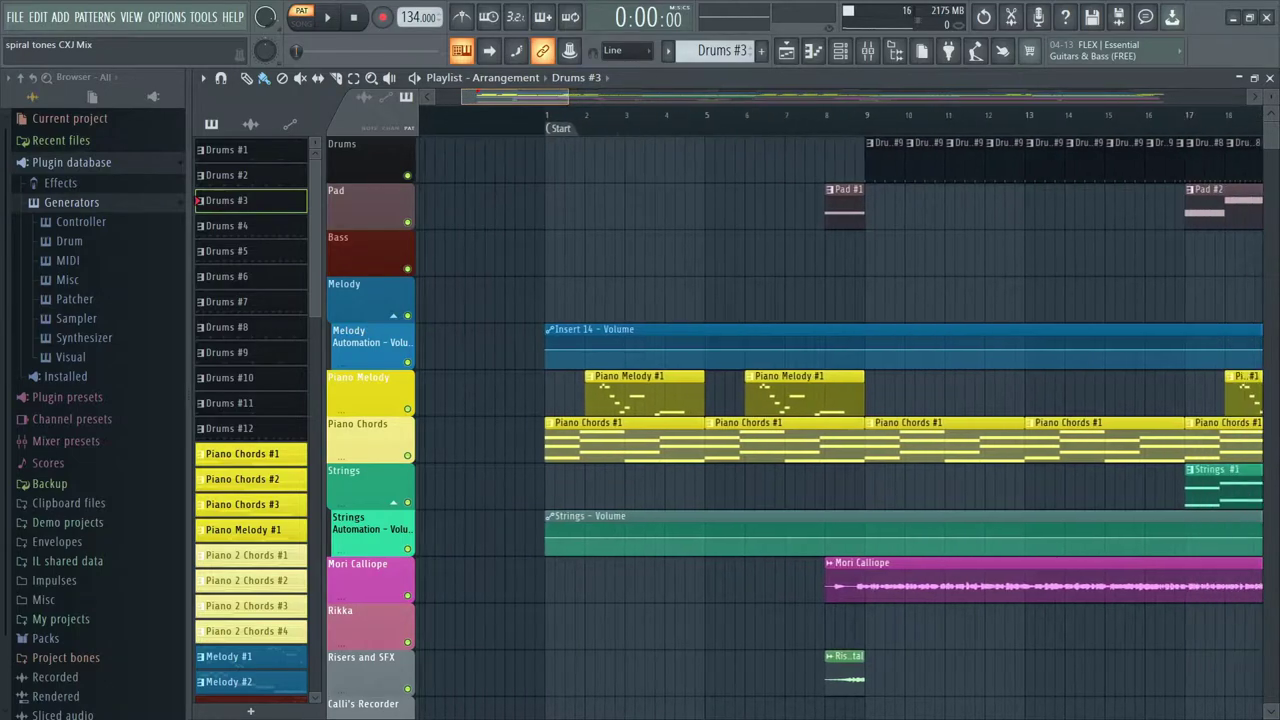
scroll(840, 404, right, 2)
scroll(840, 404, left, 4)
- Play the arrangement in song mode from bar 80, where the Bass #1 and Piano 2 Chords #1 clips begin, and stop playback
scroll(840, 404, right, 15)
scroll(840, 404, left, 6)
scroll(840, 404, right, 7)
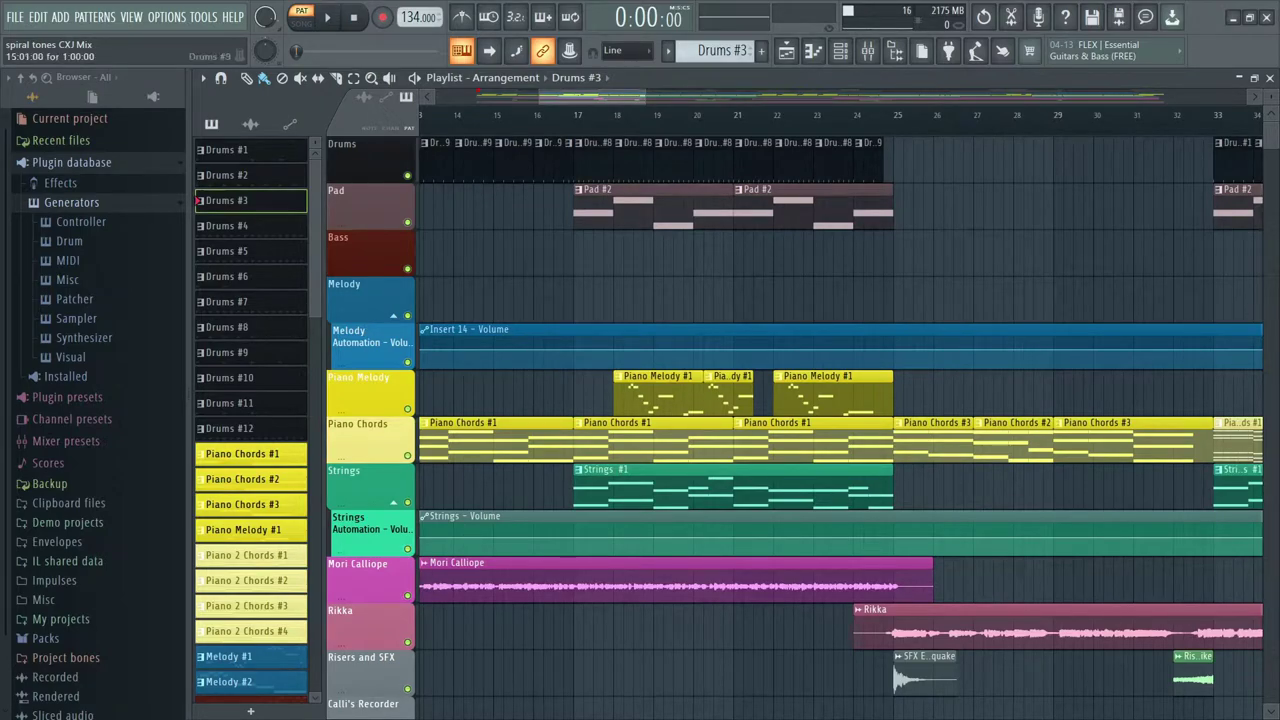
scroll(840, 404, right, 20)
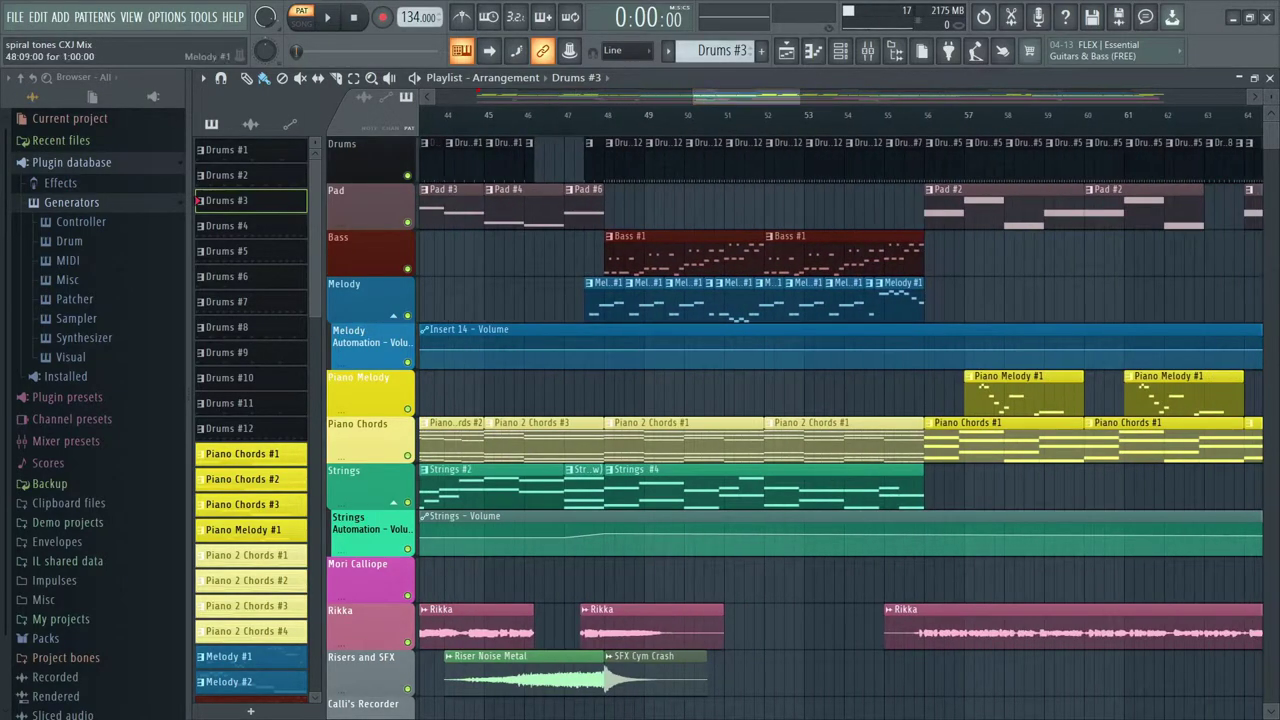
scroll(840, 404, right, 20)
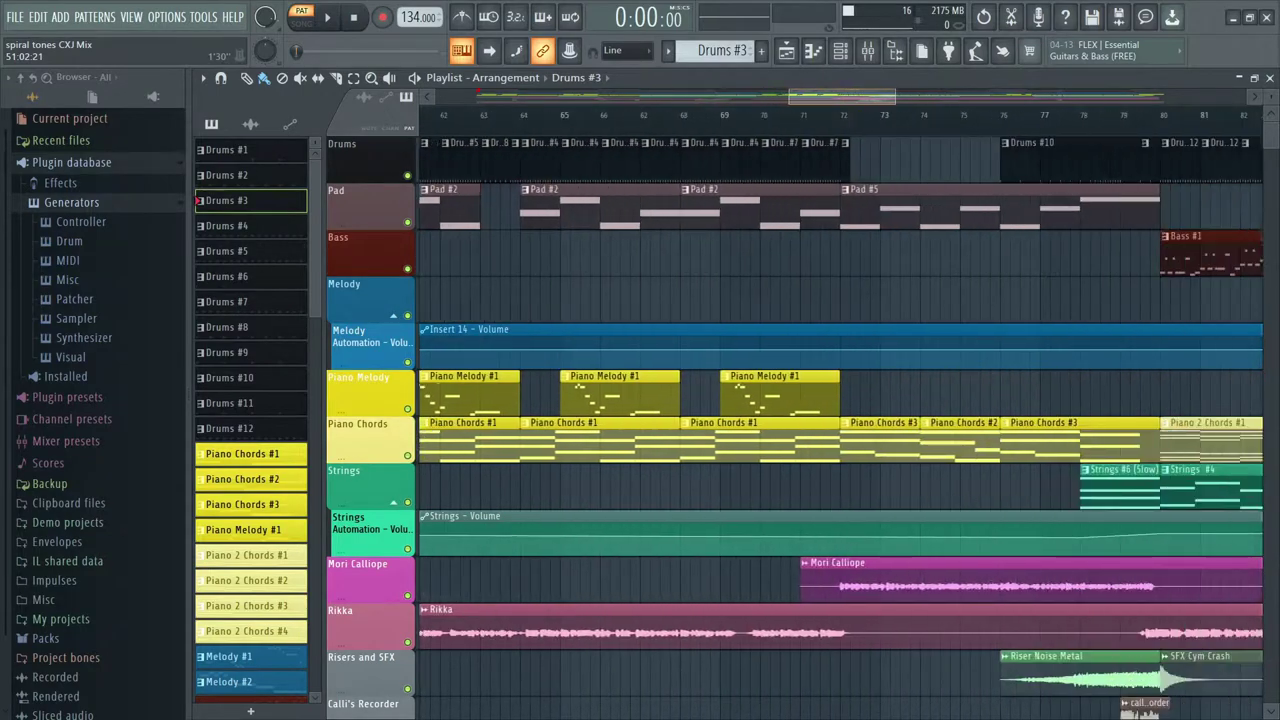
scroll(840, 404, right, 8)
scroll(840, 404, left, 10)
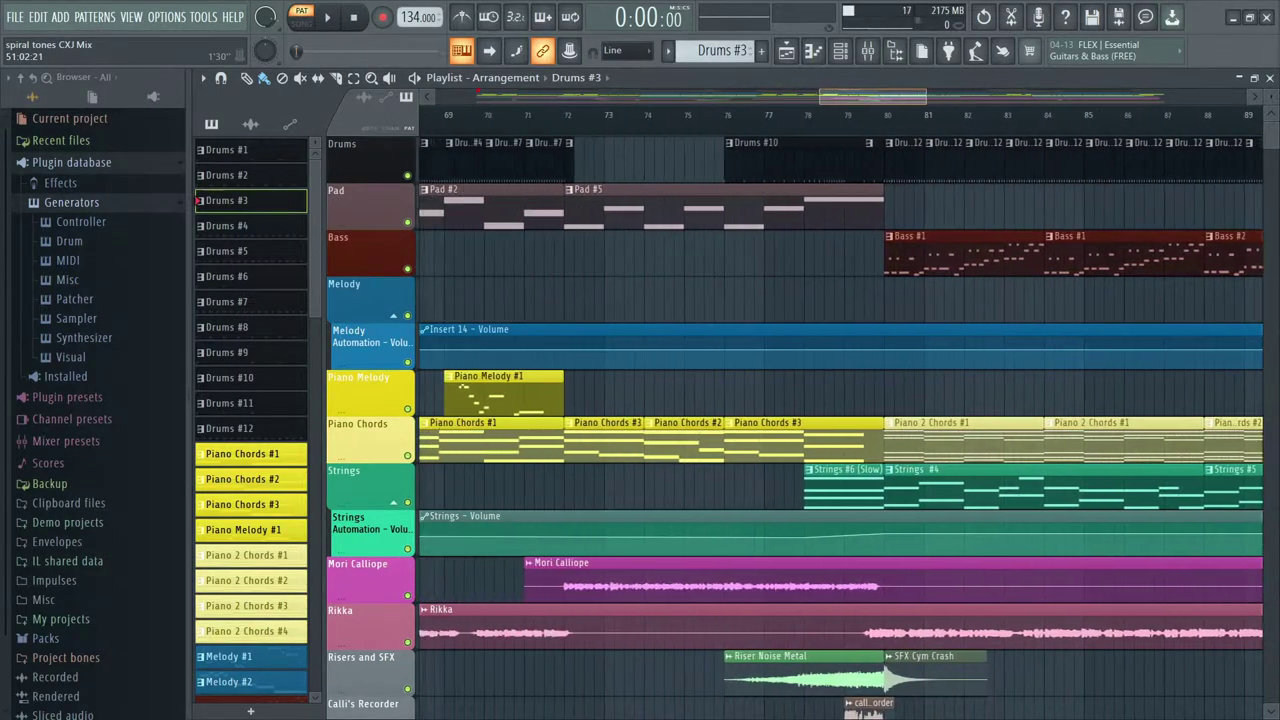
scroll(840, 404, right, 3)
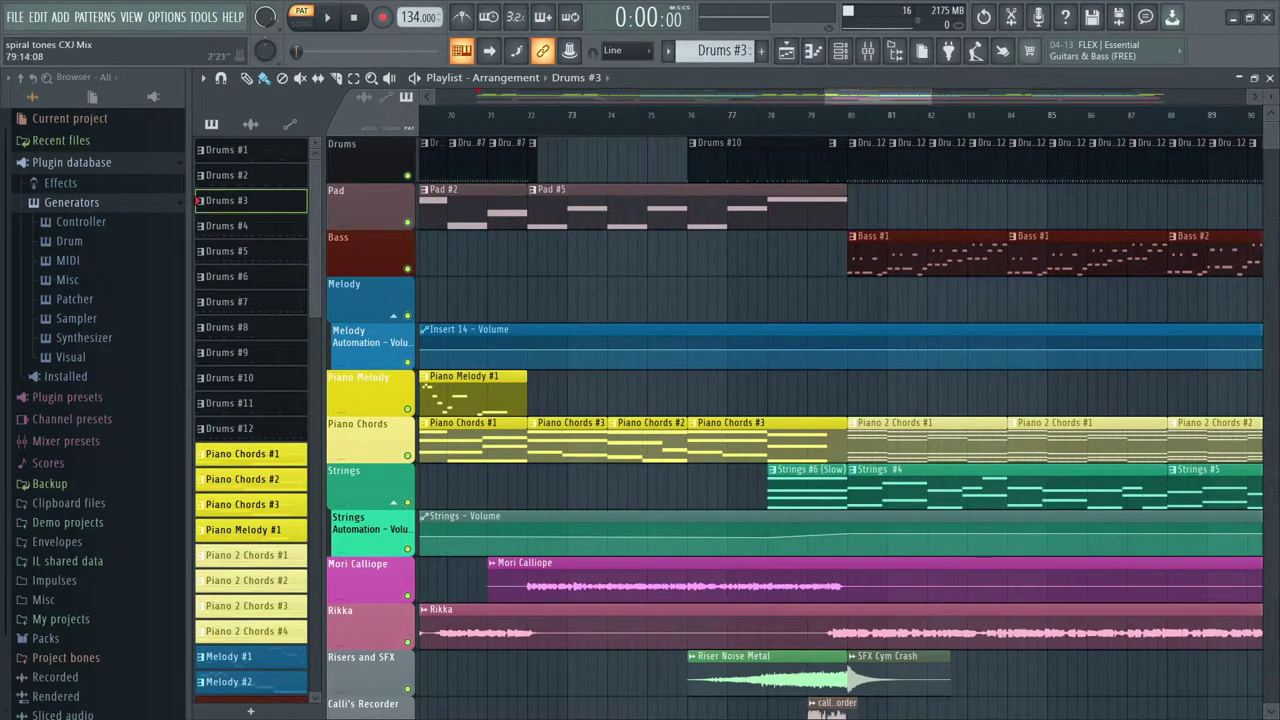
click(852, 115)
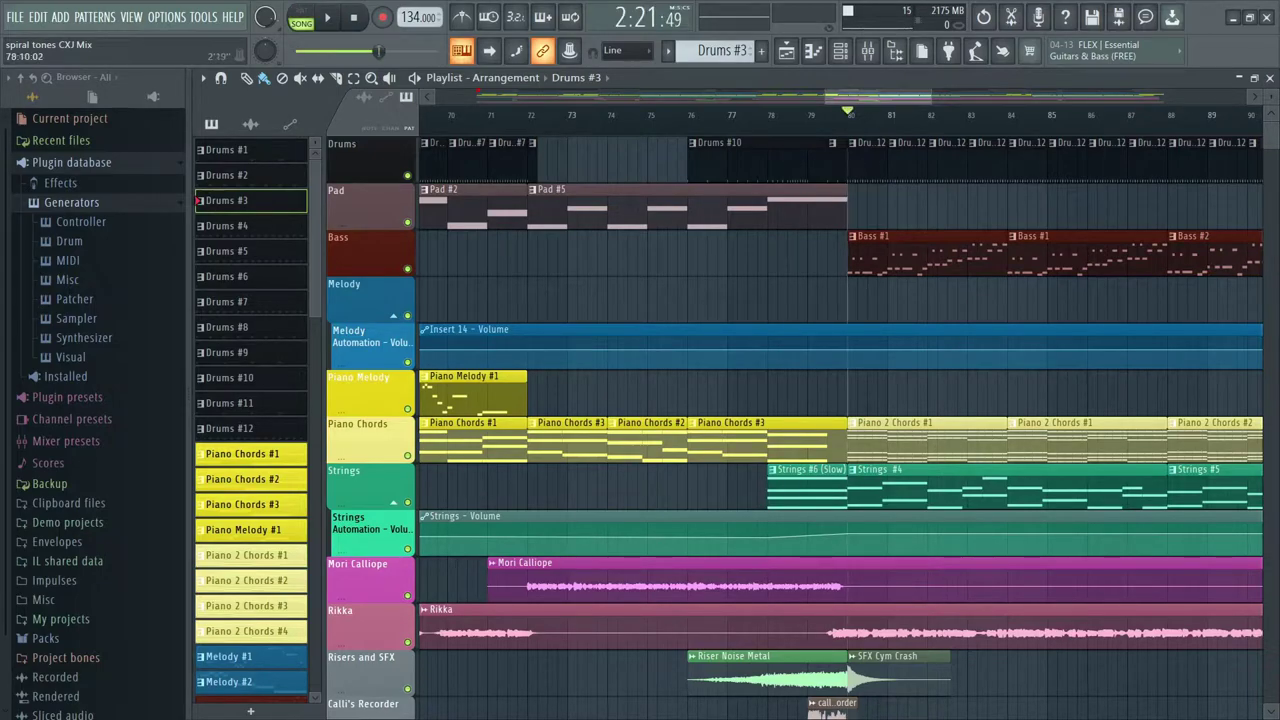
key(space)
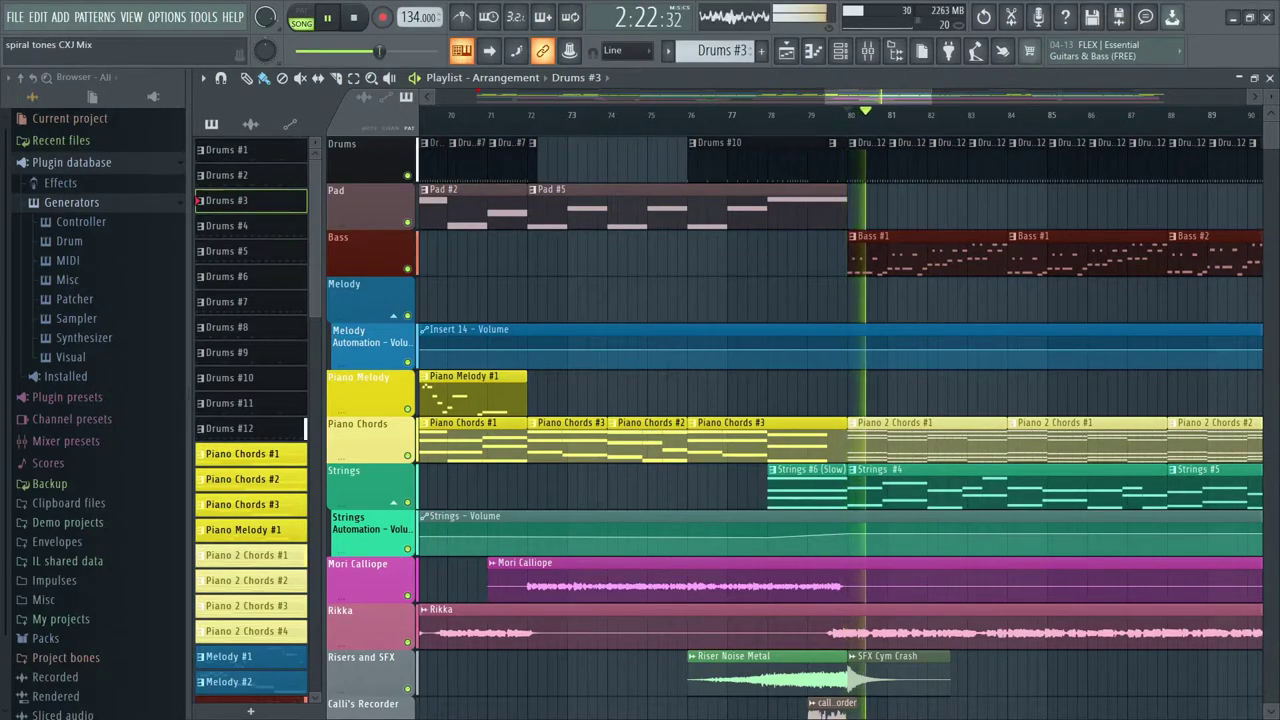
key(space)
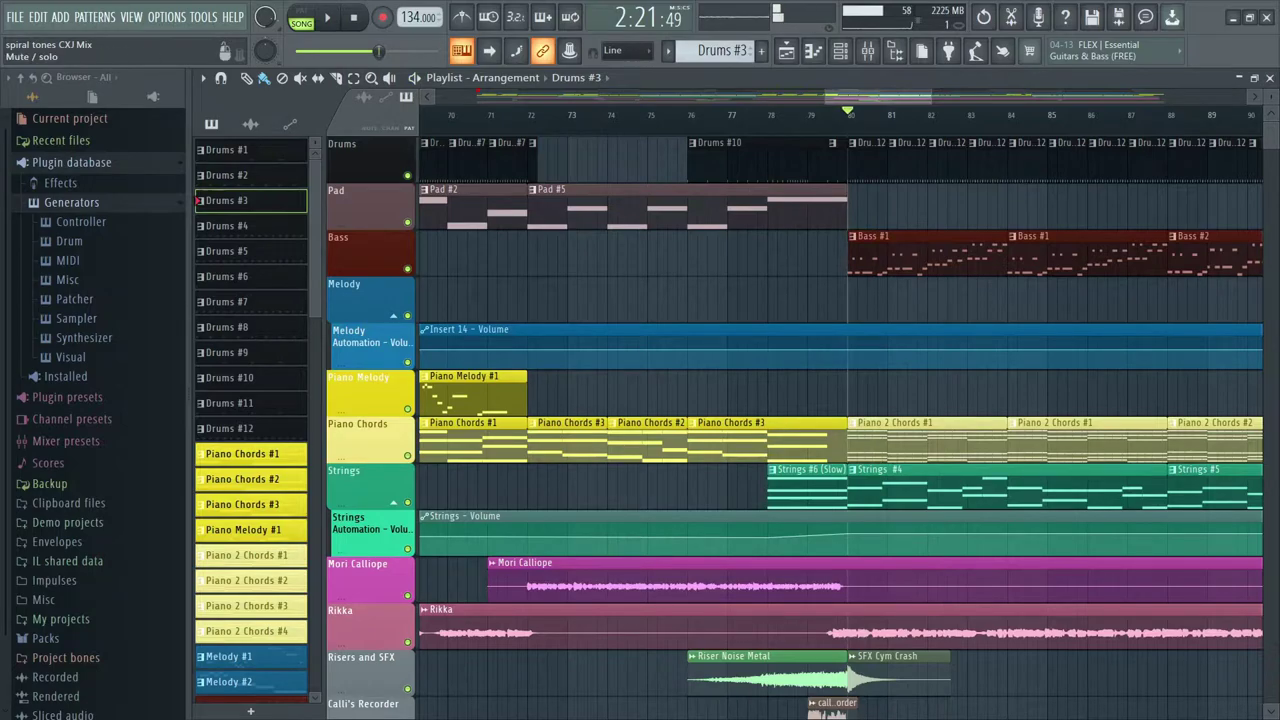
- Solo the Bass track and listen to its clips from bar 80 until near the end of the last Bass #1 clip
right_click(407, 268)
key(space)
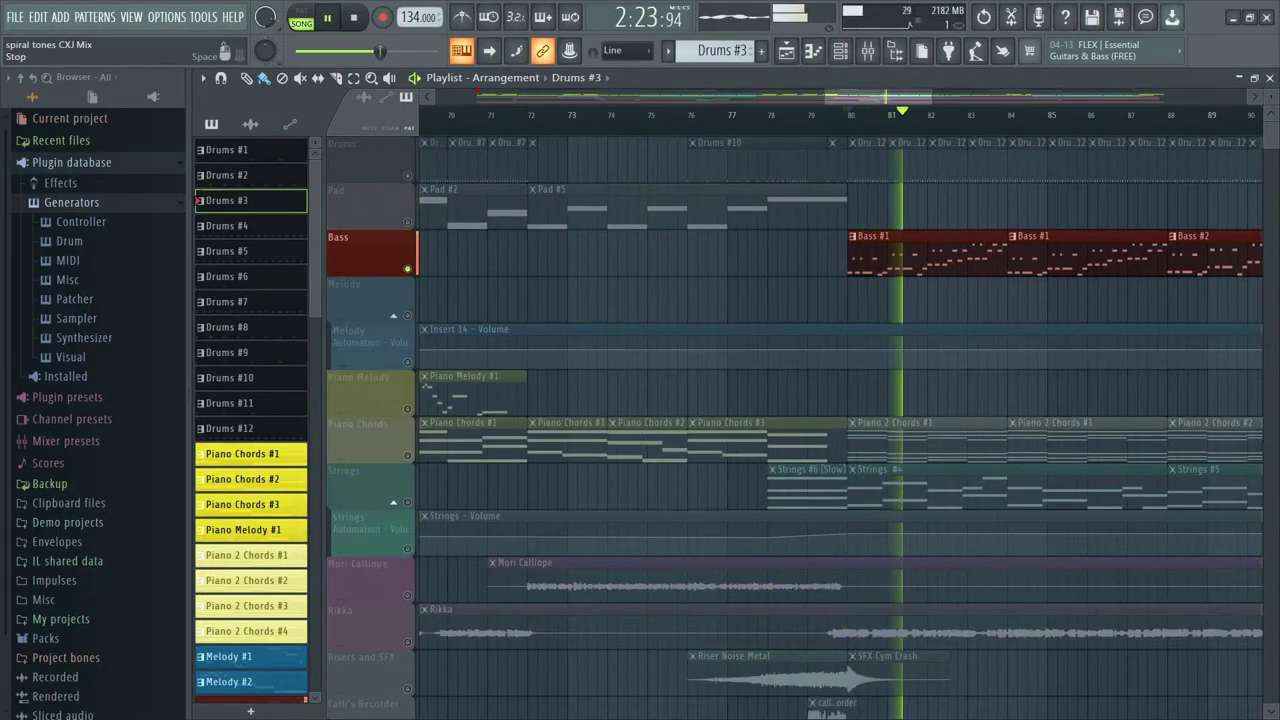
scroll(250, 549, down, 4)
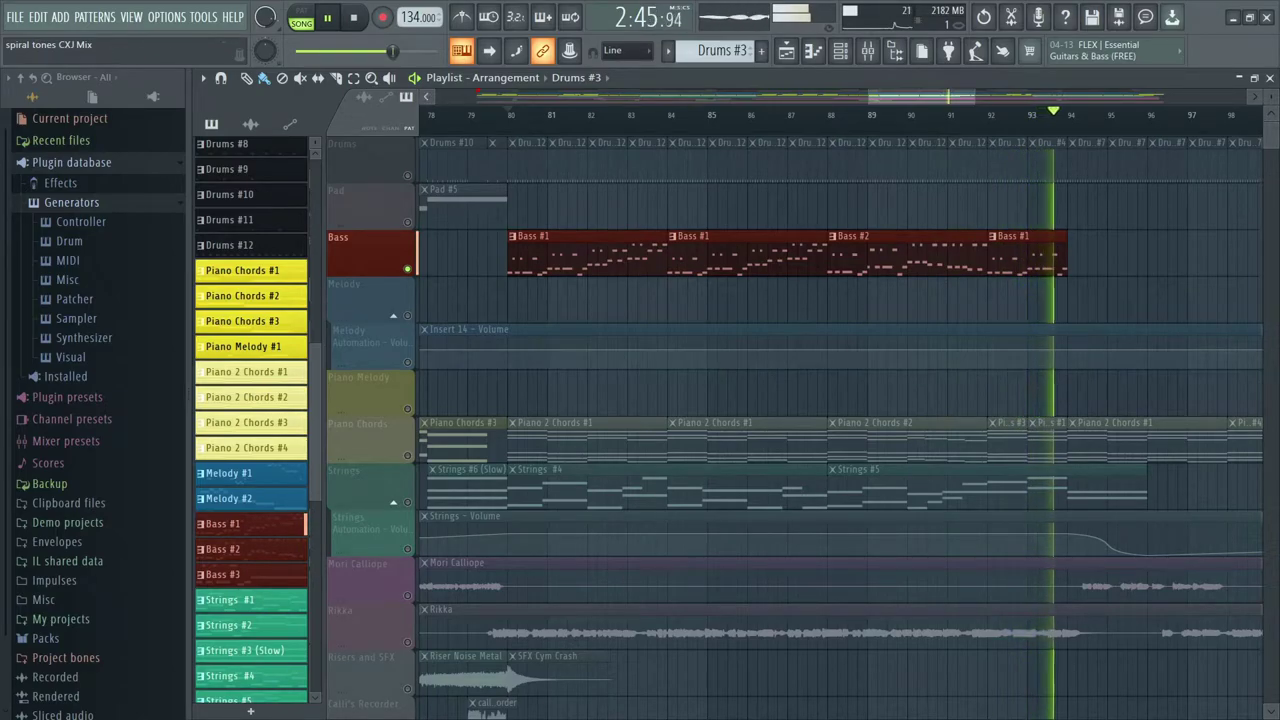
key(space)
- Unsolo the Bass track, play all tracks from the middle of bar 92 past the end of the bass clips, and stop
drag(908, 96, 918, 96)
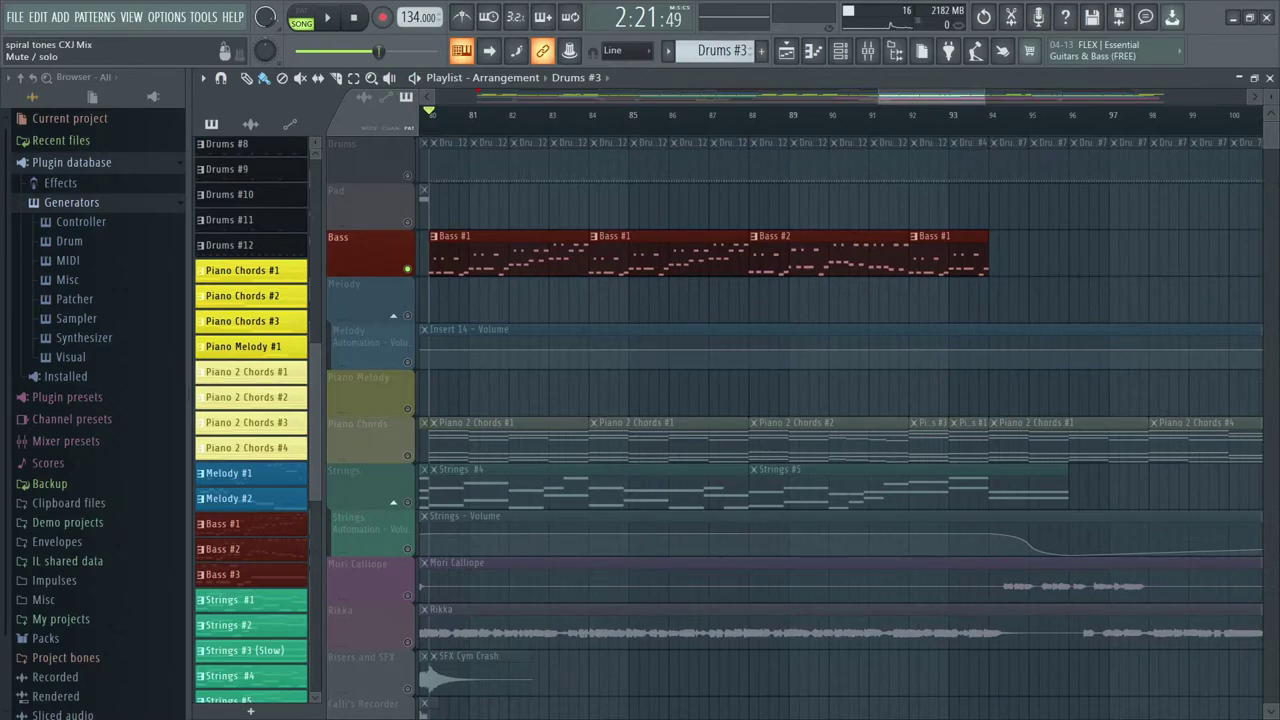
right_click(407, 269)
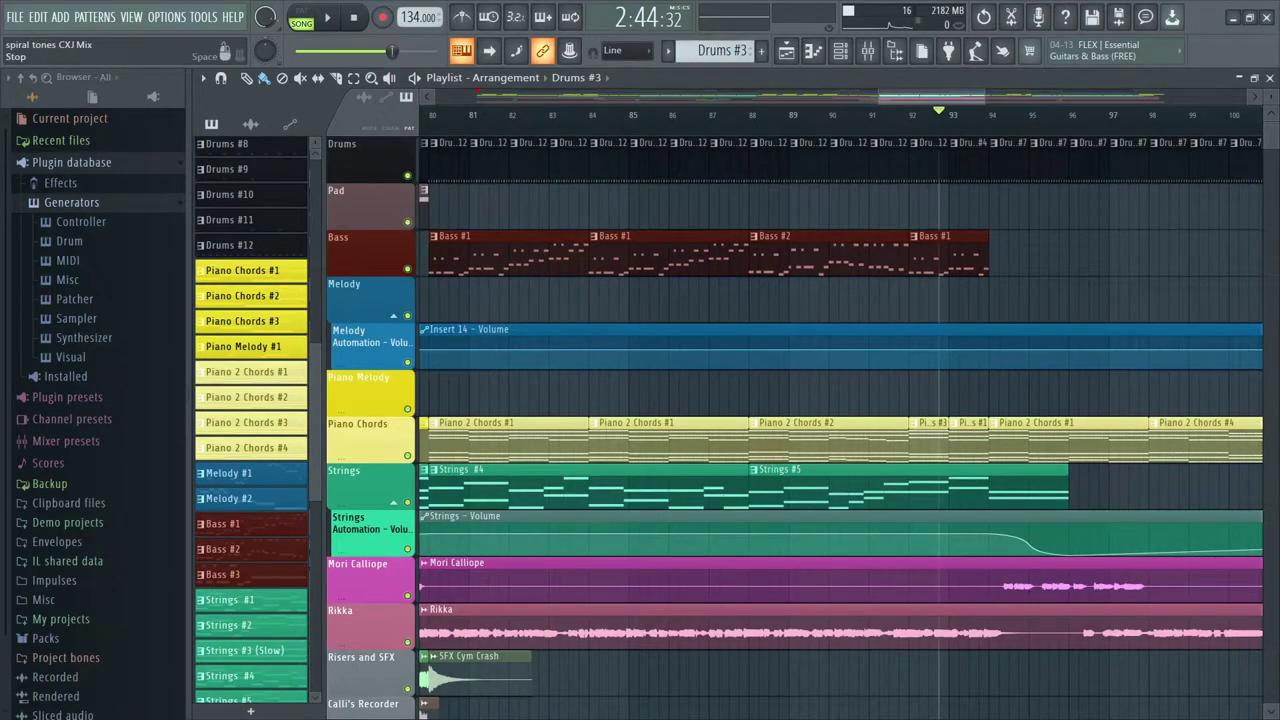
key(space)
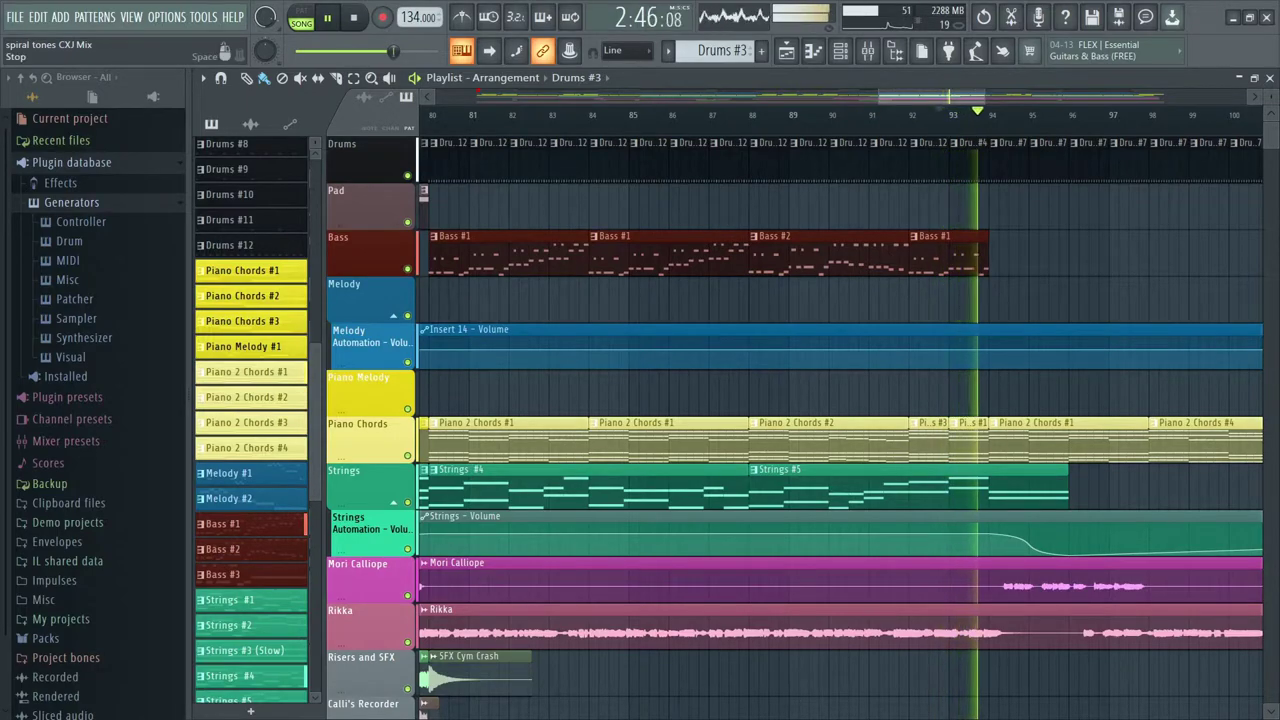
key(space)
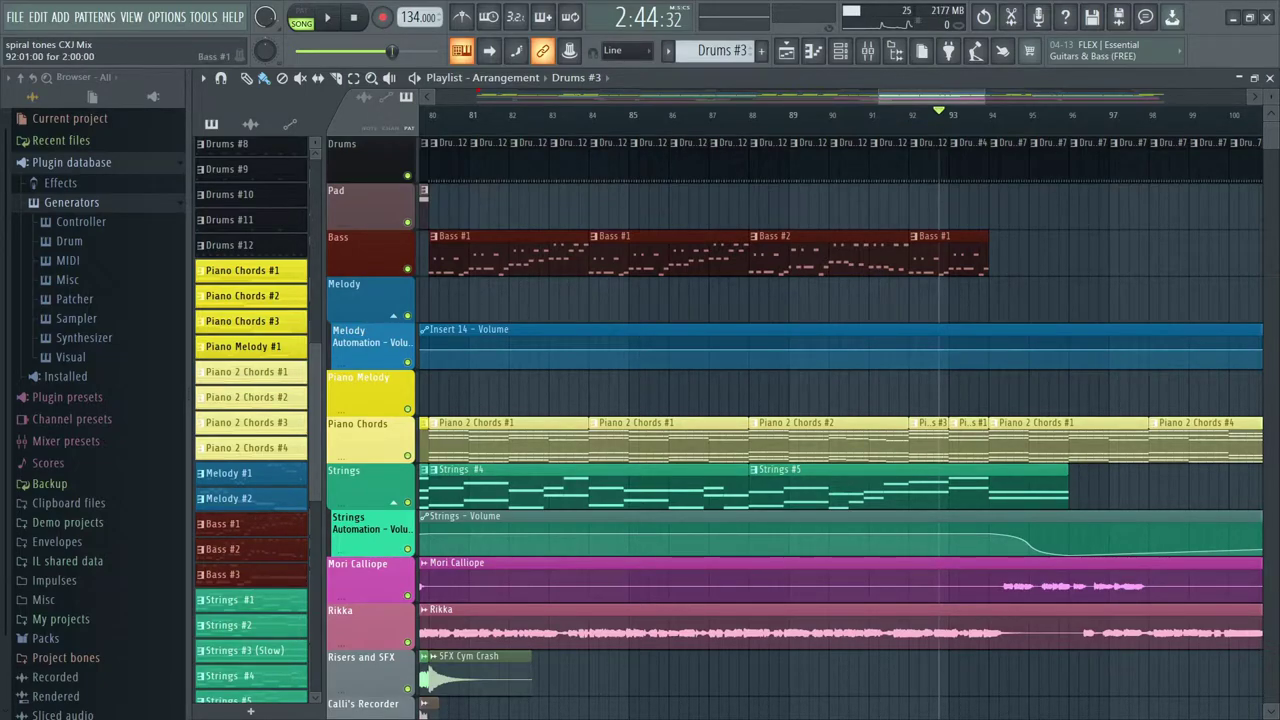
- Play the song's final section from bar 128, where the Bass #3 clip starts, into the closing piano melody, and stop
drag(931, 96, 960, 96)
scroll(840, 400, left, 4)
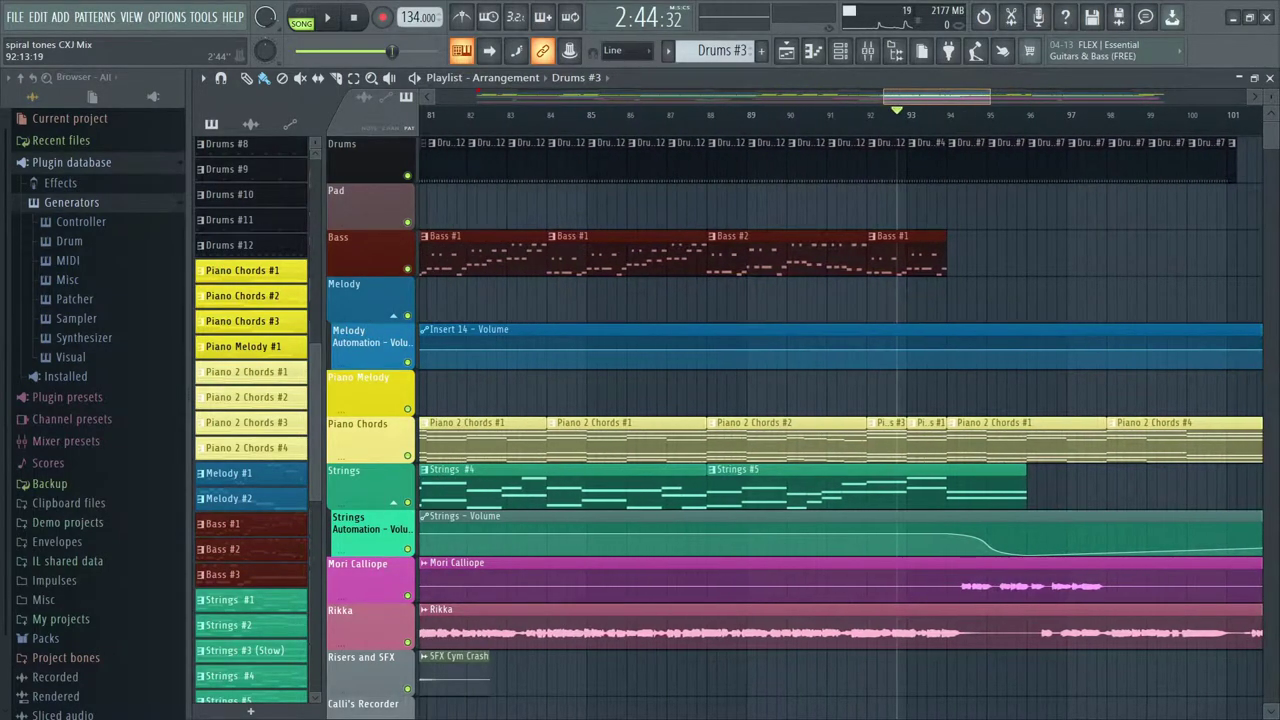
scroll(840, 400, right, 2)
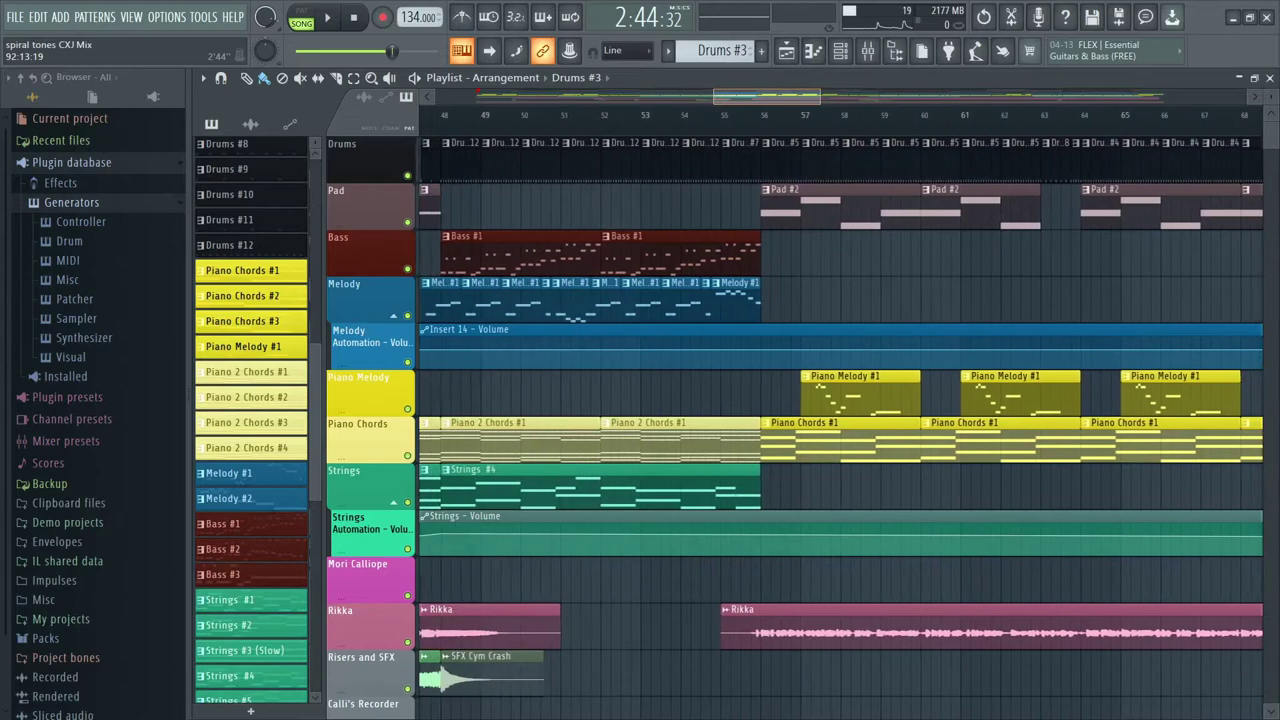
scroll(840, 400, right, 2)
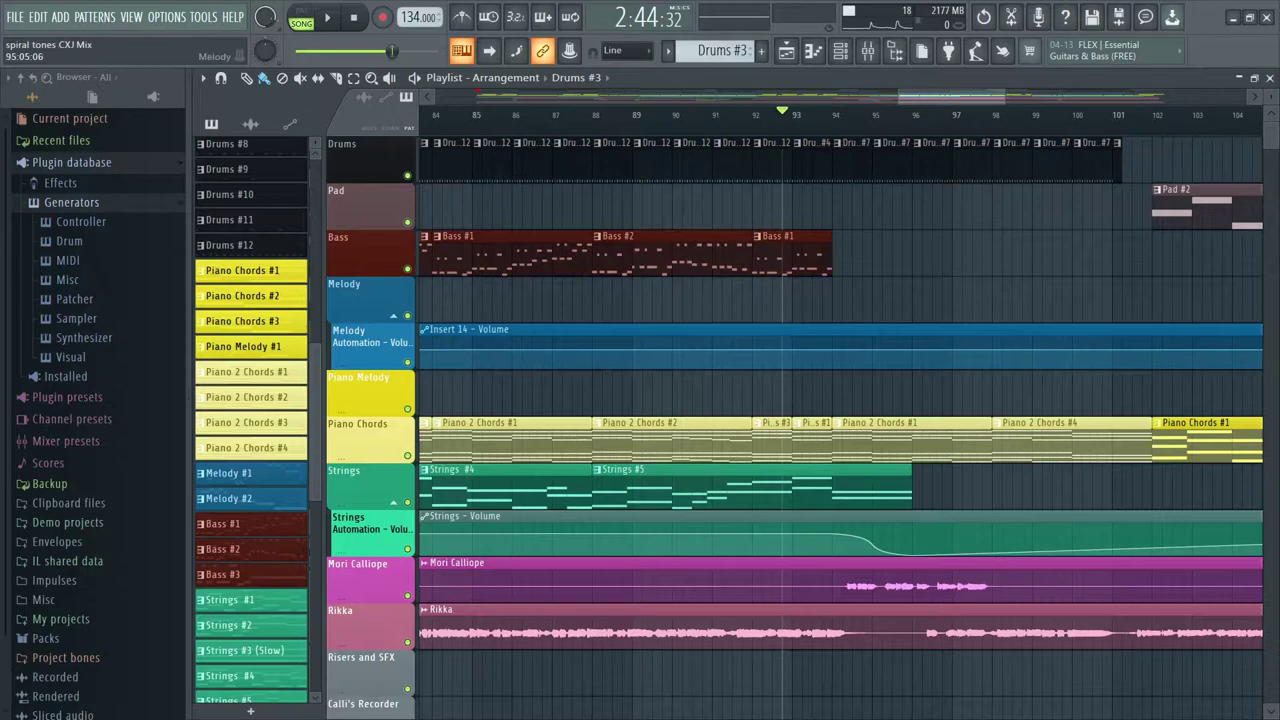
drag(951, 96, 1094, 96)
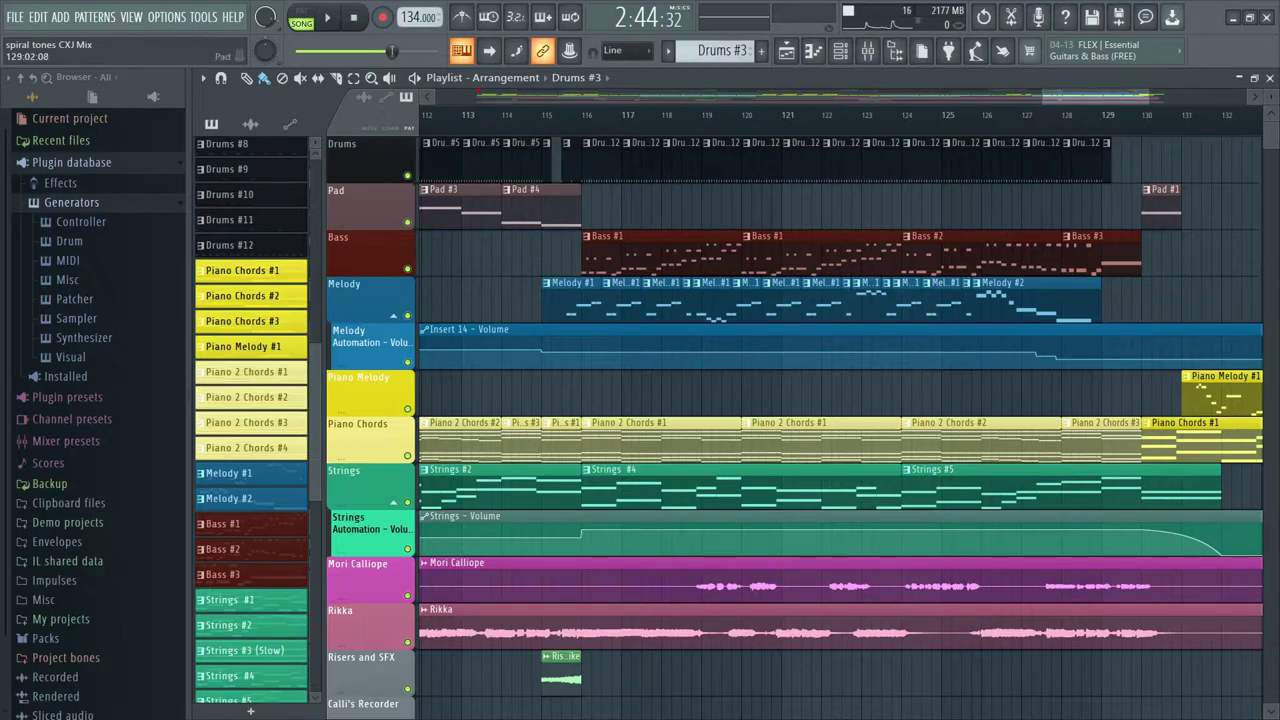
click(1063, 115)
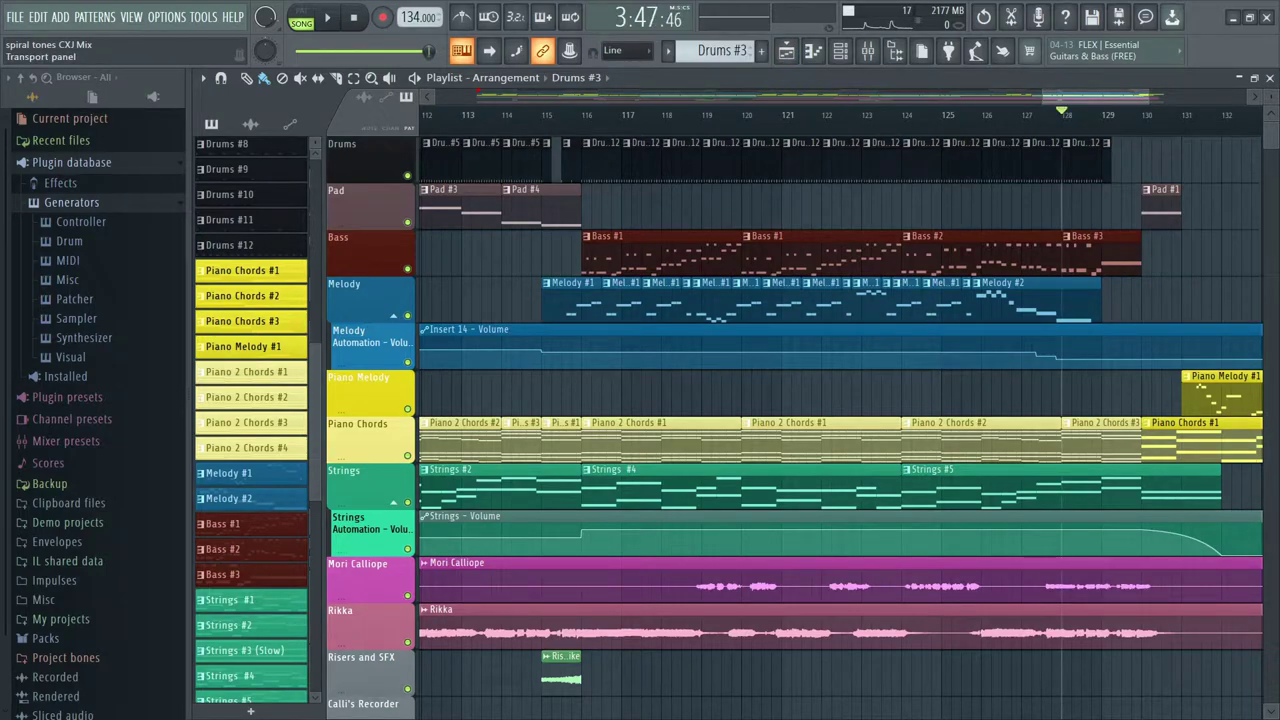
click(327, 17)
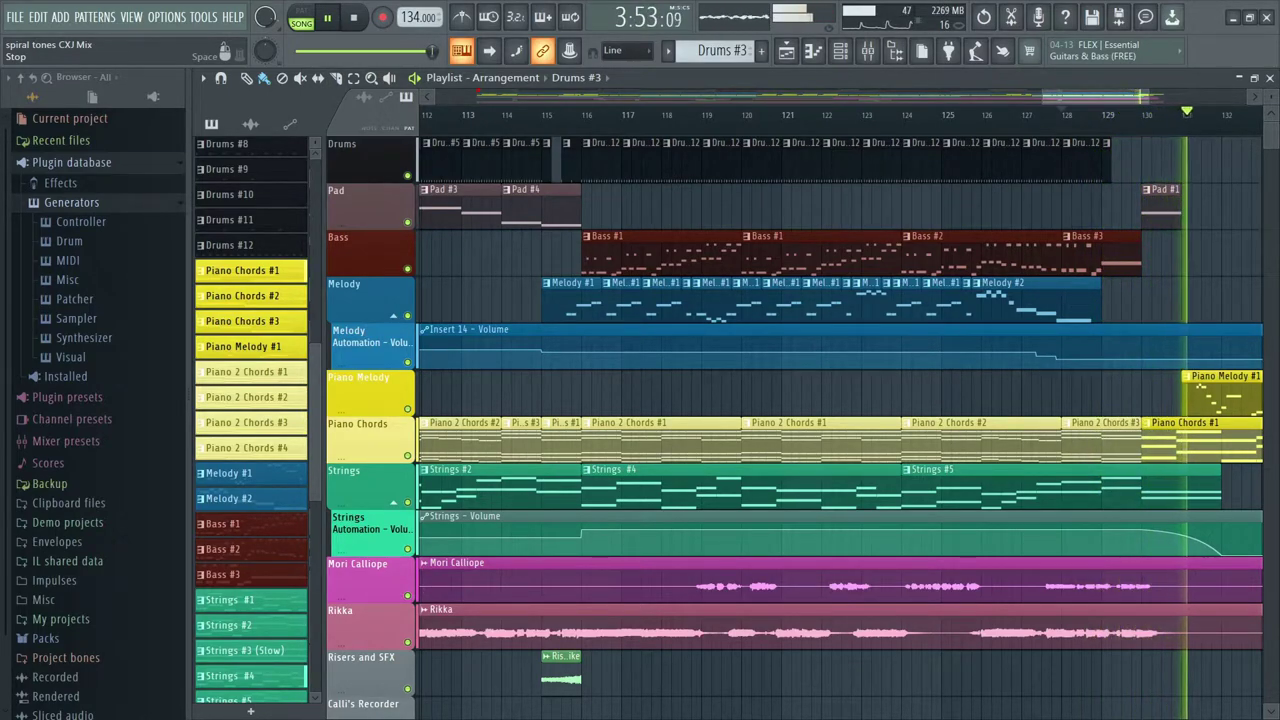
key(space)
- Play the arrangement from bar 17, where the Strings #1 and Pad #2 clips enter, and stop playback
drag(1095, 96, 611, 96)
scroll(840, 400, left, 5)
scroll(840, 400, right, 1)
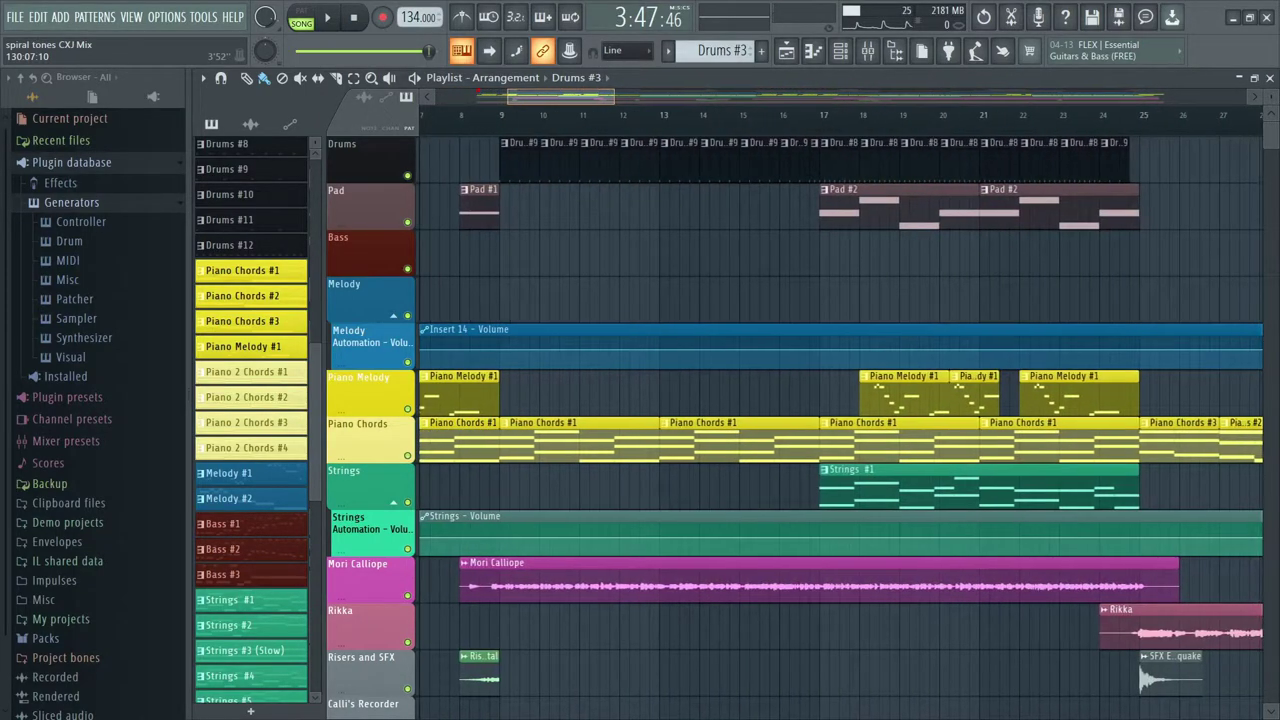
scroll(840, 400, left, 3)
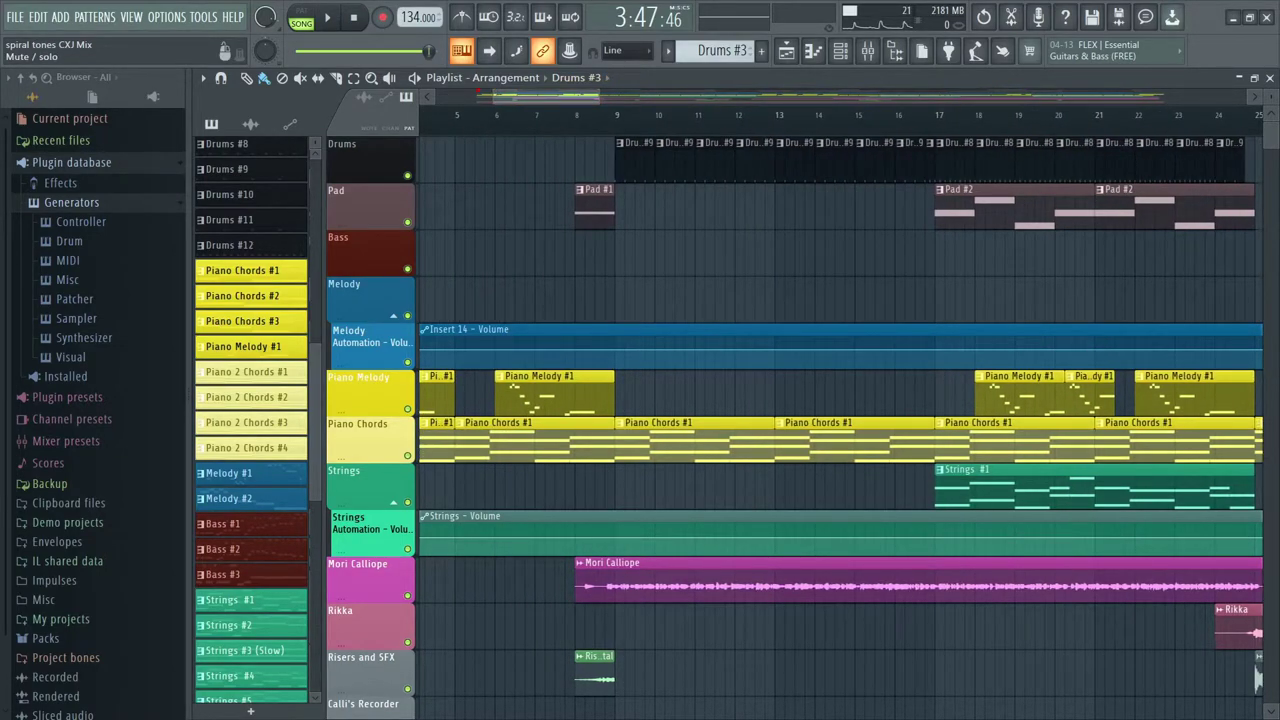
key(space)
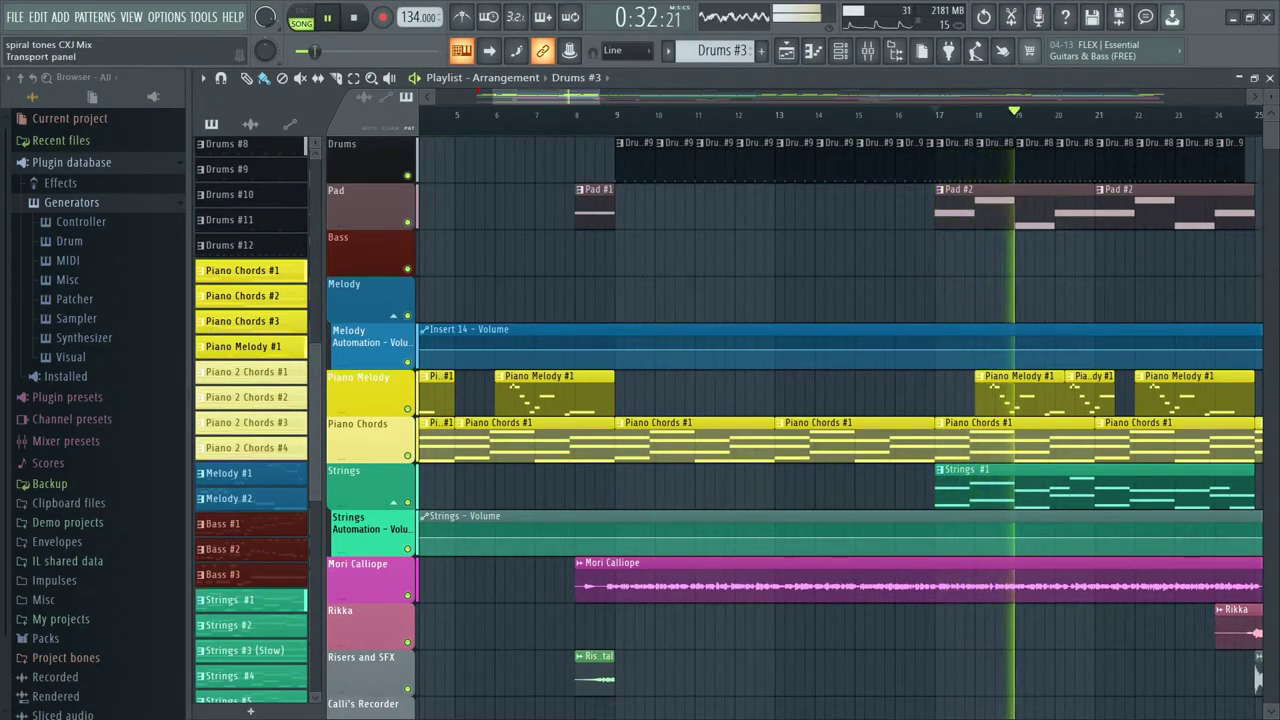
key(space)
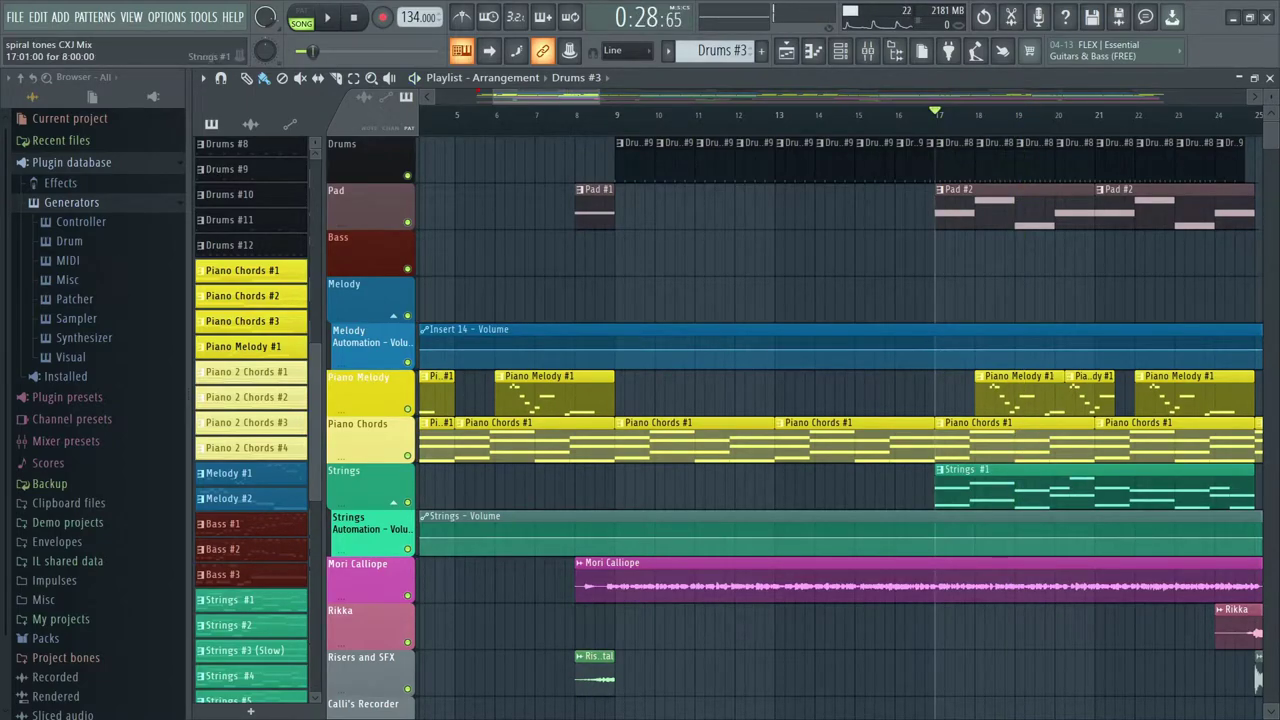
- Play the arrangement from bar 33, where the Piano 2 Chords #1 clip begins, and stop playback
scroll(1258, 680, right, 5)
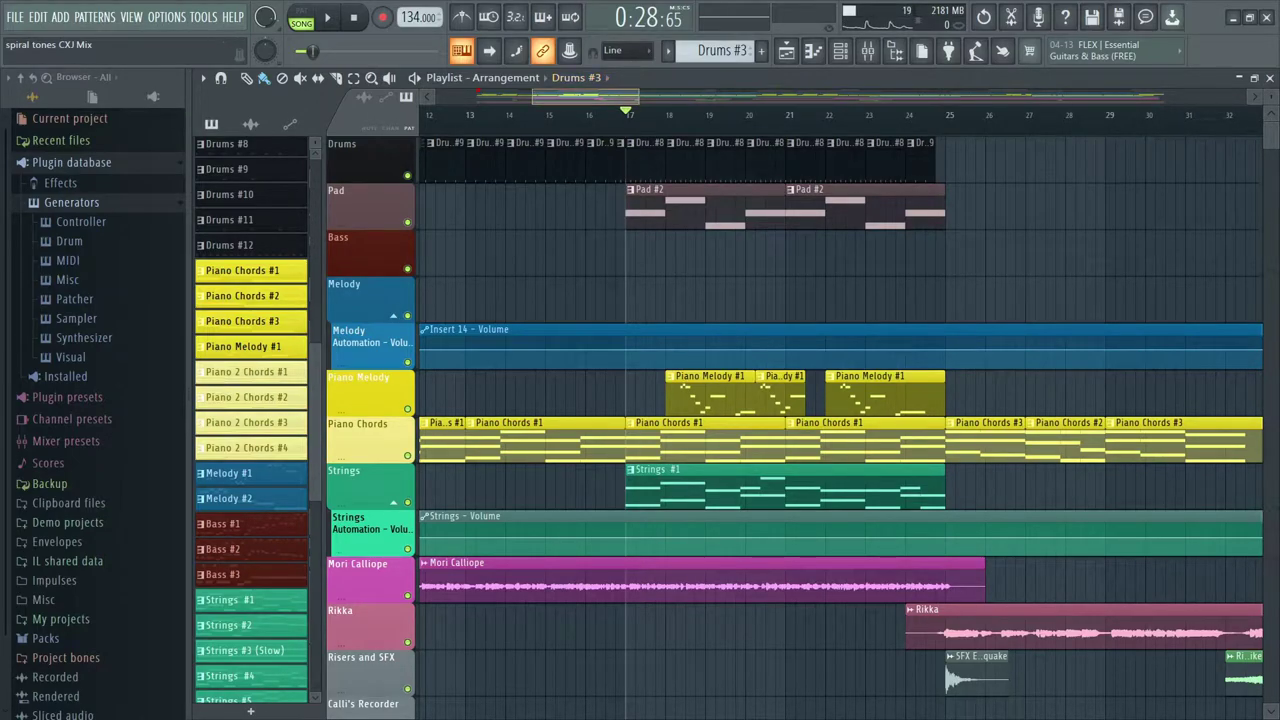
scroll(840, 400, right, 12)
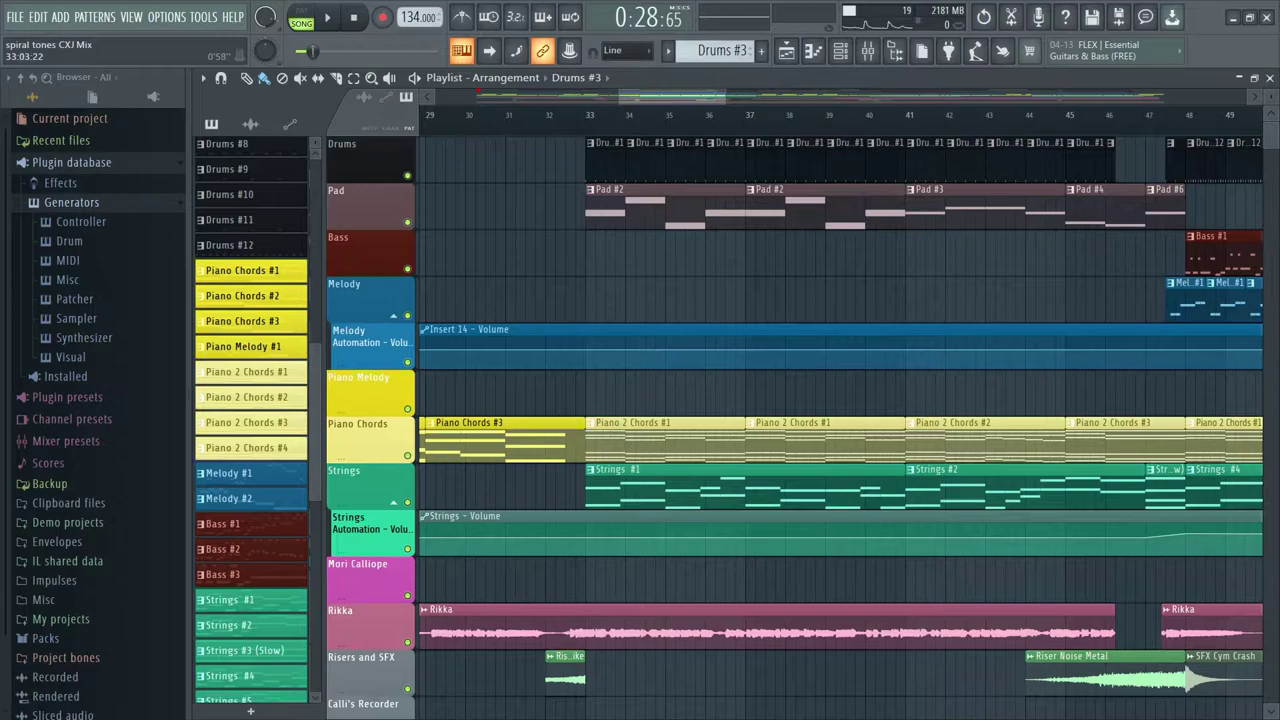
click(588, 115)
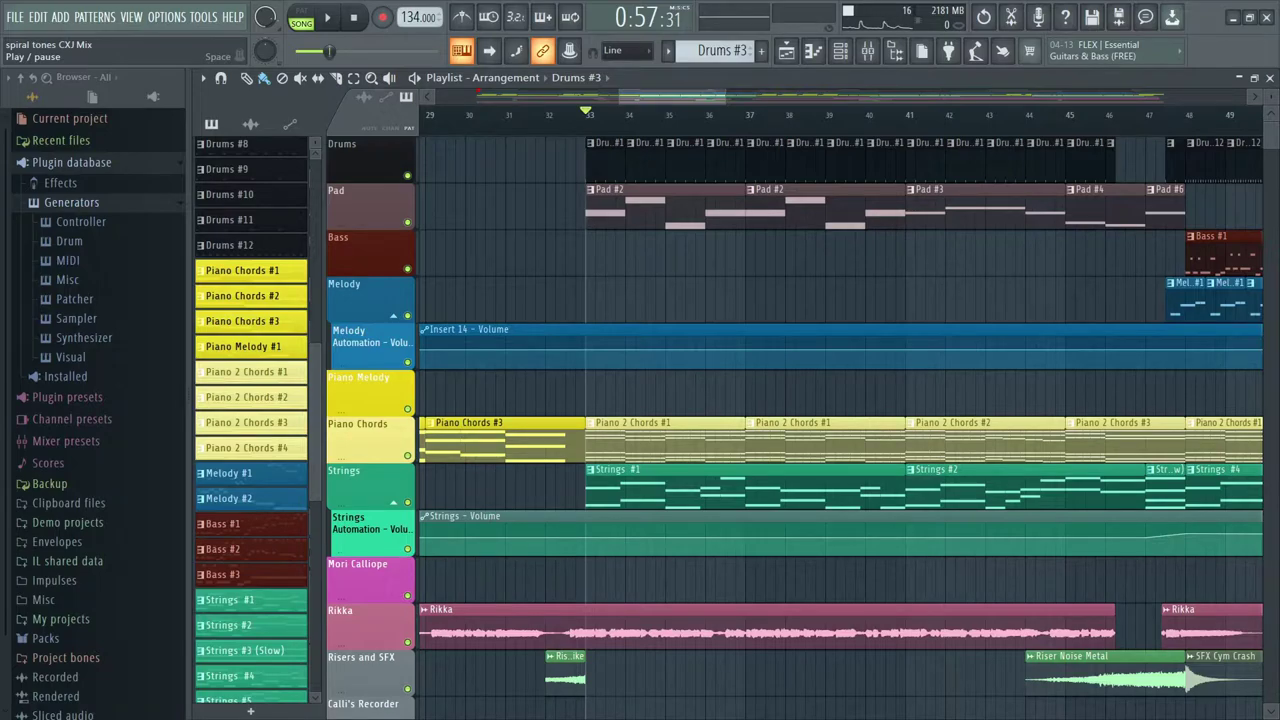
click(327, 17)
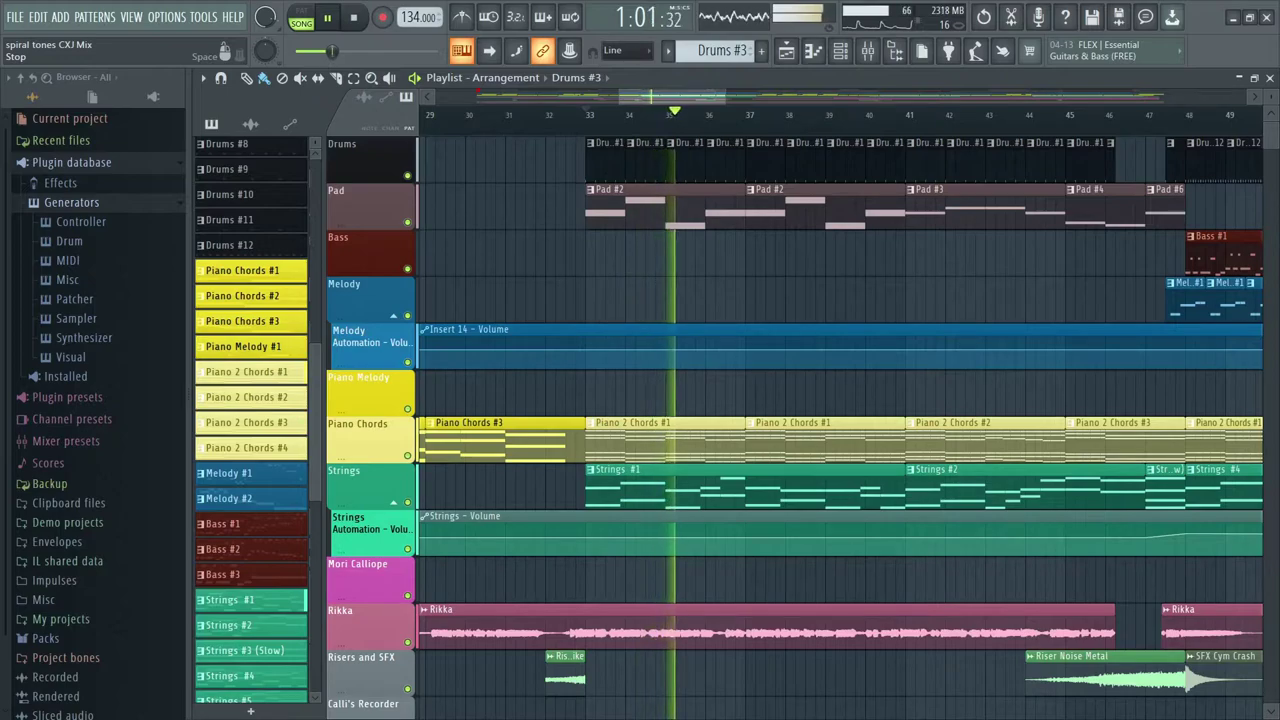
click(353, 17)
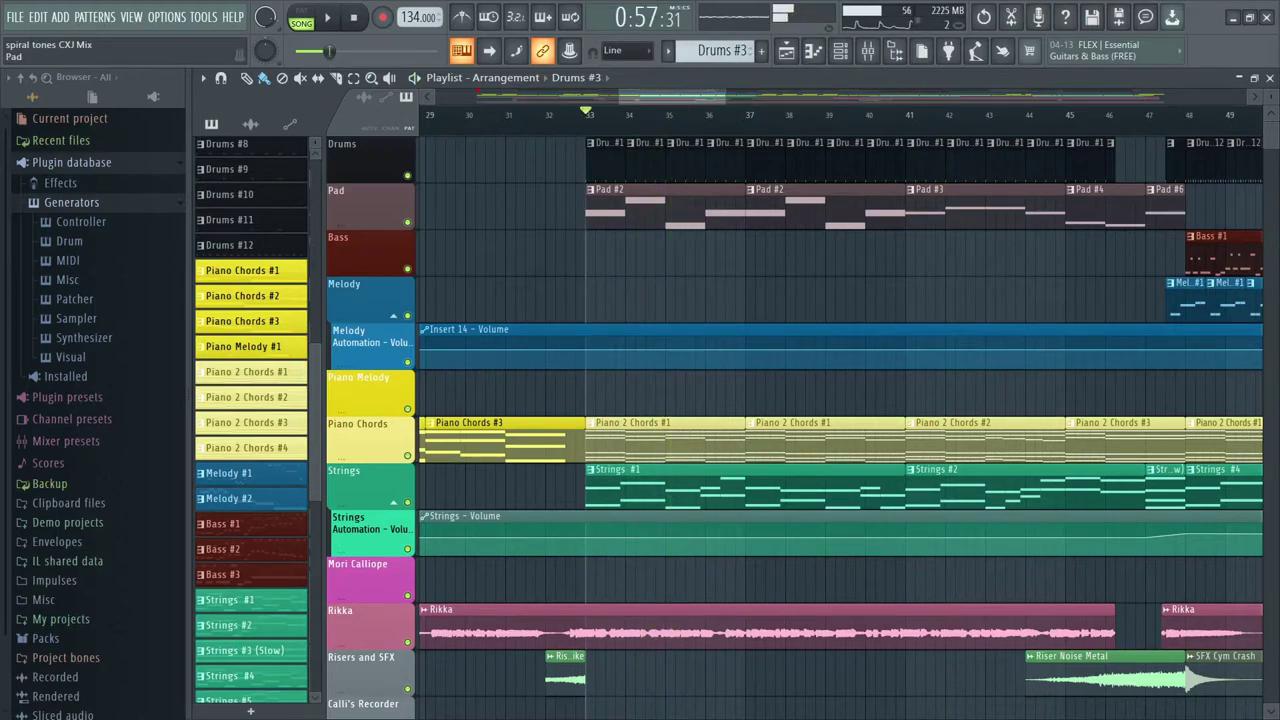
- Compare the section from bar 33 with the Pad track muted and unmuted, stop playback, and leave the Pad track unmuted
click(407, 222)
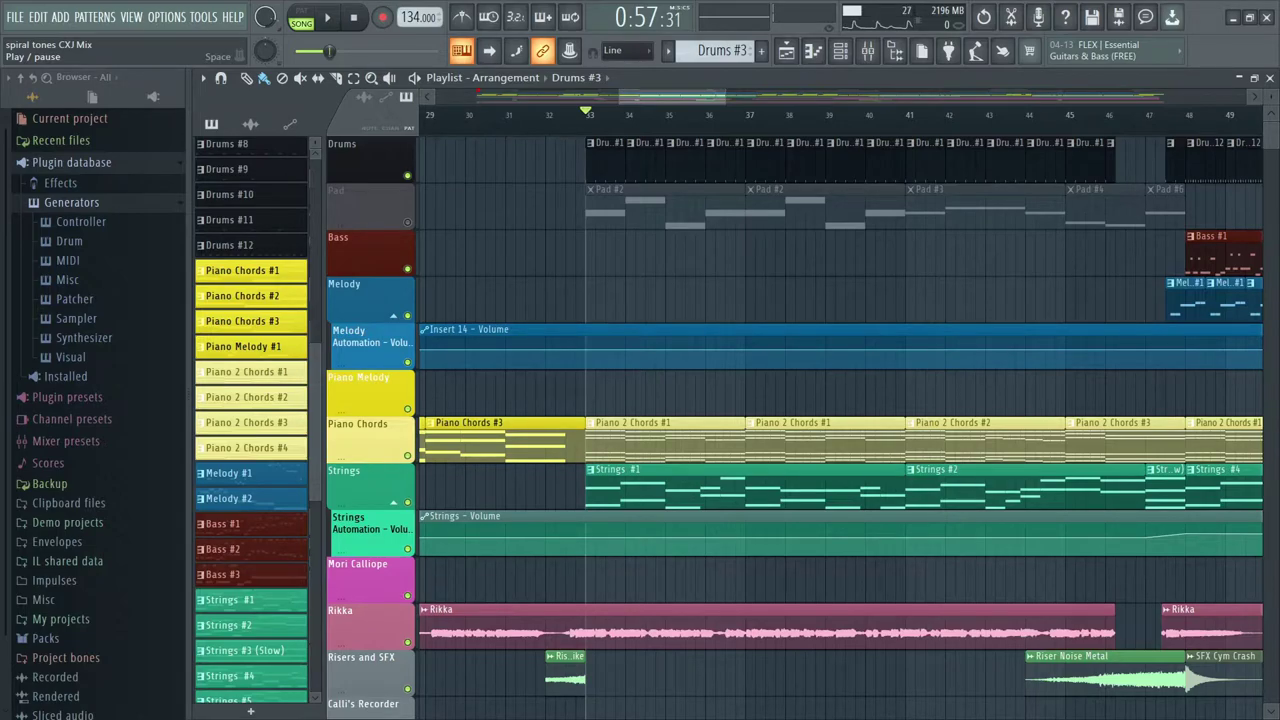
click(327, 17)
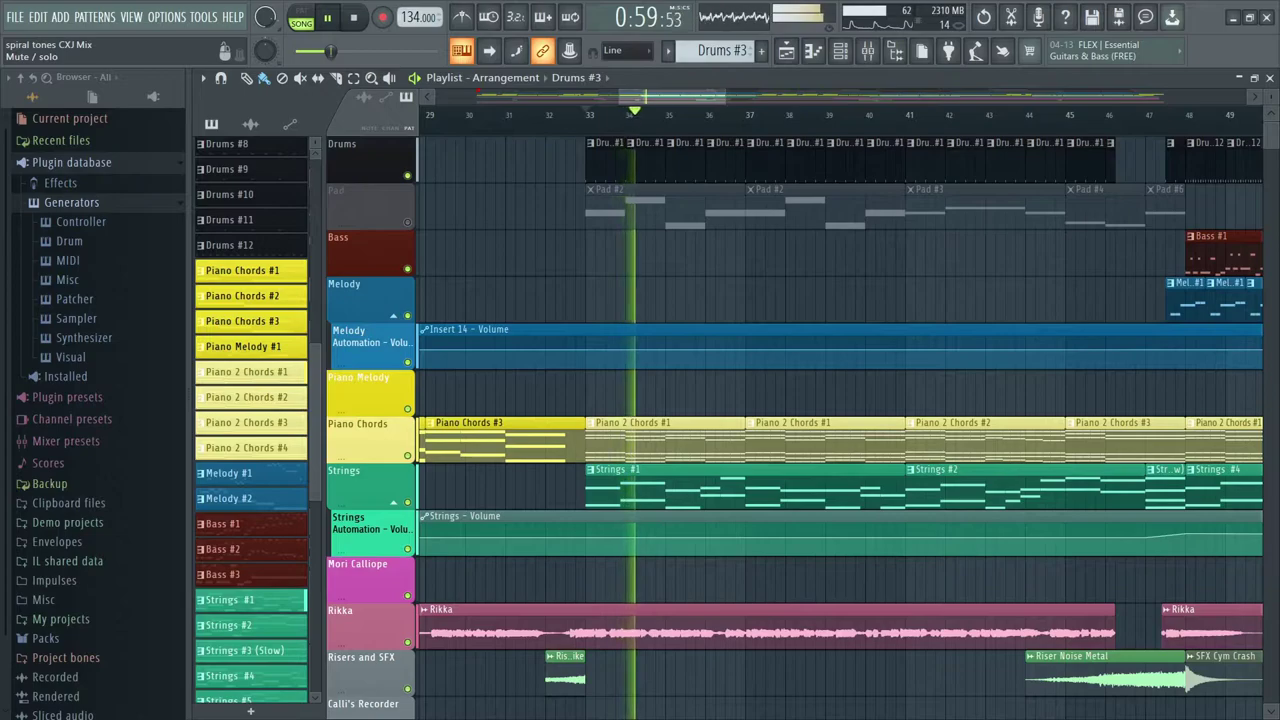
click(407, 222)
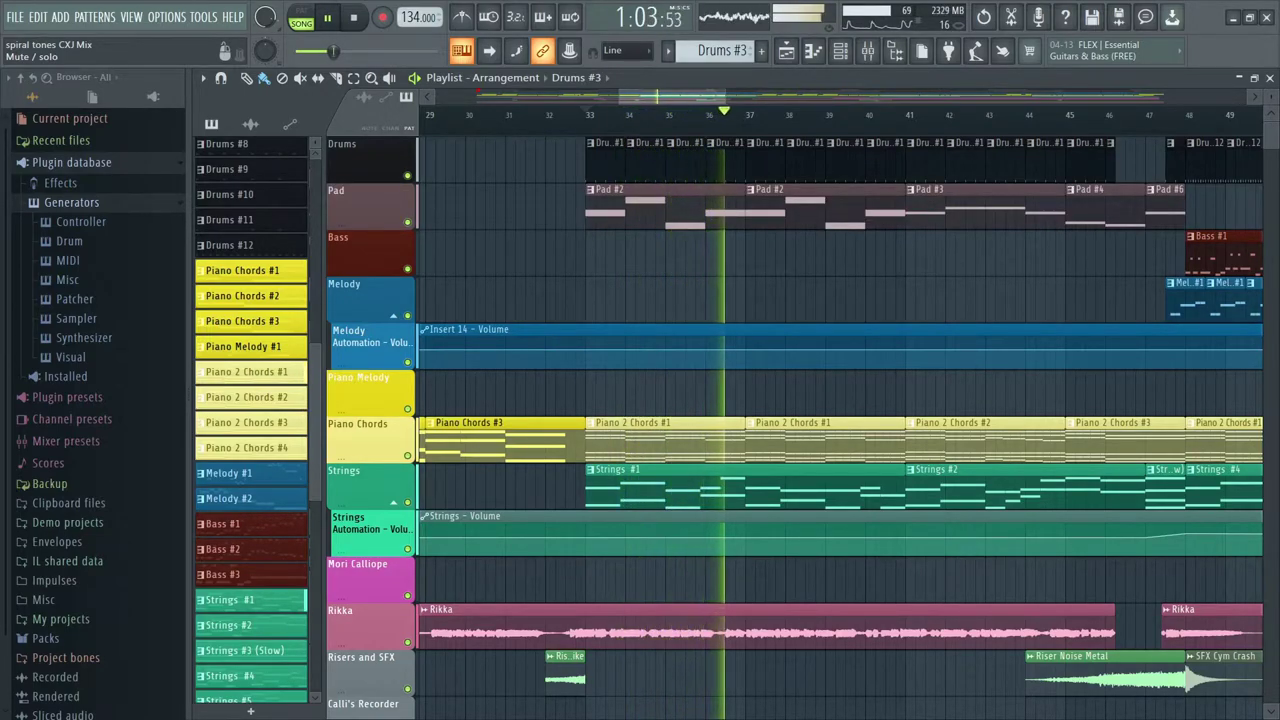
click(407, 222)
click(353, 17)
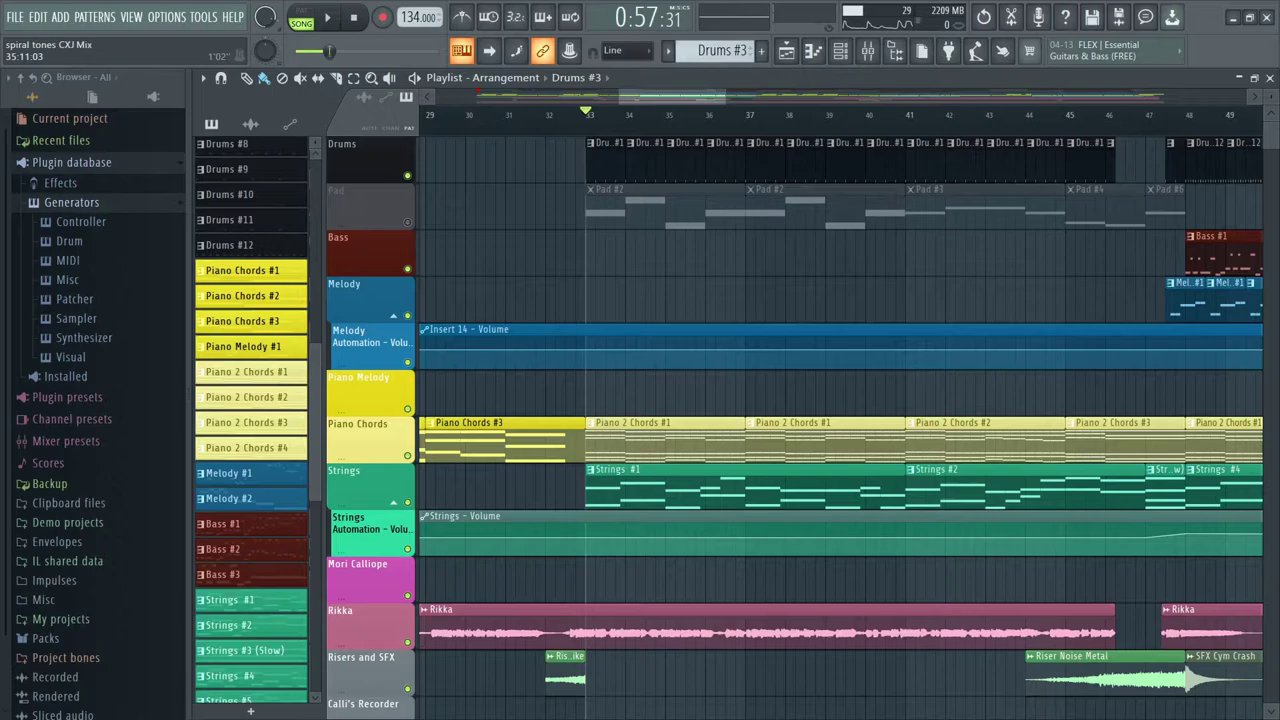
click(407, 222)
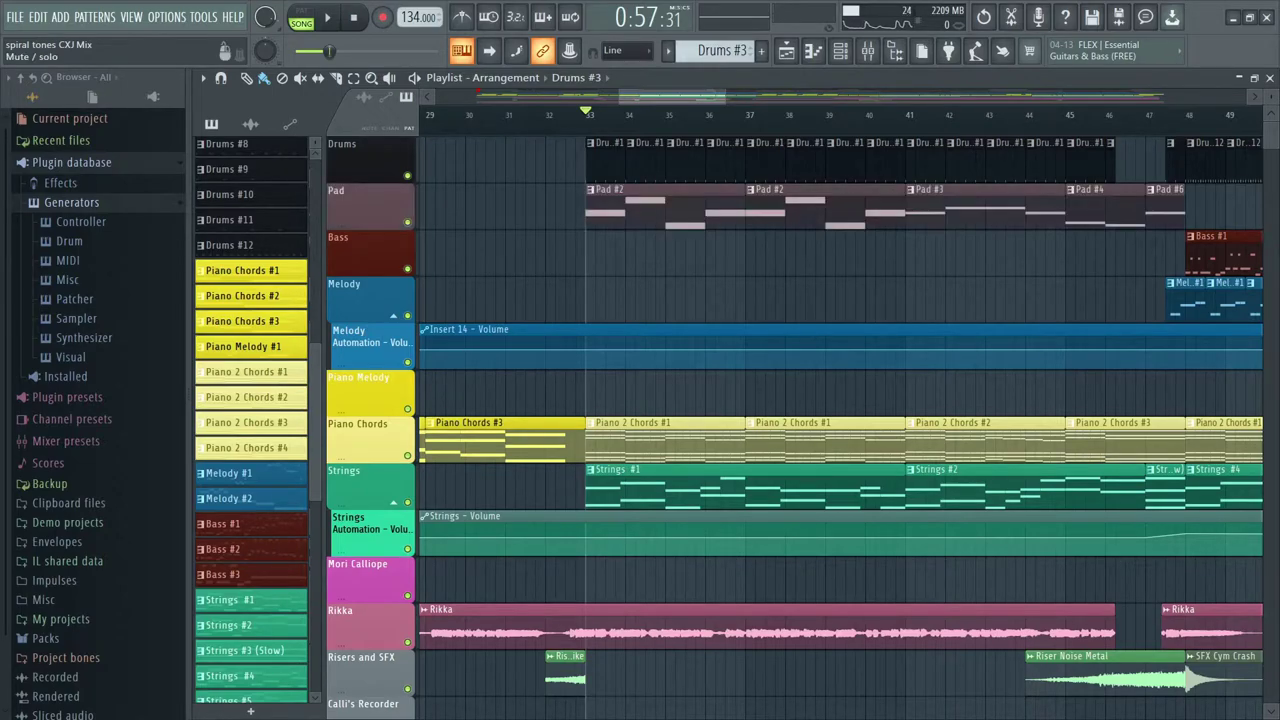
- Play the arrangement from bar 56, where the Pad #2 and Piano Chords #1 clips come back in, and stop playback
scroll(630, 210, right, 4)
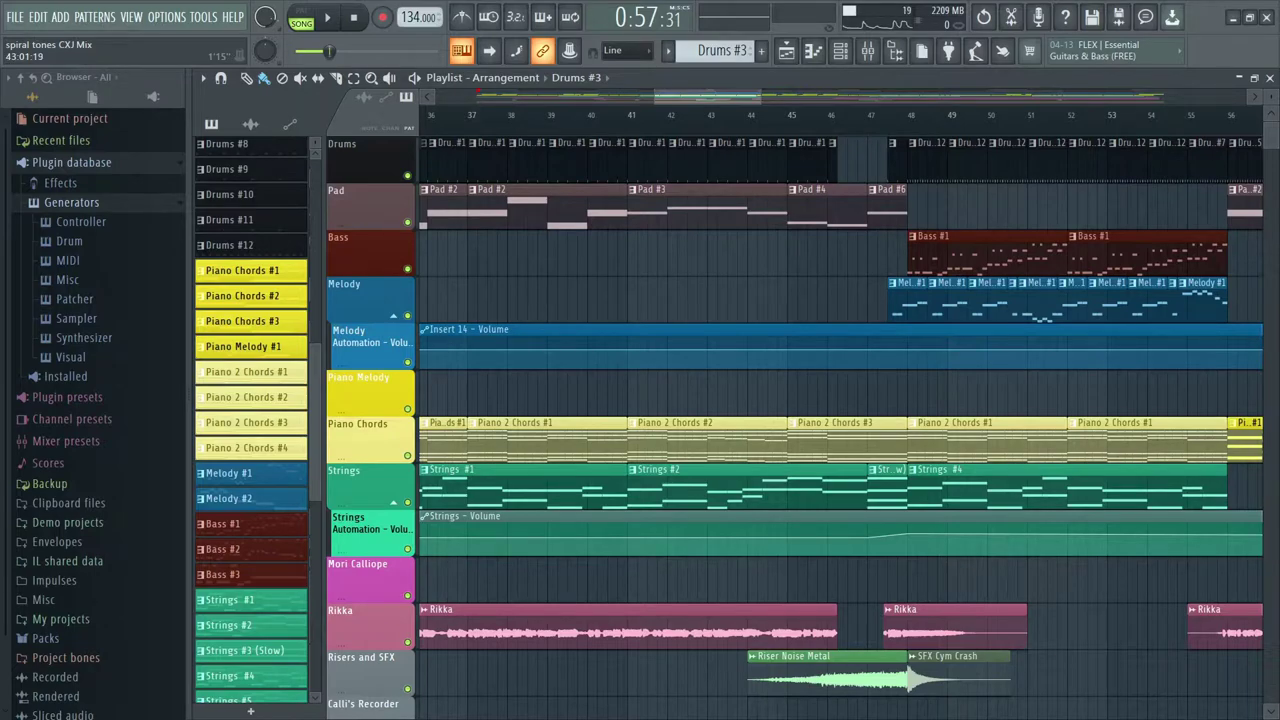
scroll(840, 400, right, 8)
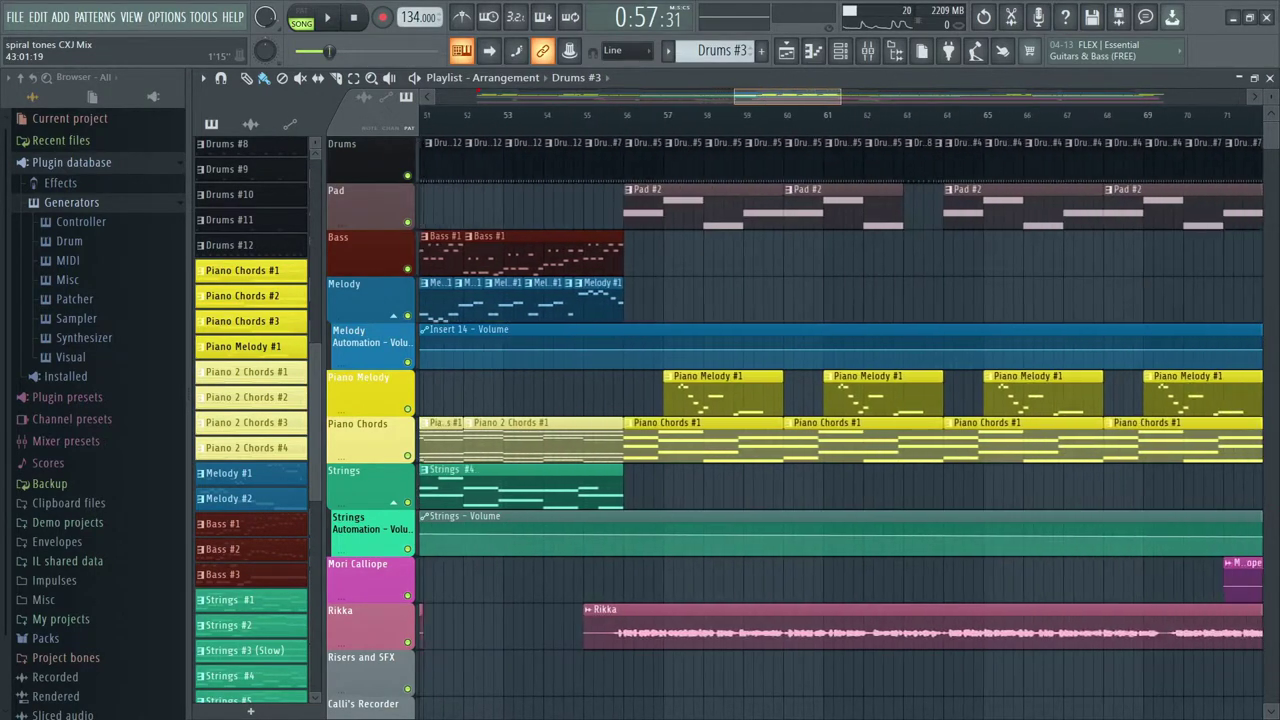
drag(790, 96, 767, 96)
click(767, 114)
key(space)
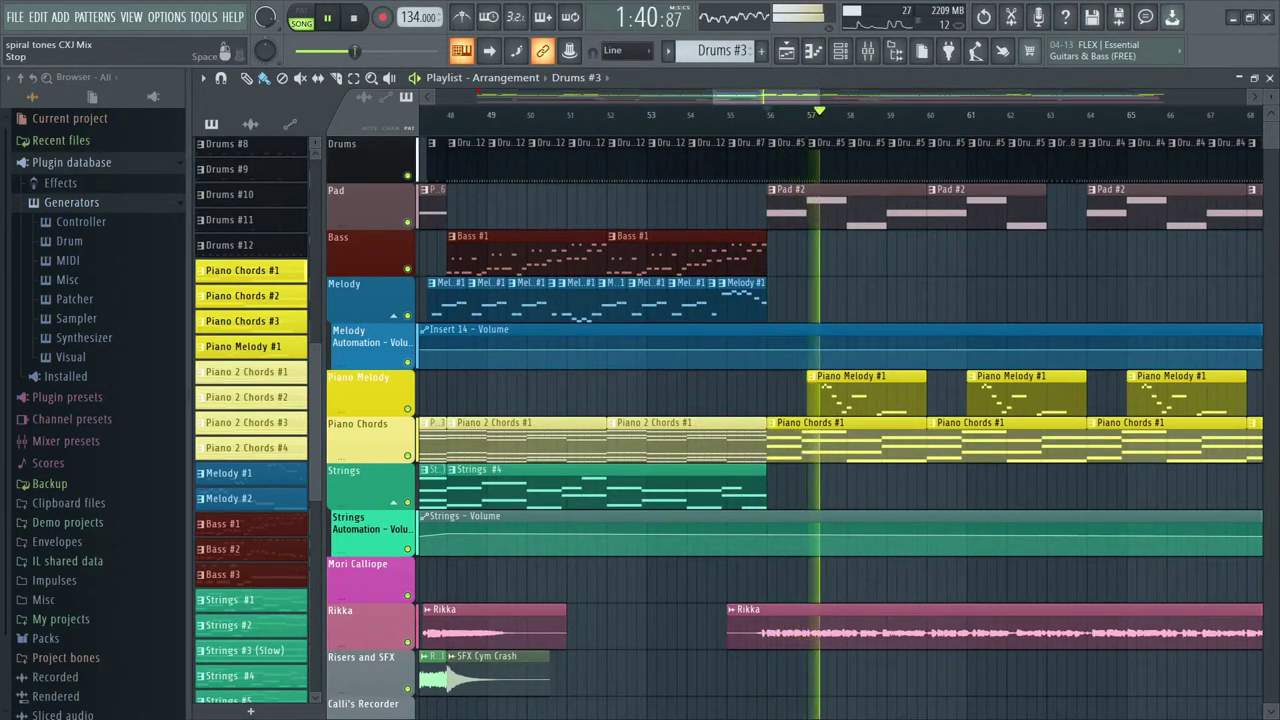
key(space)
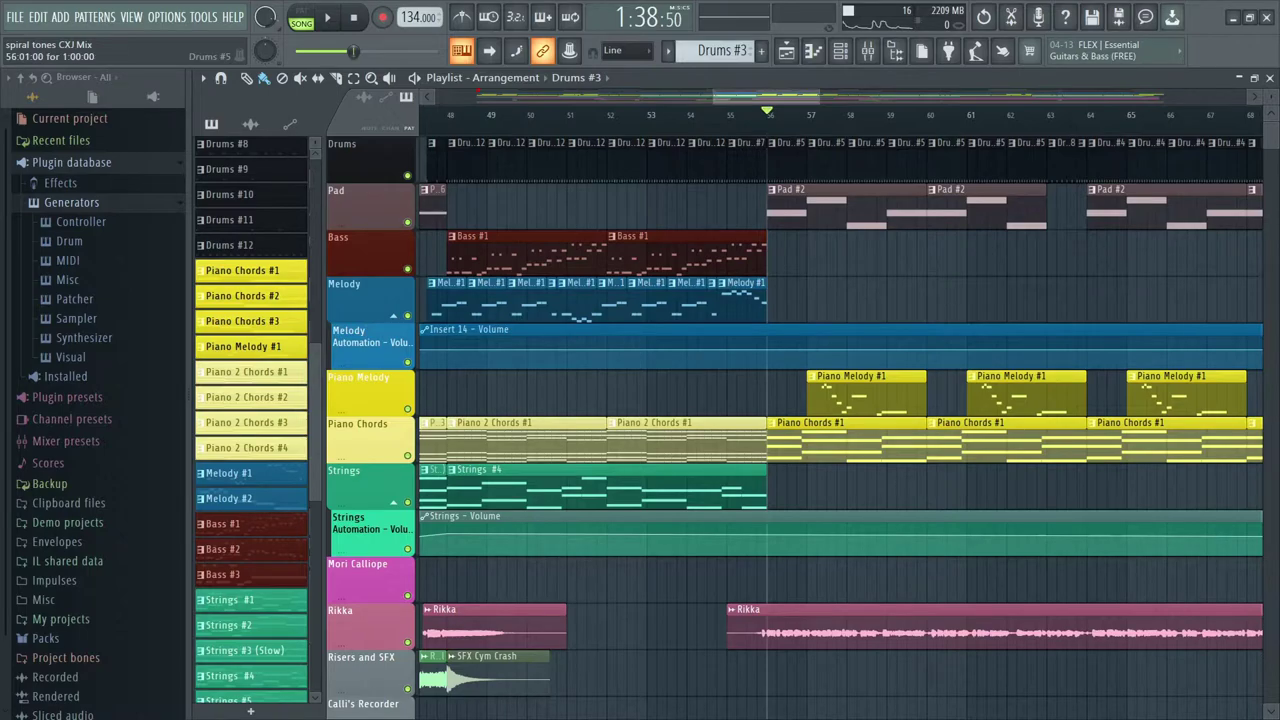
- Look over the playlist arrangement before and after bar 56, comparing how the piano, pad, strings and drum clips are laid out
scroll(840, 400, right, 2)
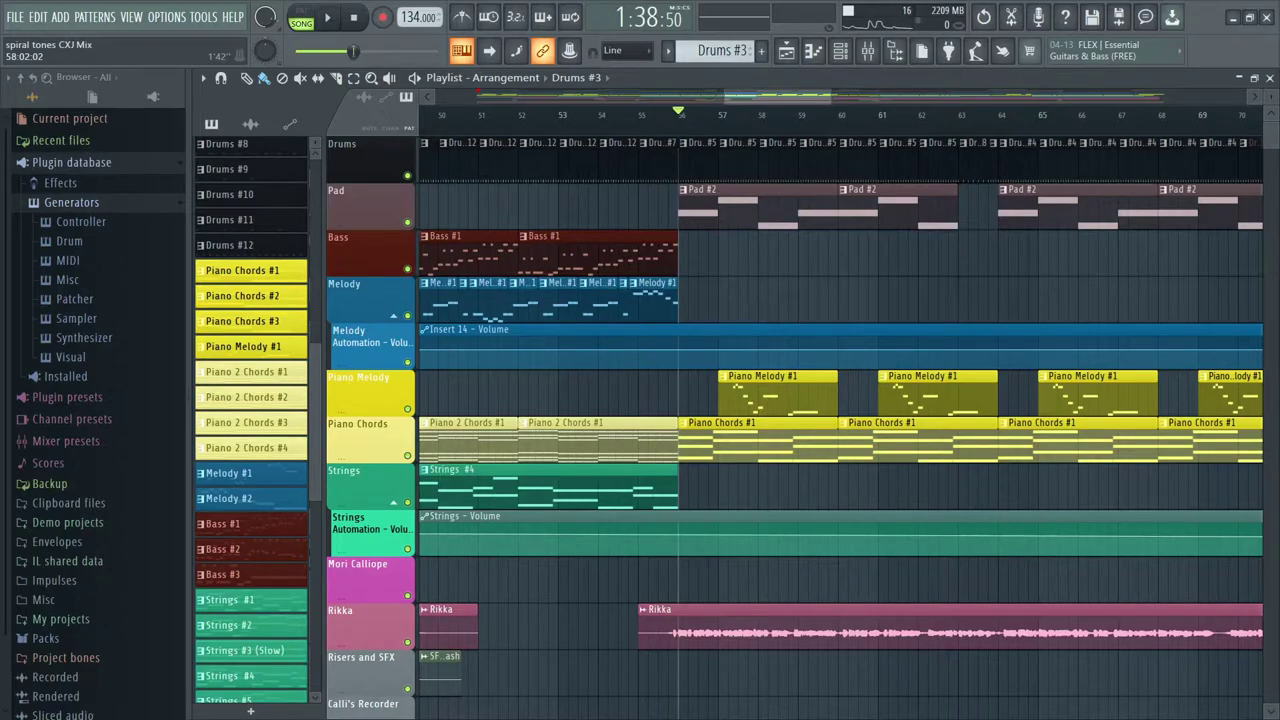
scroll(840, 400, right, 4)
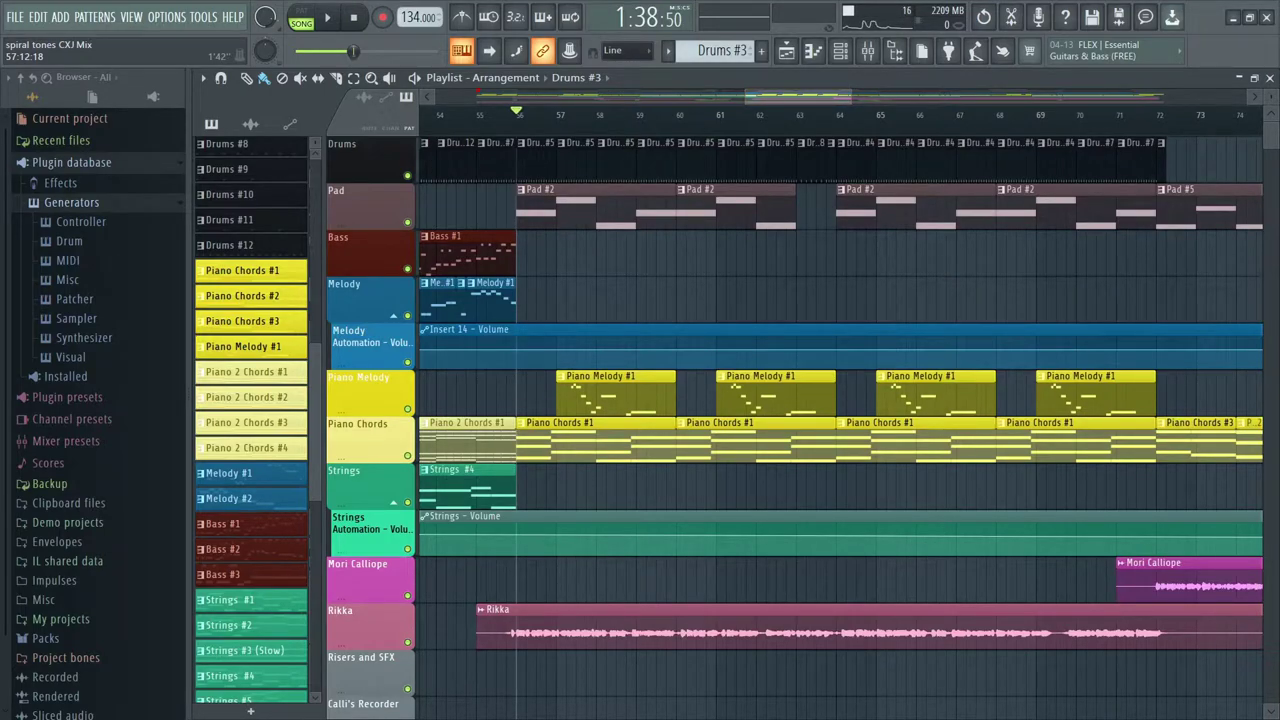
scroll(840, 400, right, 8)
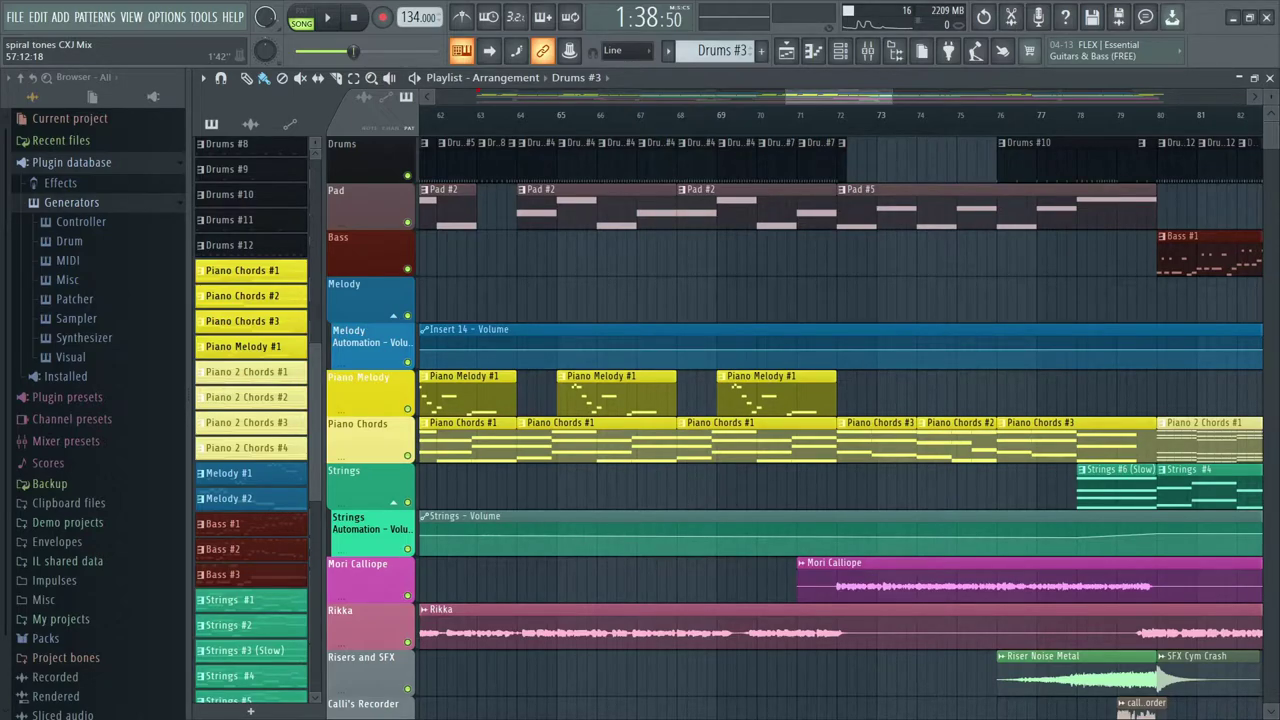
scroll(840, 400, right, 20)
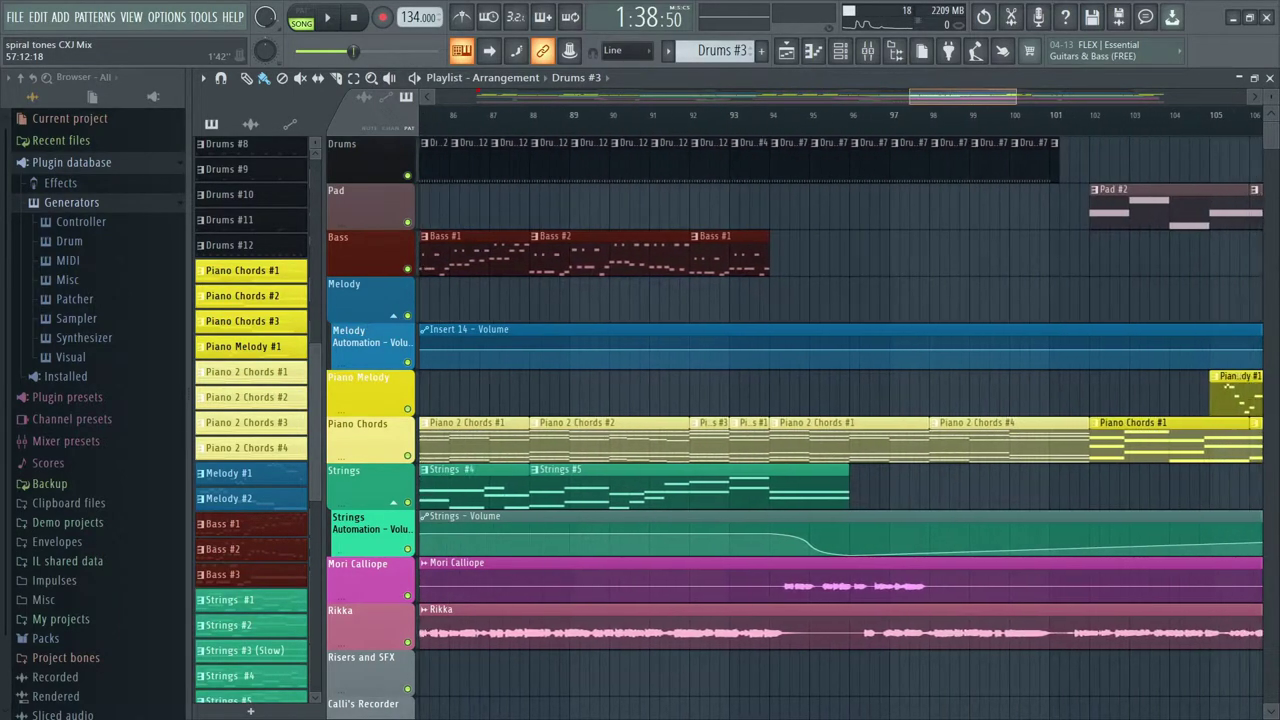
scroll(840, 400, left, 20)
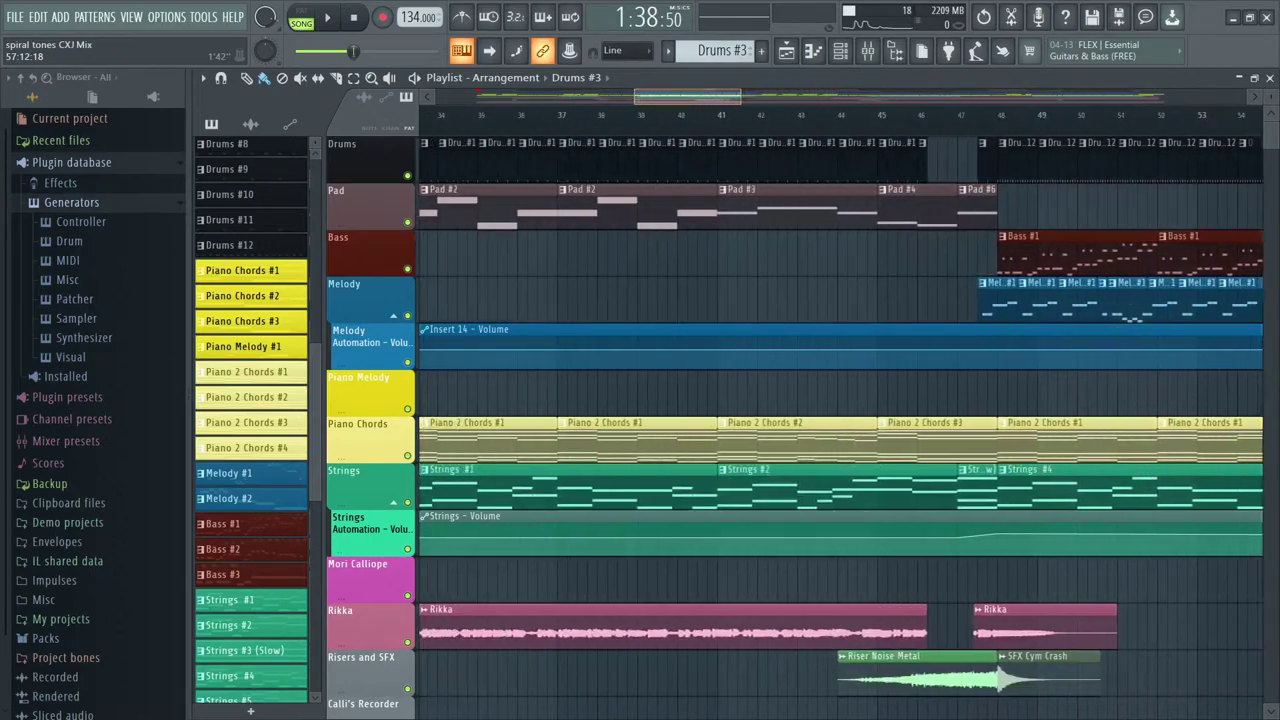
scroll(840, 420, left, 20)
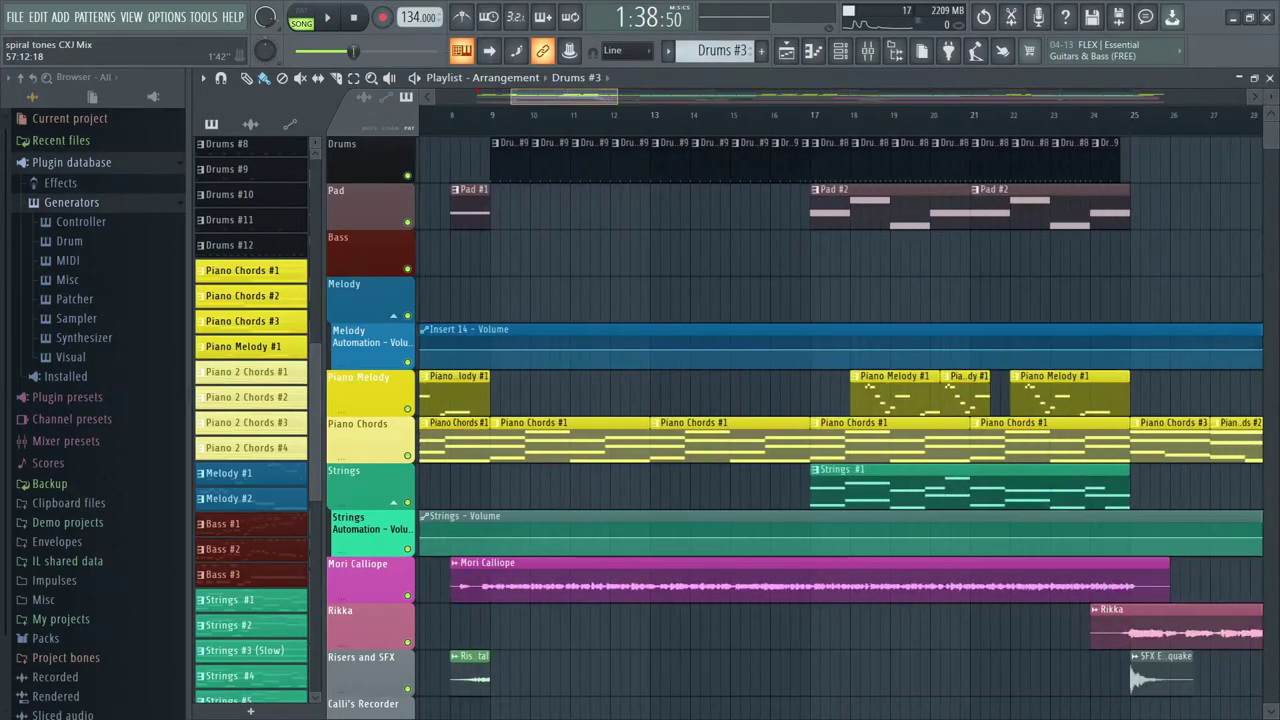
scroll(840, 420, right, 20)
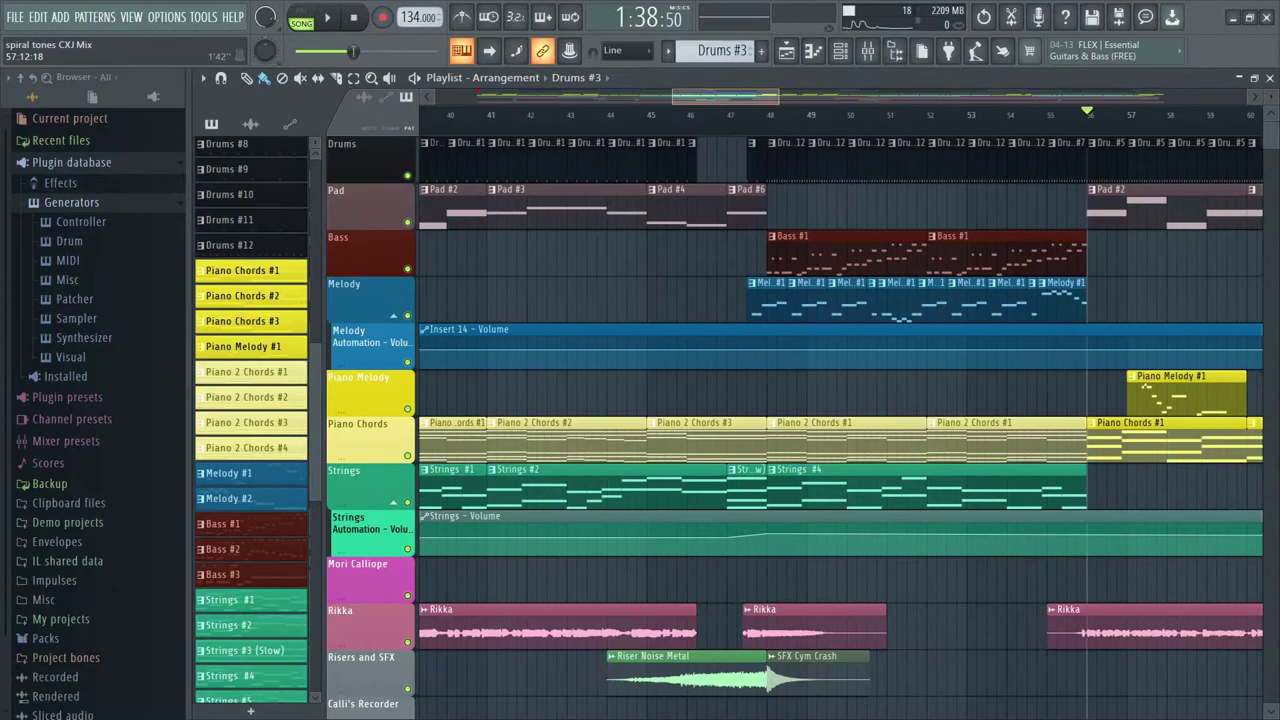
scroll(840, 420, left, 2)
scroll(840, 420, left, 20)
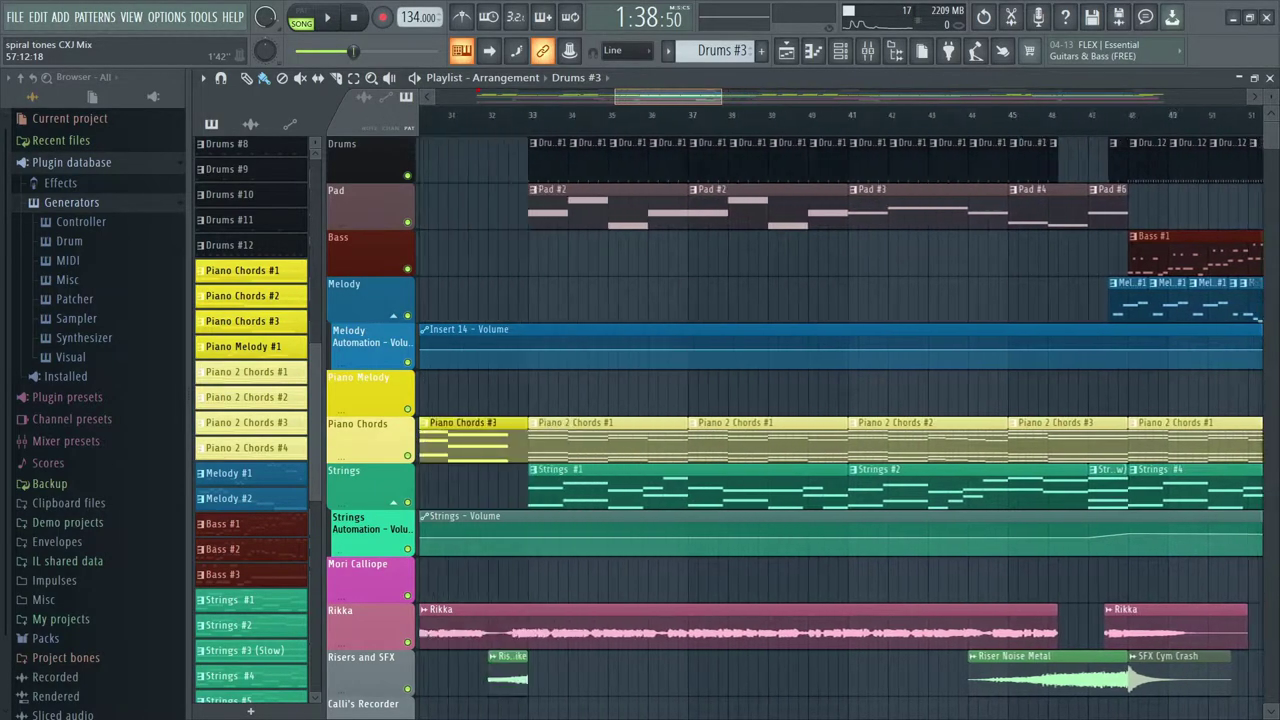
- Solo the Piano Chords track, play it from the start of the song, and stop playback
scroll(840, 420, left, 7)
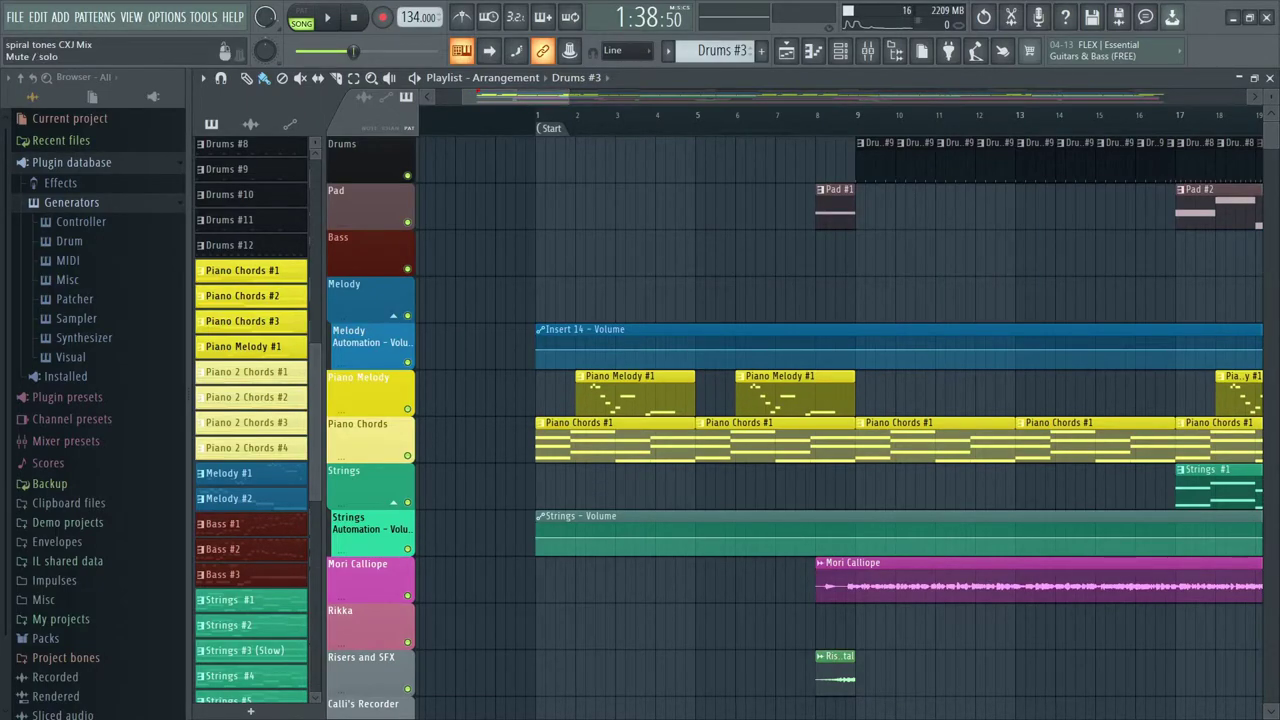
right_click(407, 455)
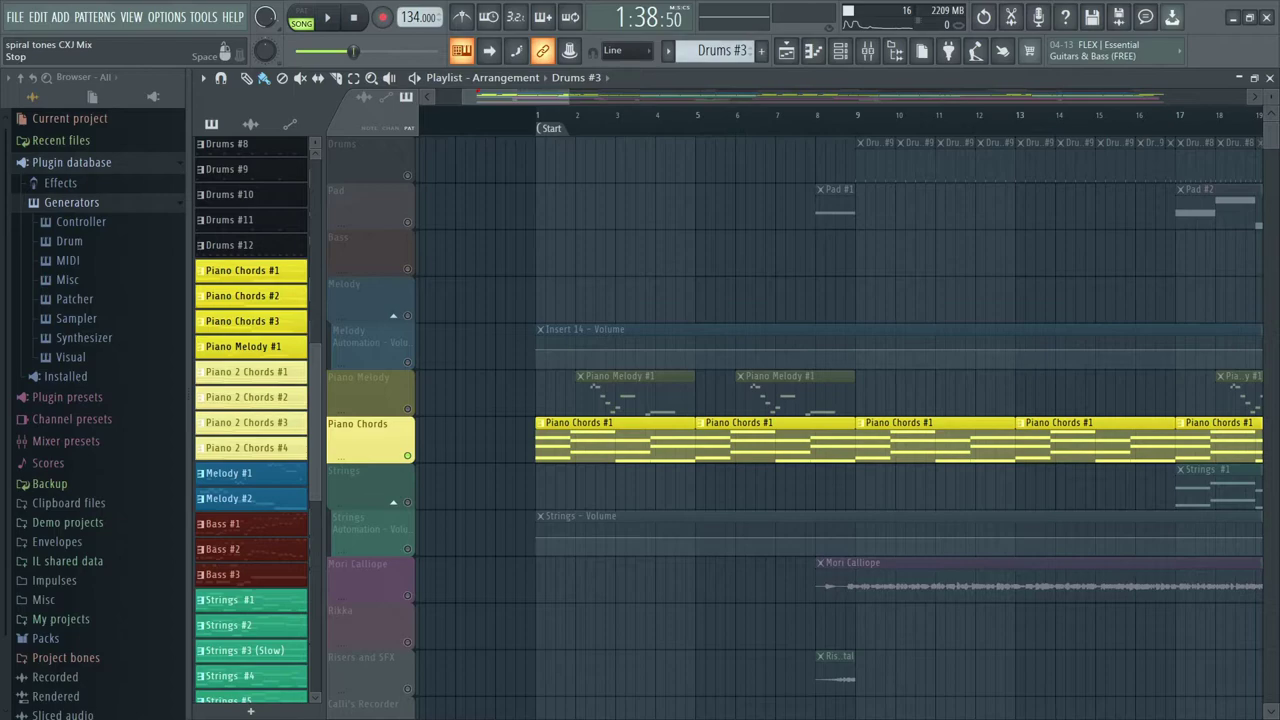
key(space)
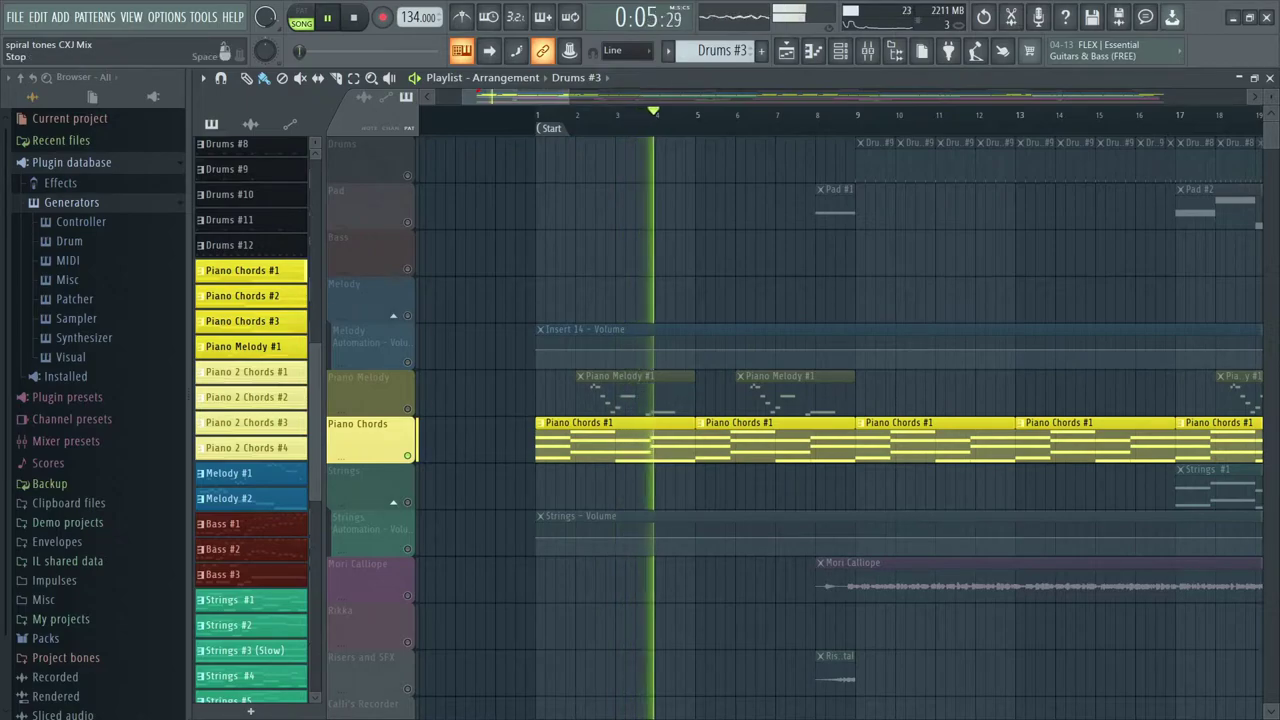
click(353, 17)
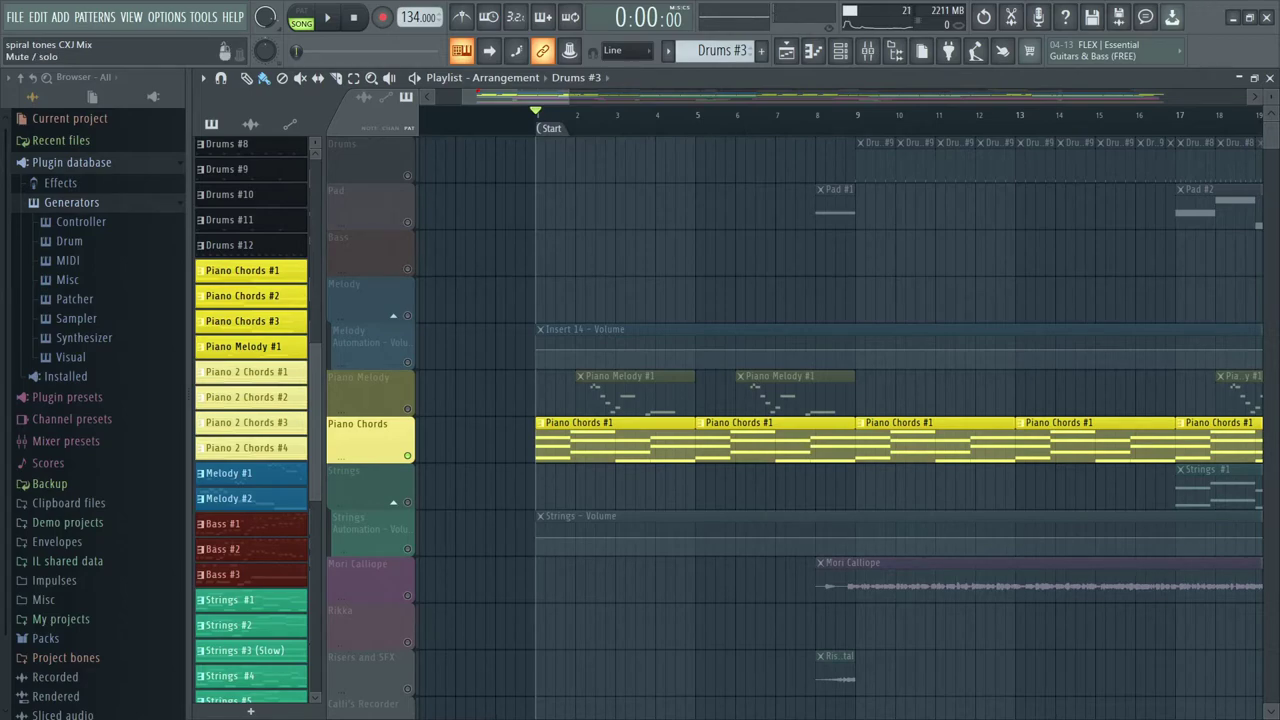
- Solo the Piano Melody track instead, play its first clip from bar 2, and stop playback
right_click(407, 408)
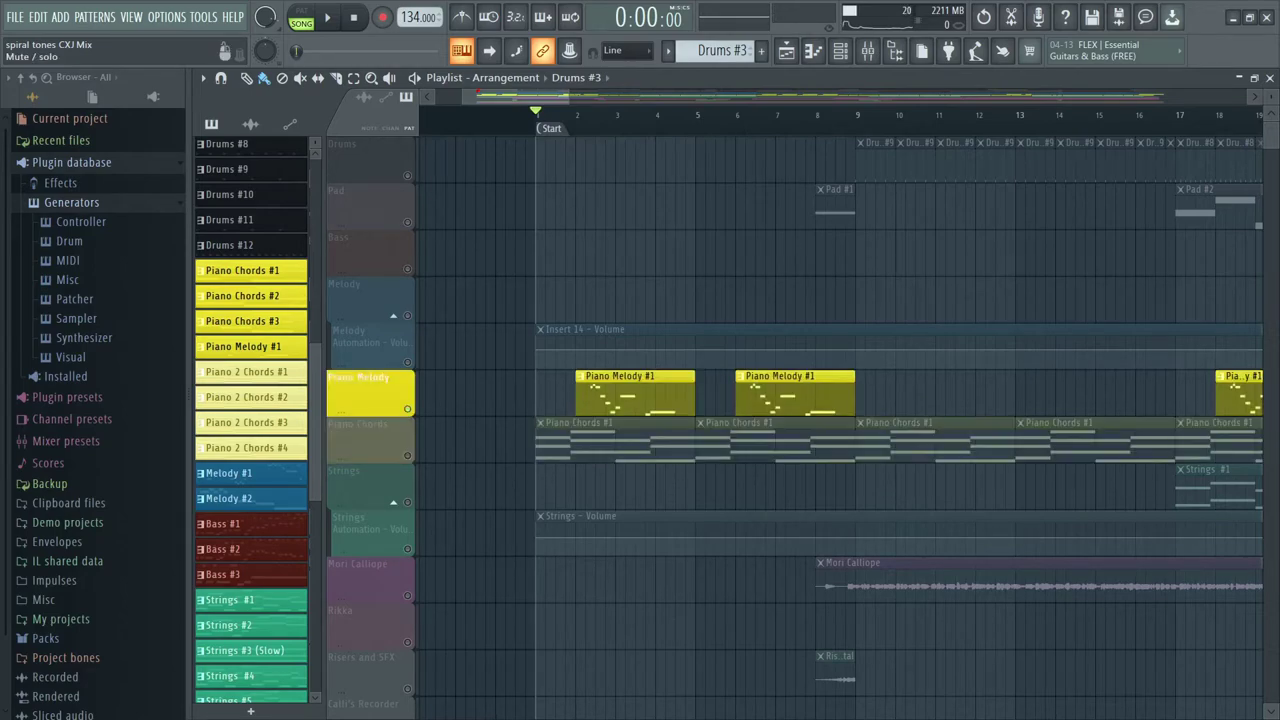
key(space)
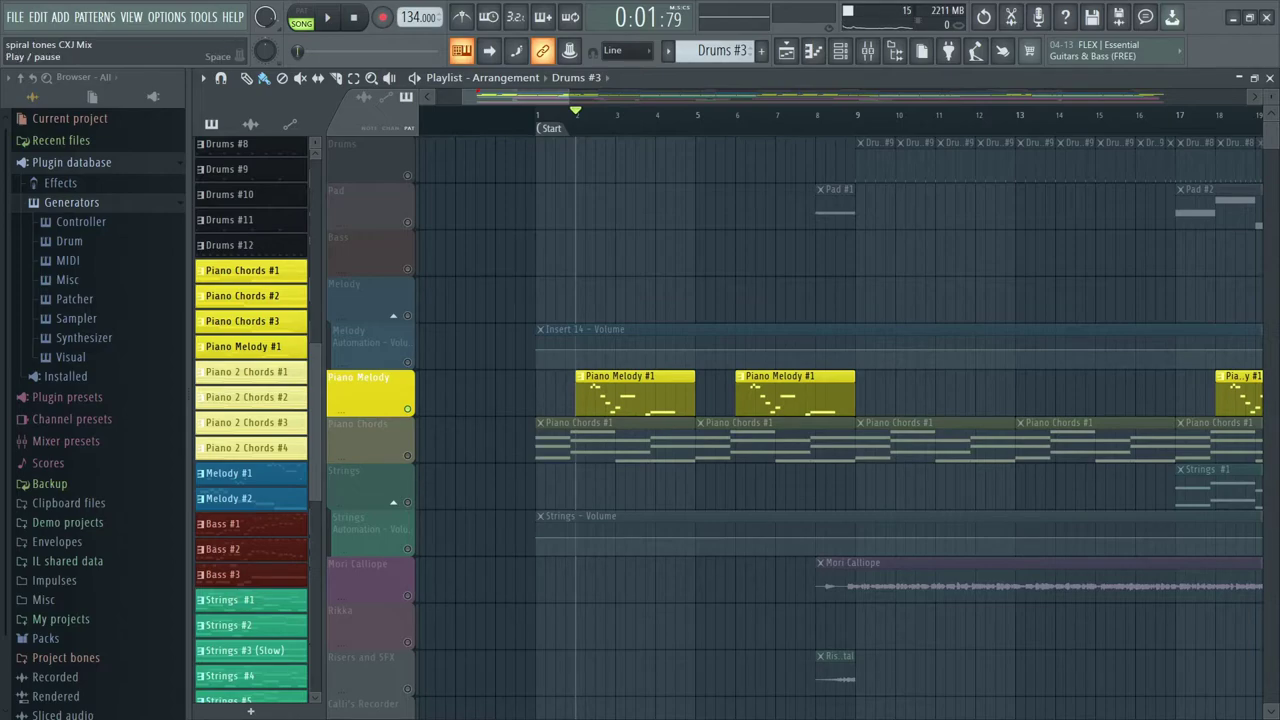
key(space)
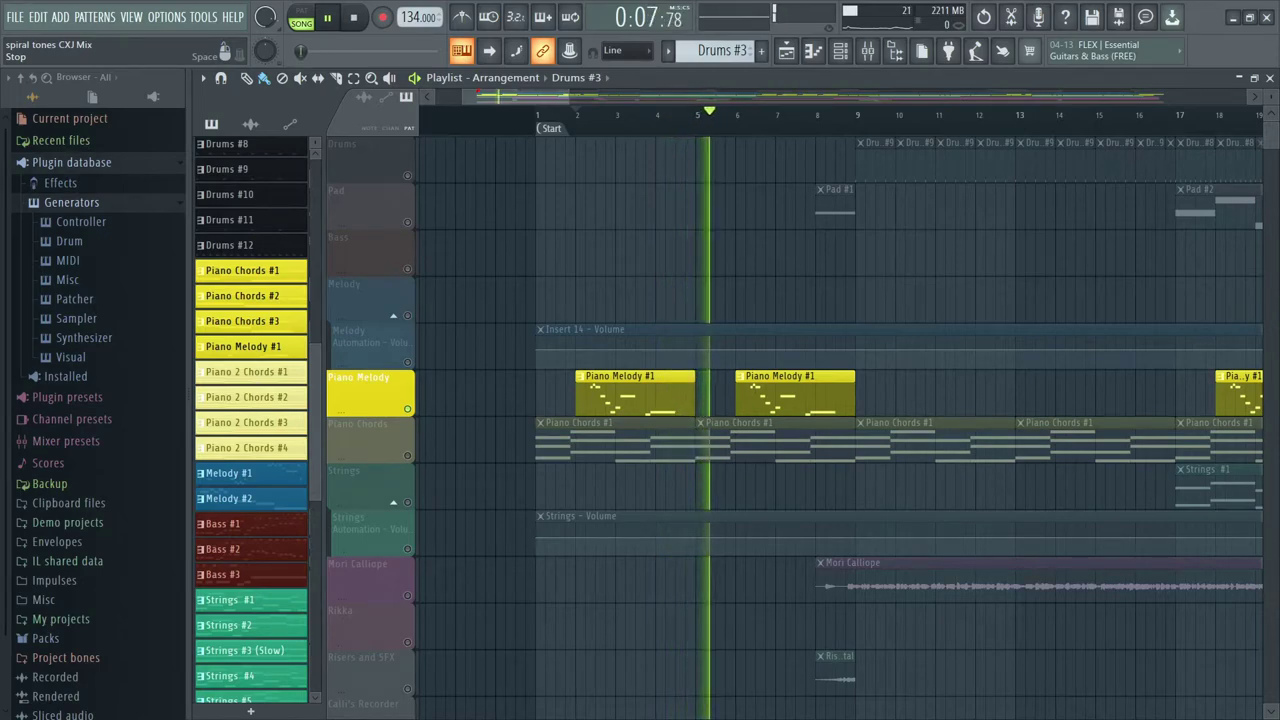
key(space)
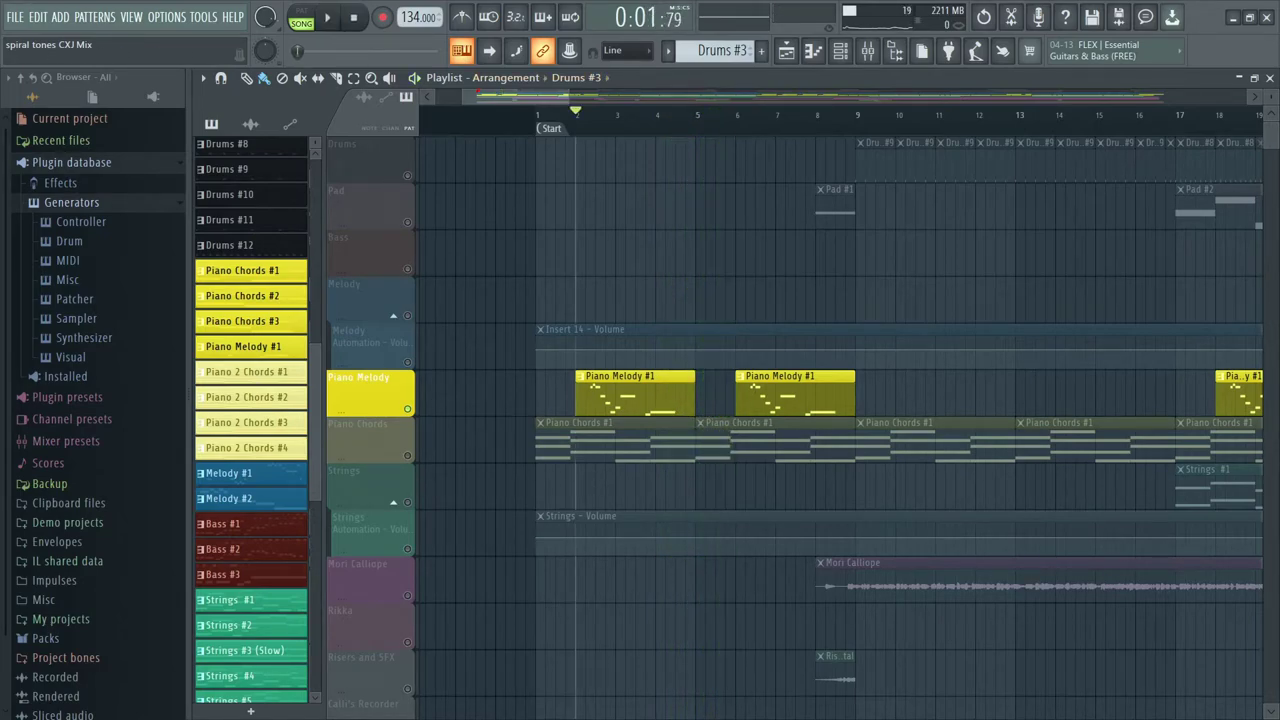
- Play the soloed Piano Melody clips from bar 18 to about bar 25 and stop playback
drag(540, 96, 614, 96)
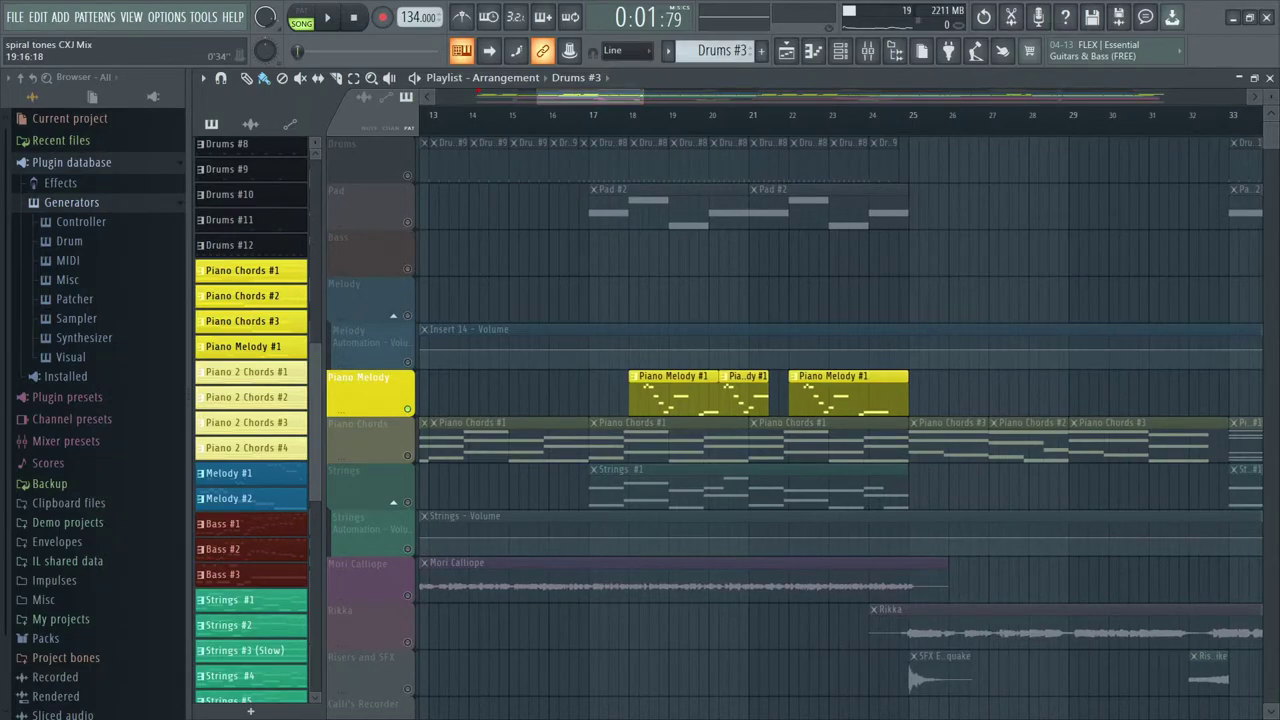
click(632, 114)
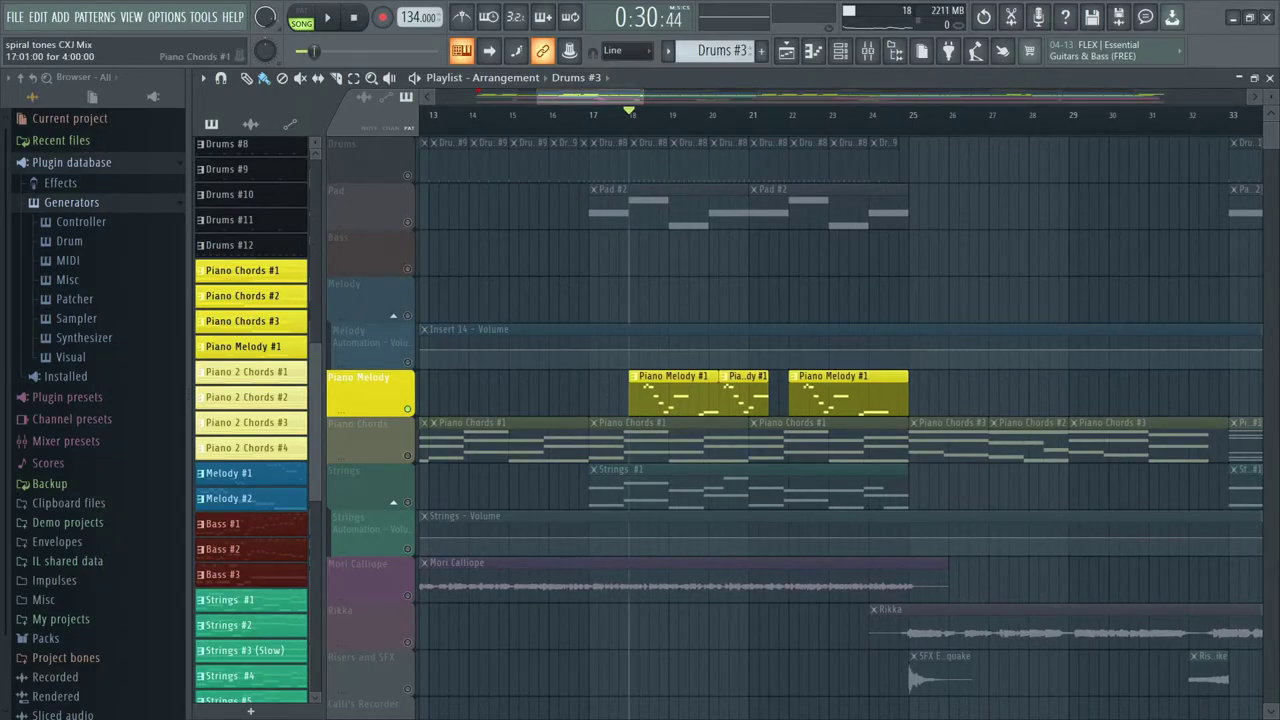
key(space)
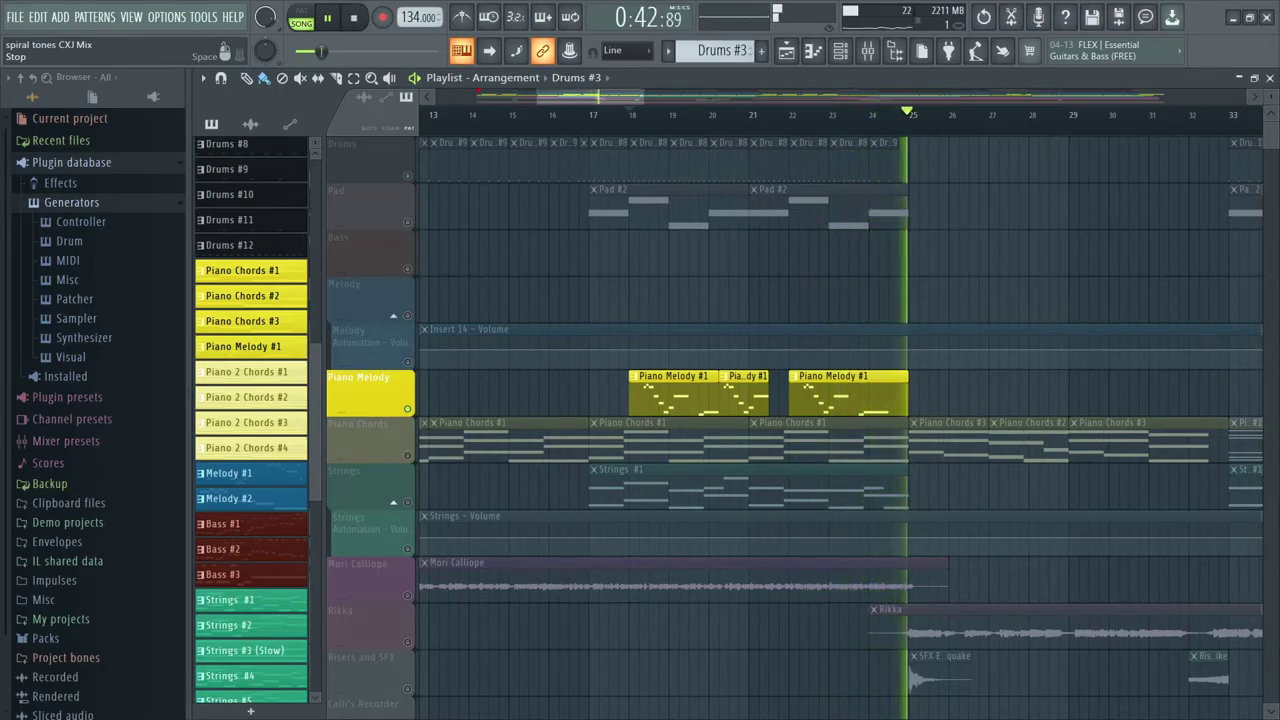
key(space)
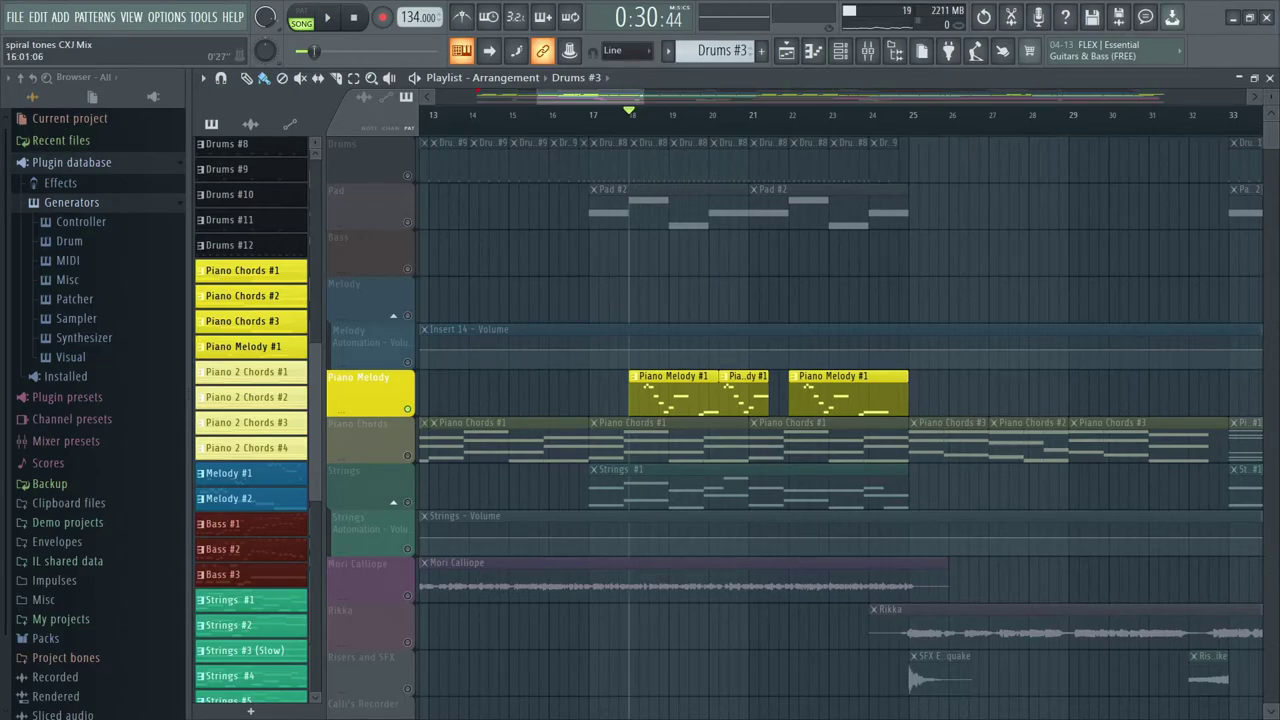
- Unmute the Piano Chords track alongside the Piano Melody, play both from bar 17, and stop playback
click(590, 114)
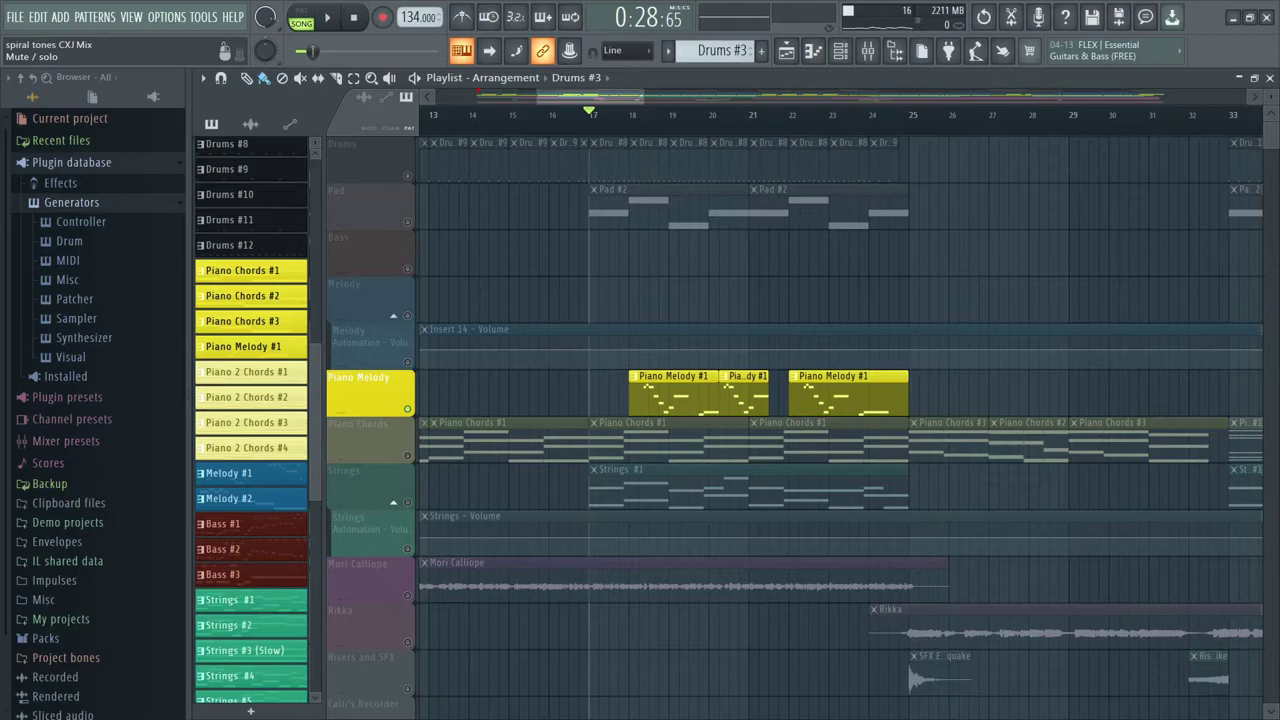
click(407, 455)
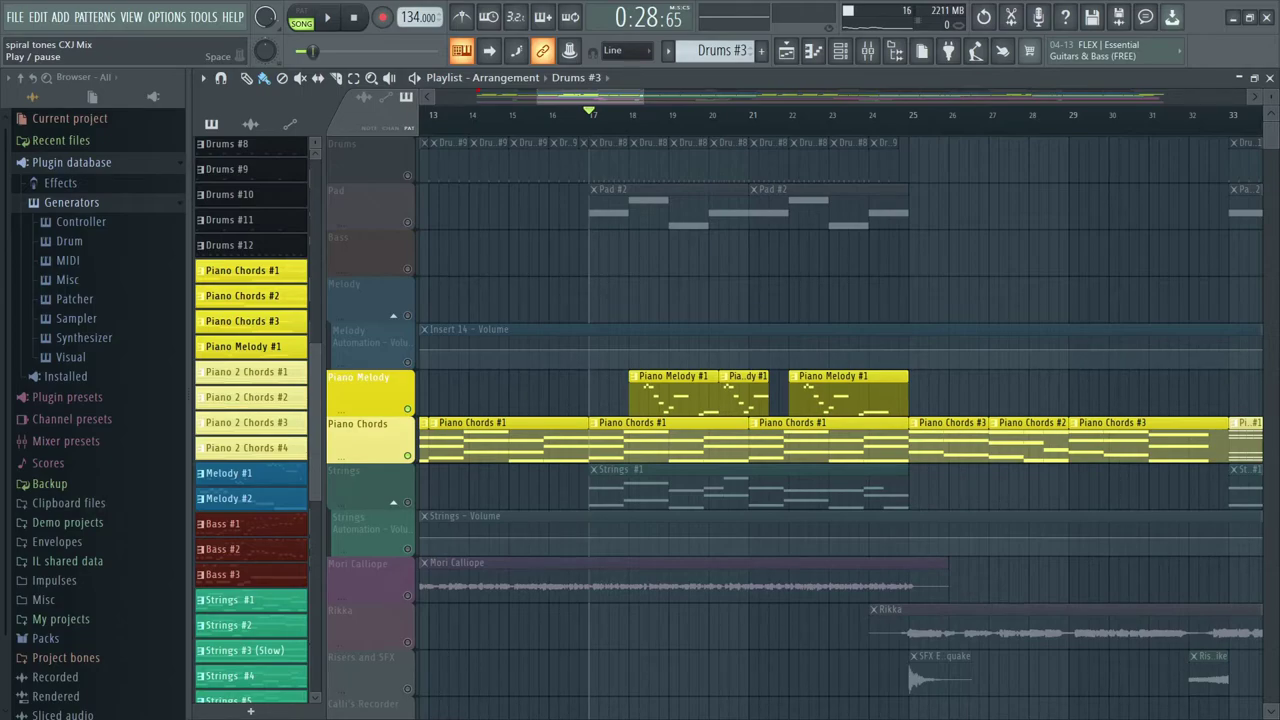
key(space)
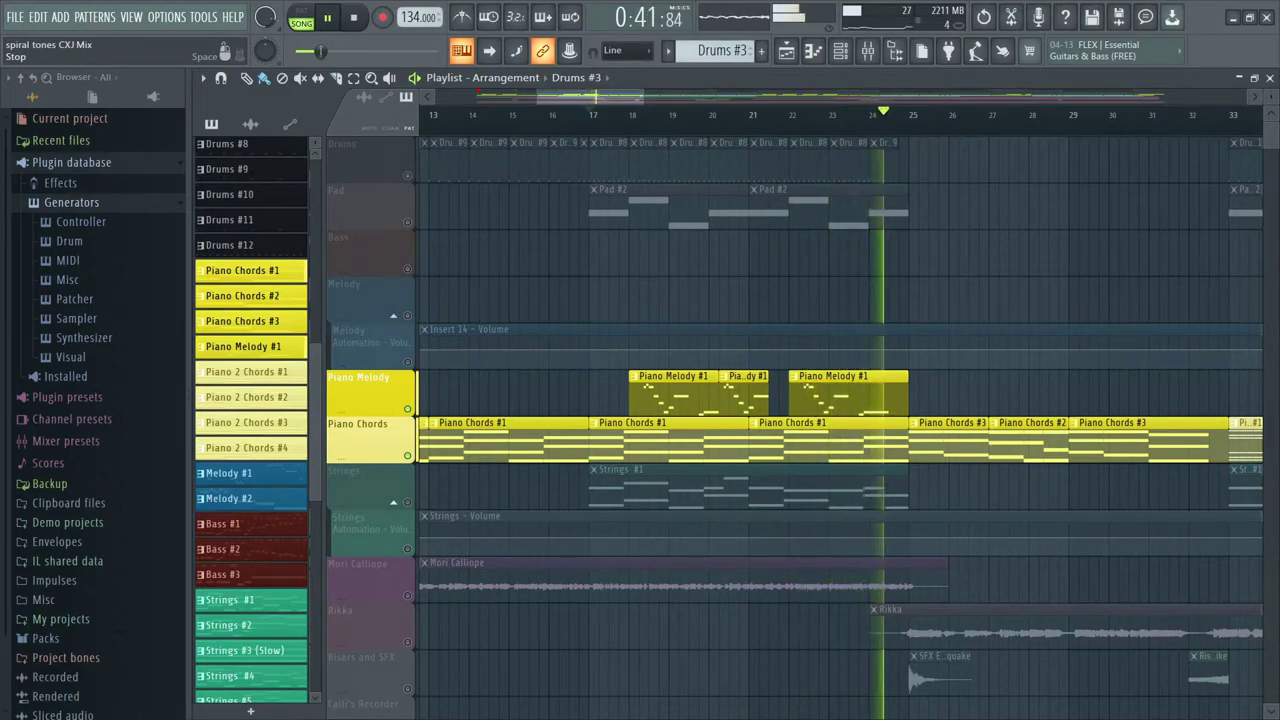
key(space)
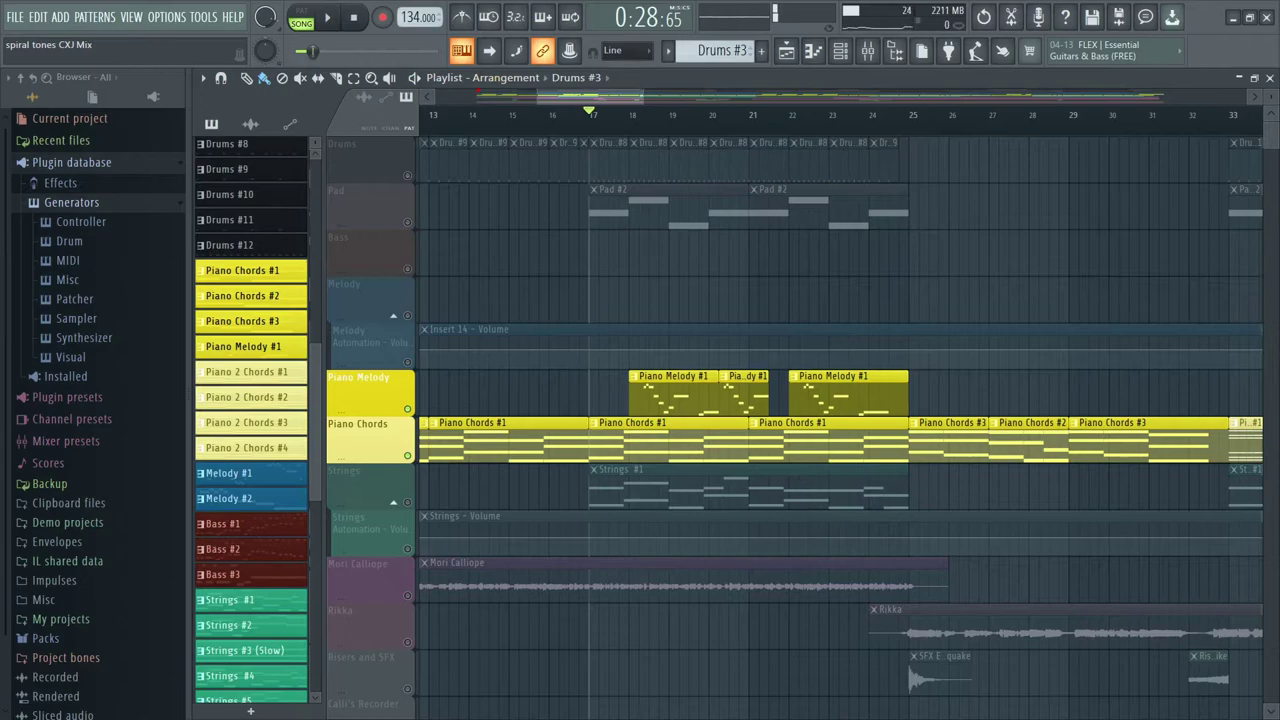
scroll(840, 400, right, 10)
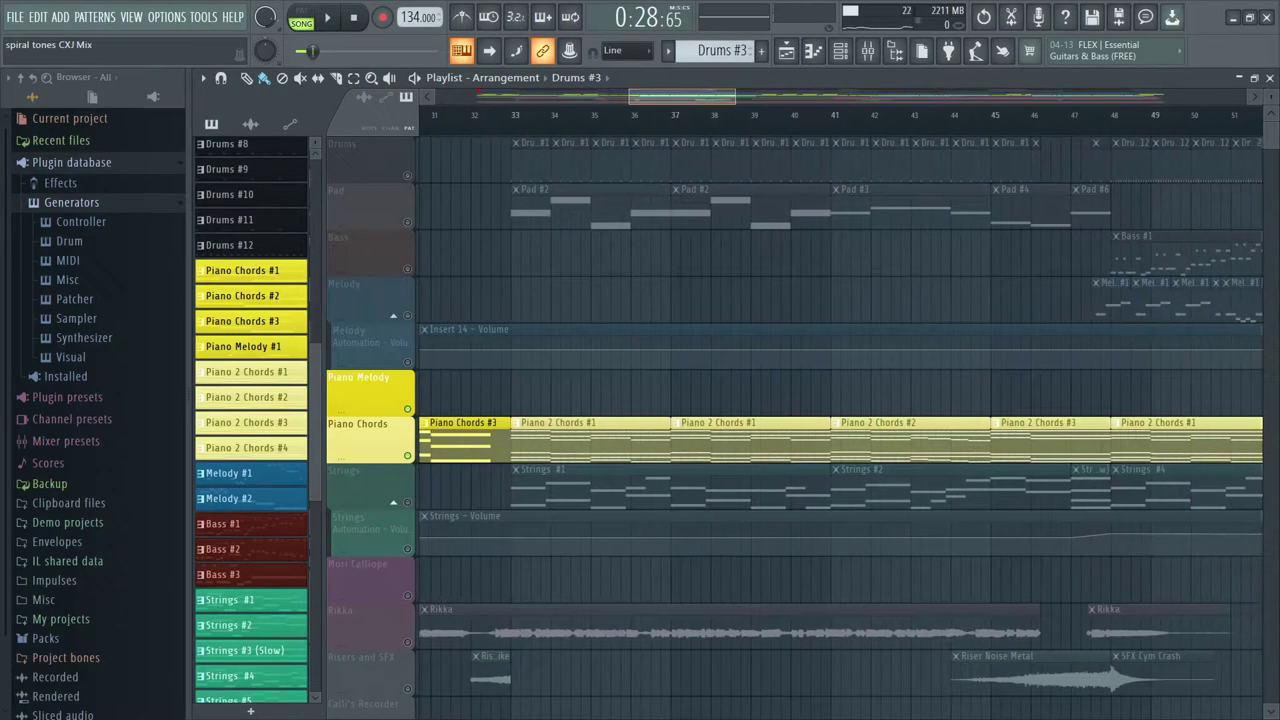
scroll(840, 400, right, 10)
scroll(840, 400, right, 20)
scroll(840, 345, left, 12)
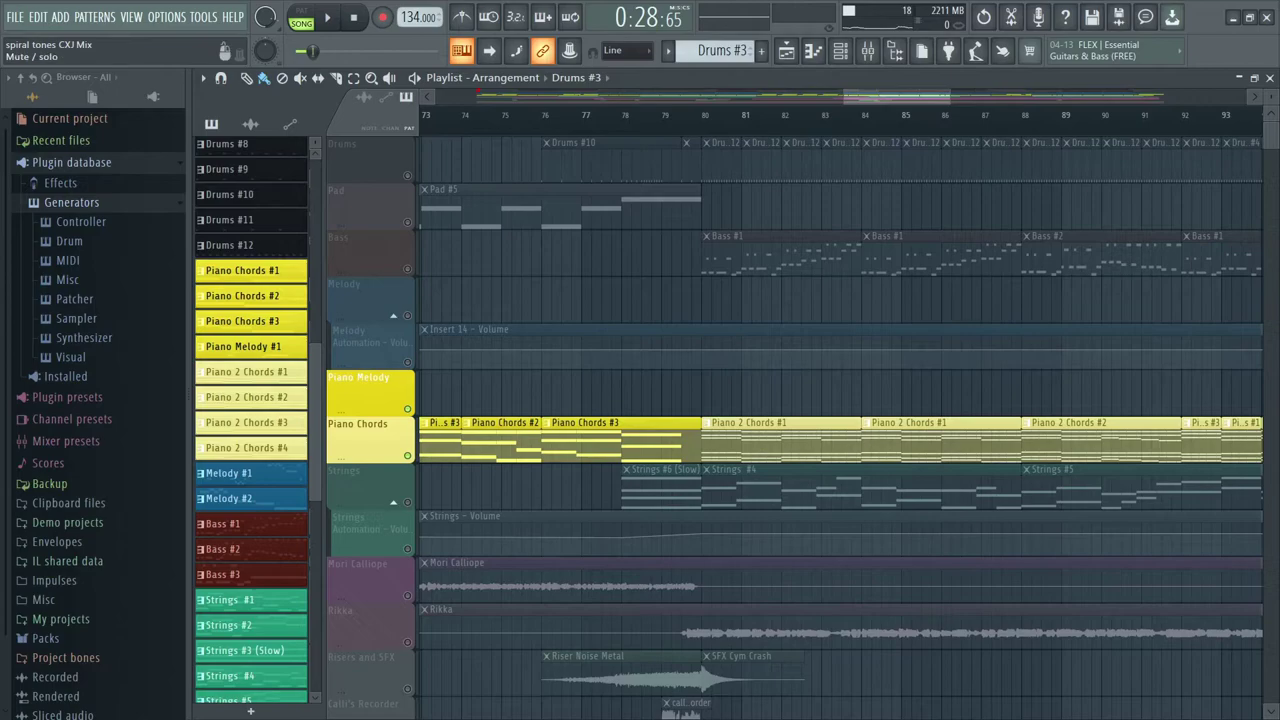
right_click(407, 315)
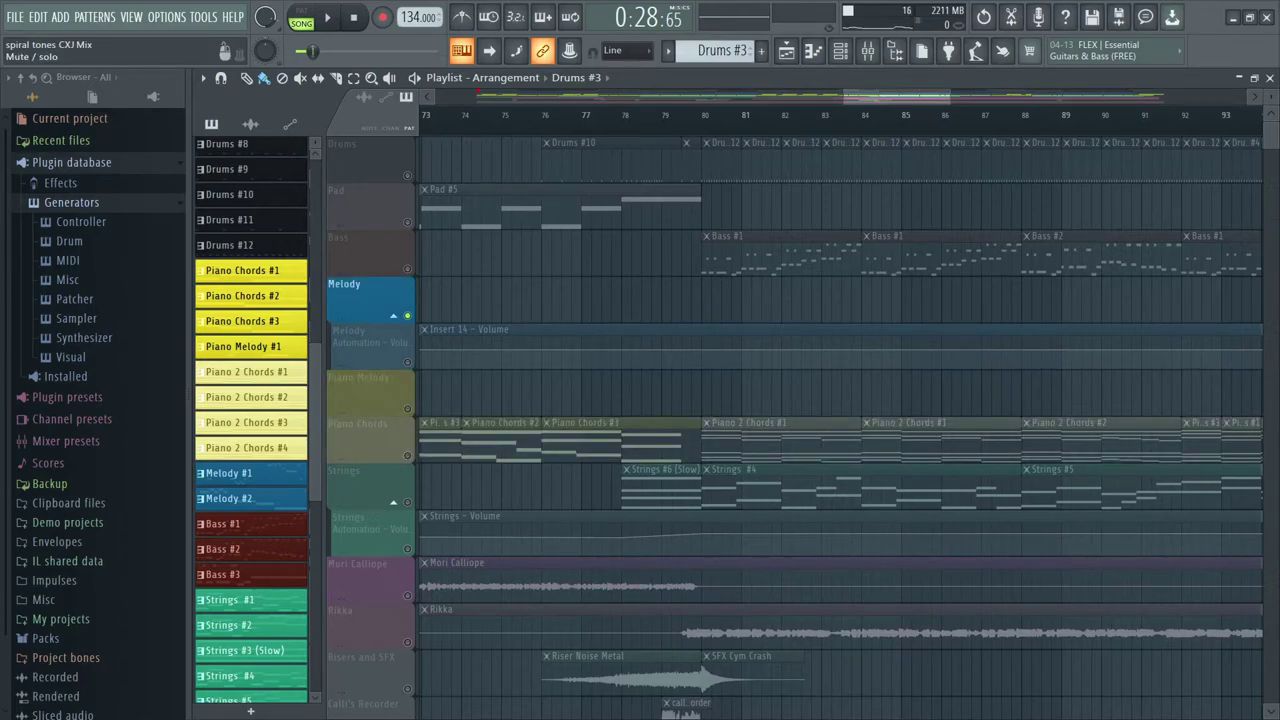
right_click(407, 315)
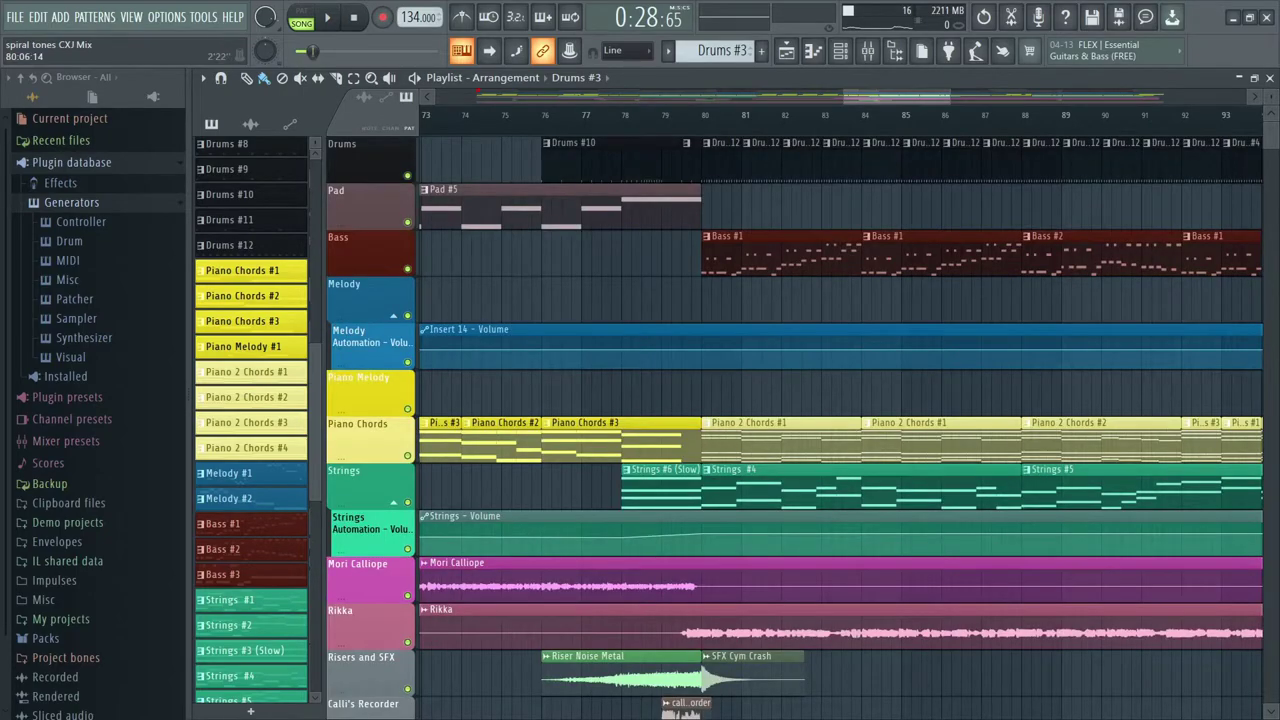
- Solo the Melody track and unmute its volume automation track alongside it
drag(897, 96, 721, 96)
scroll(840, 400, left, 2)
right_click(407, 315)
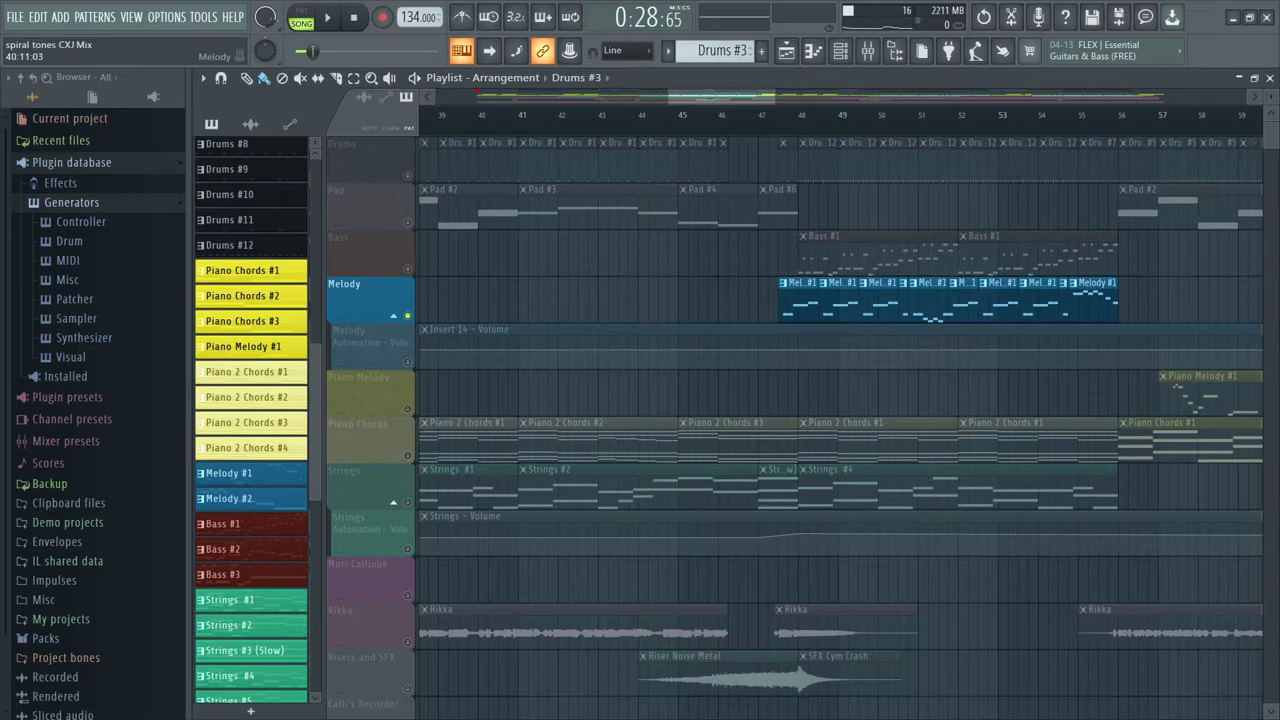
click(407, 362)
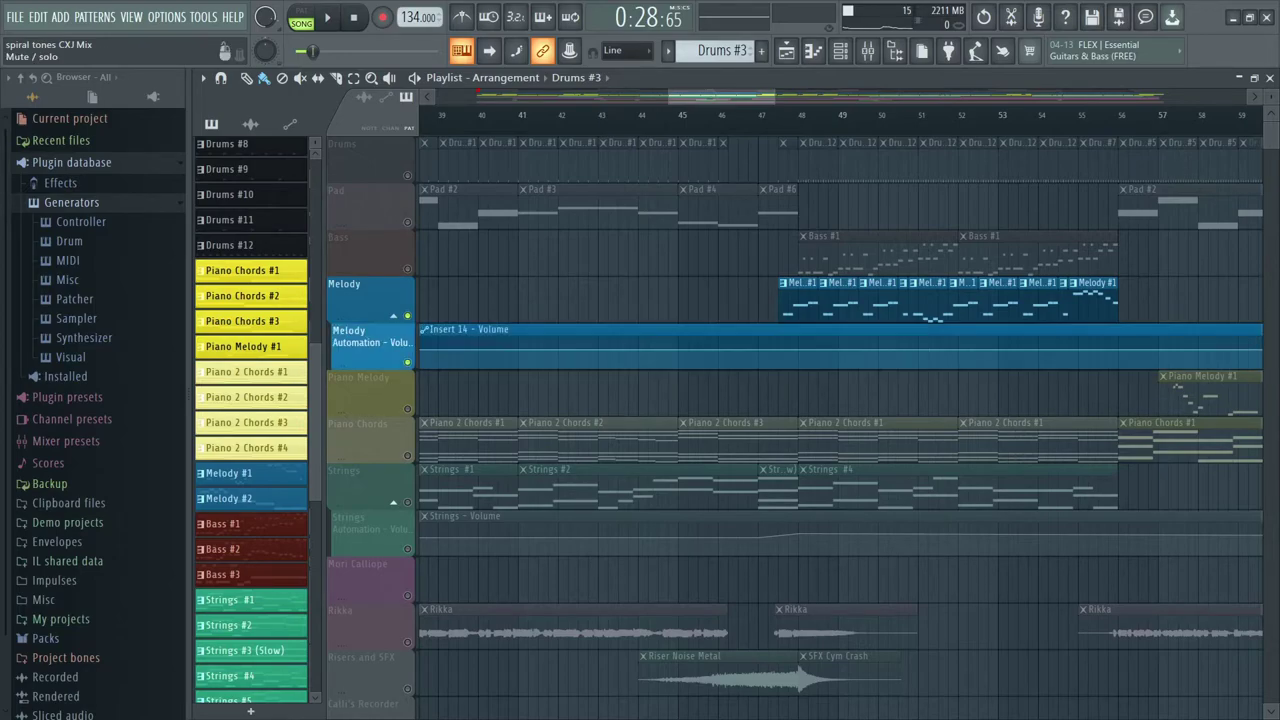
- Look over where the soloed Melody clips sit along the arrangement, up to the end of the song
scroll(796, 400, right, 15)
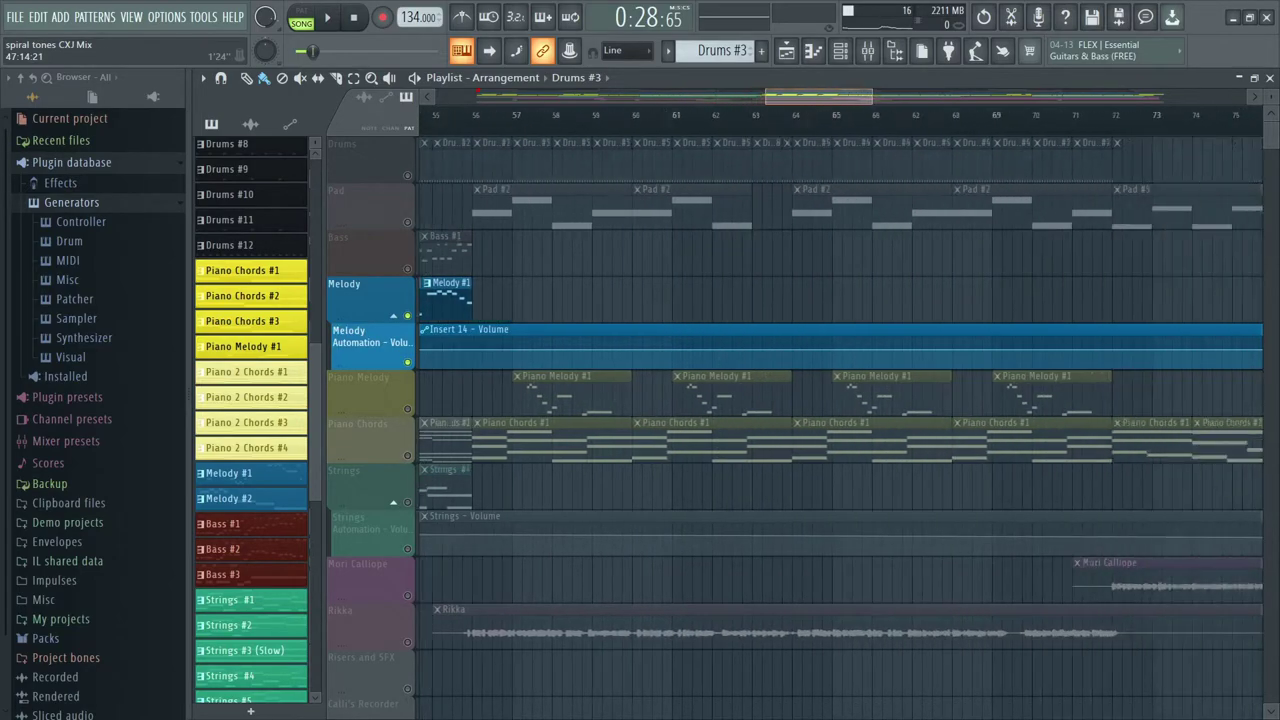
scroll(840, 400, left, 10)
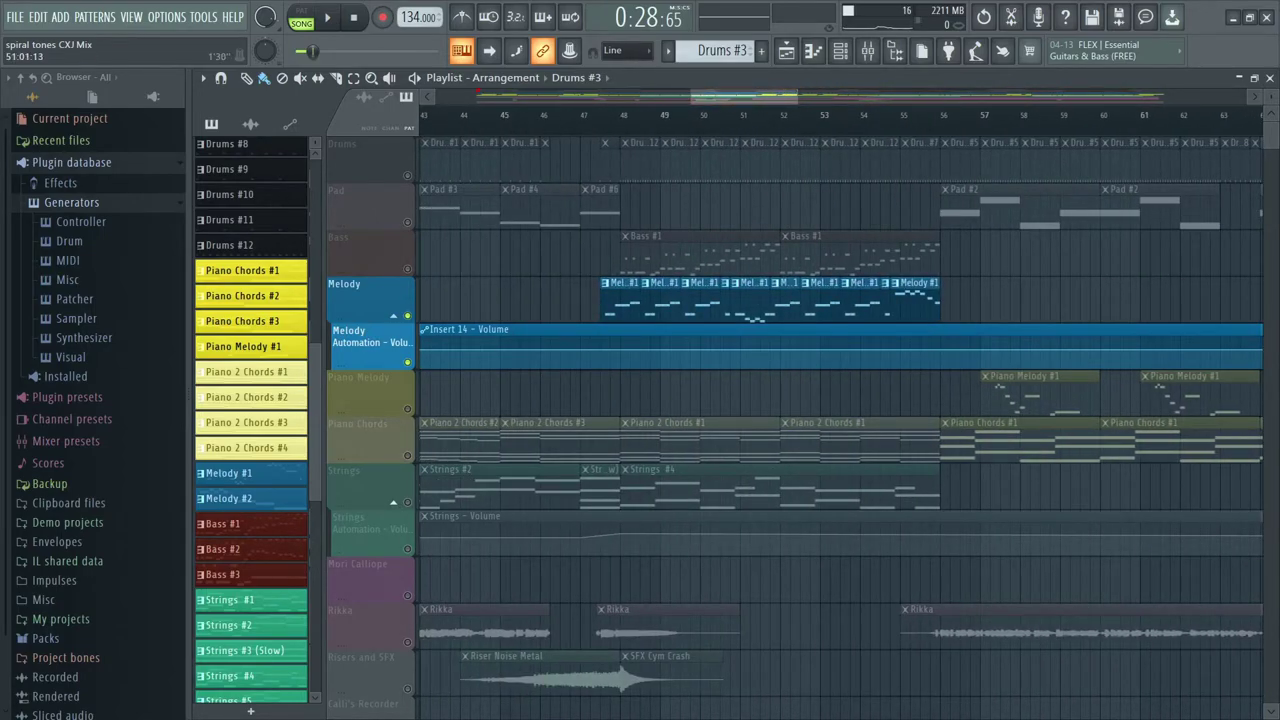
scroll(840, 400, right, 3)
scroll(840, 400, left, 5)
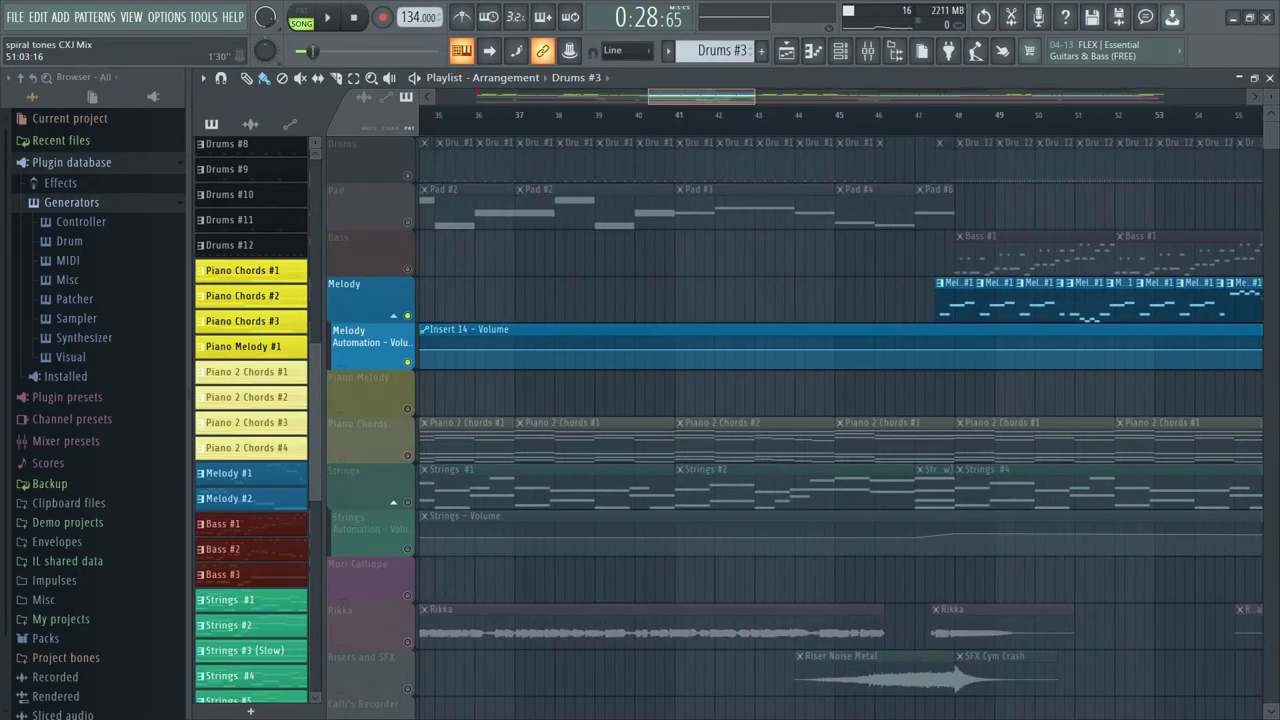
scroll(840, 400, right, 3)
scroll(840, 400, right, 10)
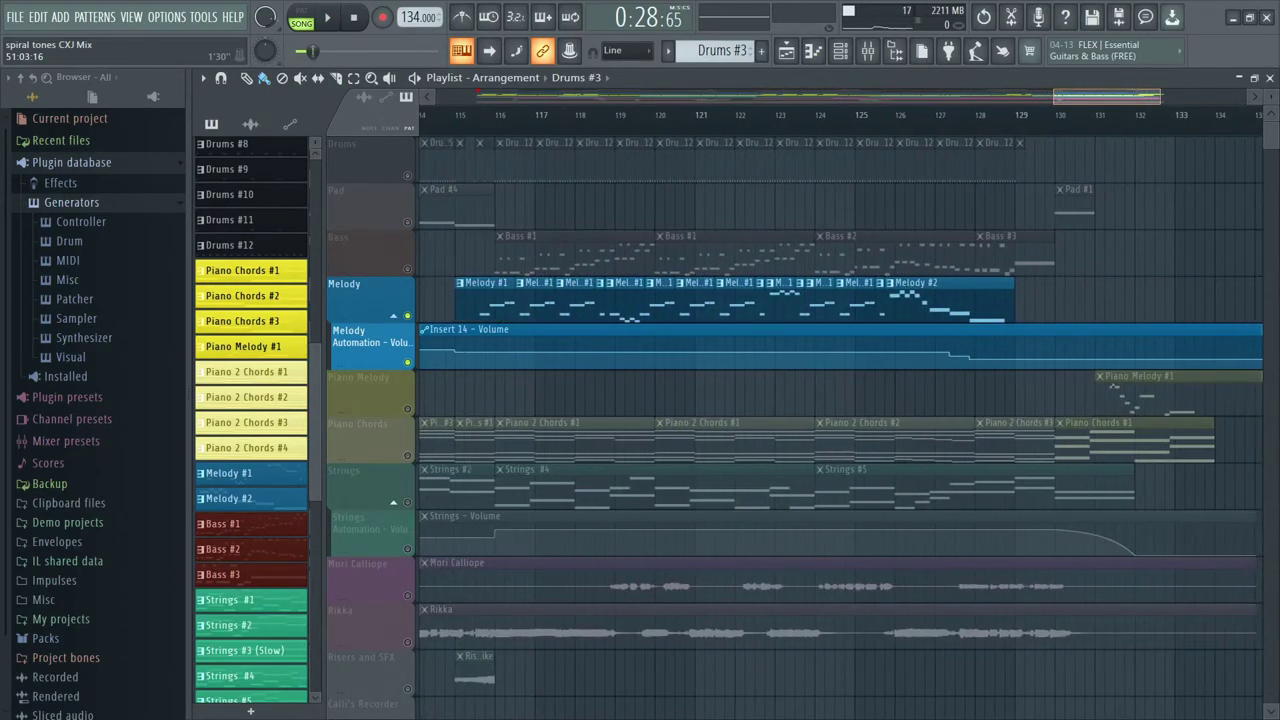
scroll(840, 400, left, 12)
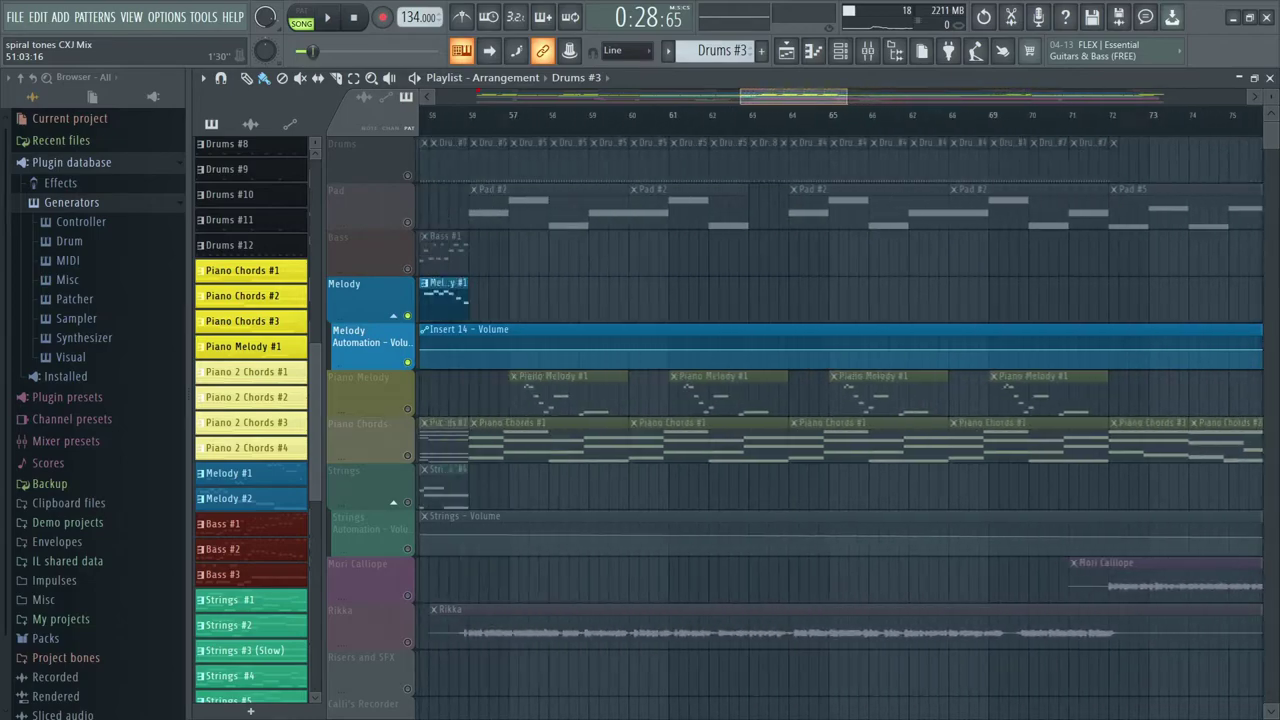
- Play the soloed Melody clips from their first entry around bar 47 to about bar 52 and stop playback
scroll(840, 400, left, 1)
click(632, 113)
key(space)
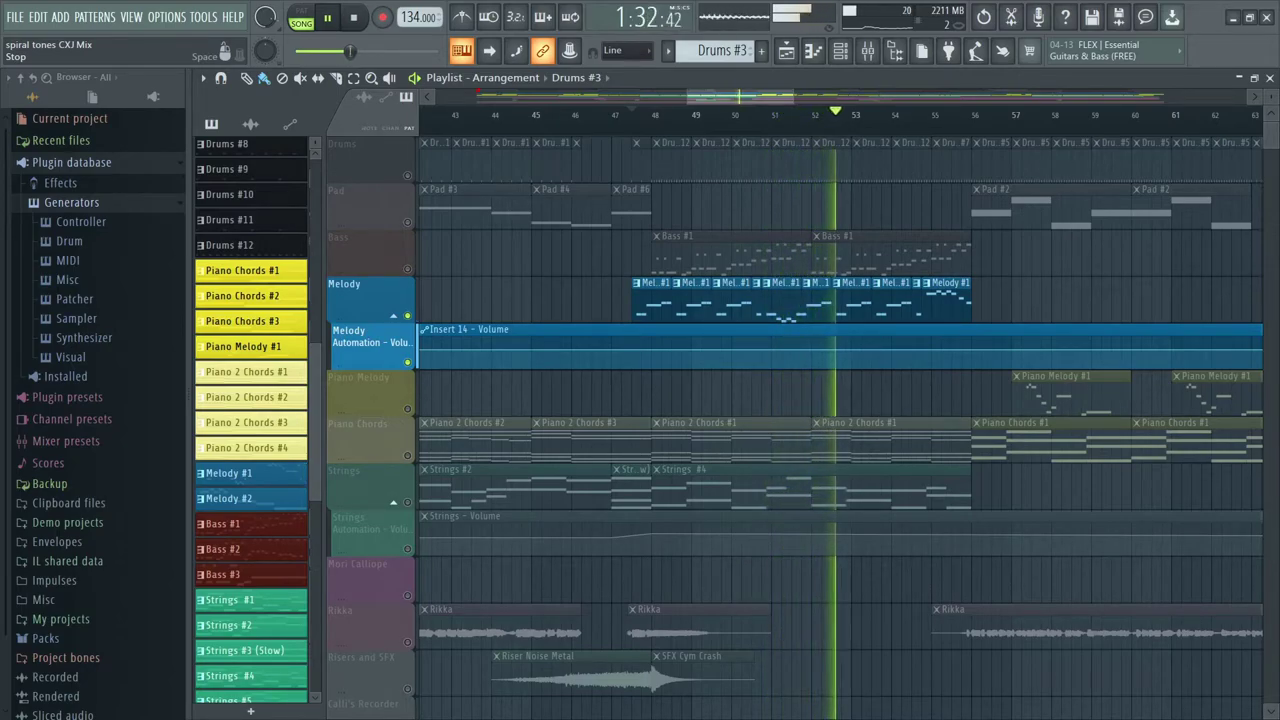
click(353, 17)
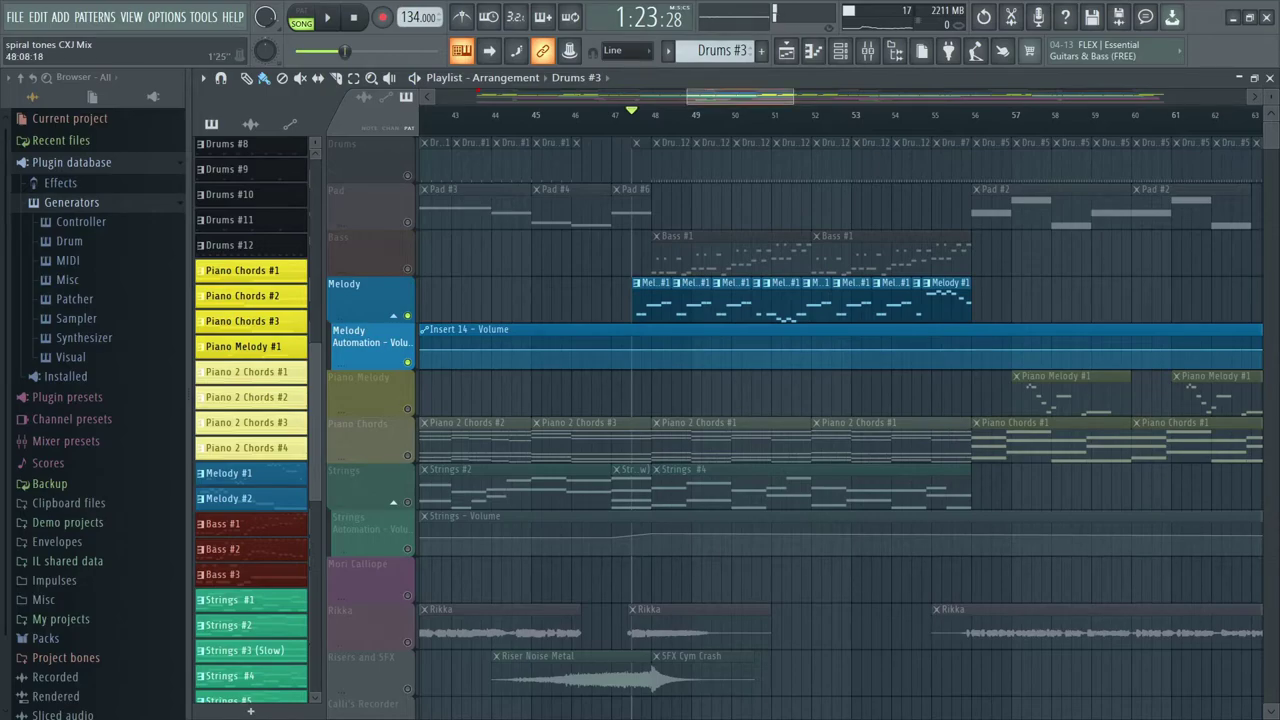
- Show the Channel rack and select the Melody #1 pattern to display its notes on the Under Tension channel
drag(740, 96, 765, 96)
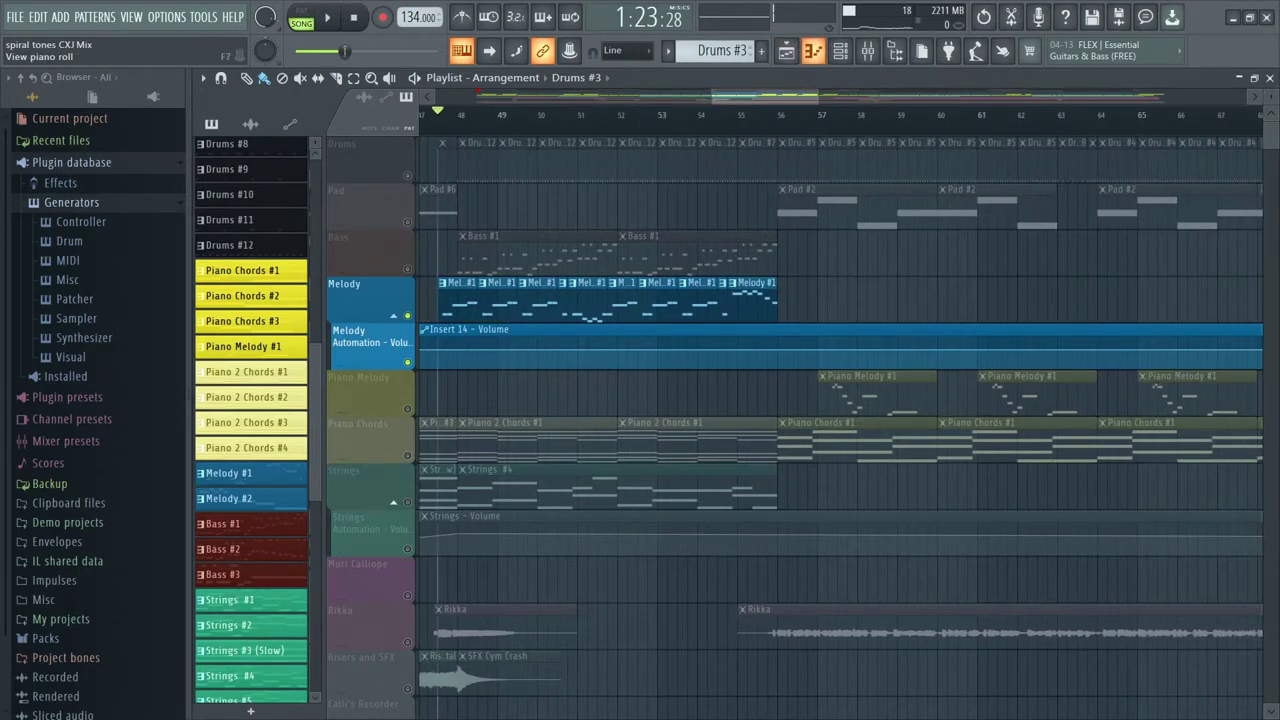
key(F6)
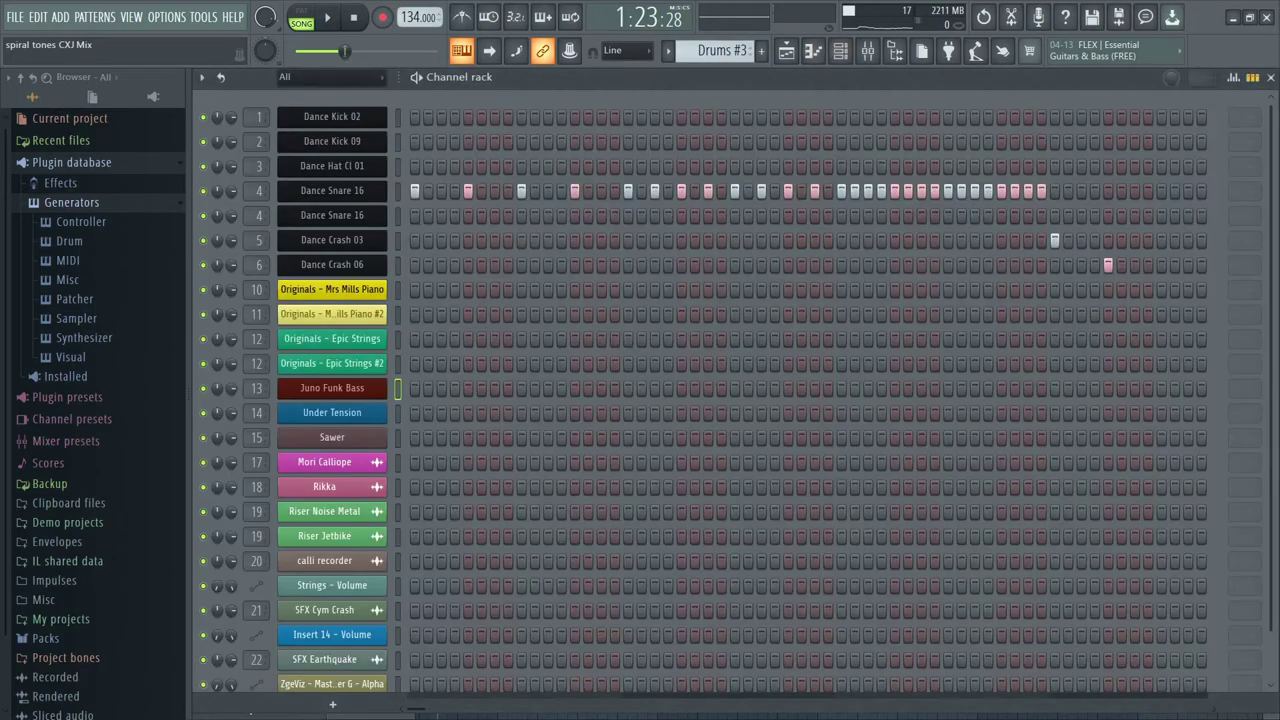
click(668, 50)
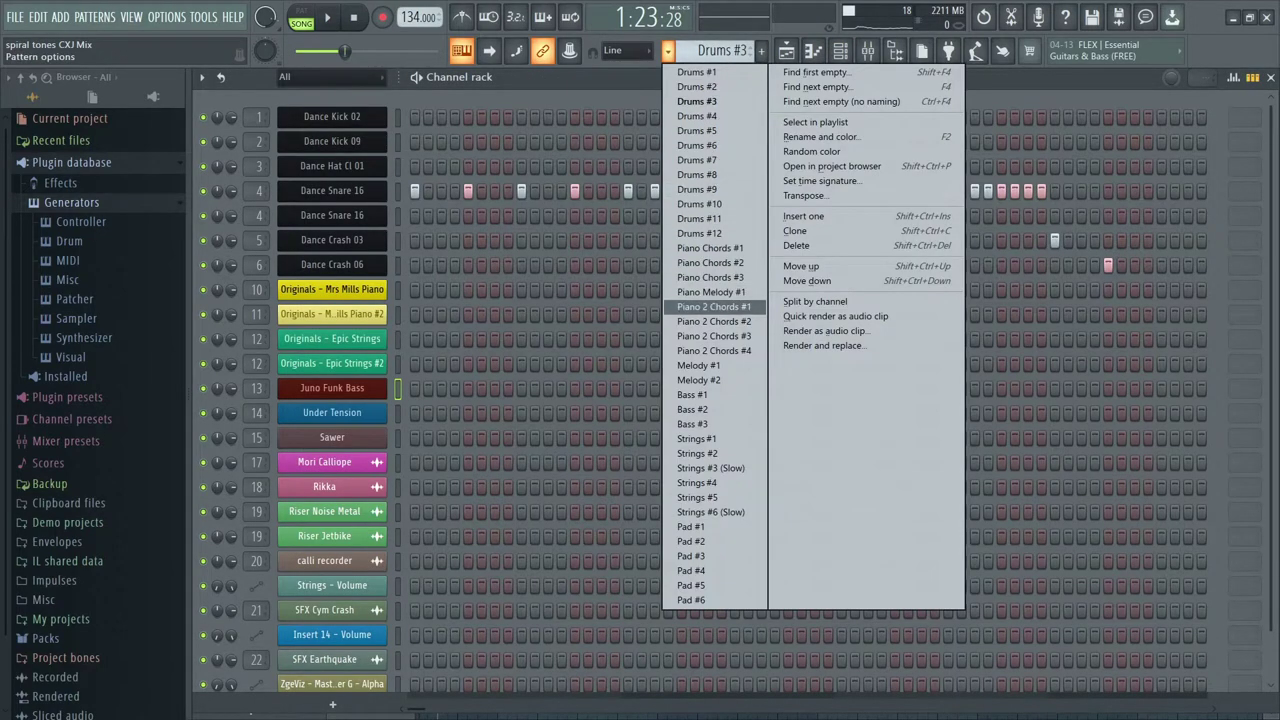
click(700, 365)
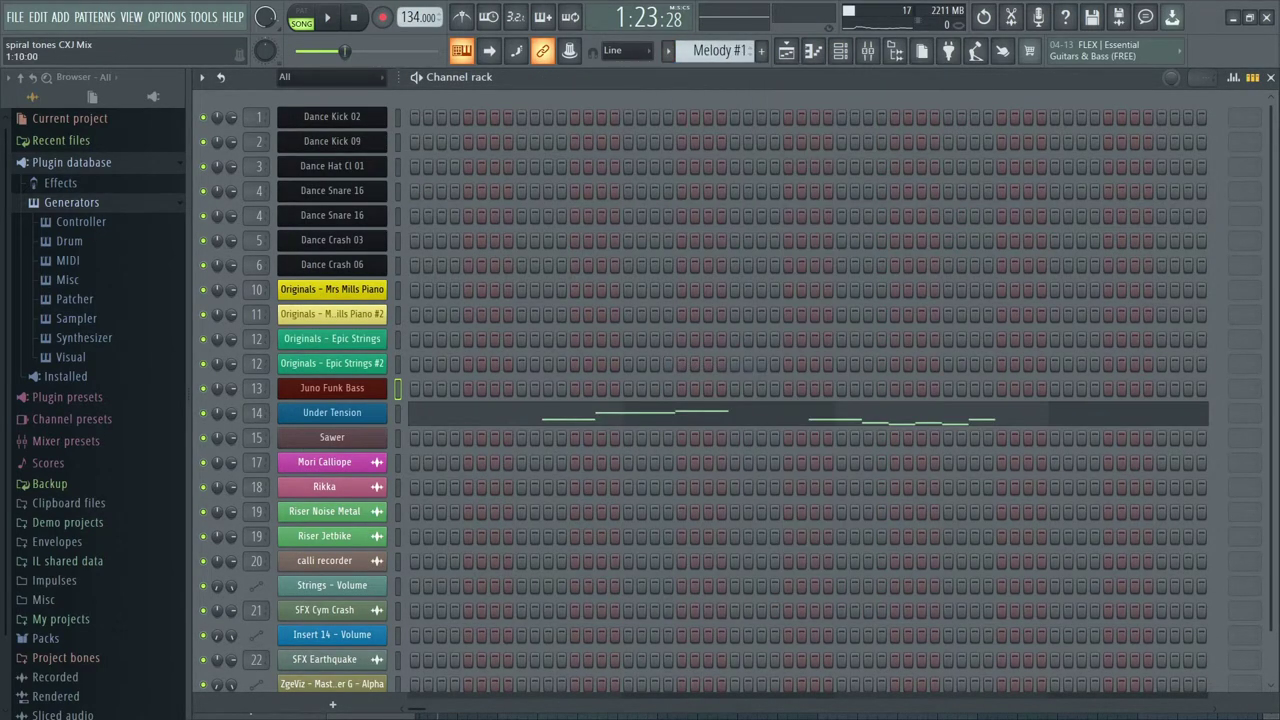
- Play the melody briefly in song mode, switch to pattern mode, play the Melody #1 pattern, and stop playback
key(space)
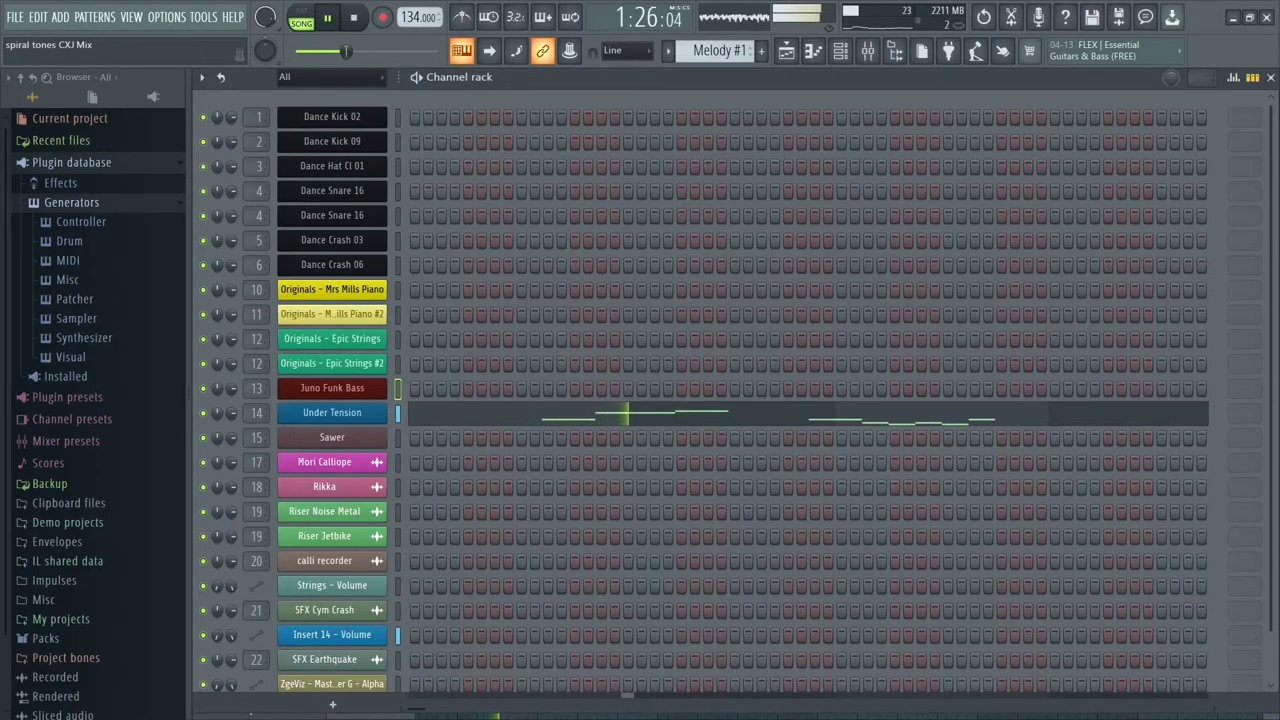
key(space)
key(l)
key(space)
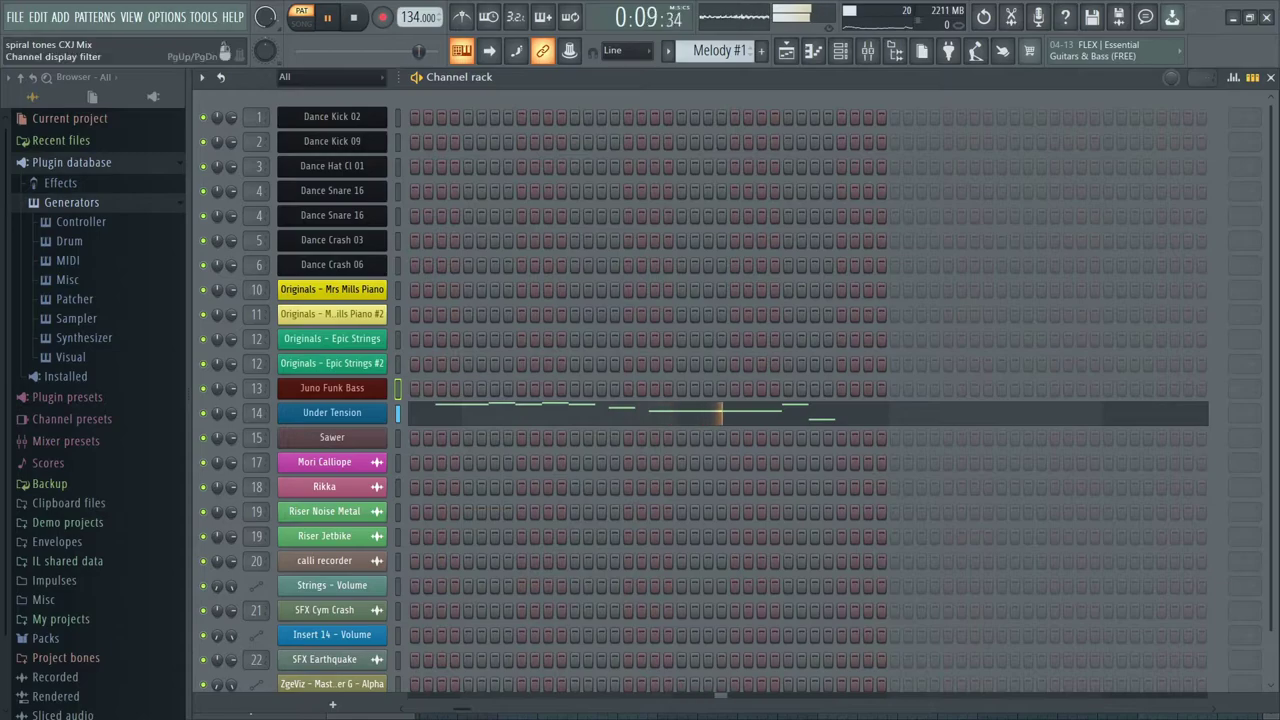
key(space)
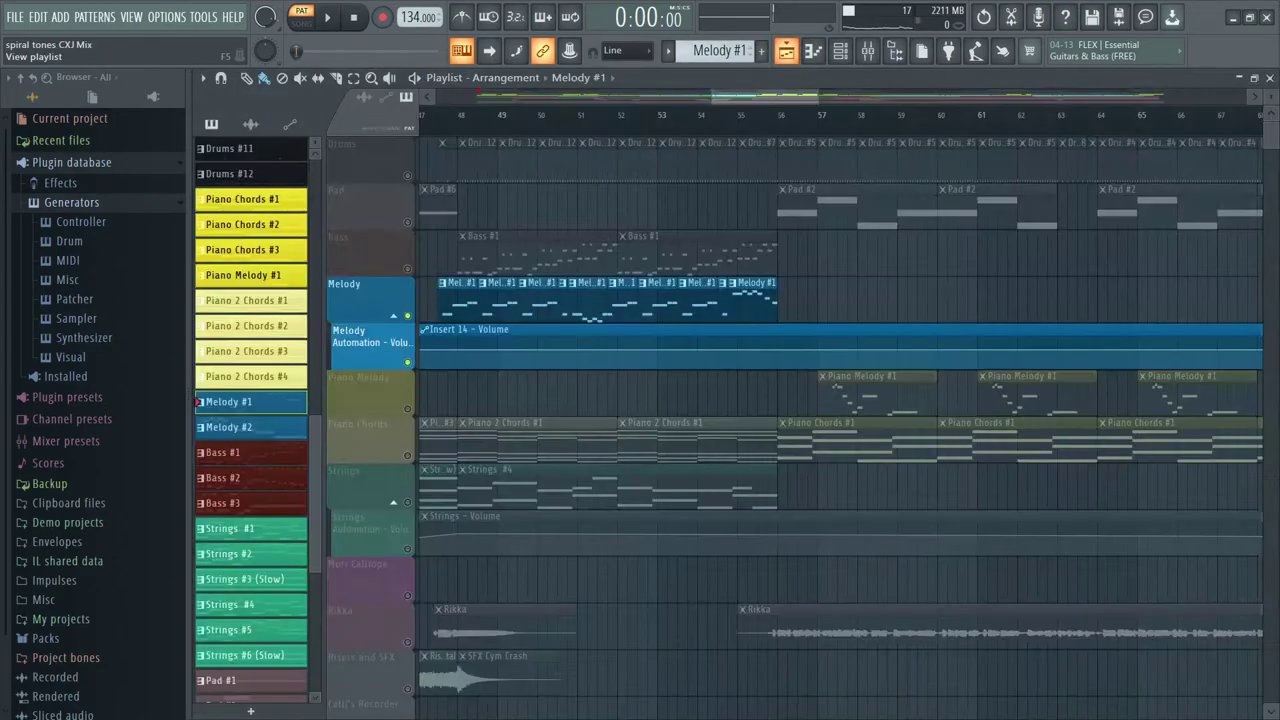
- Return to the playlist and examine the Melody track from about bar 39 through the final section ending around bar 130
click(787, 50)
scroll(840, 404, left, 5)
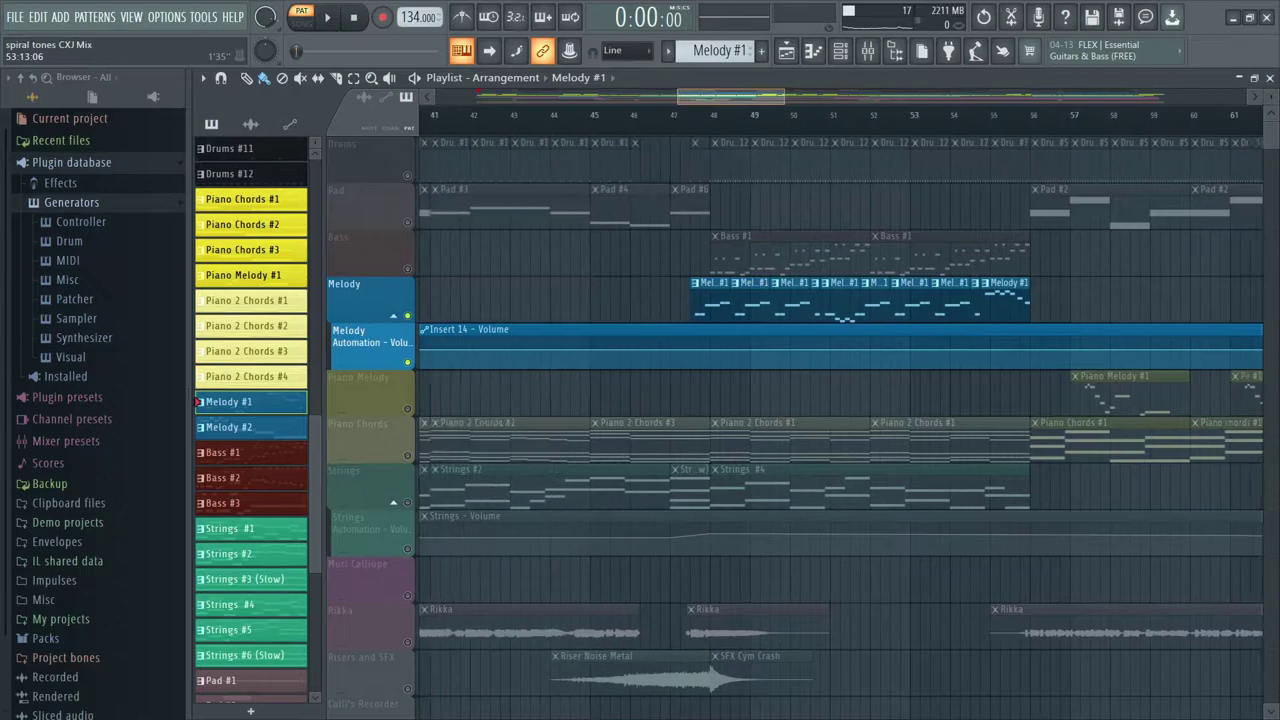
scroll(840, 404, right, 1)
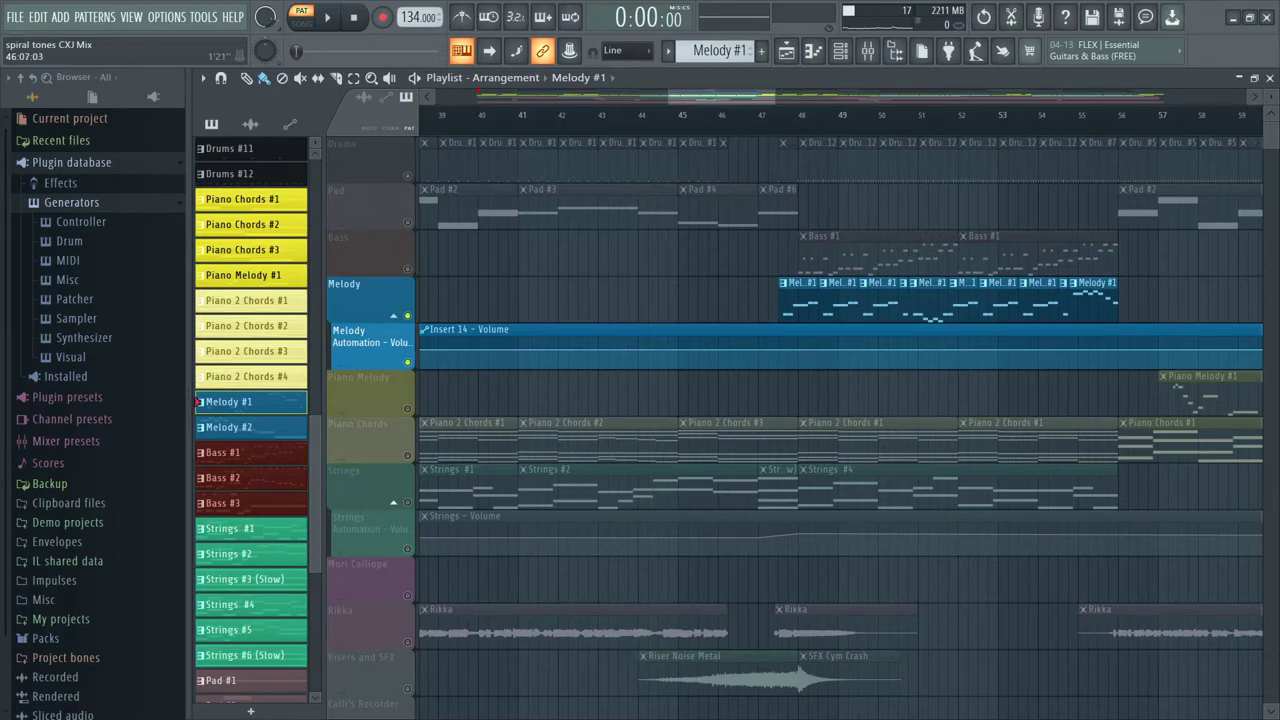
scroll(840, 400, right, 10)
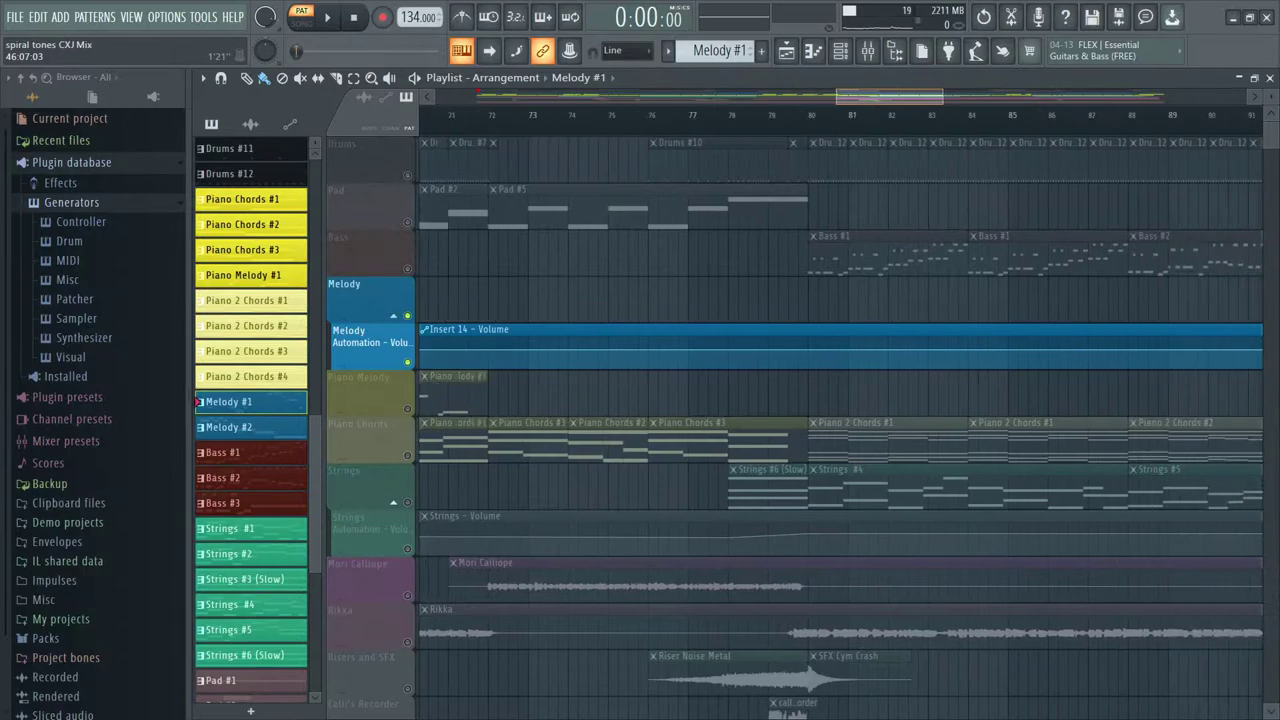
scroll(840, 400, right, 7)
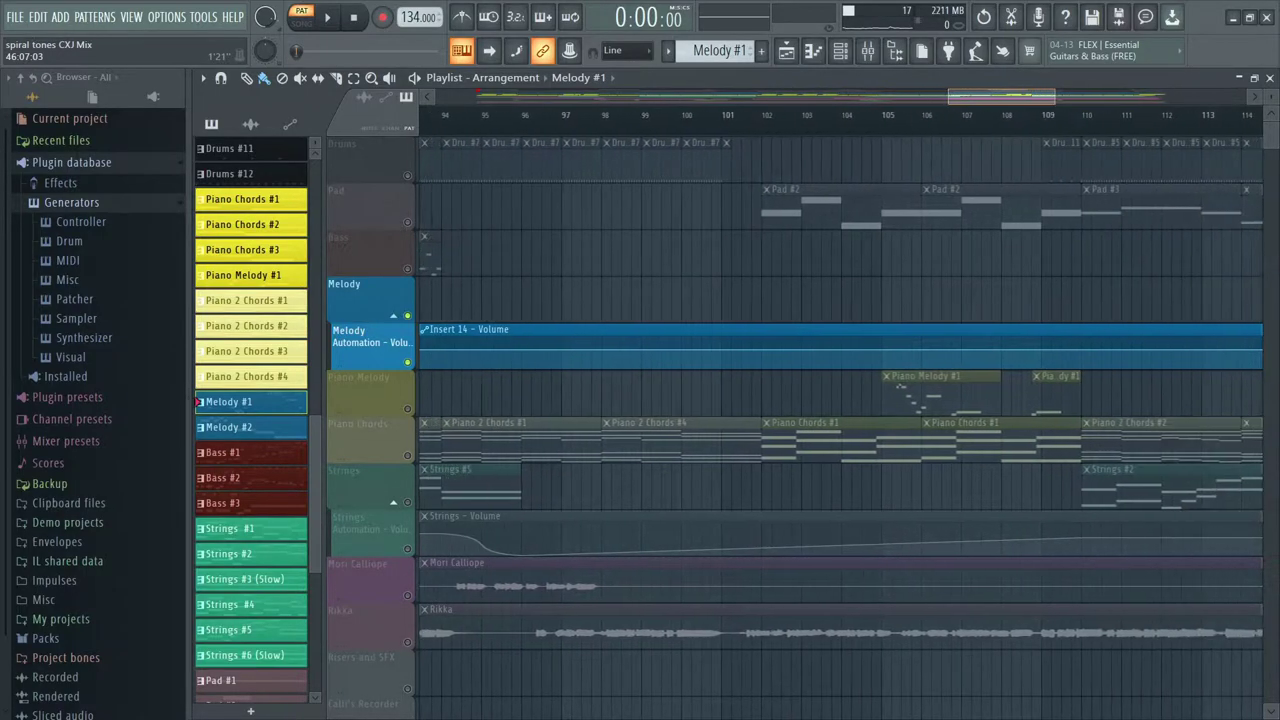
scroll(840, 400, right, 2)
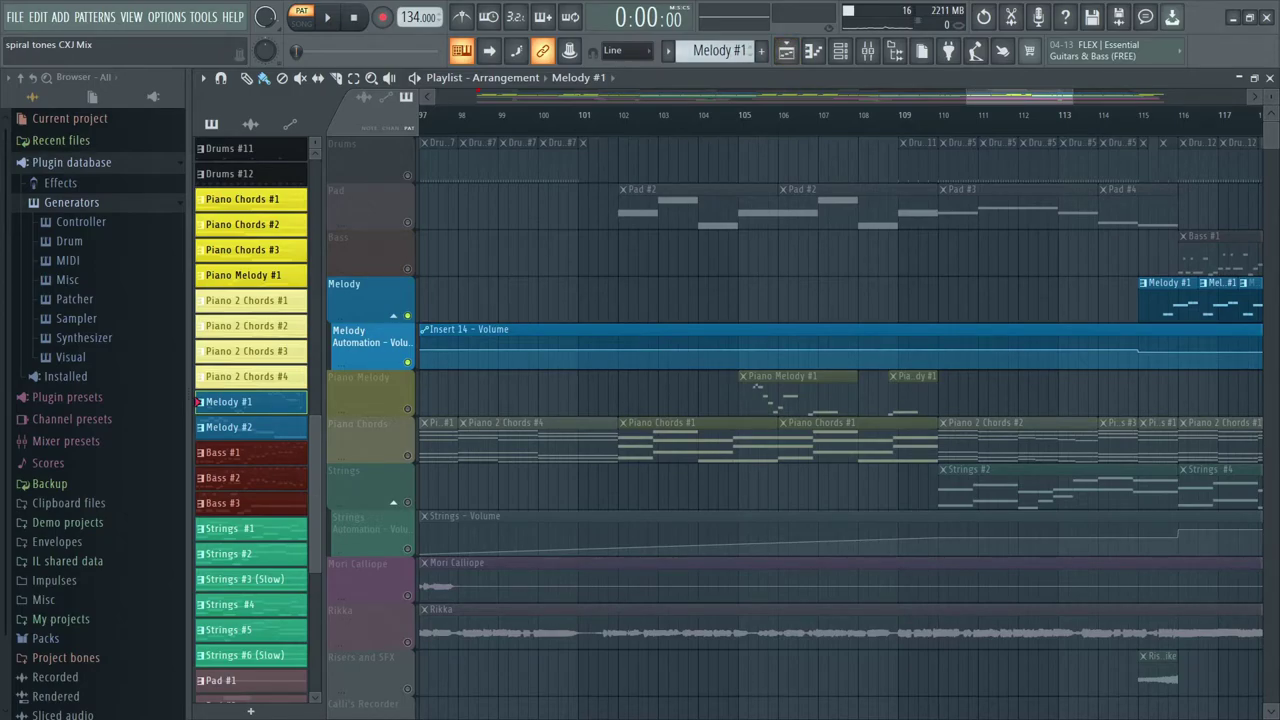
scroll(840, 400, right, 7)
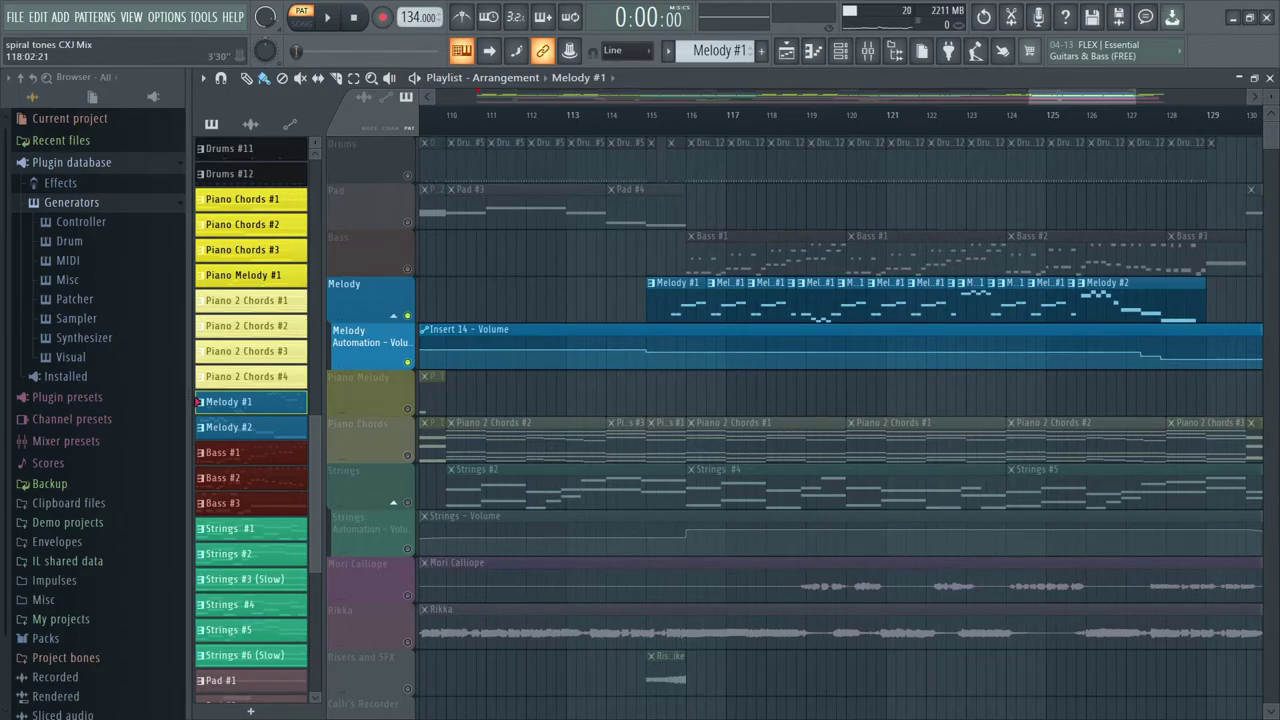
- Switch back to song mode, play the Melody clips from bar 124 to about bar 129, and stop playback
key(space)
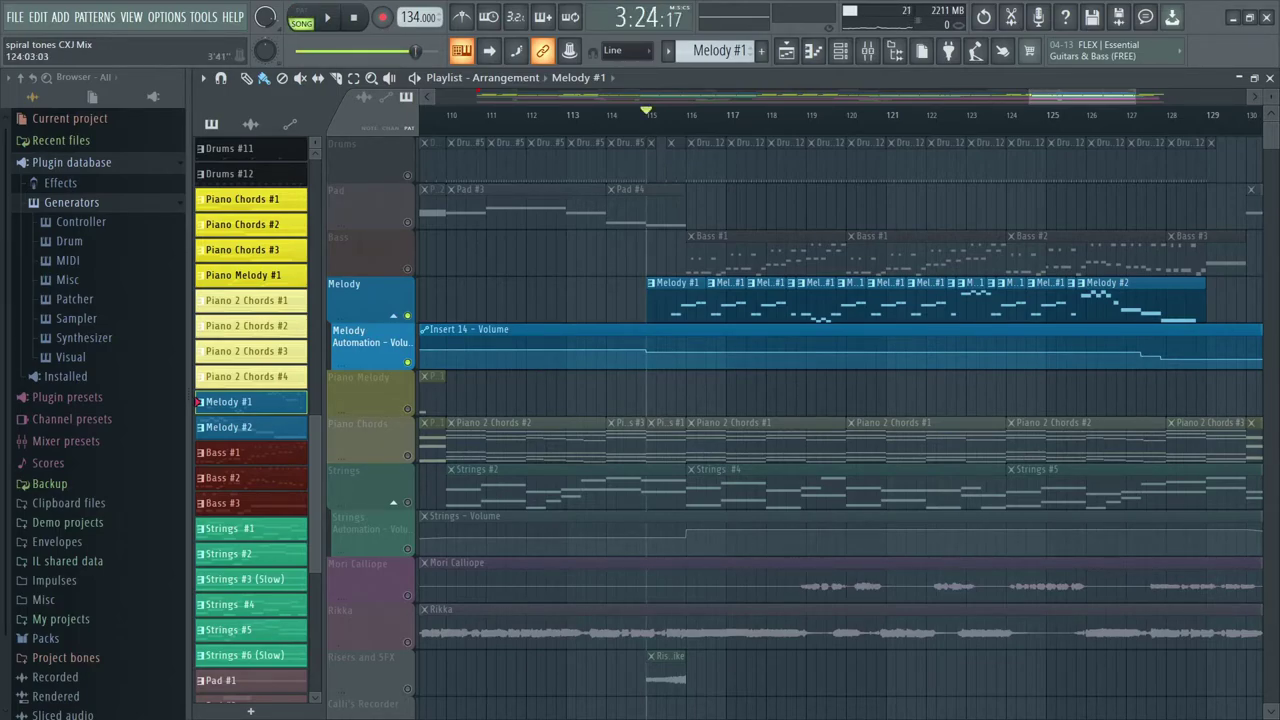
click(1008, 114)
key(space)
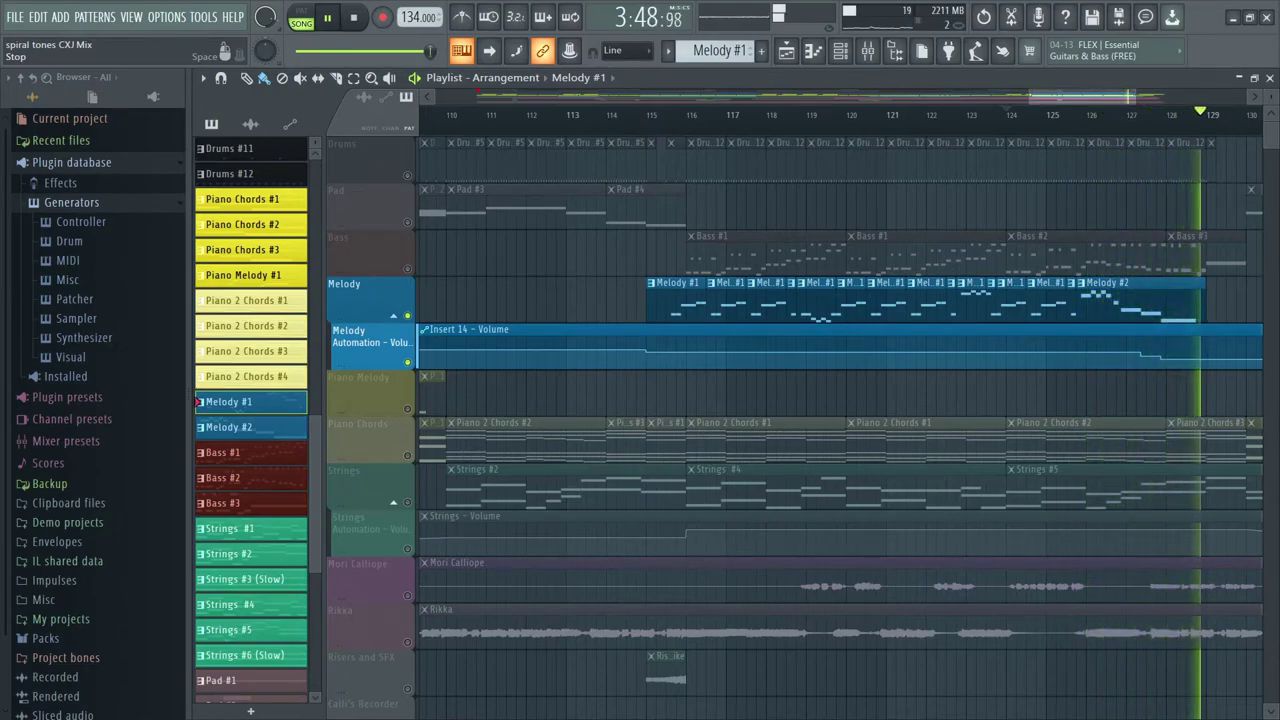
key(space)
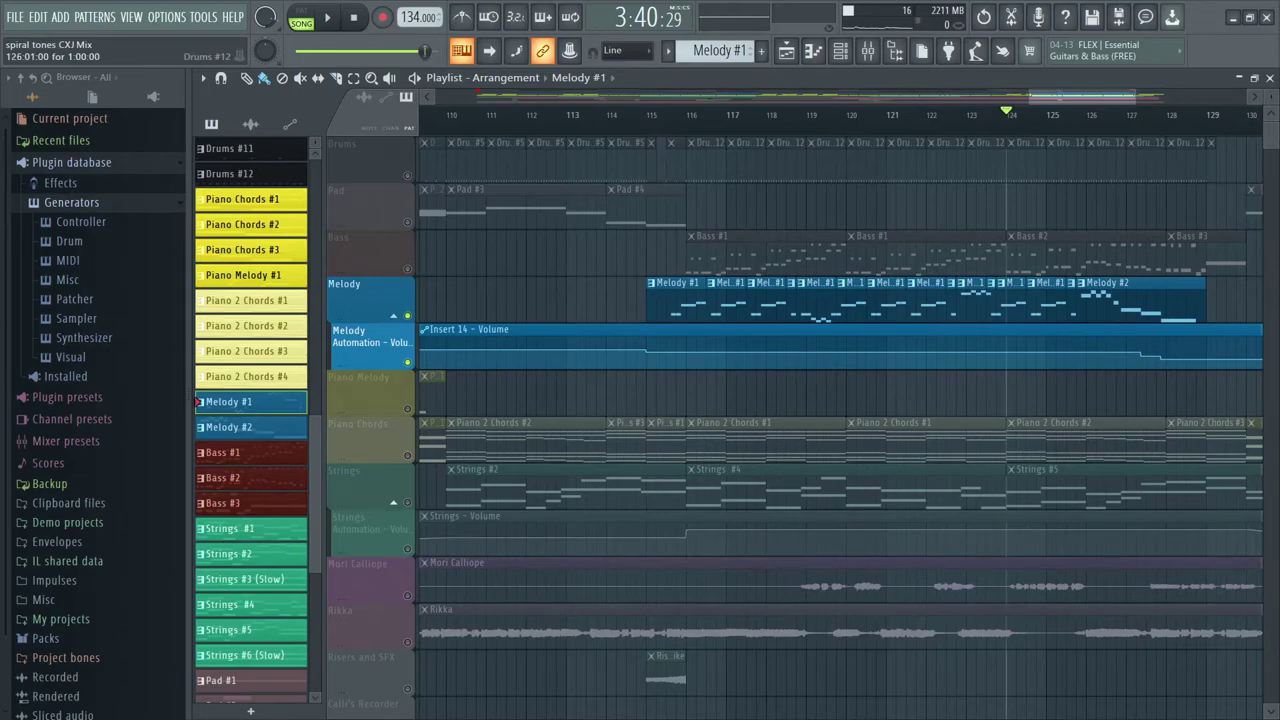
- Re-enable all tracks, play the full arrangement from about bar 125 to bar 130, and stop playback
drag(1085, 96, 1114, 96)
right_click(407, 362)
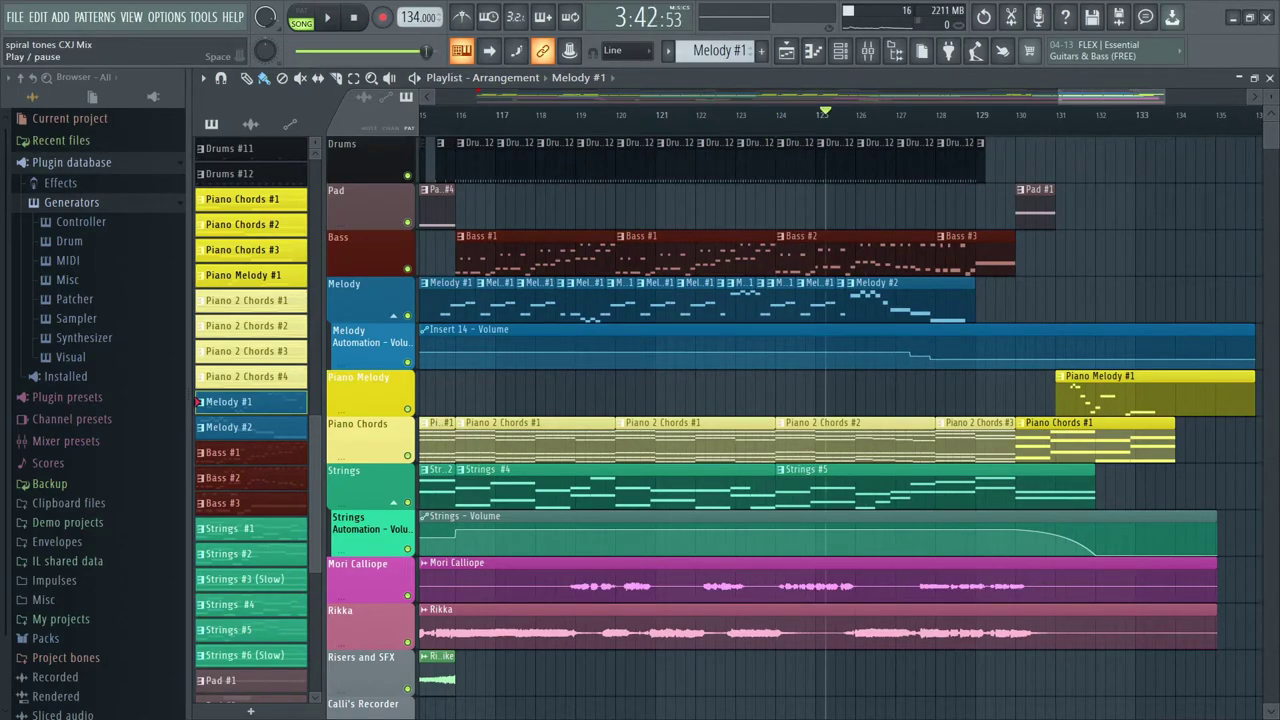
key(space)
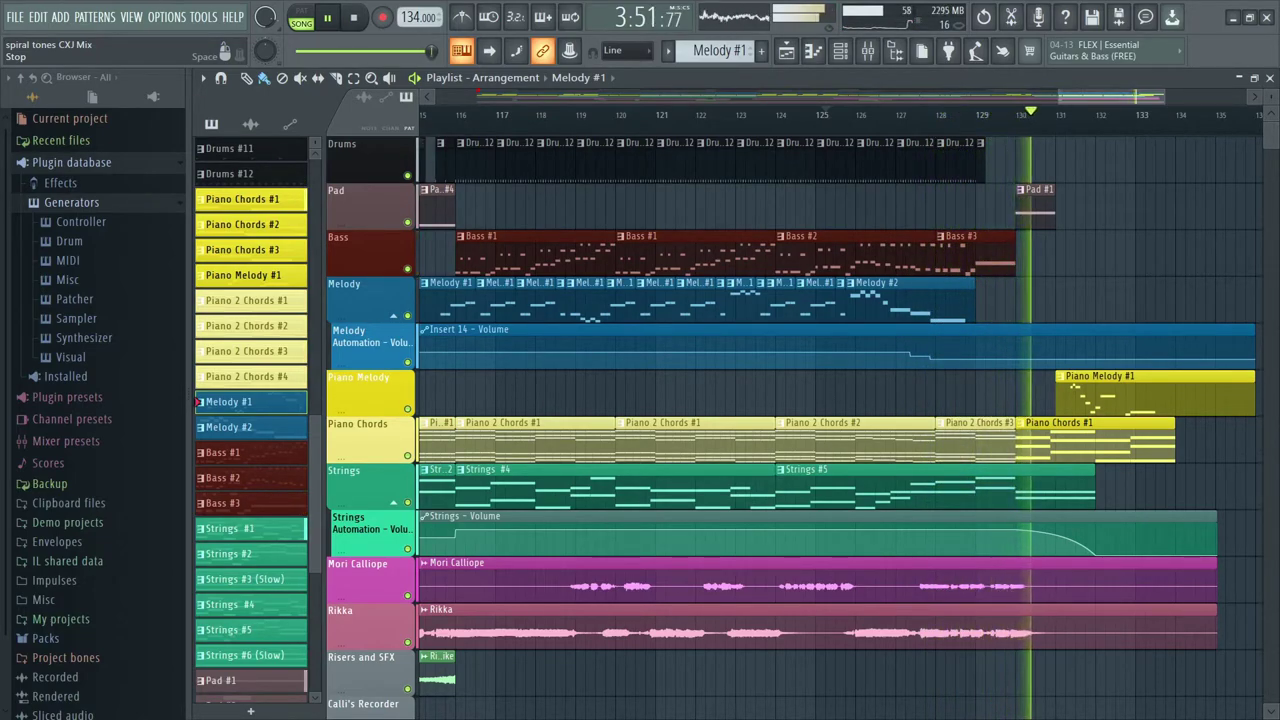
key(space)
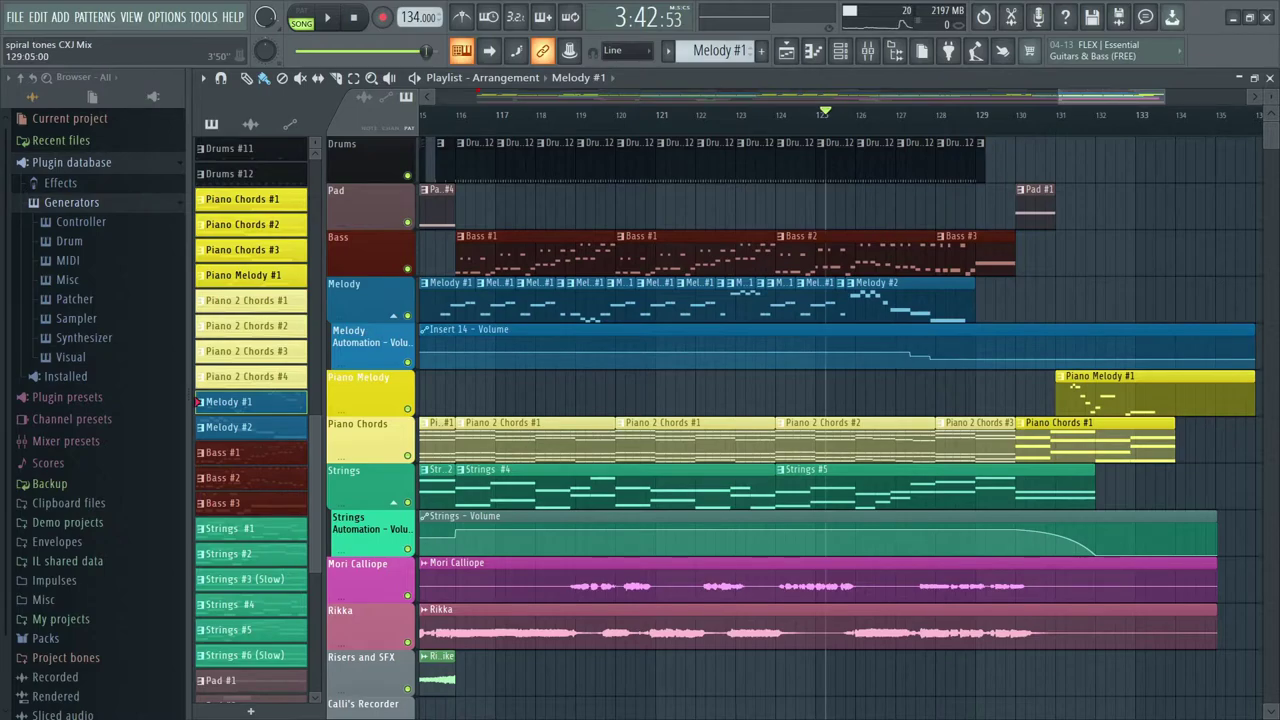
- Solo the Strings track in the playlist together with its Strings volume automation track
drag(1110, 96, 1099, 96)
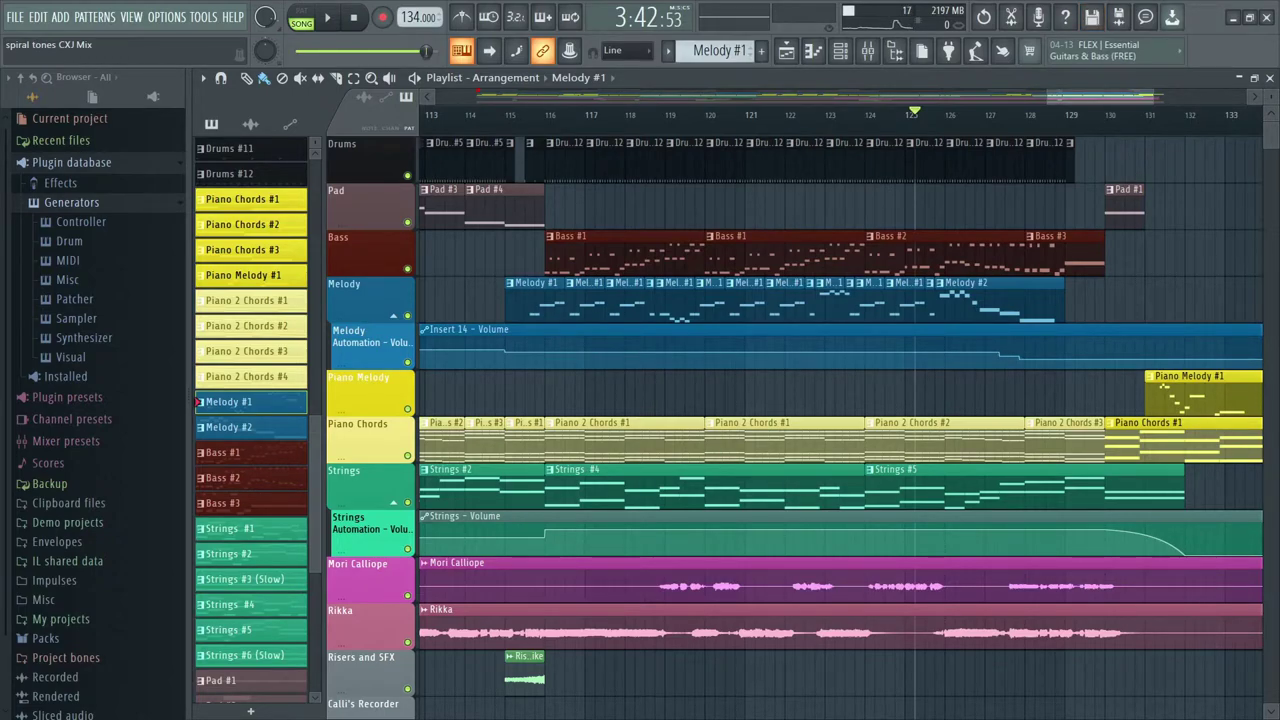
scroll(840, 400, left, 10)
scroll(840, 400, left, 20)
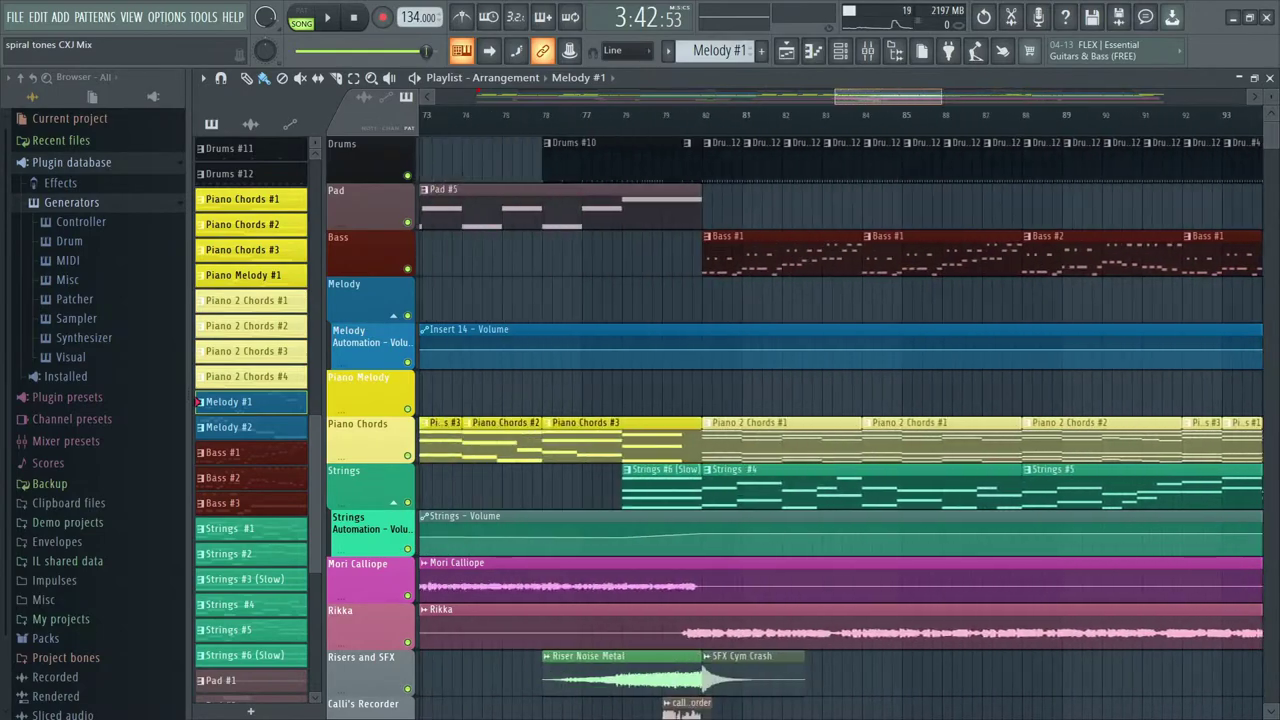
scroll(840, 400, left, 6)
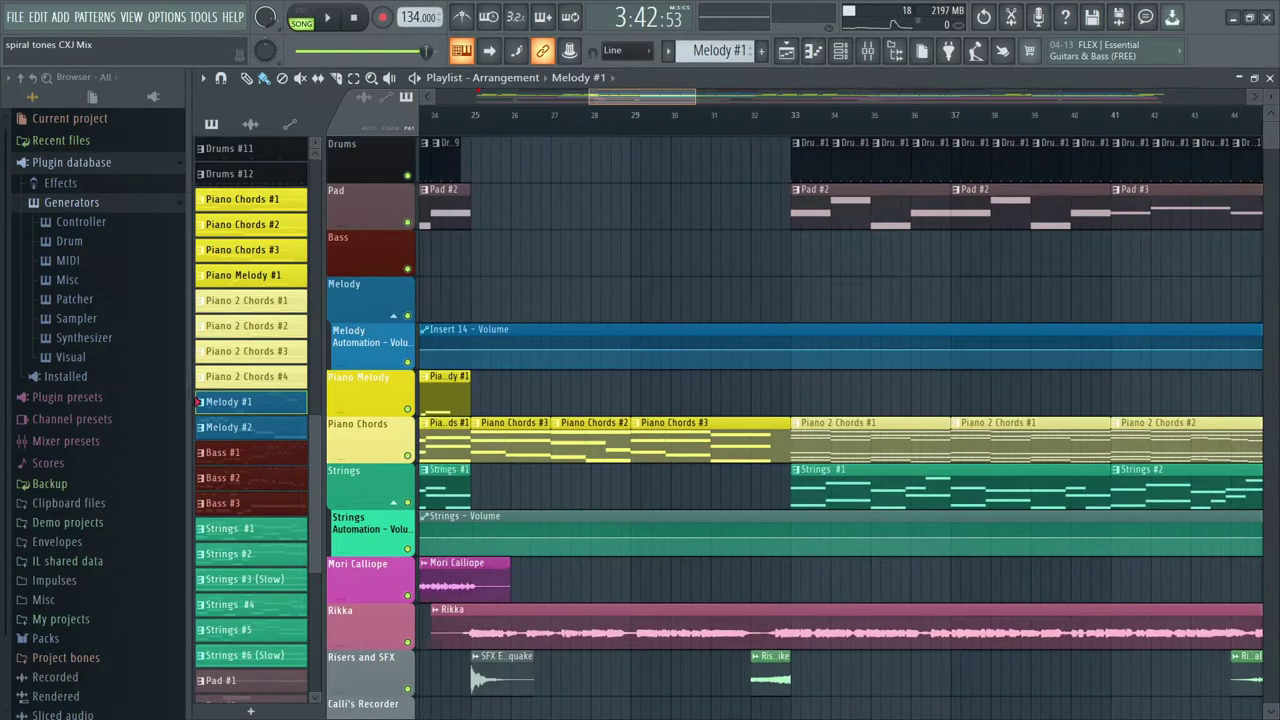
right_click(407, 502)
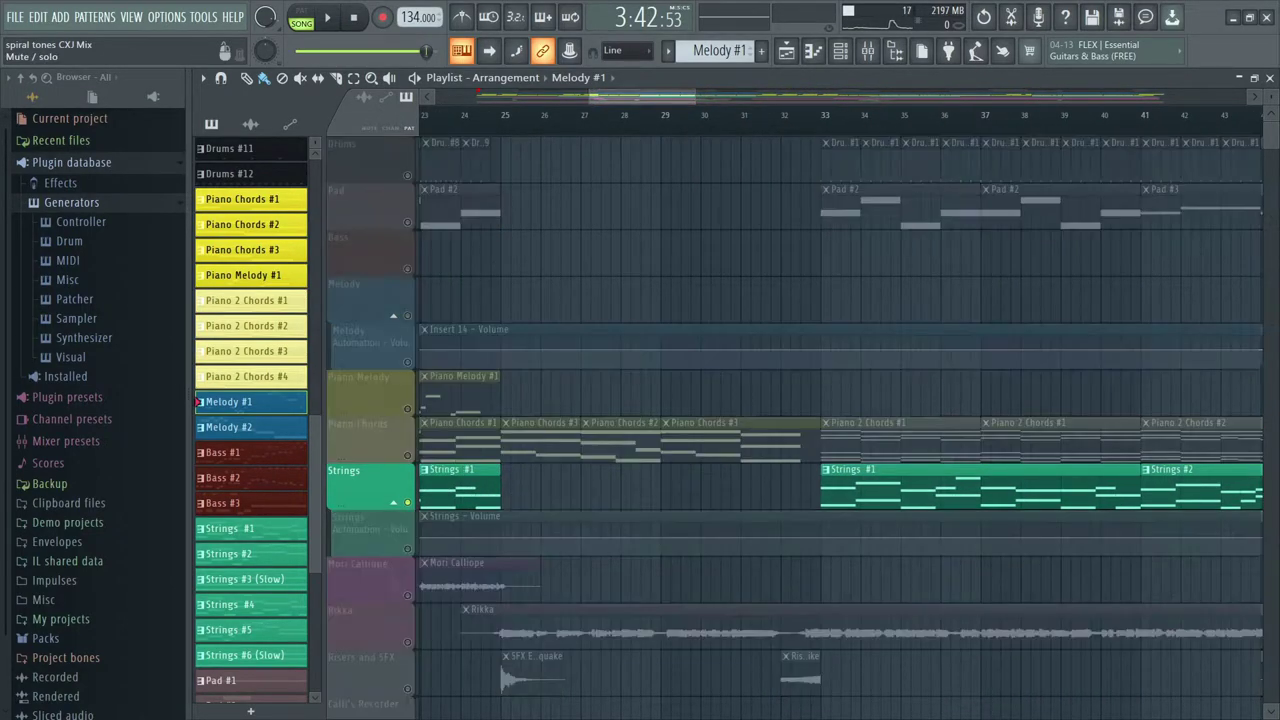
right_click(407, 549)
ctrl+click(407, 502)
click(407, 549)
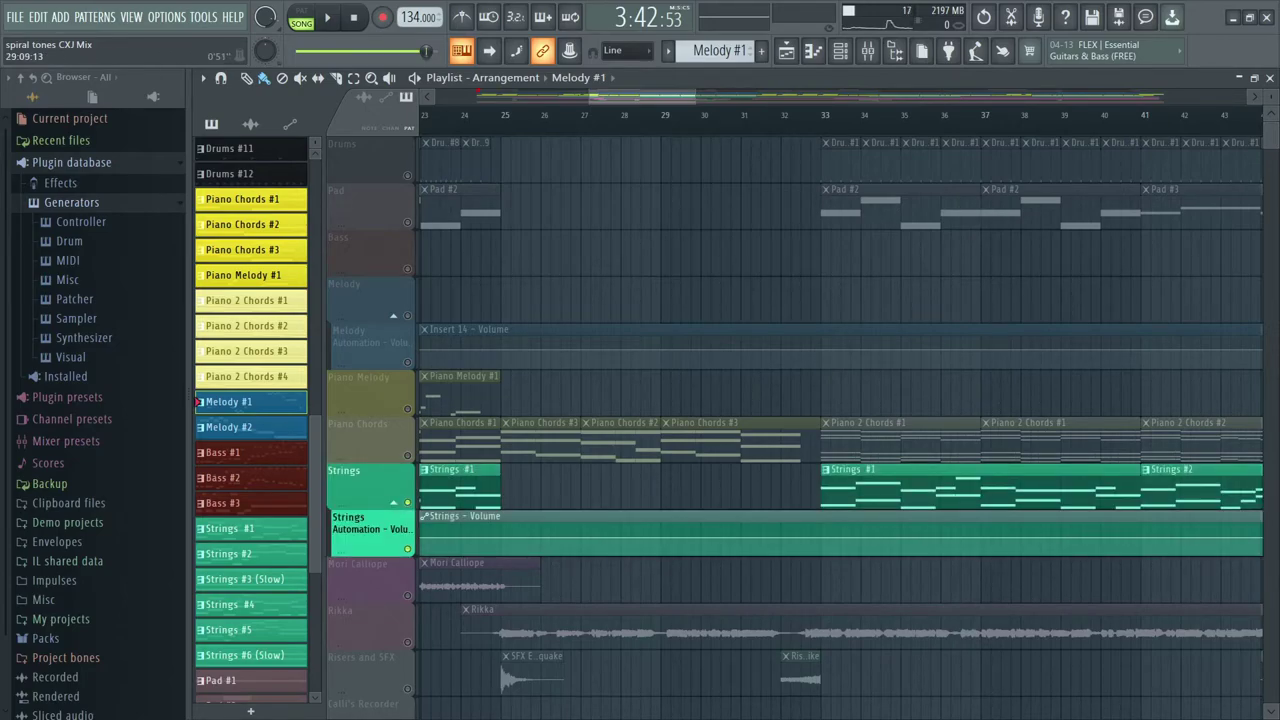
- Play the soloed Strings #1 clip from bar 17 to about bar 25, and stop playback
scroll(683, 400, left, 6)
scroll(683, 400, right, 2)
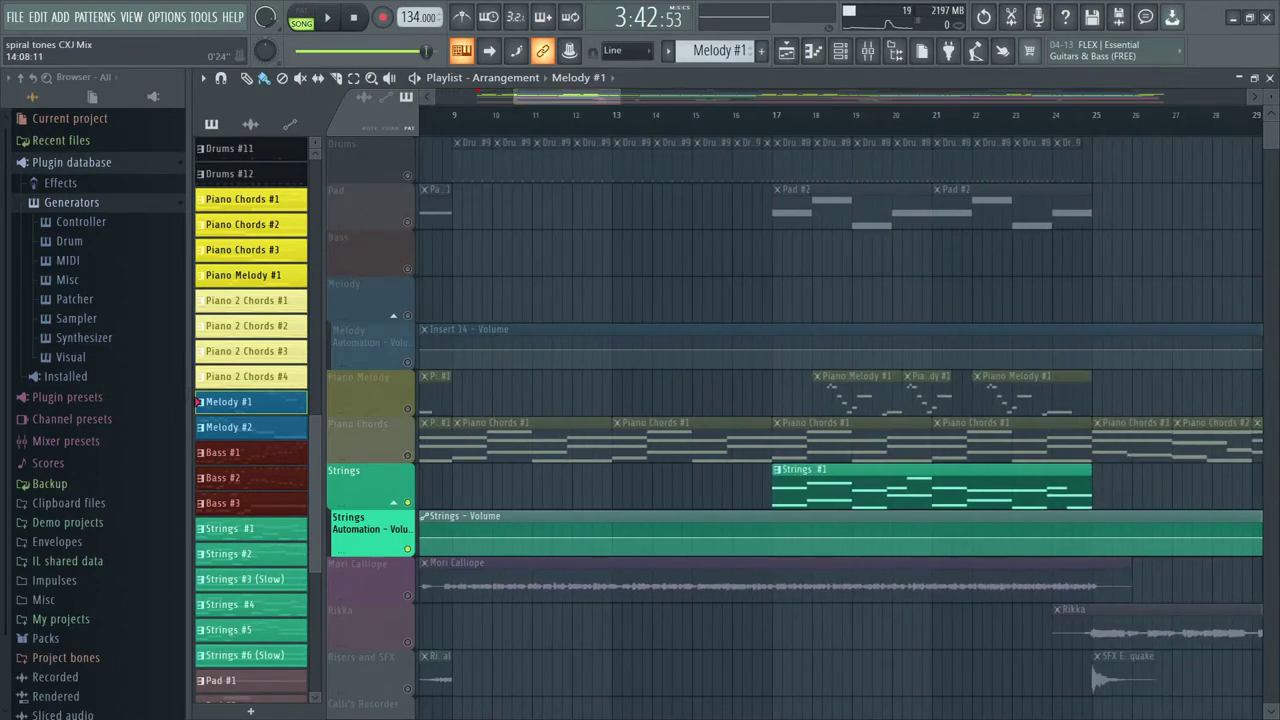
click(780, 115)
click(772, 115)
key(space)
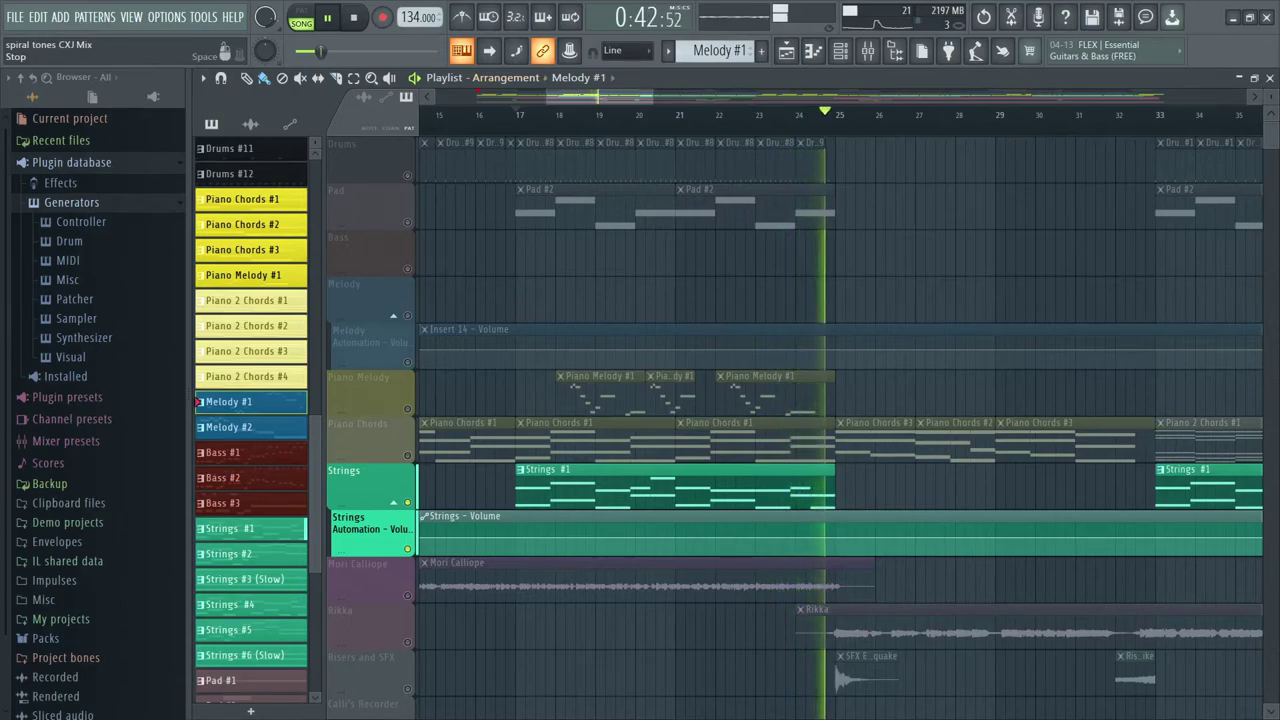
key(space)
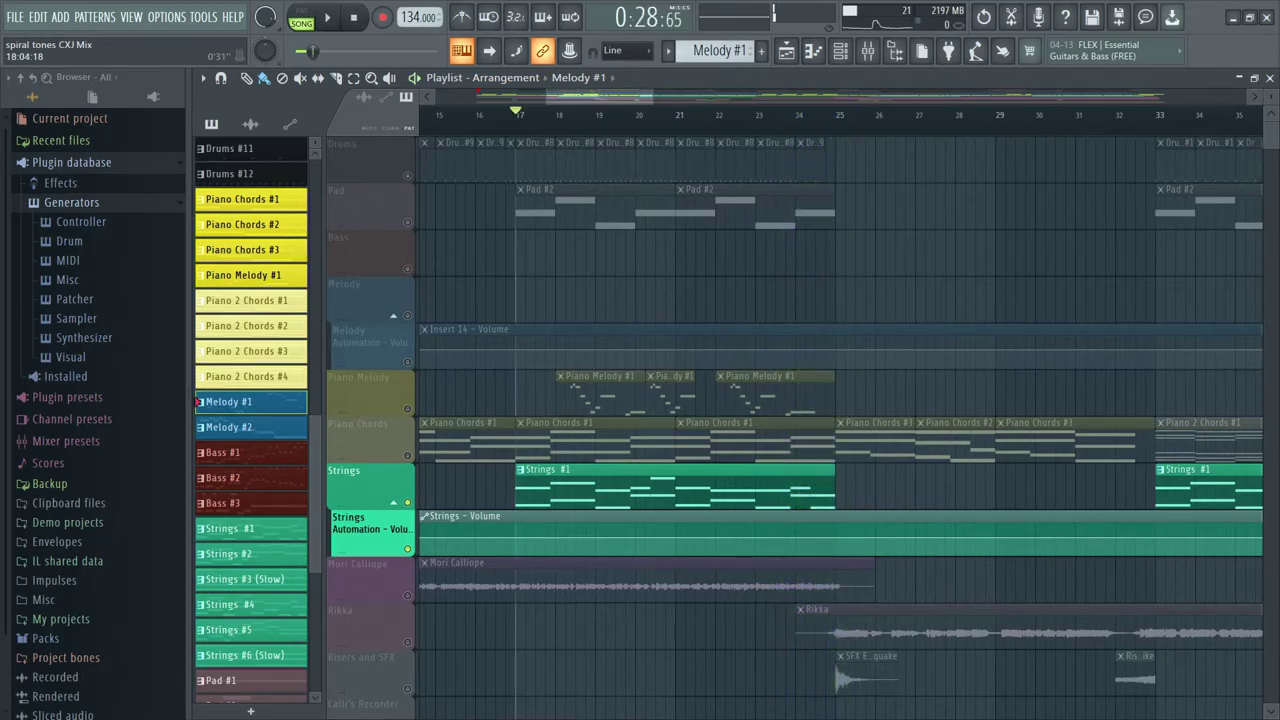
- Play the next Strings #1 clip from bar 33 to about bar 41, and stop playback
scroll(840, 420, left, 2)
scroll(840, 420, right, 7)
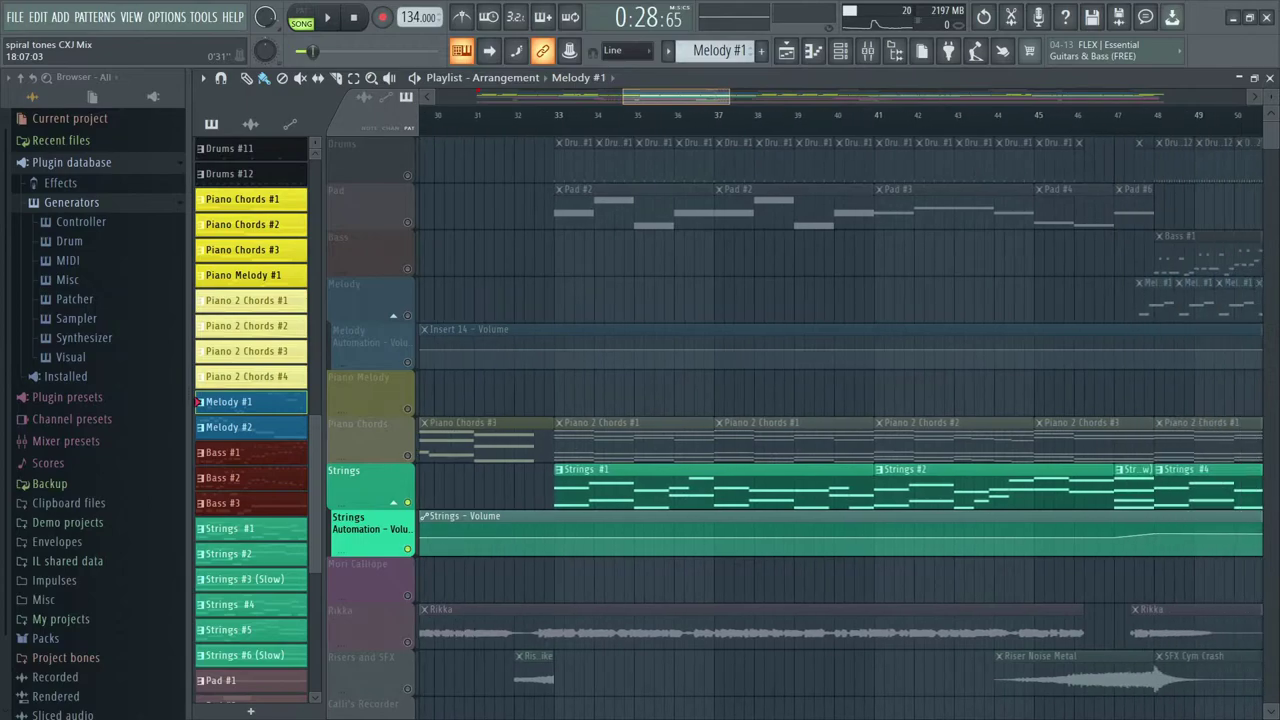
click(553, 115)
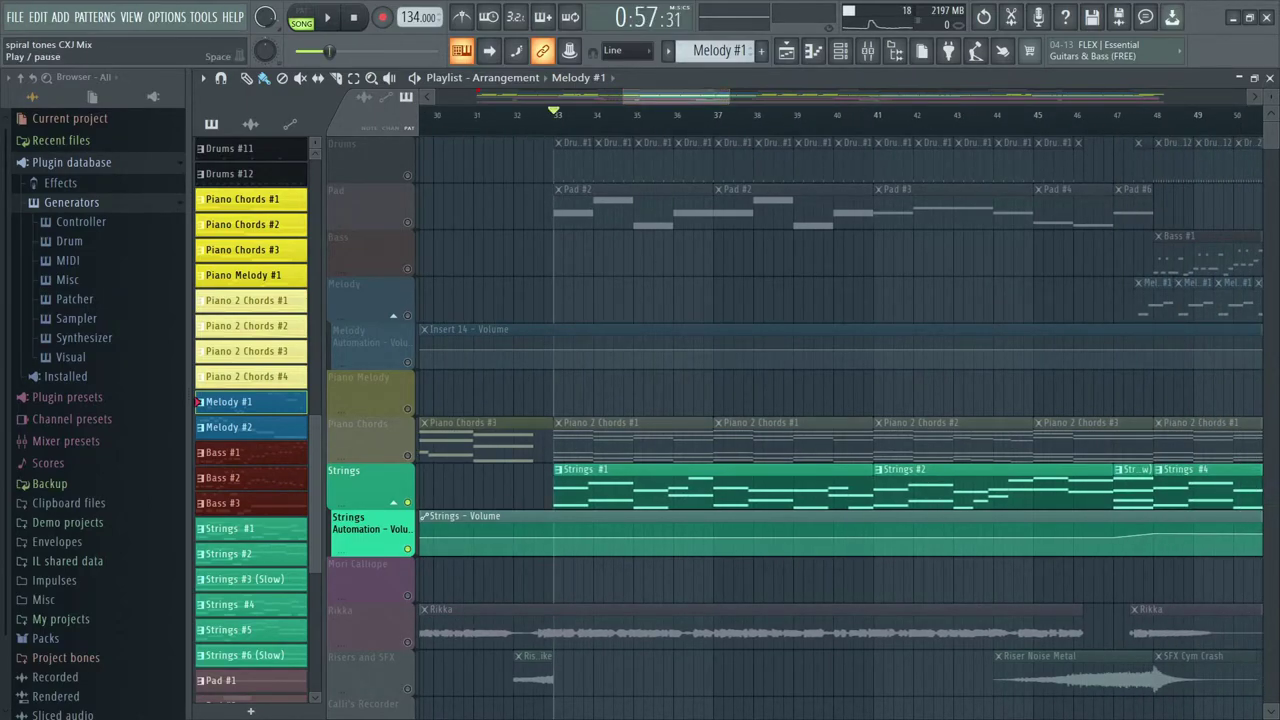
key(space)
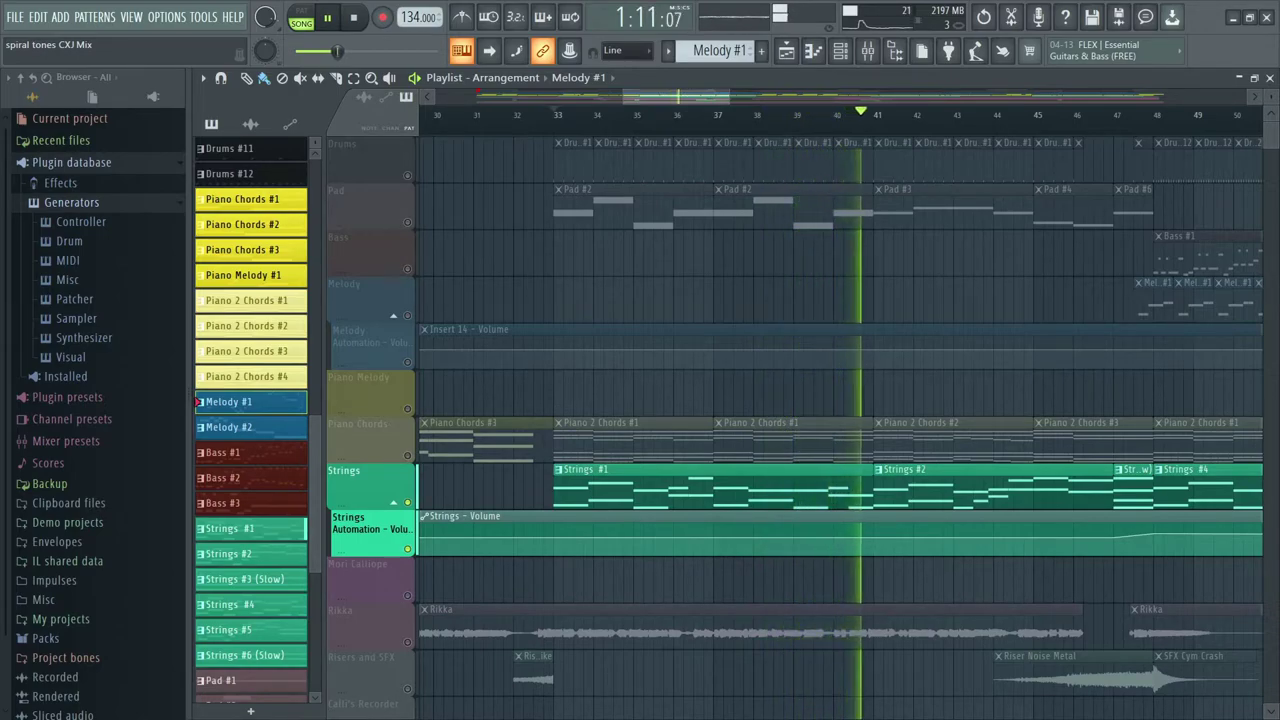
key(space)
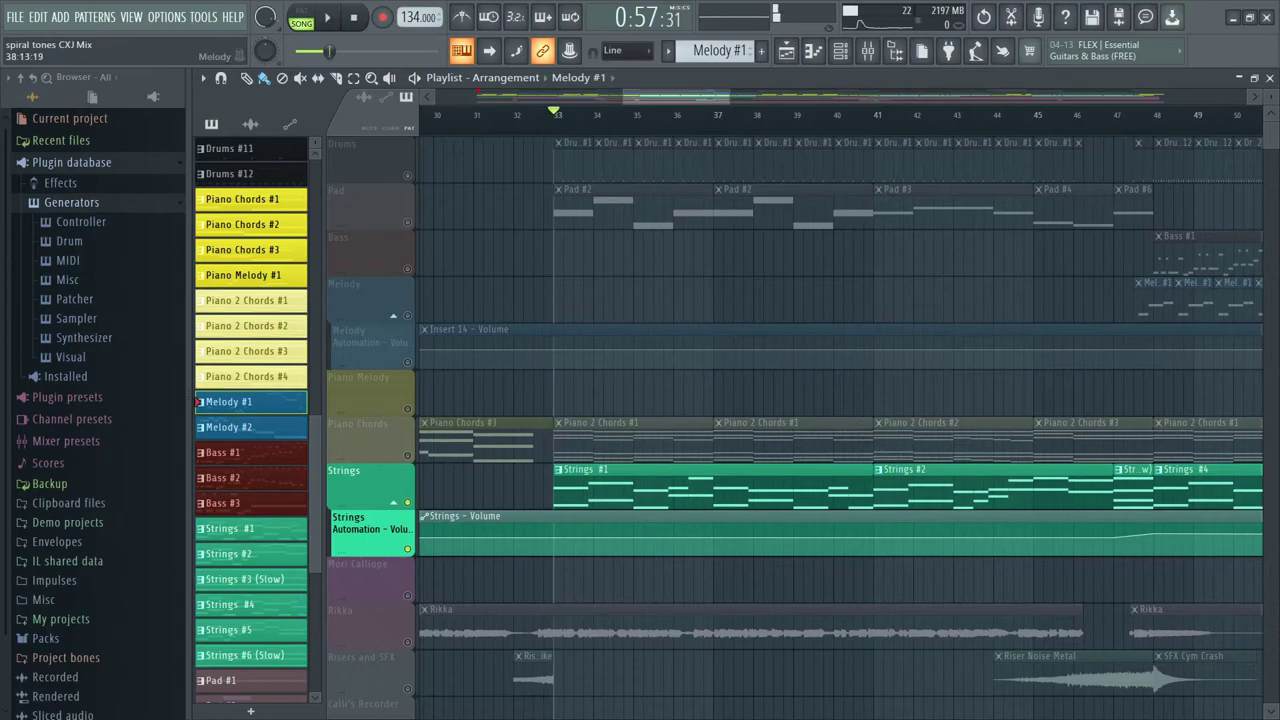
- Review the Strings clips between bars 35 and 55, play the Strings #4 clip from bar 48, and stop playback
scroll(840, 420, right, 3)
scroll(840, 400, left, 2)
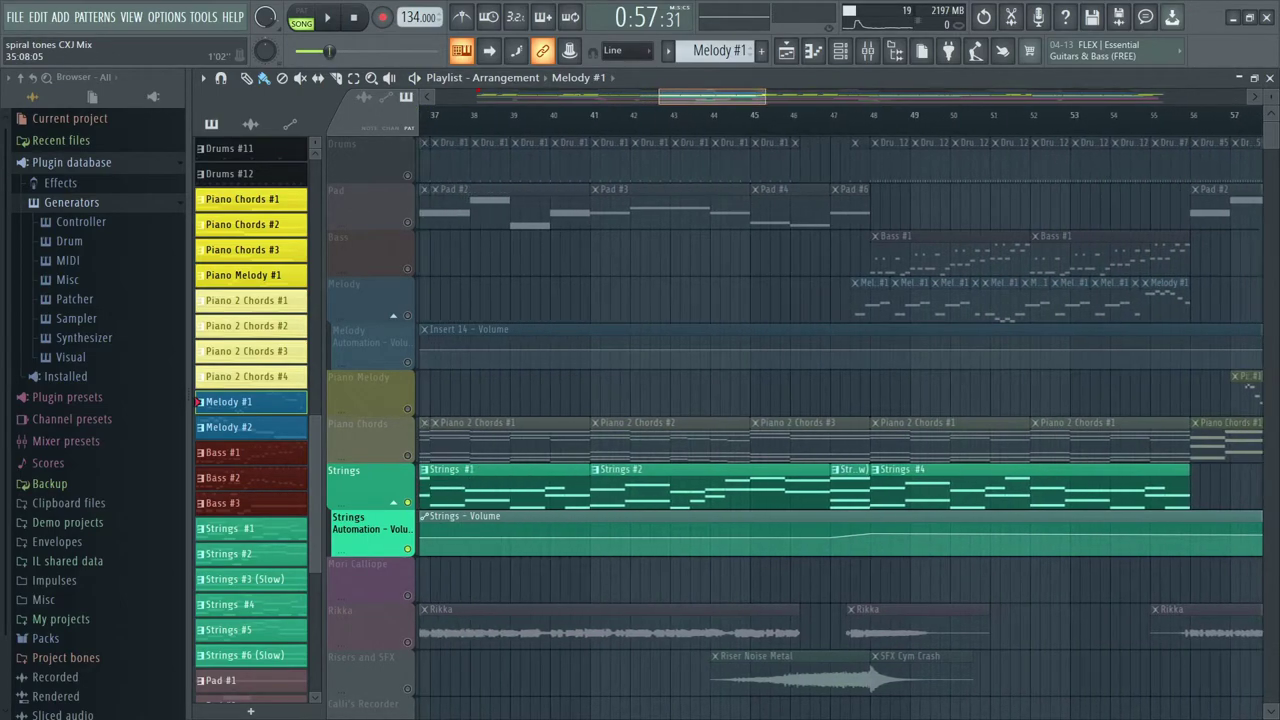
scroll(840, 400, left, 2)
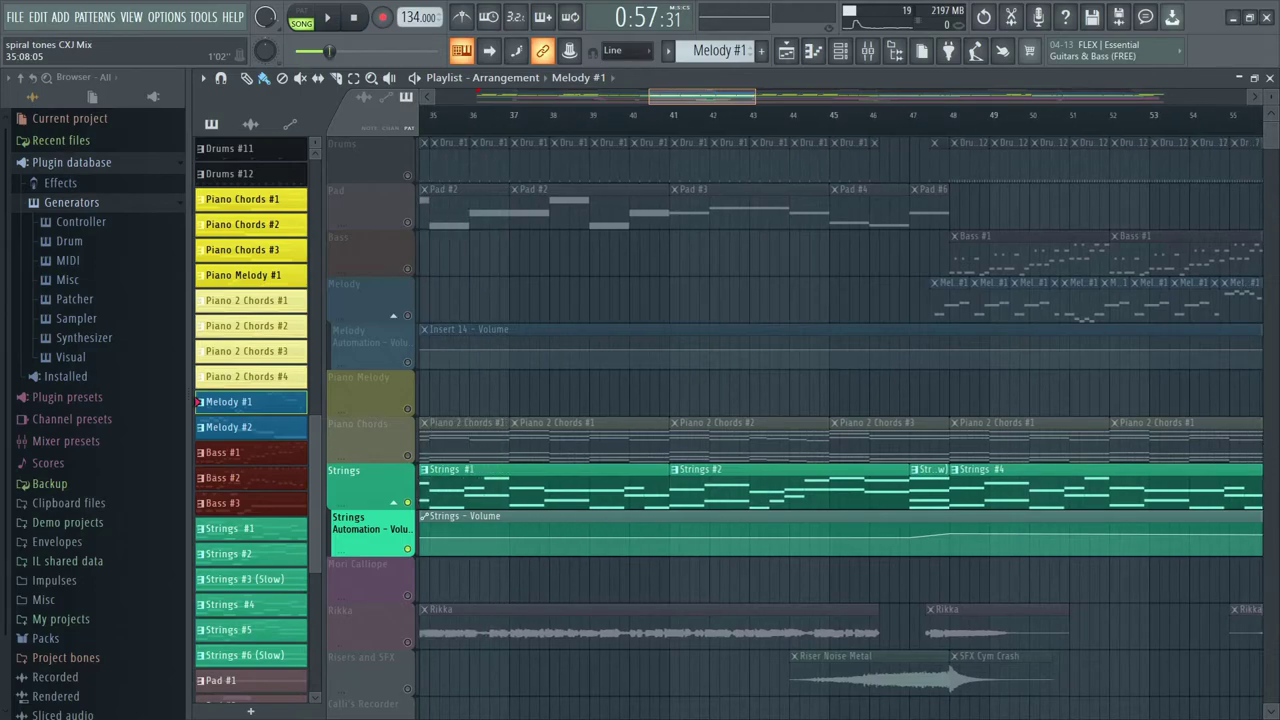
drag(701, 96, 702, 96)
click(664, 114)
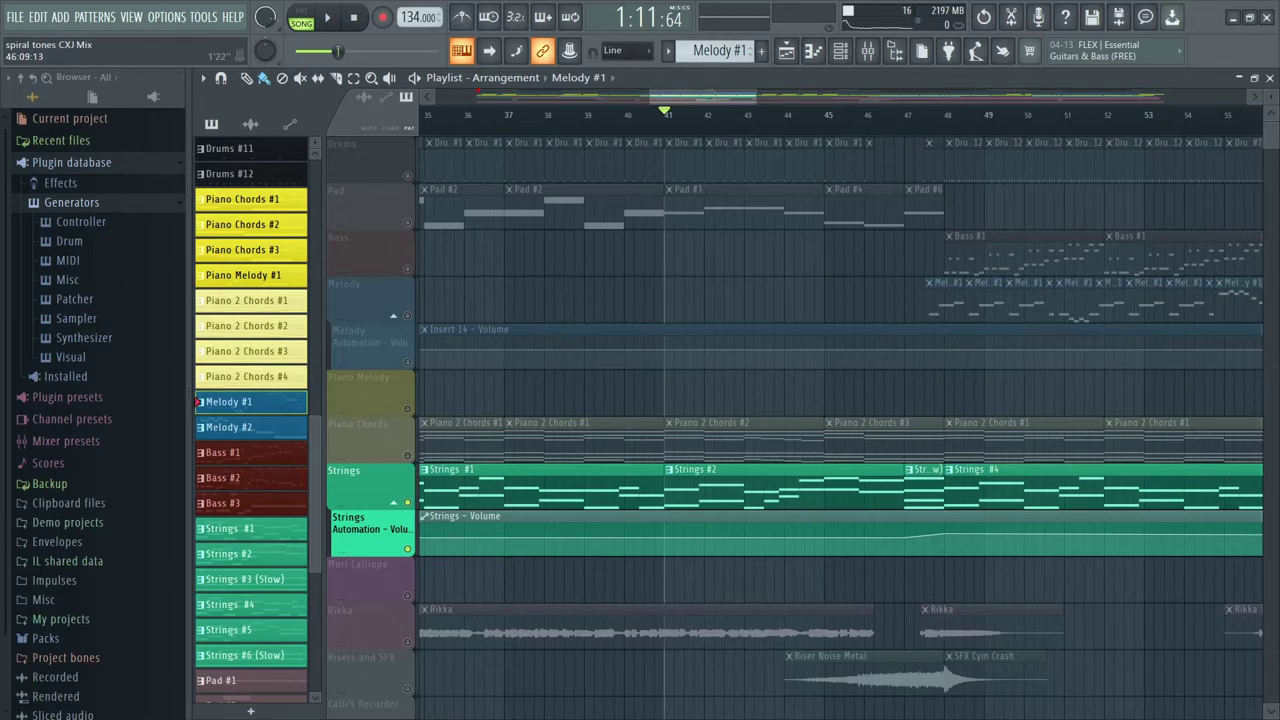
click(904, 113)
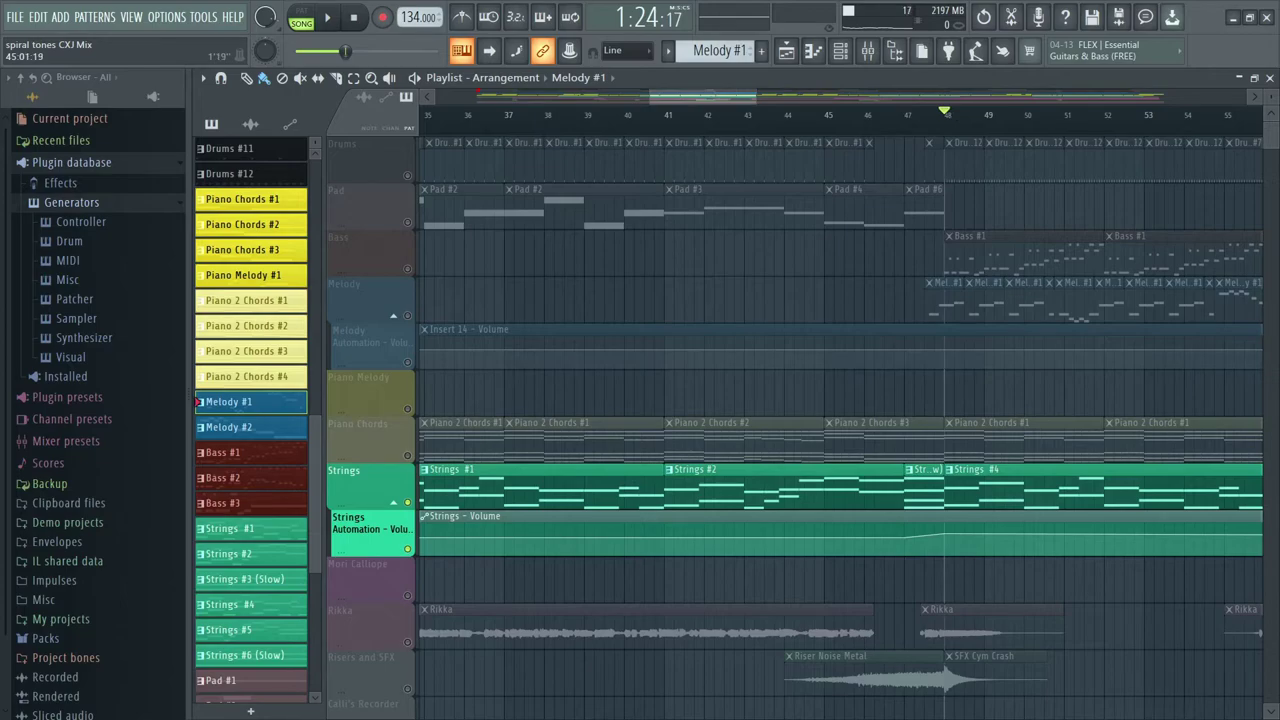
key(space)
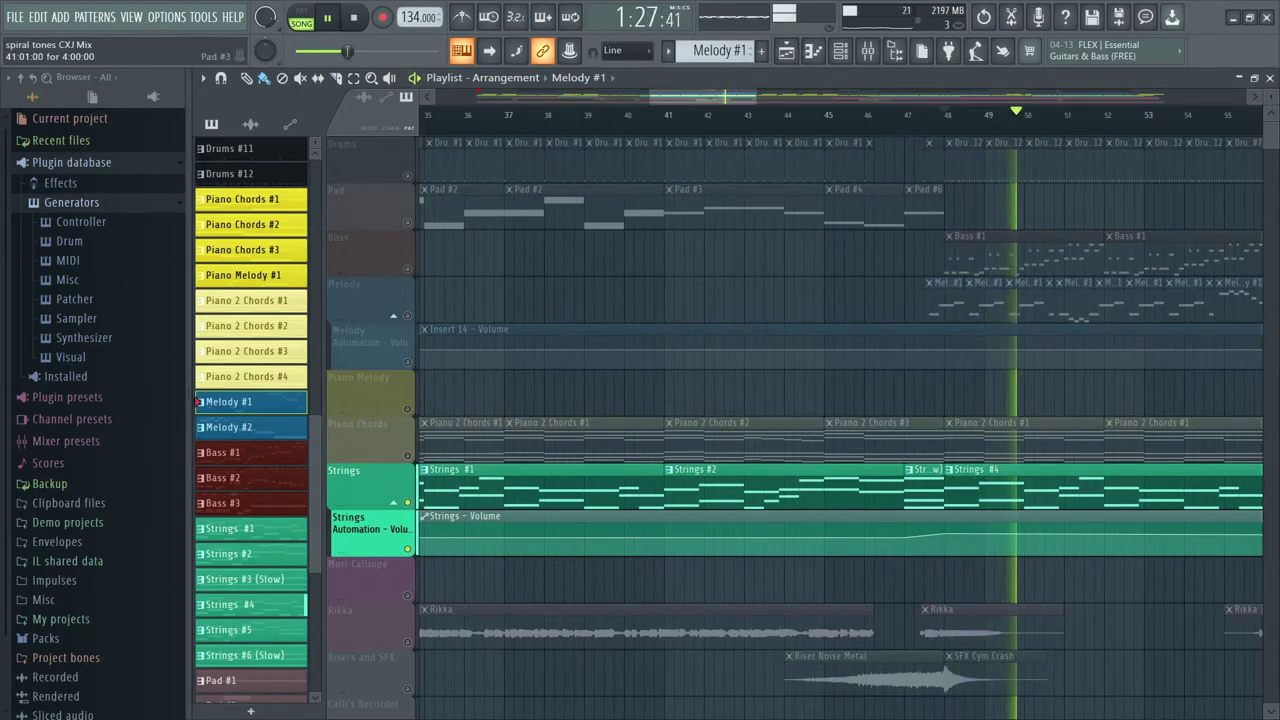
key(space)
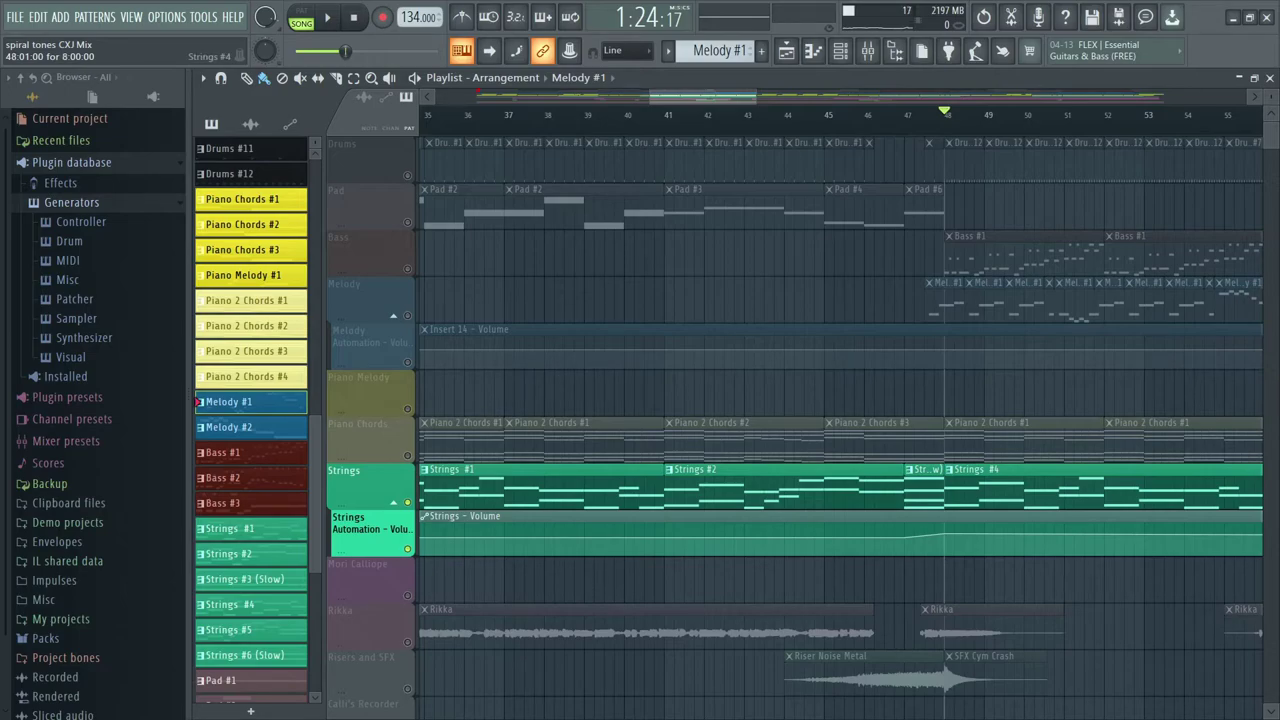
- Play the Strings #2 clip from bar 41 to about bar 43, and stop playback
click(675, 112)
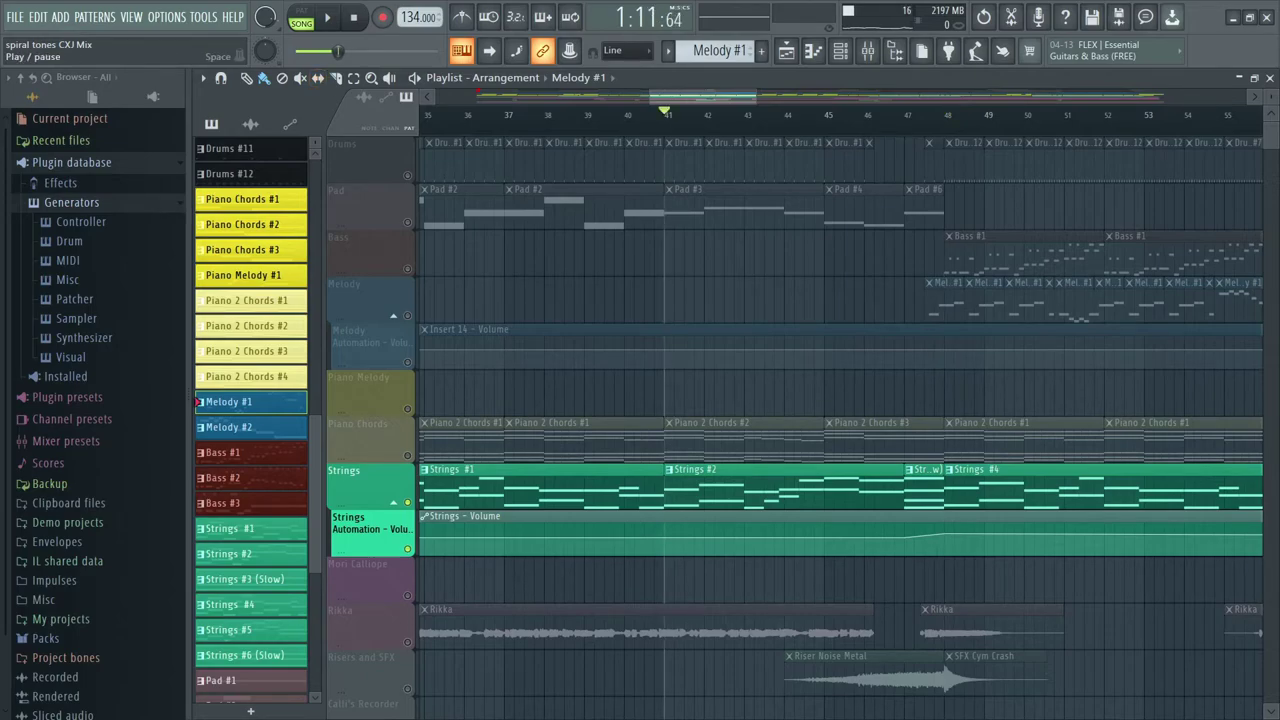
click(327, 17)
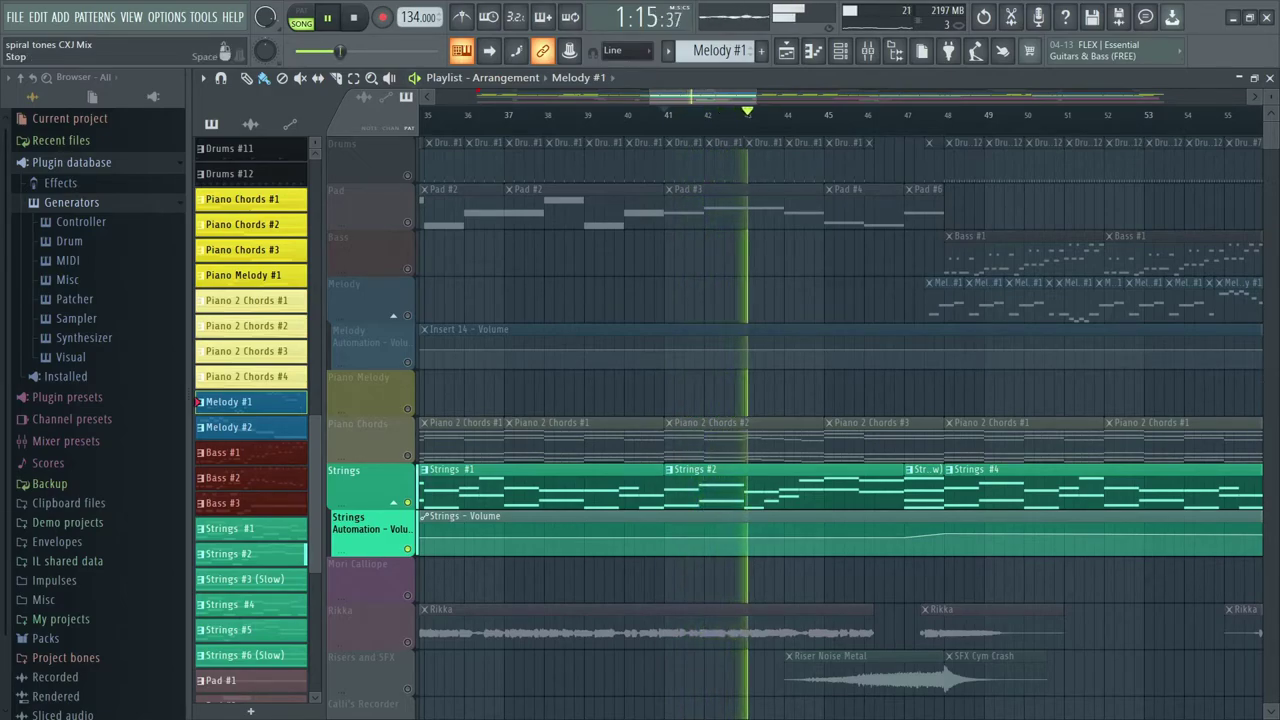
click(353, 17)
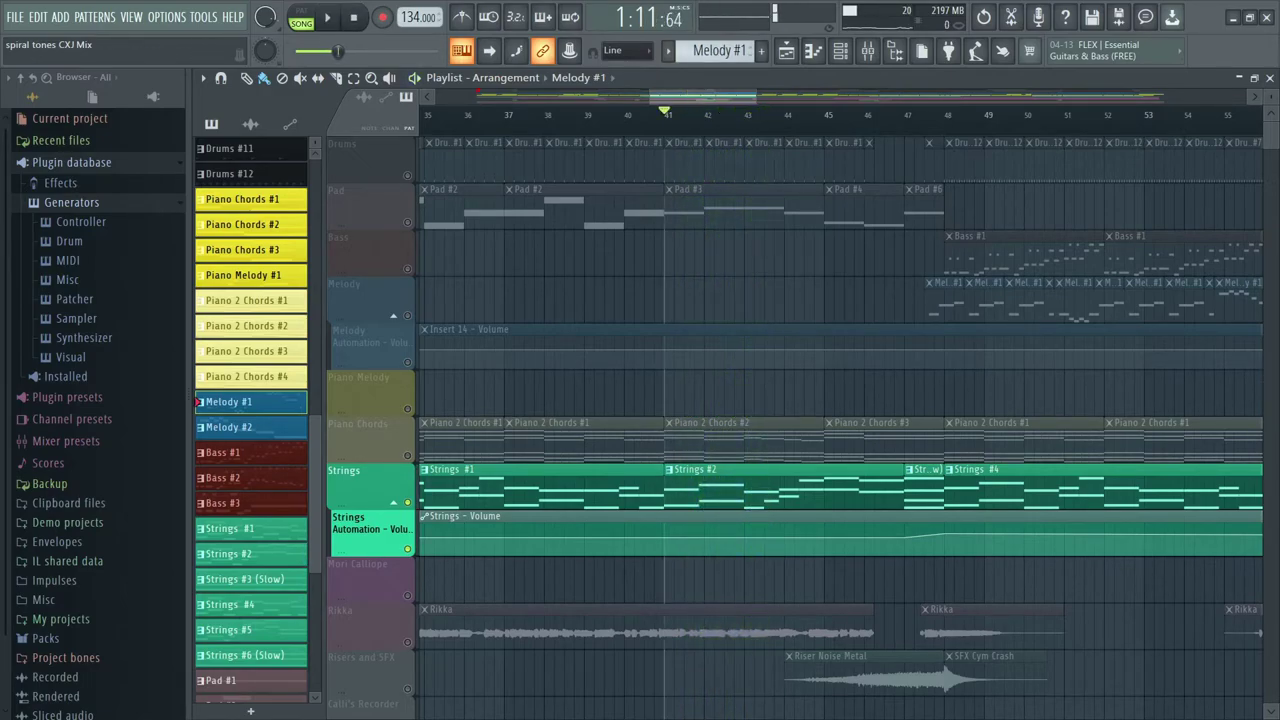
- Take the Strings track out of solo so all playlist tracks are enabled, with the view at the song's start
scroll(840, 420, right, 15)
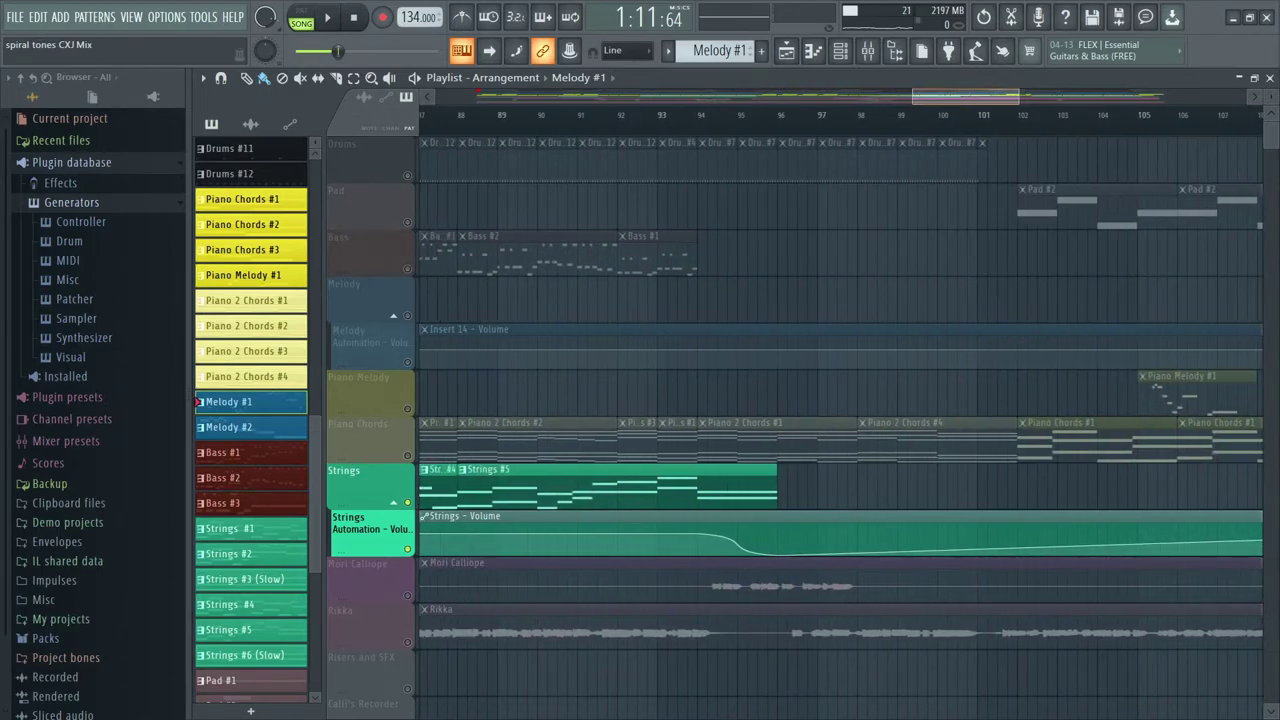
scroll(840, 420, left, 20)
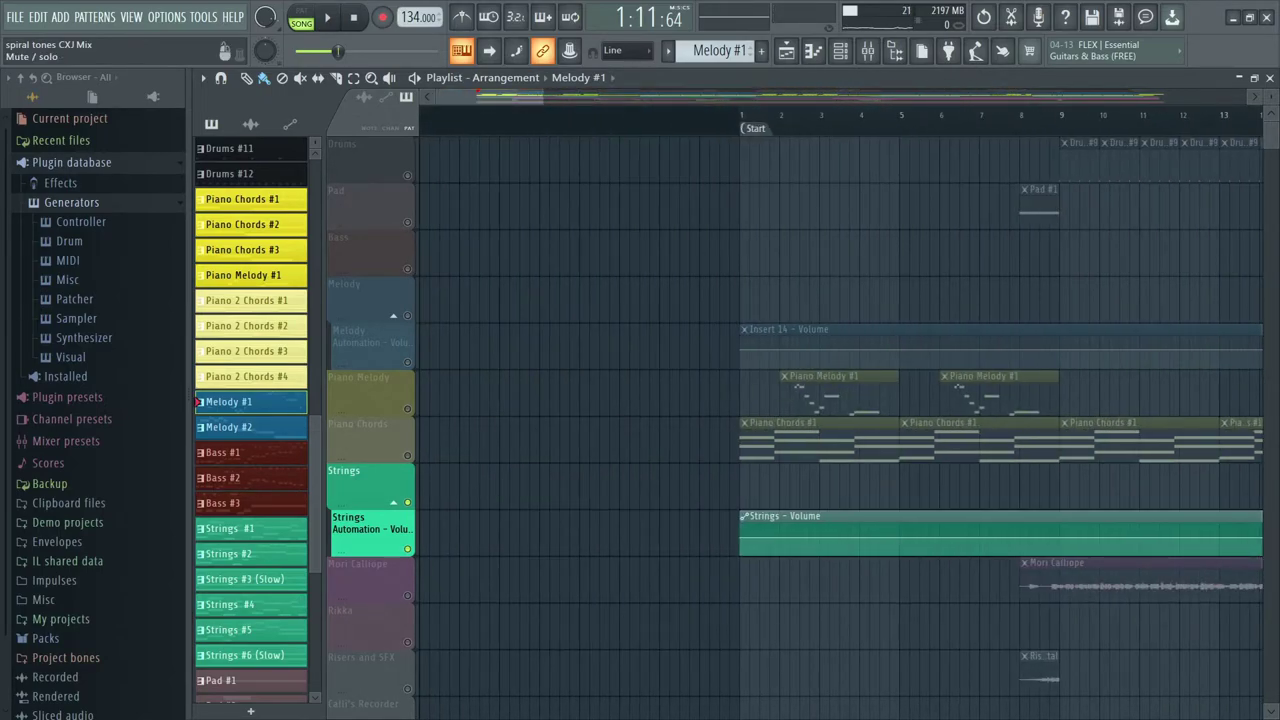
right_click(407, 502)
right_click(407, 502)
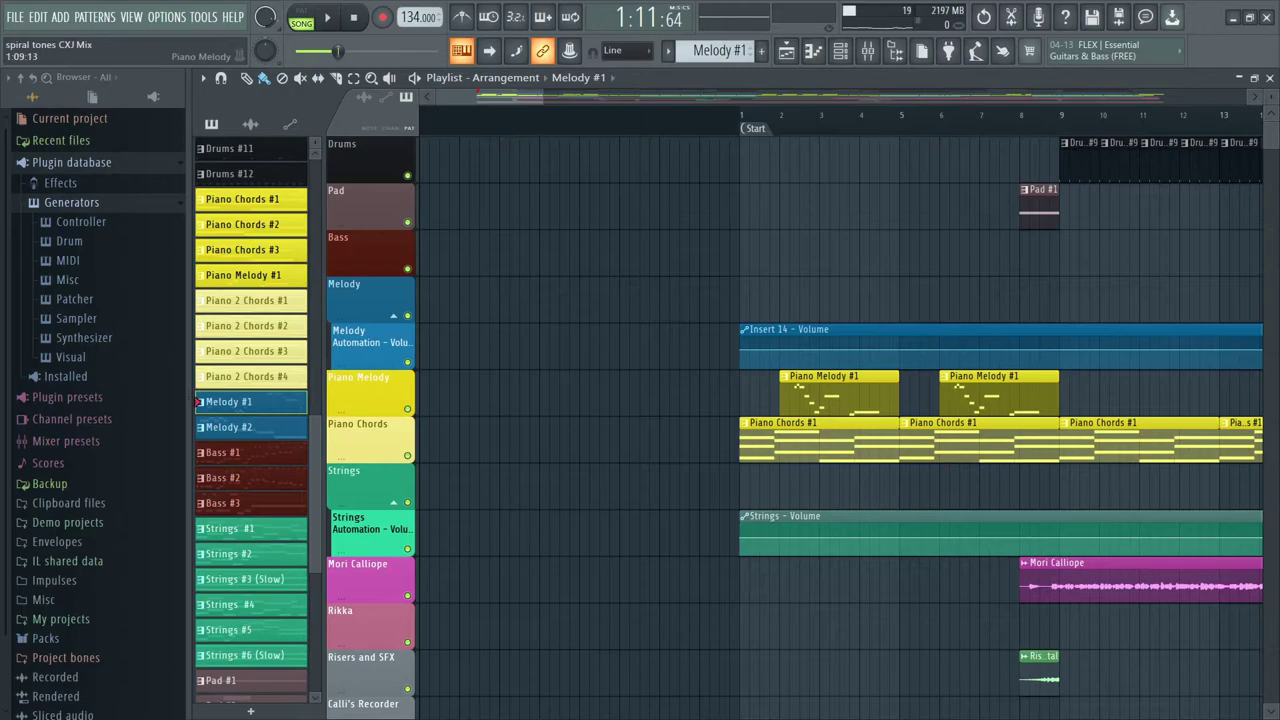
- Play the full arrangement from bar 45 through the riser and cymbal crash at bar 48, and stop playback
scroll(840, 420, down, 4)
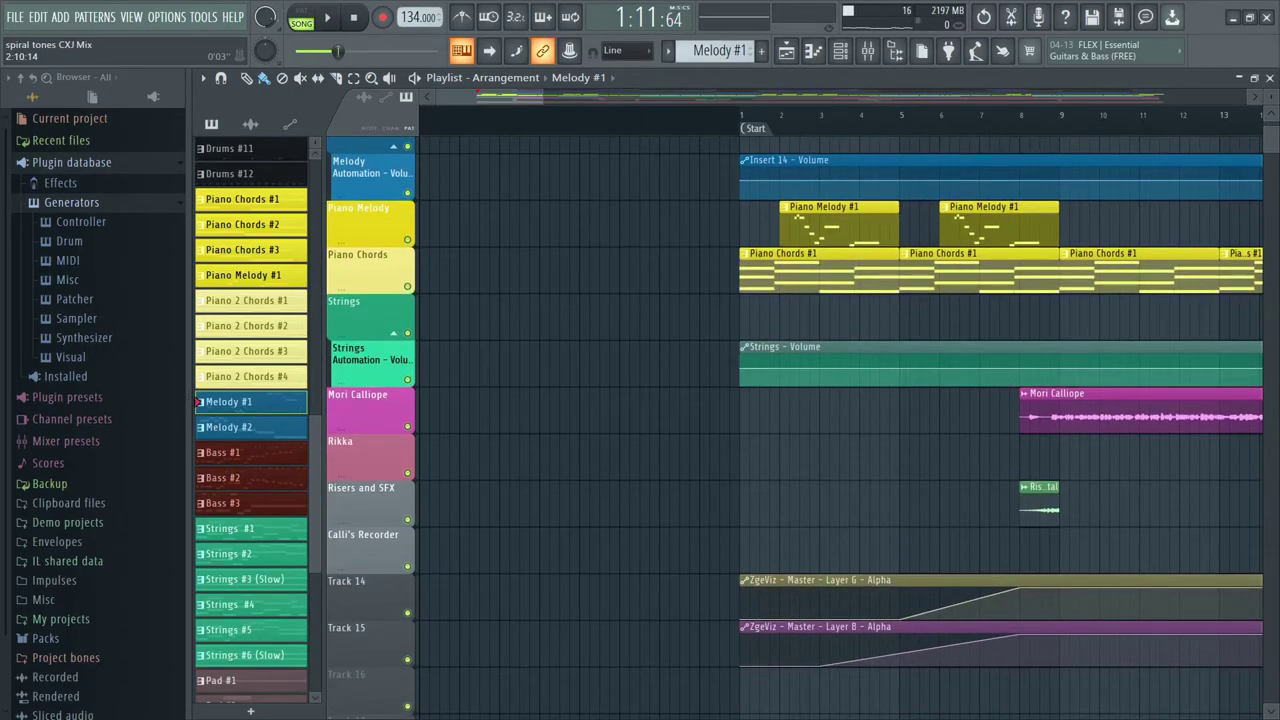
scroll(700, 415, right, 8)
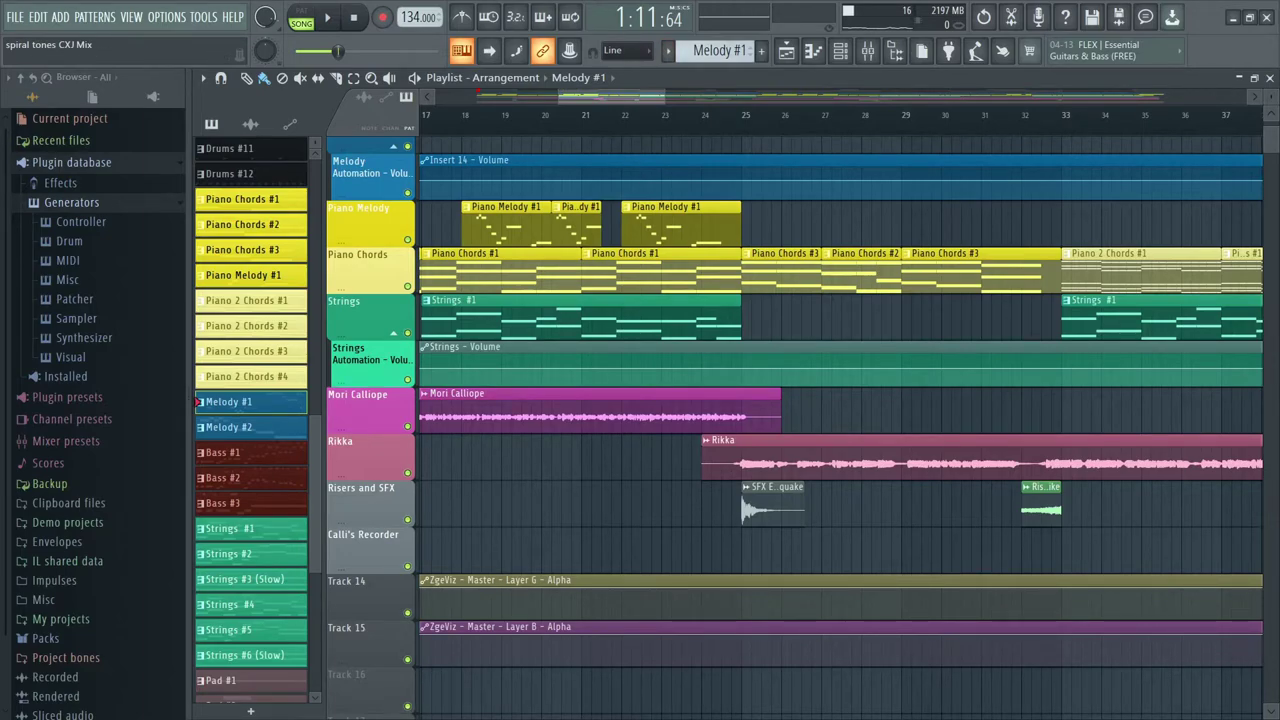
drag(636, 96, 514, 96)
scroll(840, 415, right, 10)
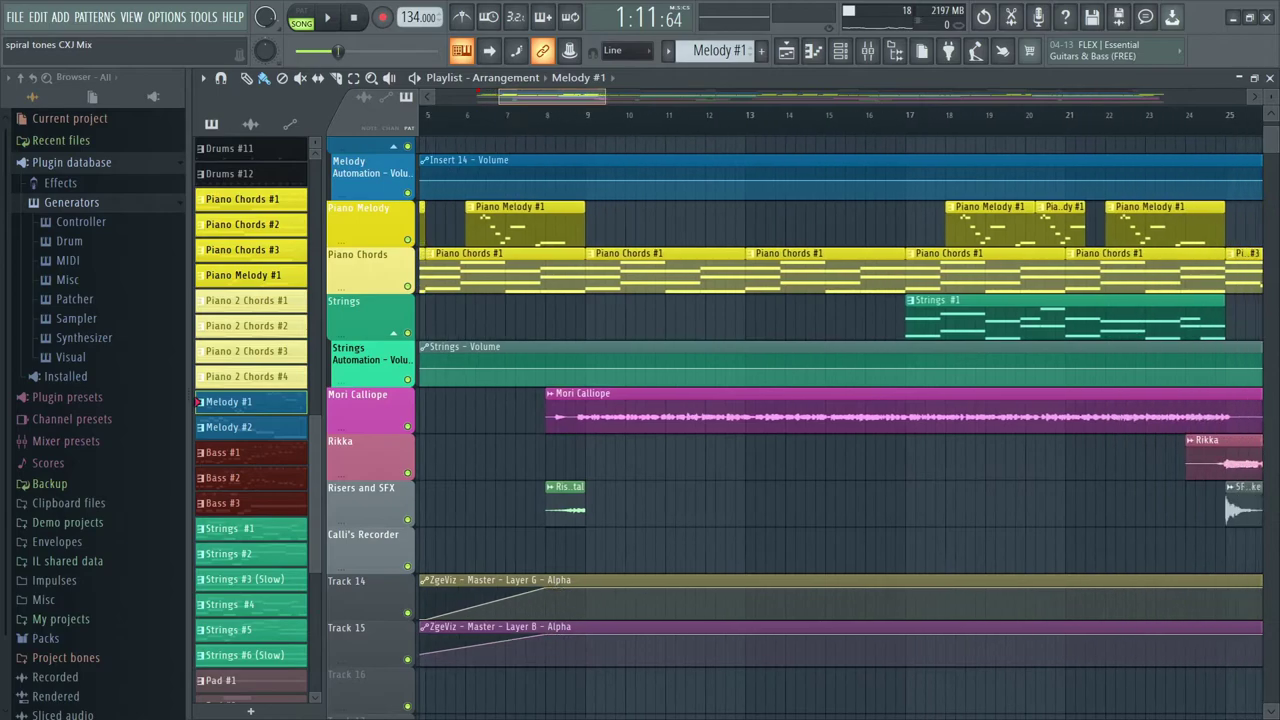
scroll(840, 415, right, 9)
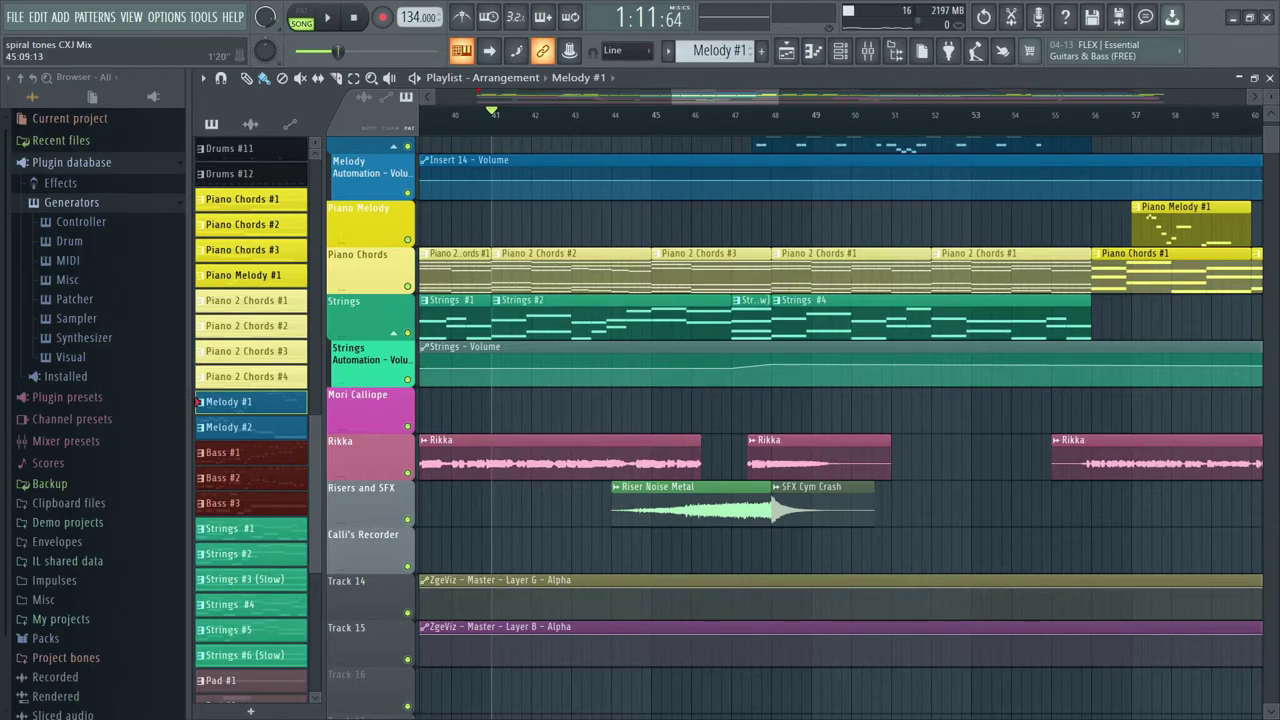
click(648, 115)
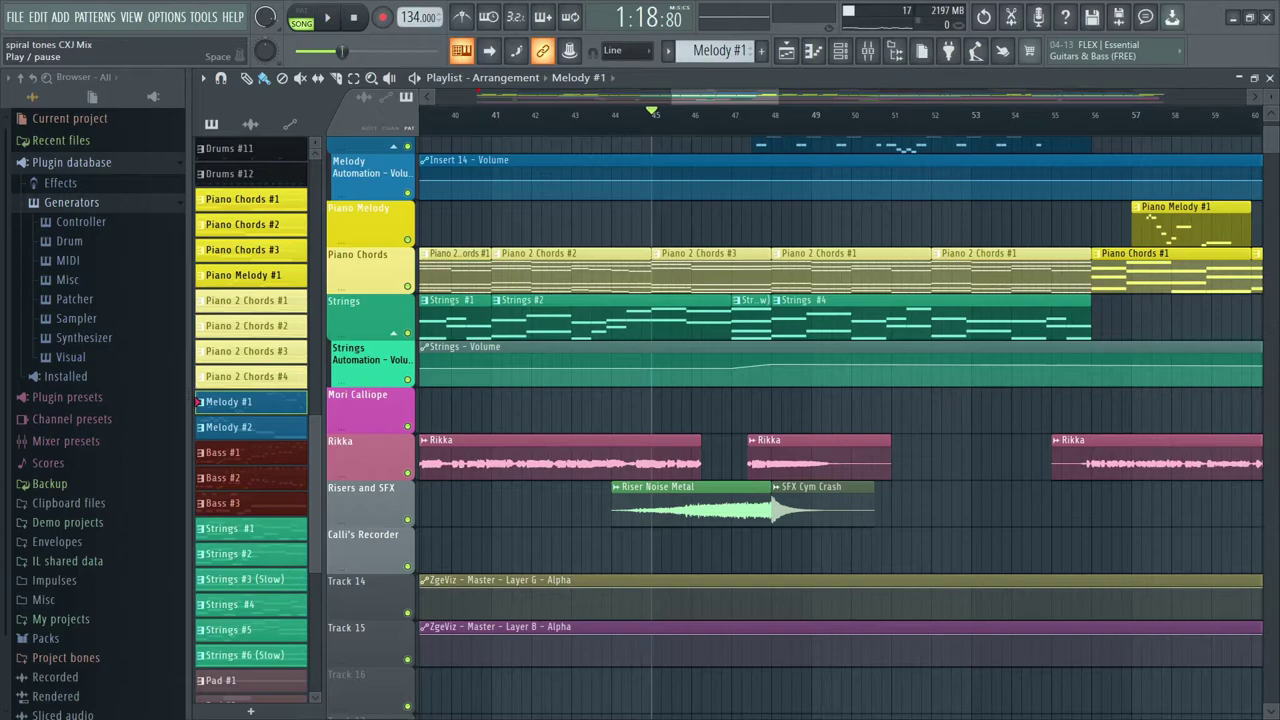
click(327, 17)
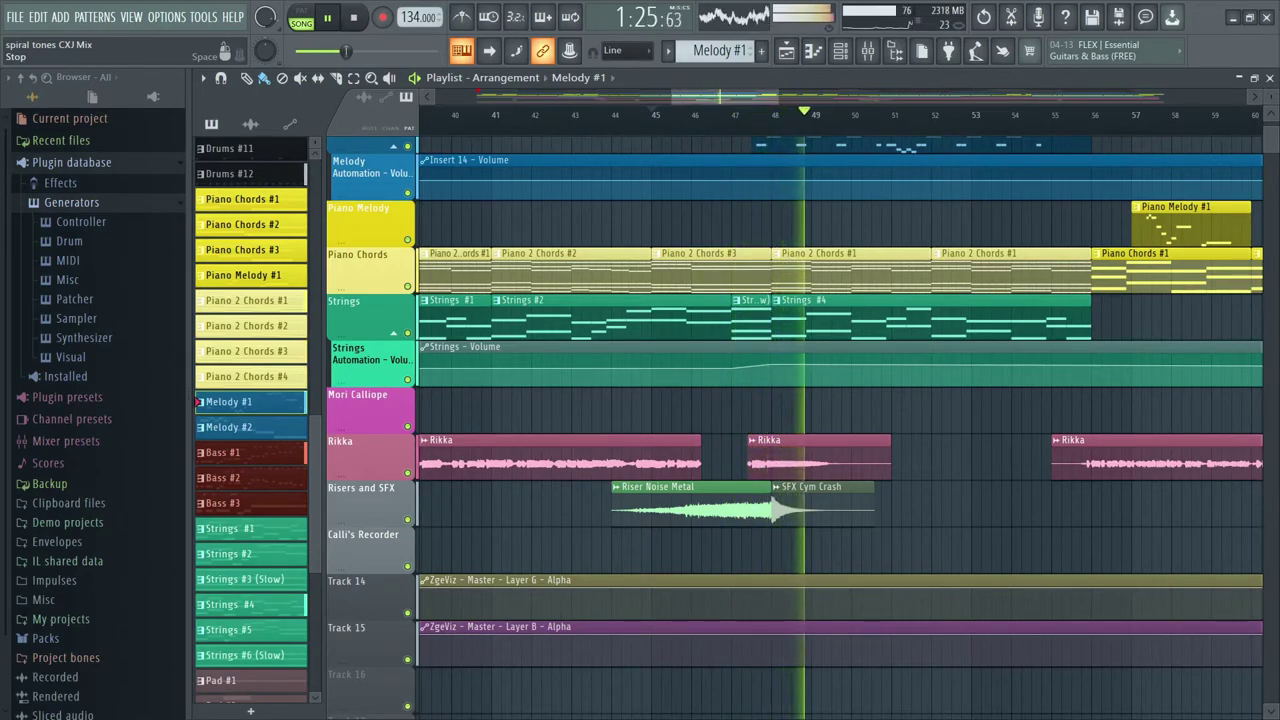
click(353, 17)
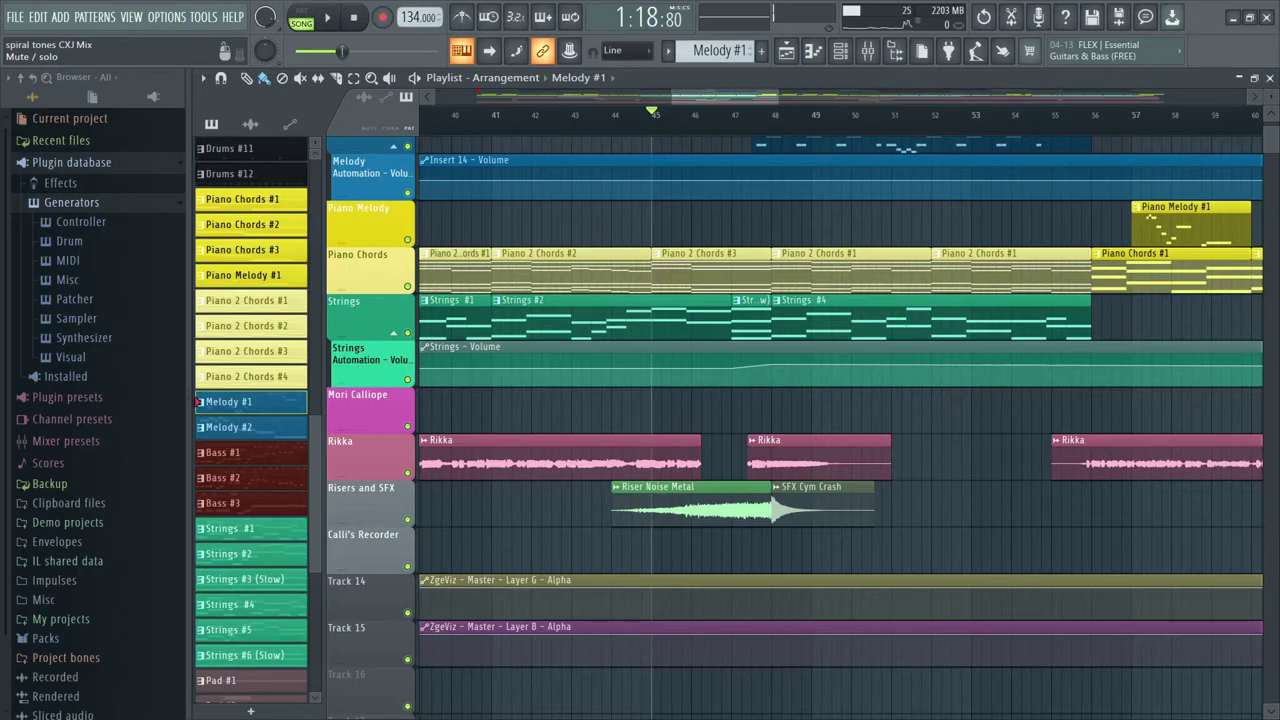
- Solo the Rikka vocal track, play it from bar 41 to about bar 42, and stop playback
right_click(407, 473)
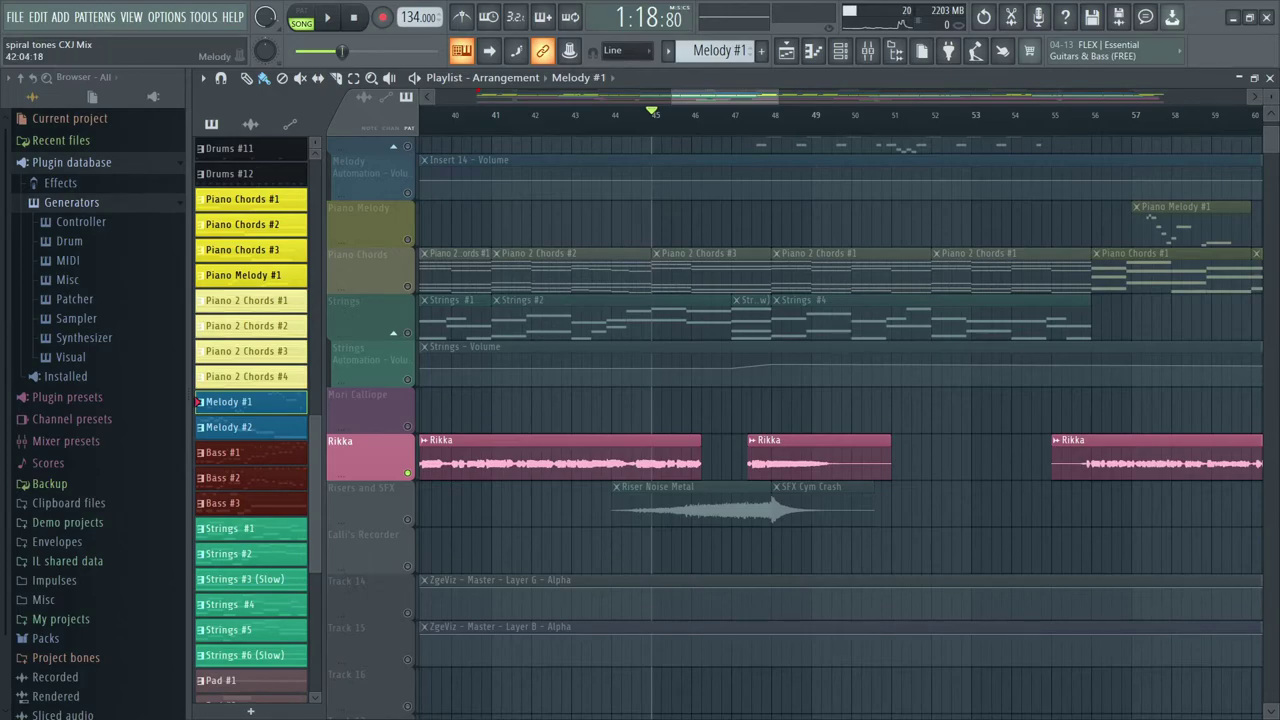
click(493, 114)
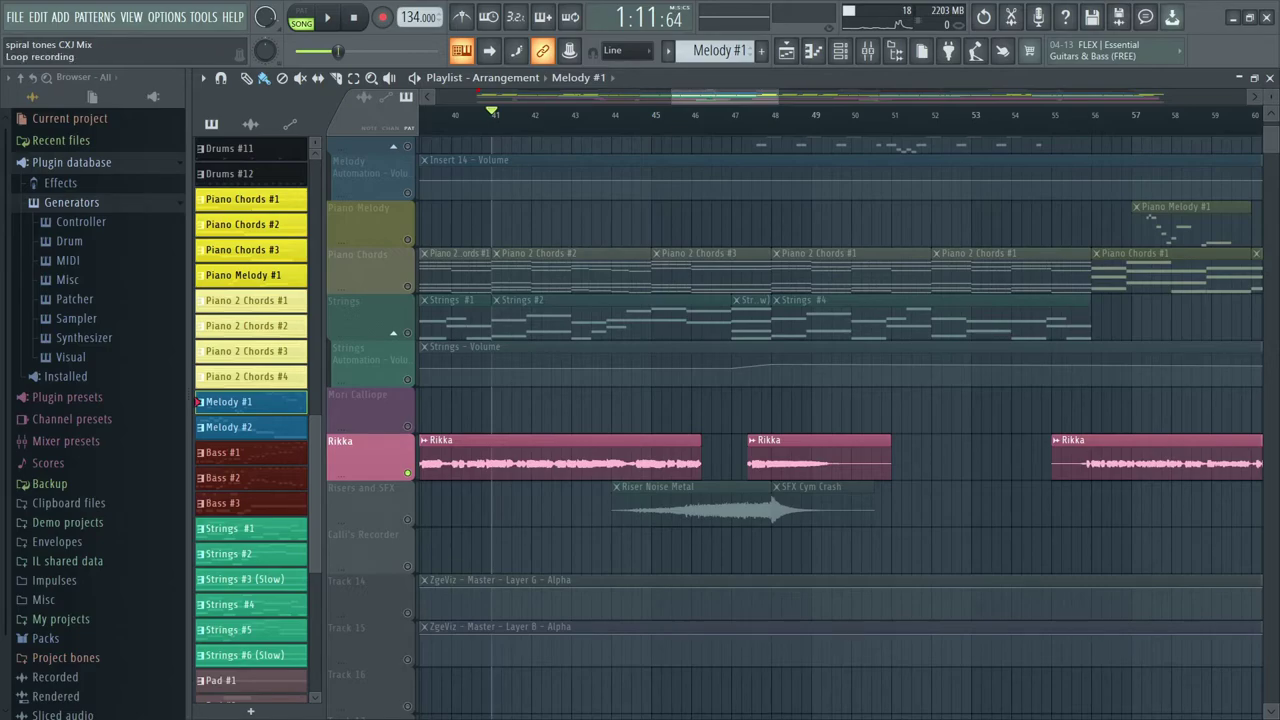
click(327, 17)
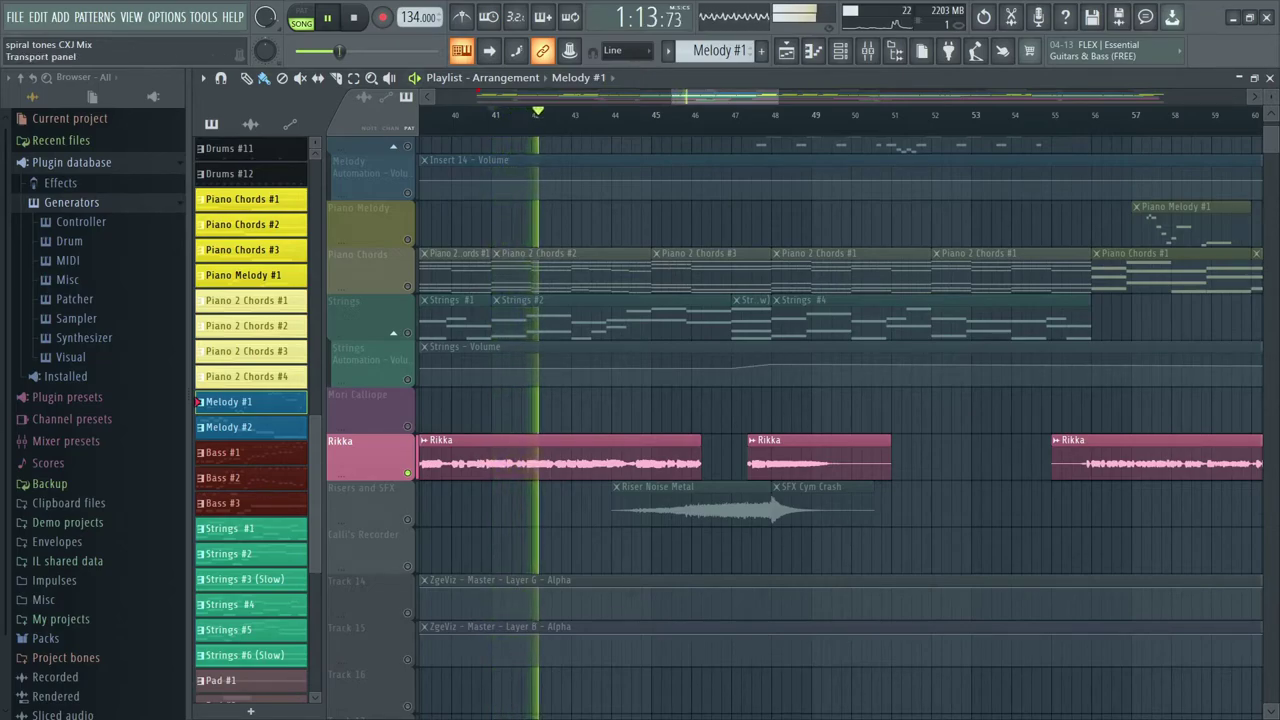
key(space)
- Play the soloed Rikka vocals from bar 45 to about bar 48, stop playback, and take the track out of solo
click(652, 113)
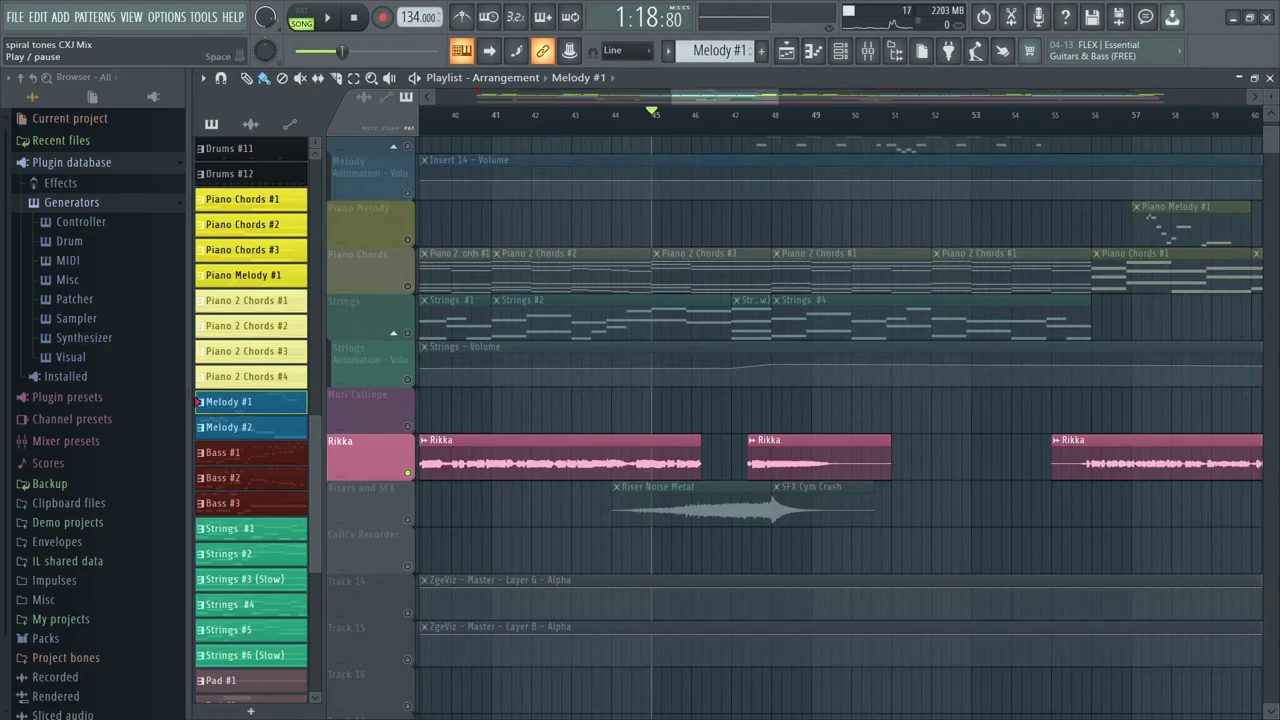
click(327, 17)
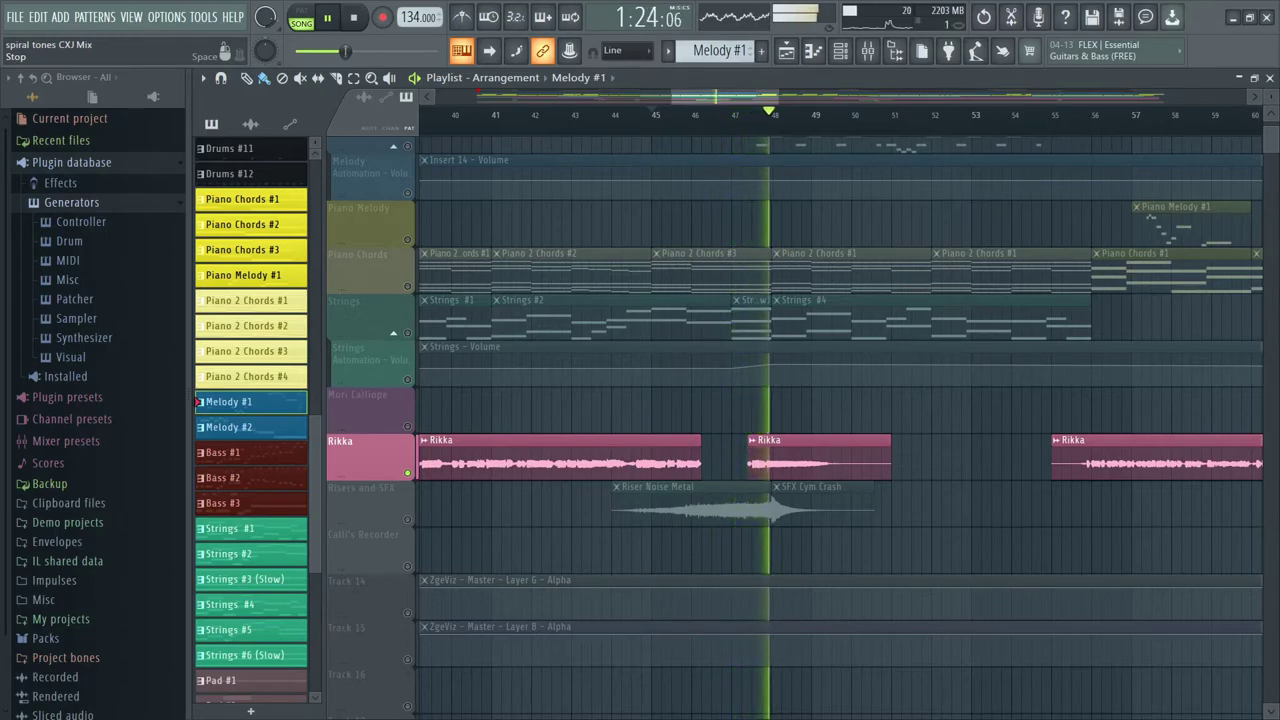
key(space)
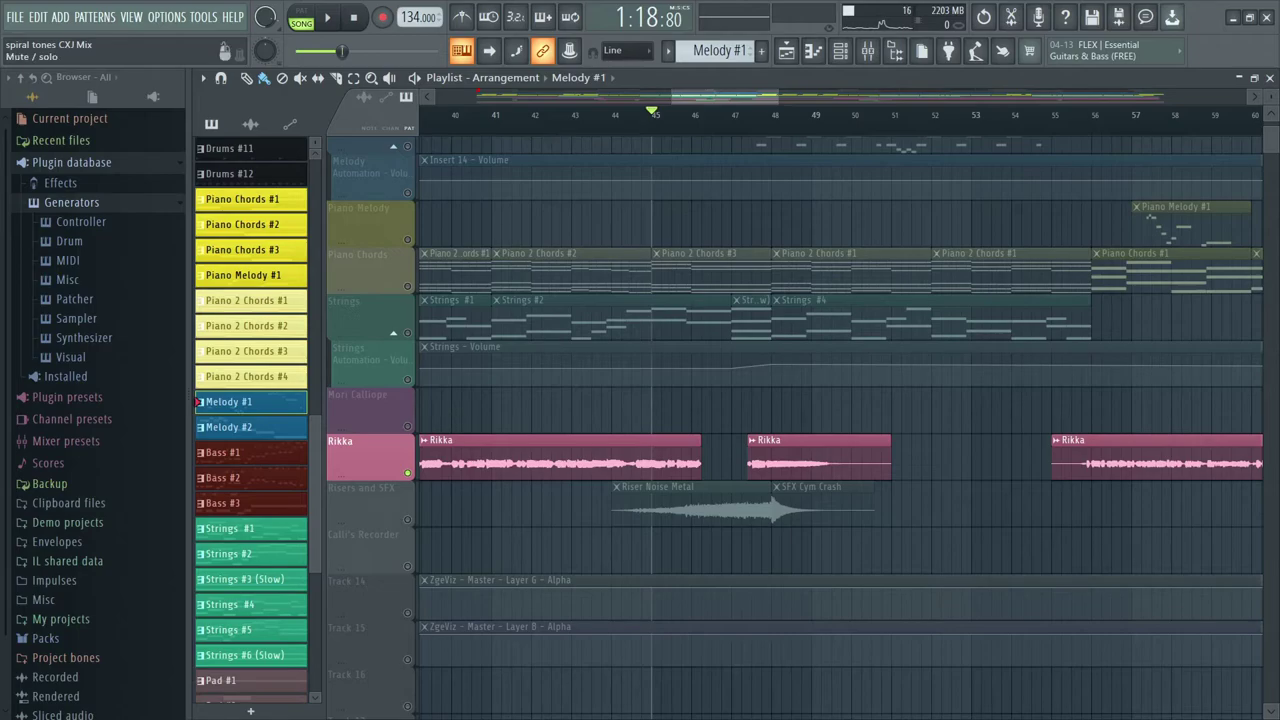
right_click(407, 473)
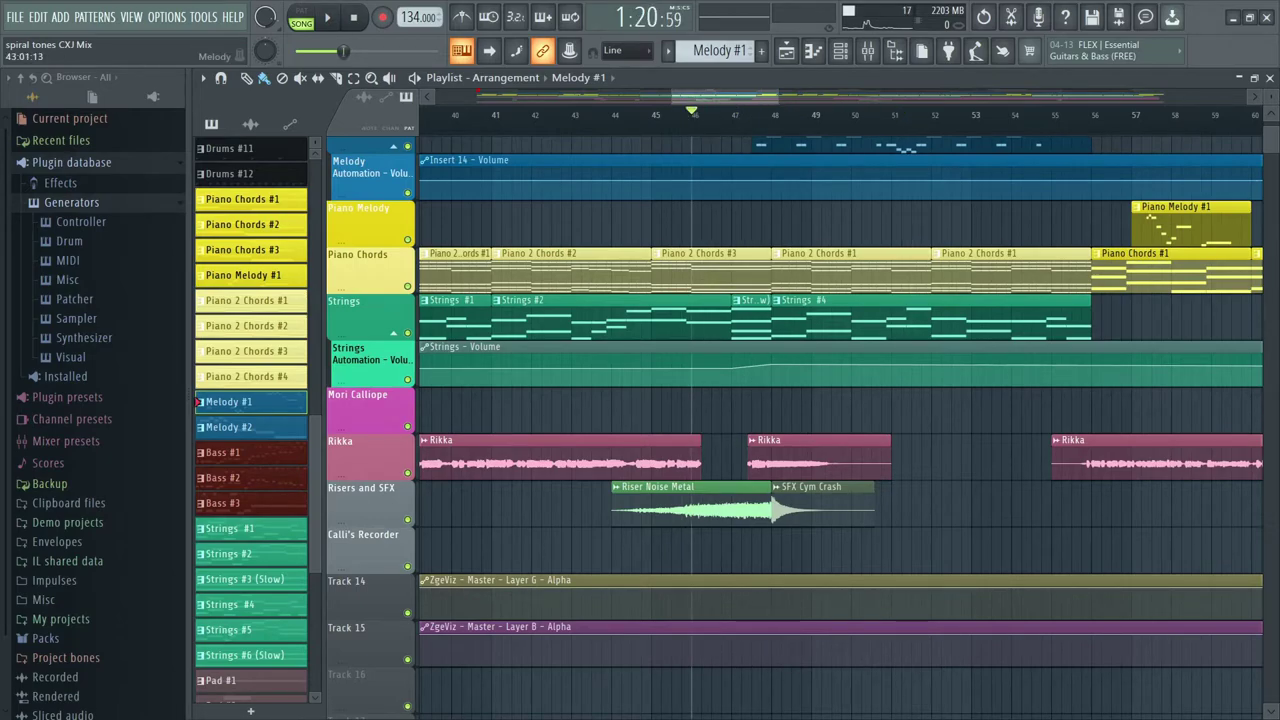
- Play the full arrangement from bar 46 into the bass entry at bar 48, and stop playback
scroll(840, 420, up, 3)
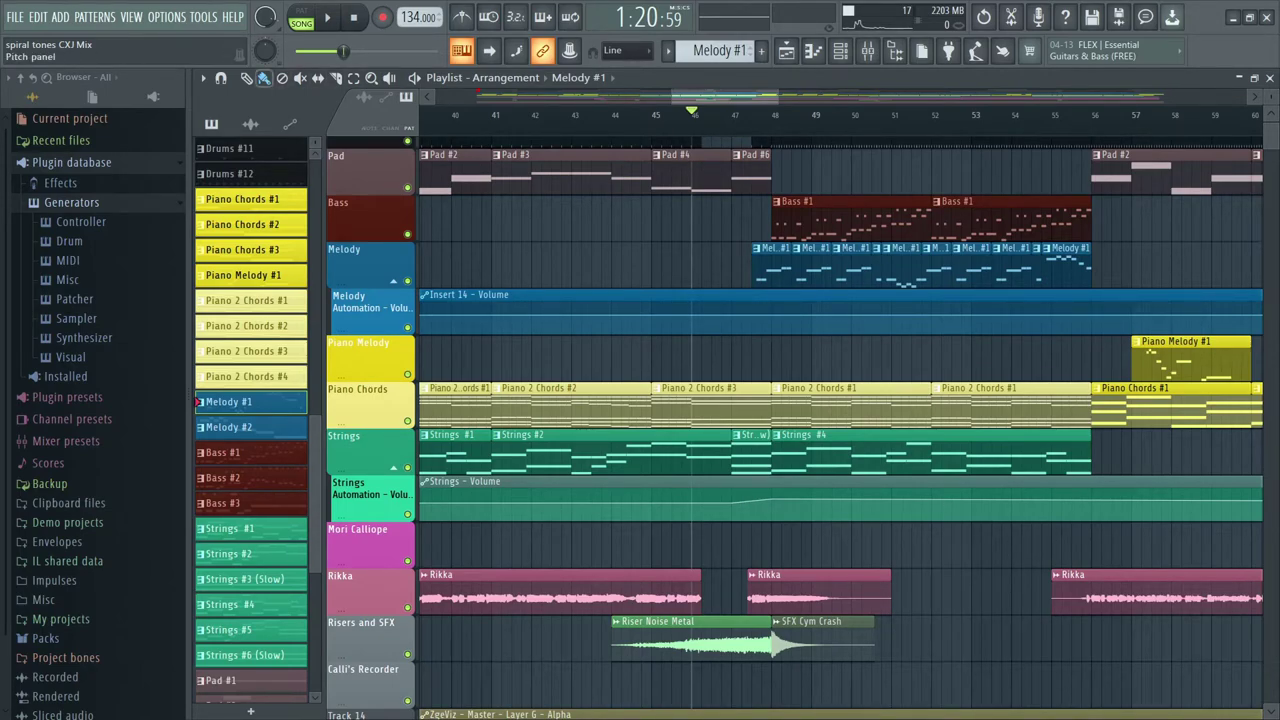
click(327, 17)
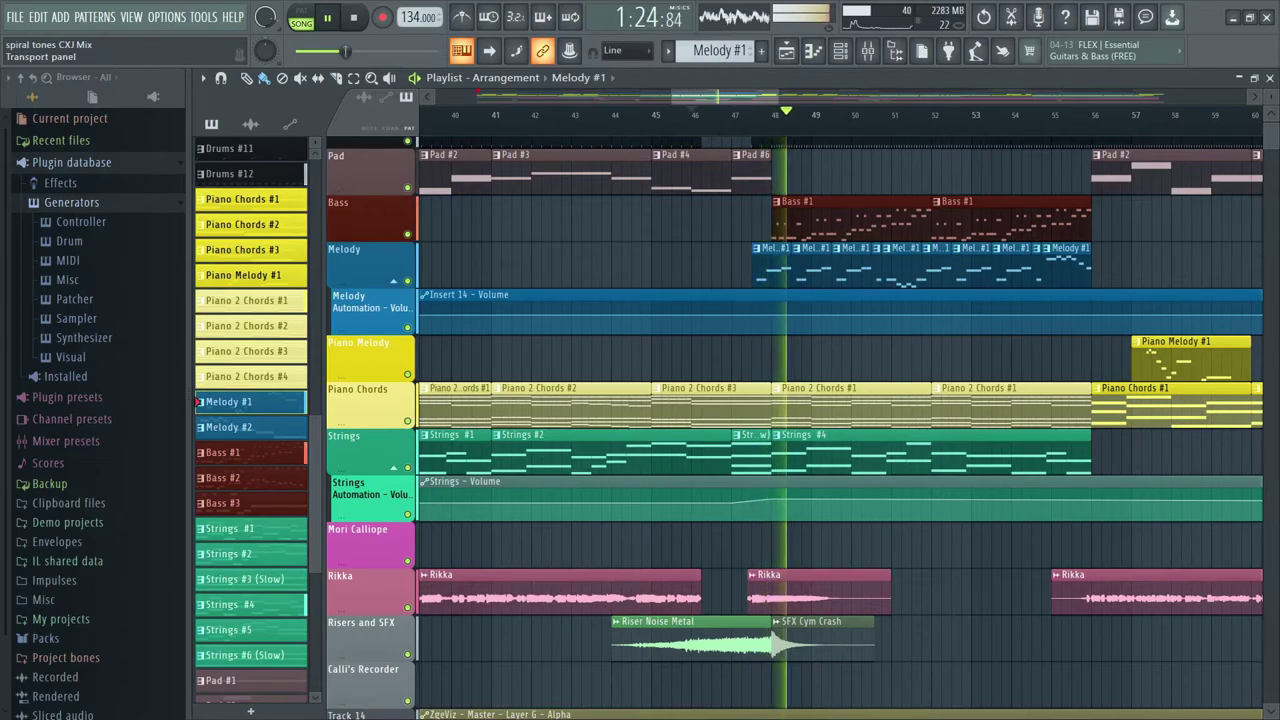
key(space)
- Solo the Risers and SFX track and set the playback position to its first riser clip at bar 8
drag(725, 96, 793, 96)
scroll(840, 420, left, 10)
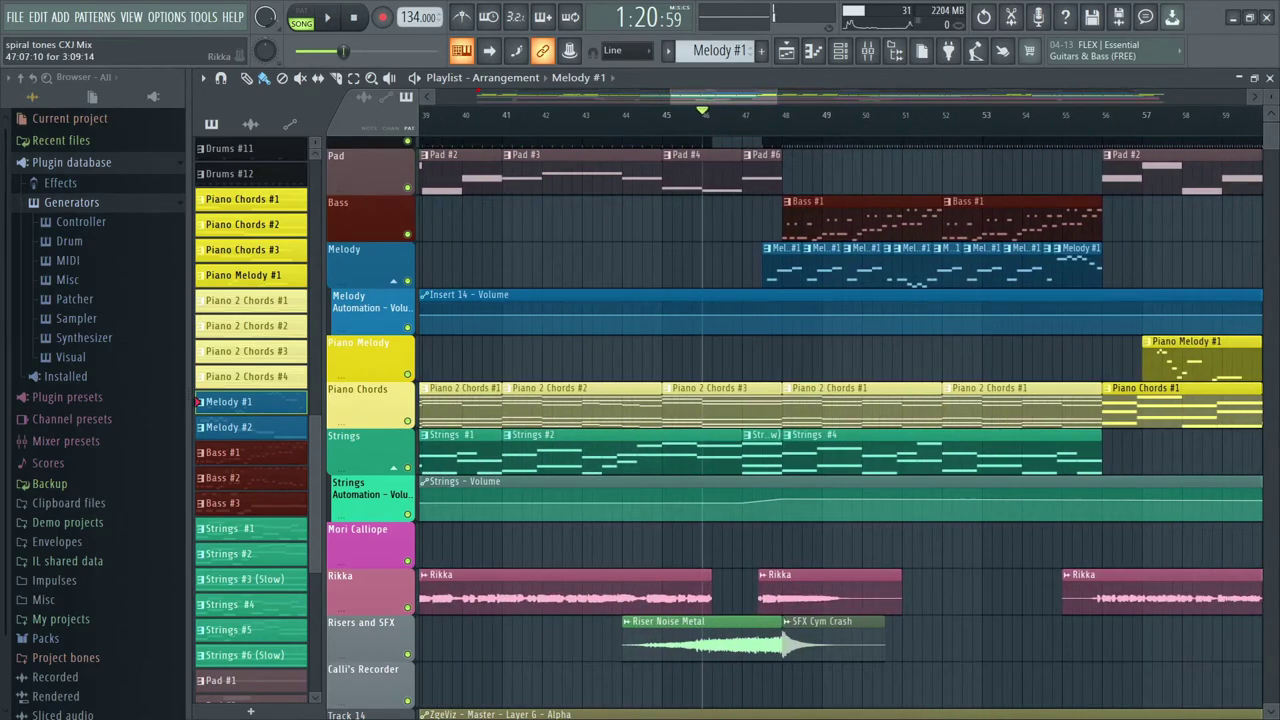
scroll(840, 420, down, 1)
scroll(840, 420, left, 20)
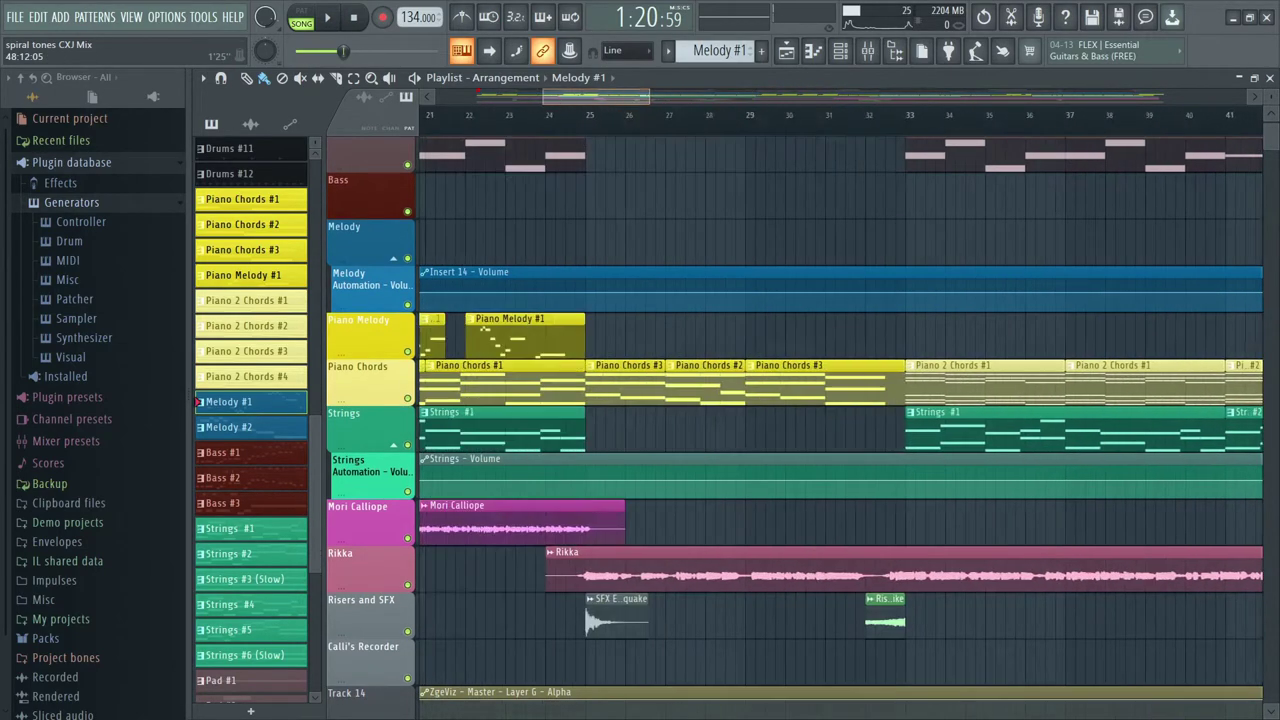
scroll(840, 420, left, 2)
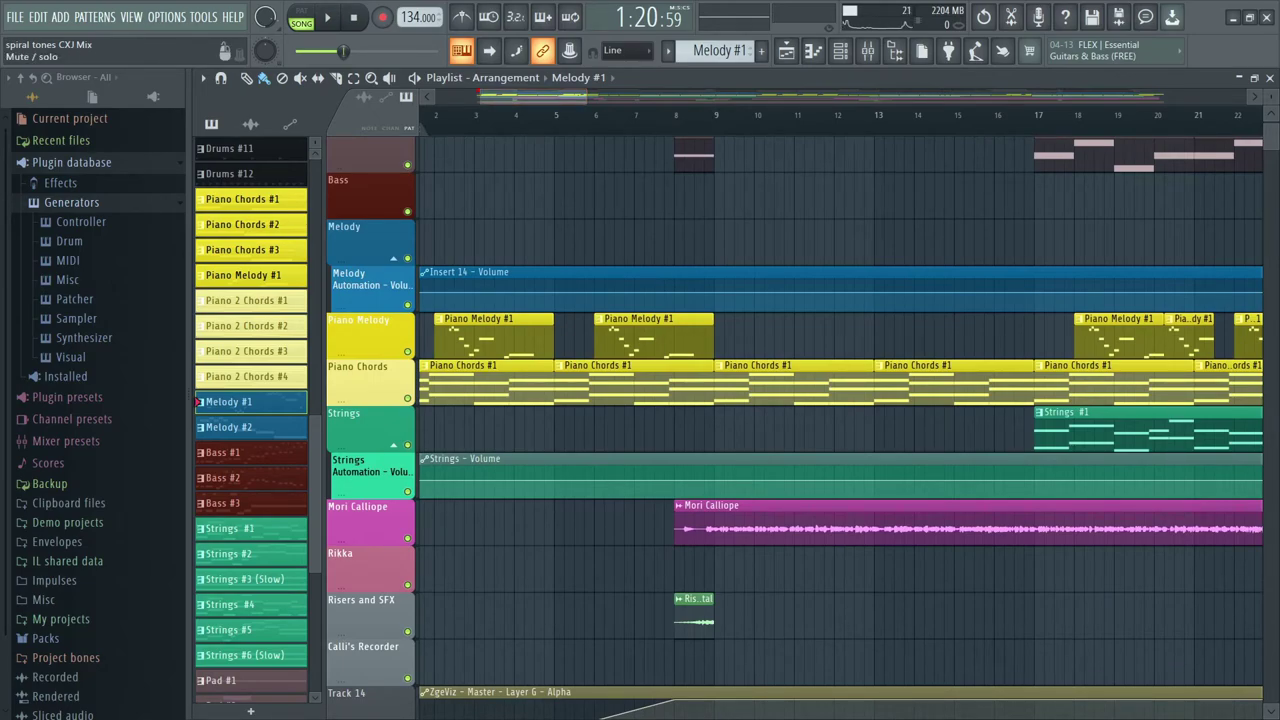
right_click(407, 631)
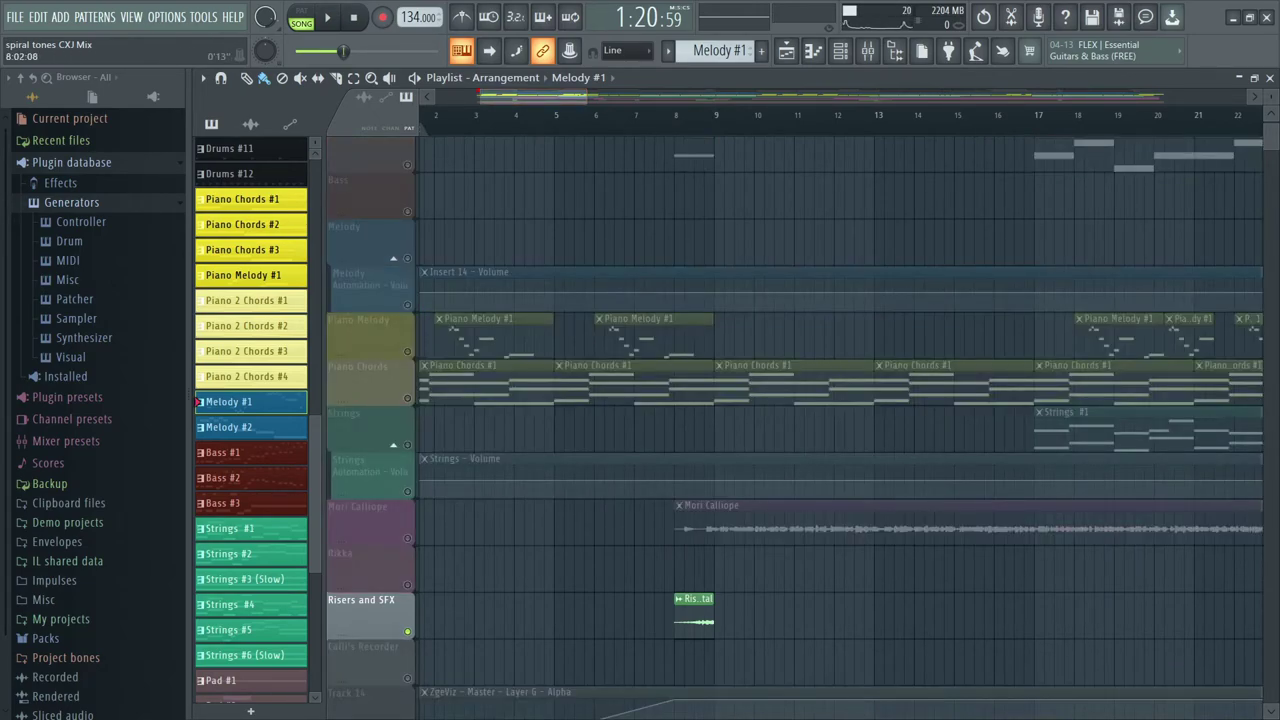
click(675, 115)
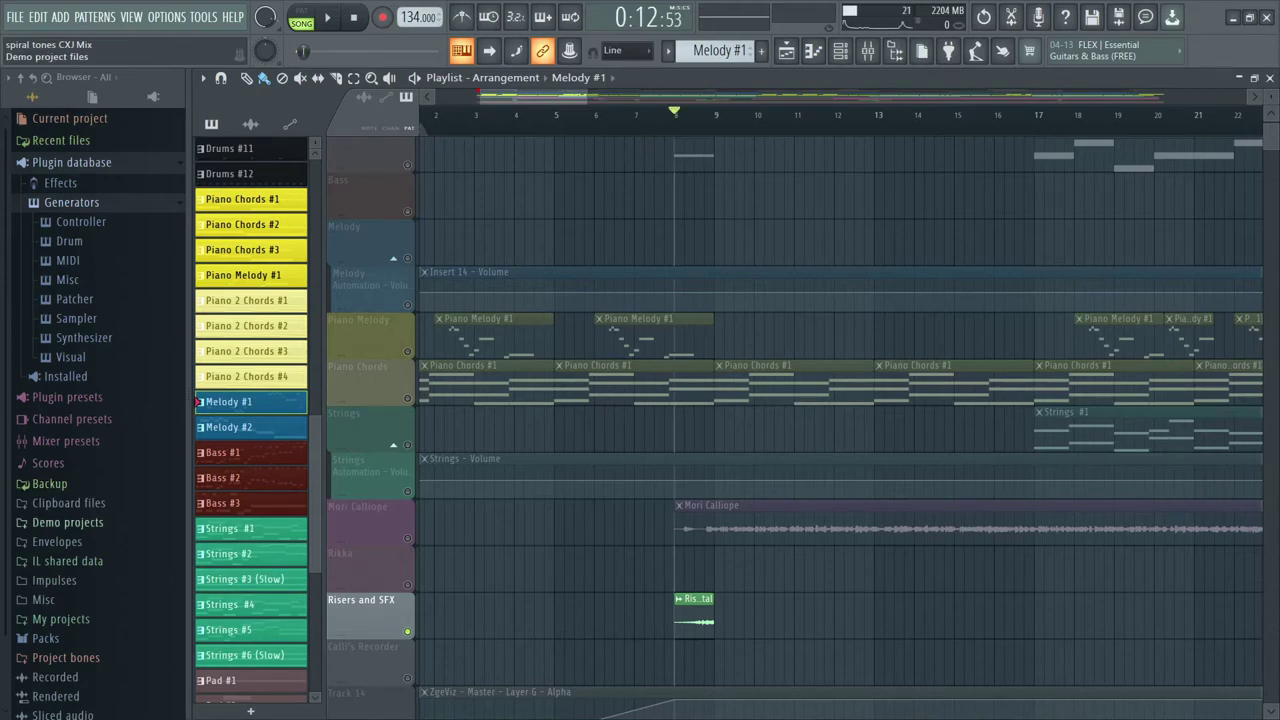
- Find the Risers folder in the browser's Packs and preview the Riser Noise Metal sample
scroll(100, 400, down, 2)
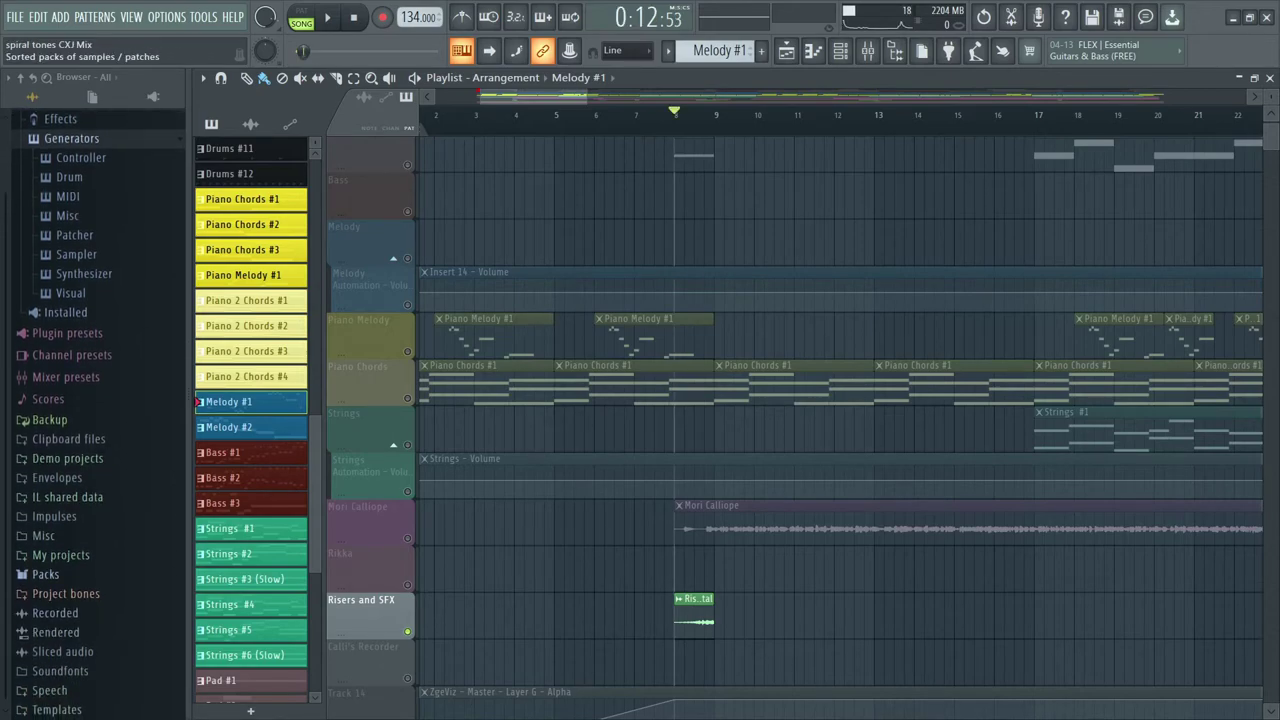
click(45, 574)
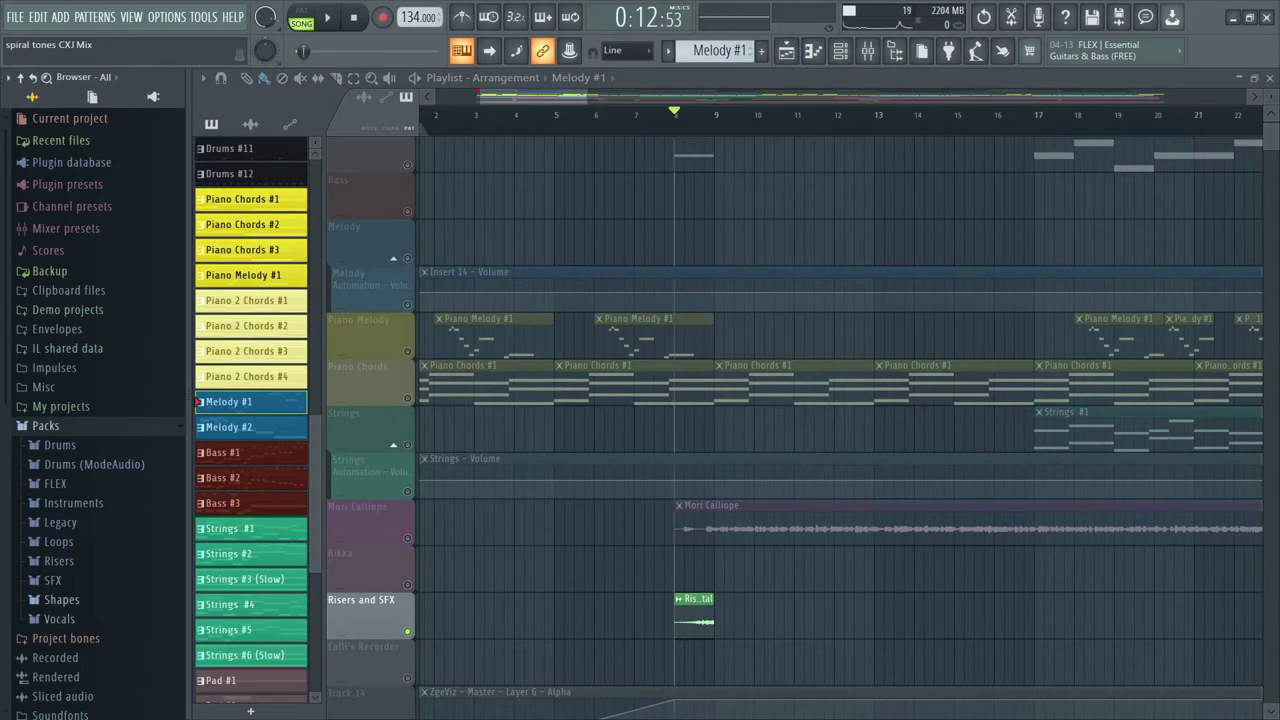
click(59, 561)
scroll(74, 471, down, 8)
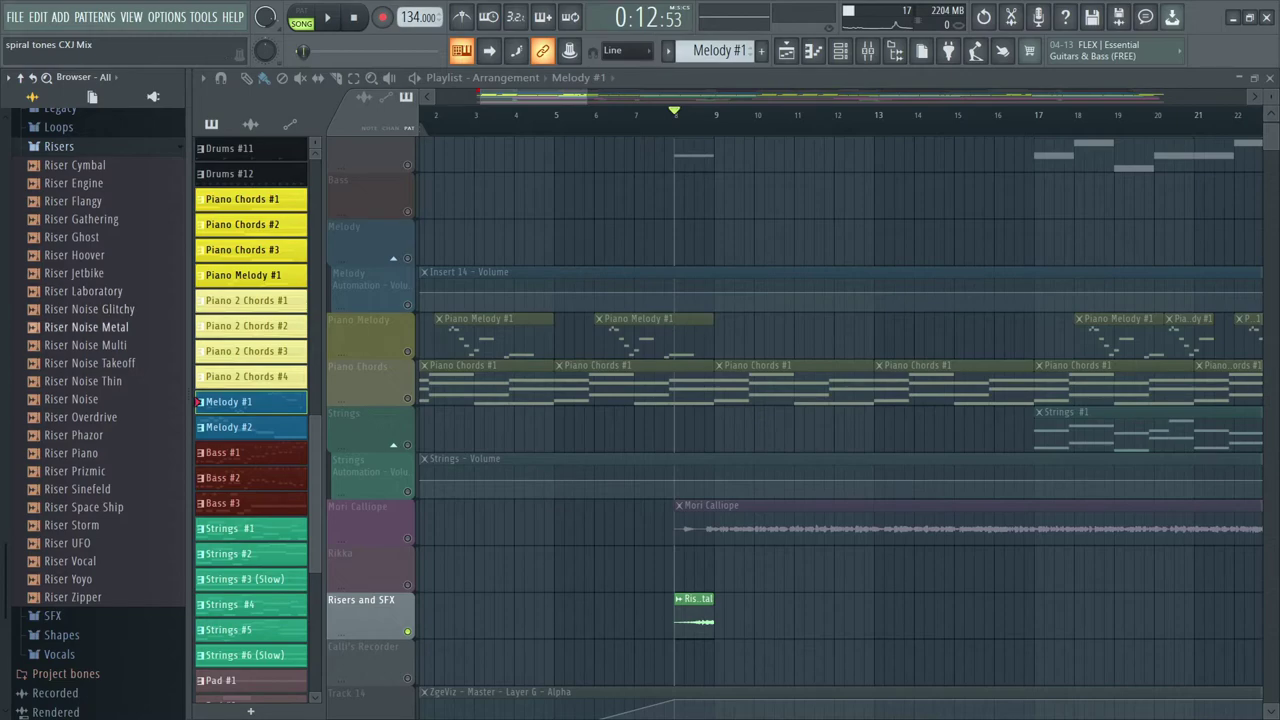
click(86, 327)
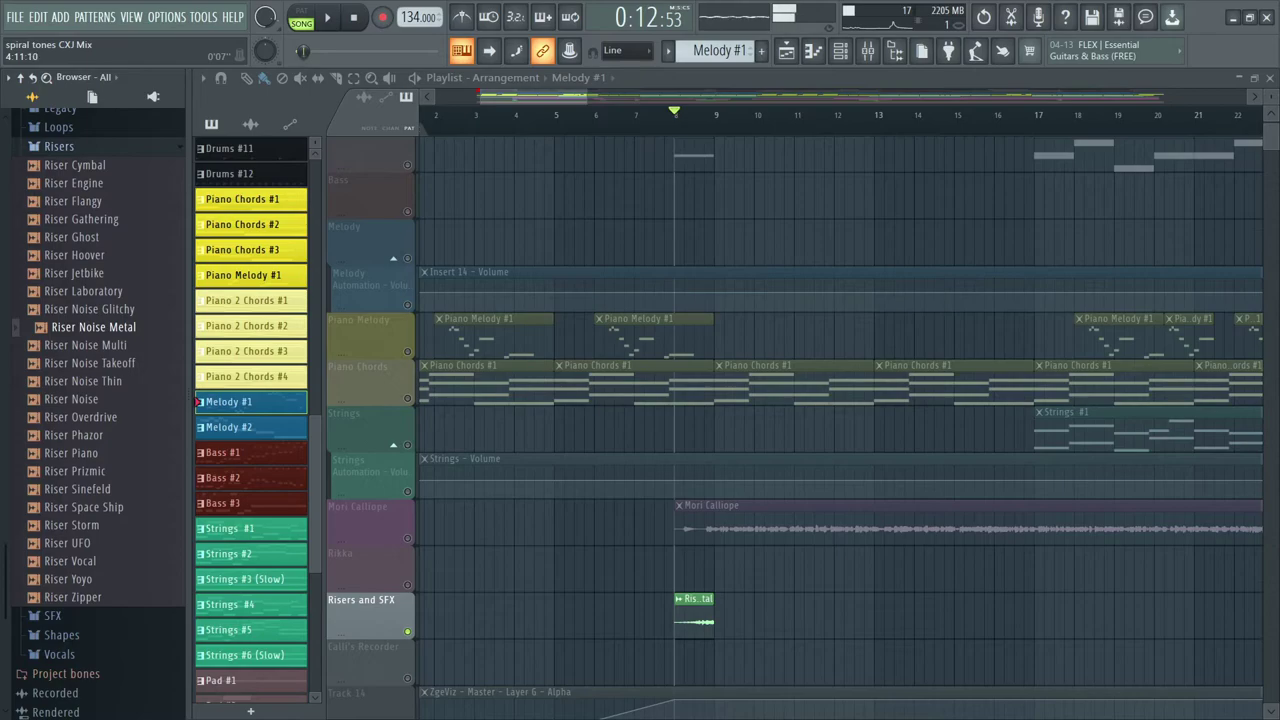
- Review the riser and SFX clips across the song, and preview the Riser Jetbike sample used at bar 32
drag(534, 96, 666, 96)
scroll(840, 400, right, 20)
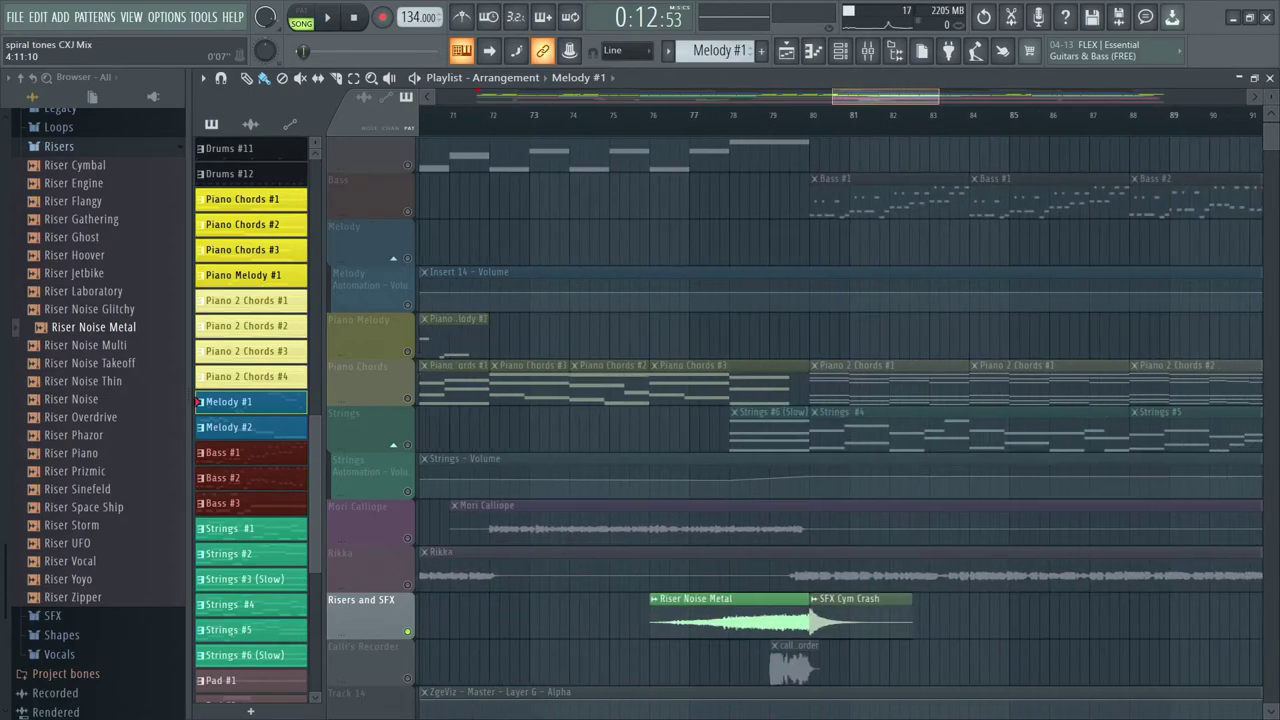
scroll(840, 400, left, 15)
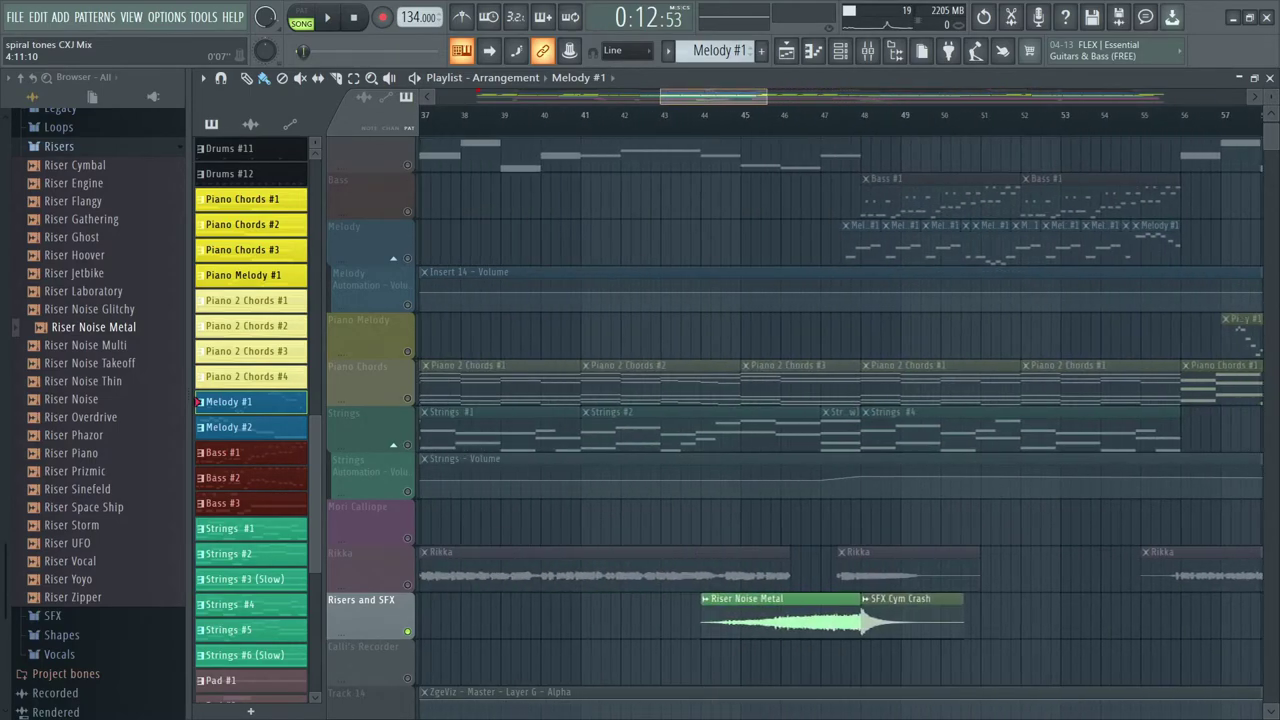
scroll(840, 400, left, 6)
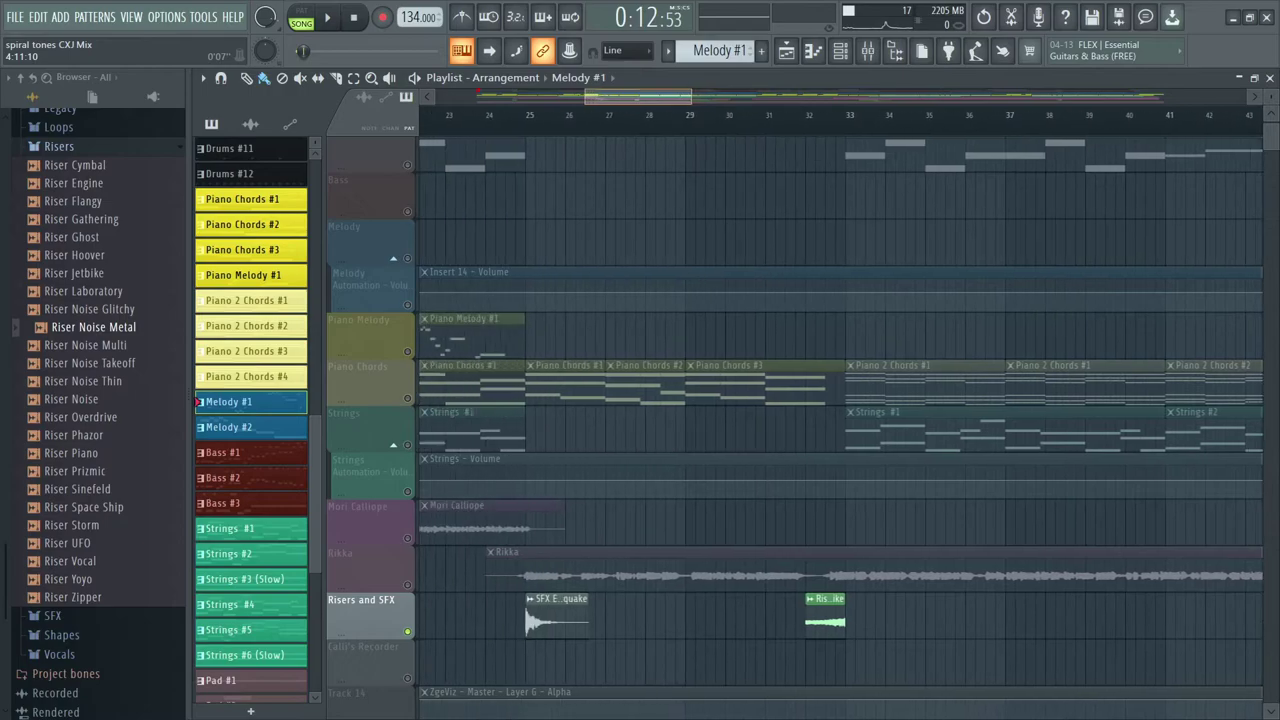
click(80, 273)
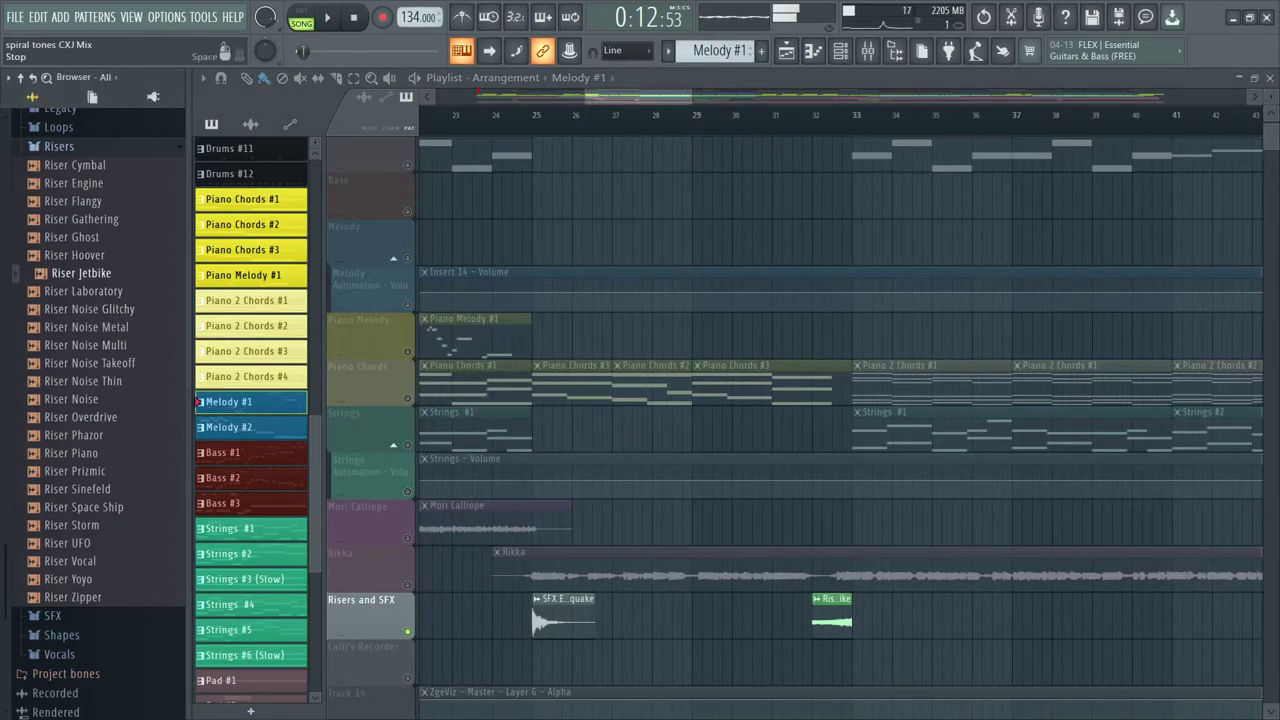
- Play the soloed riser clip from bar 8 to about bar 10, and stop playback
drag(638, 96, 528, 96)
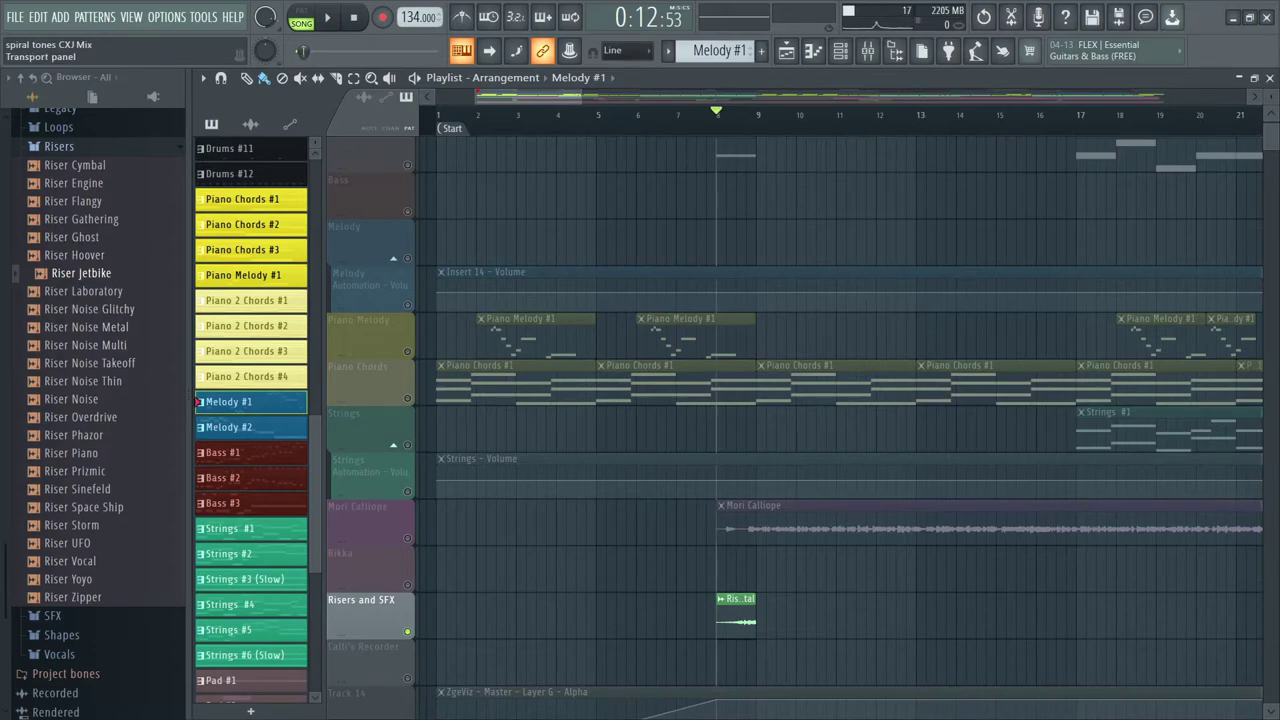
click(327, 17)
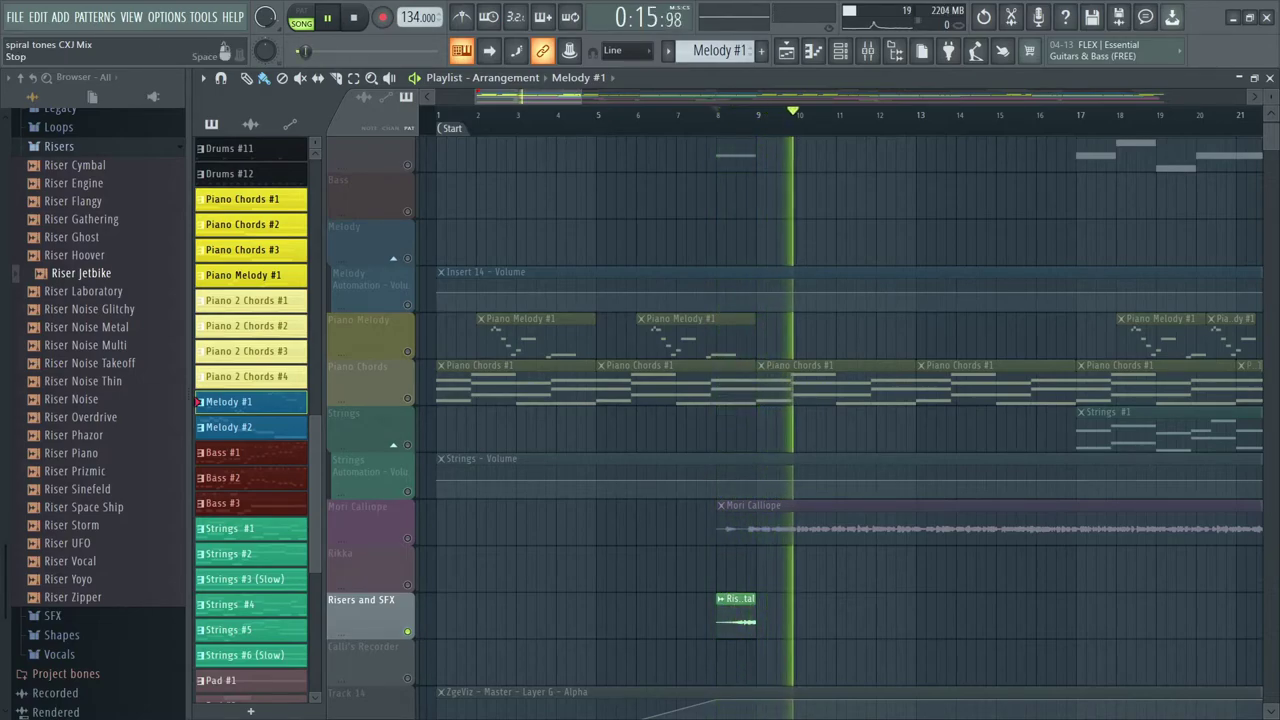
key(space)
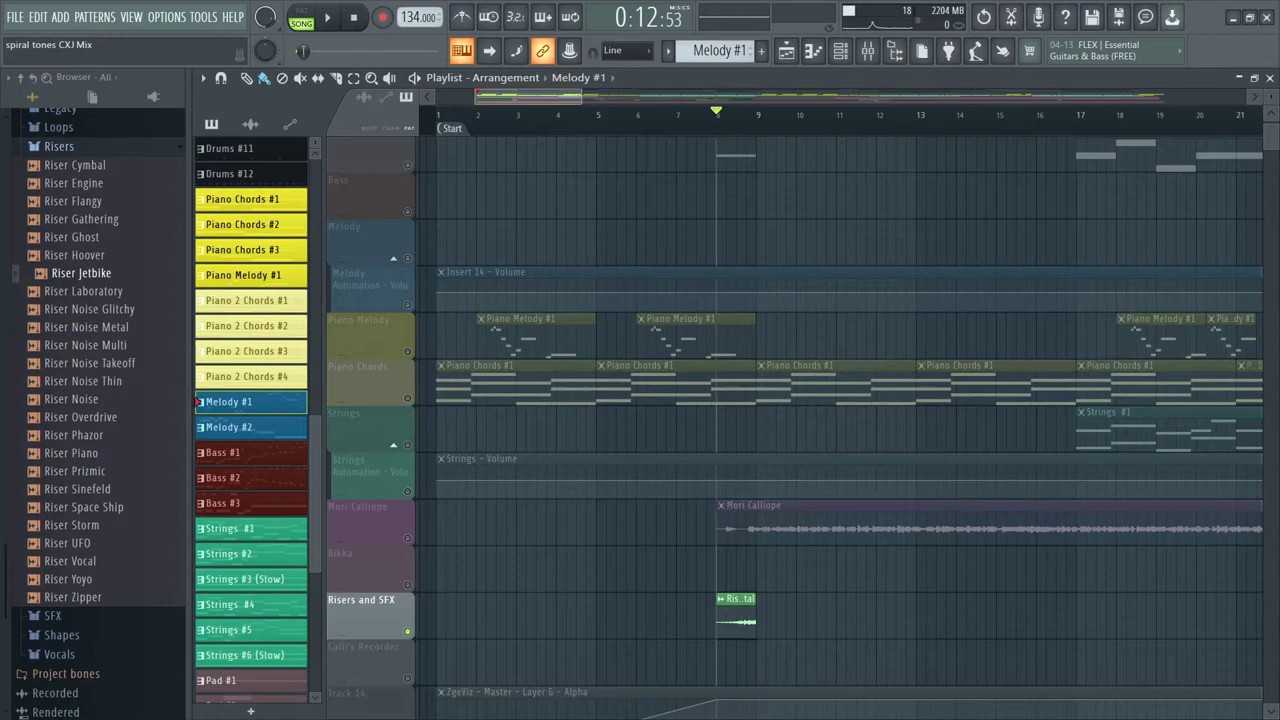
- Play the soloed riser clip from bar 32 to bar 33, and stop playback
scroll(840, 410, right, 3)
scroll(840, 410, left, 2)
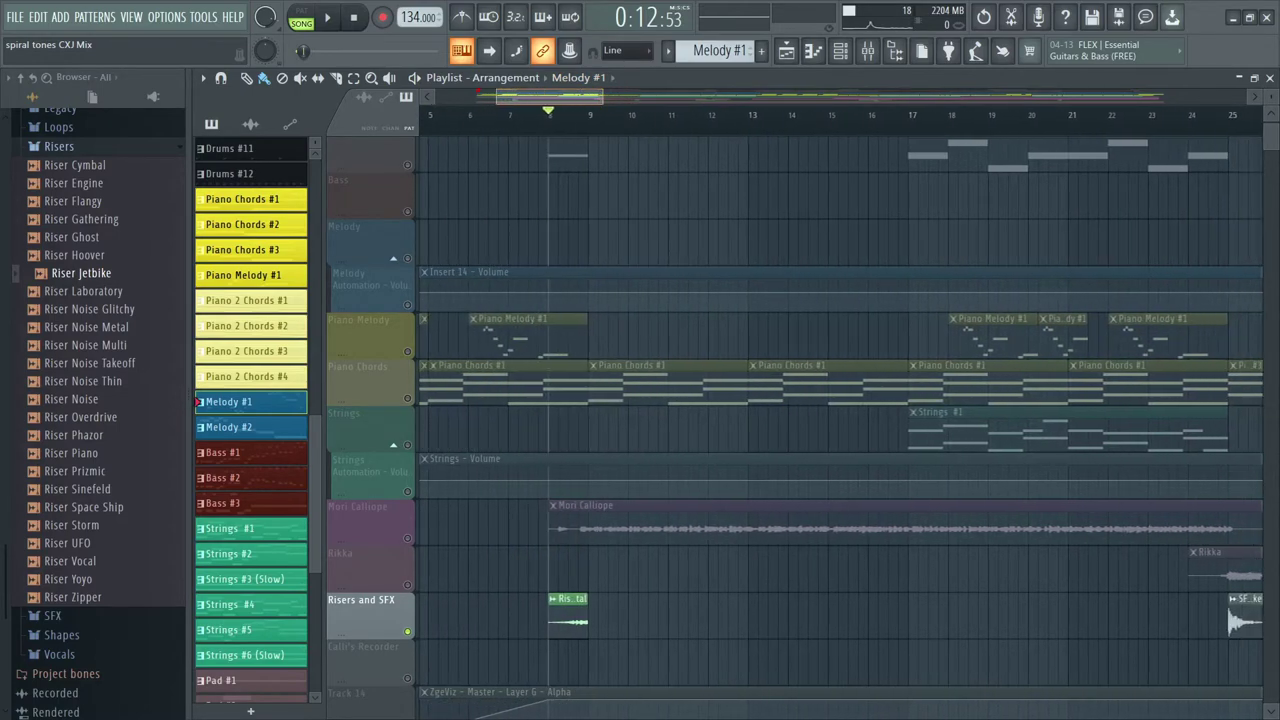
scroll(840, 400, right, 10)
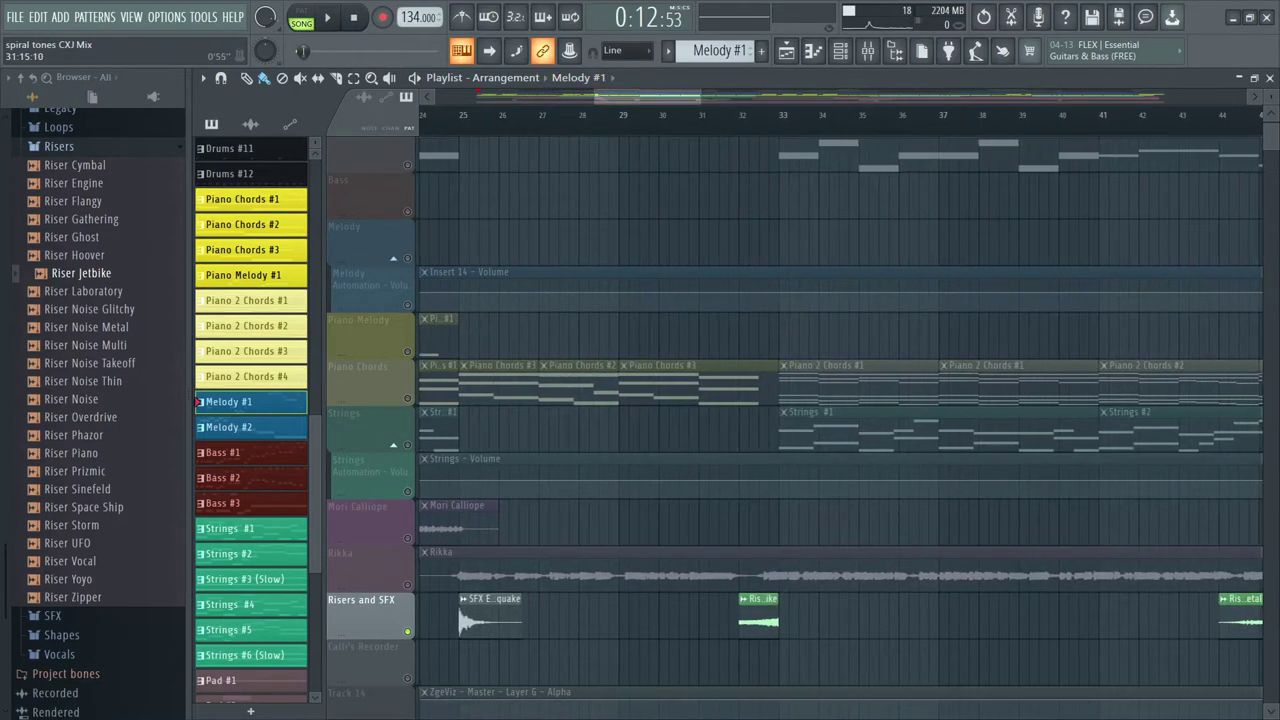
click(739, 115)
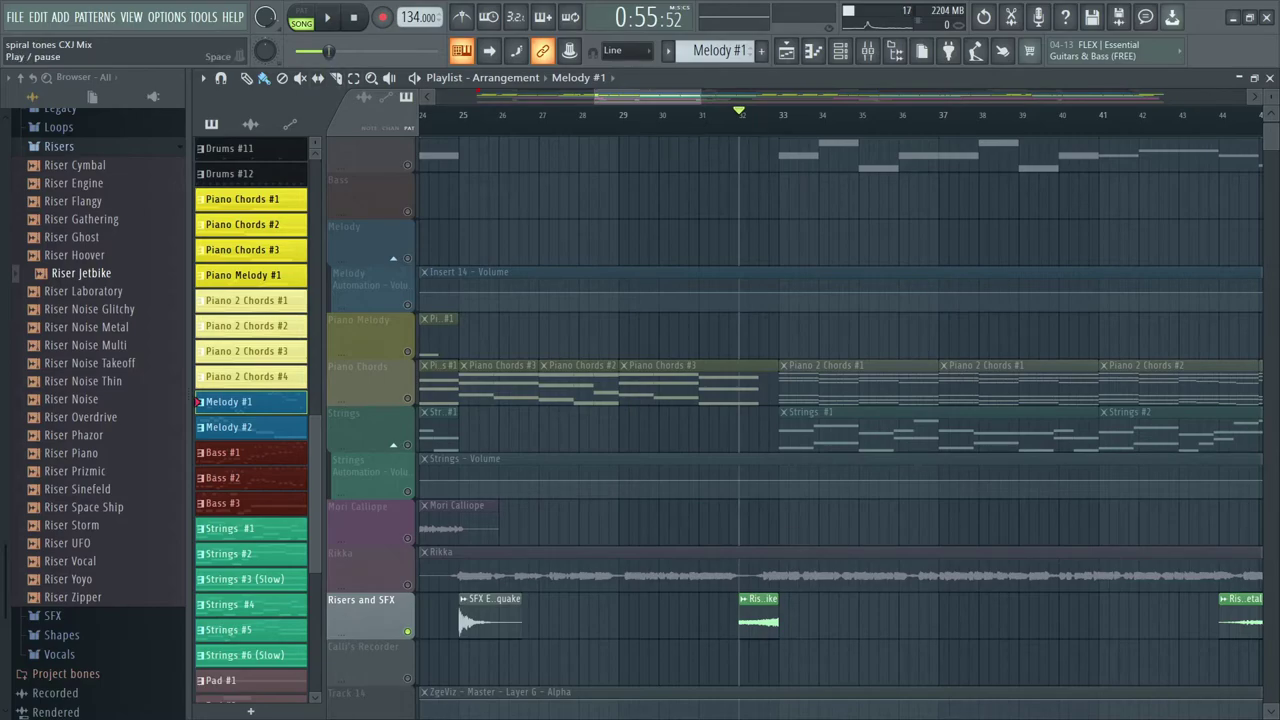
key(space)
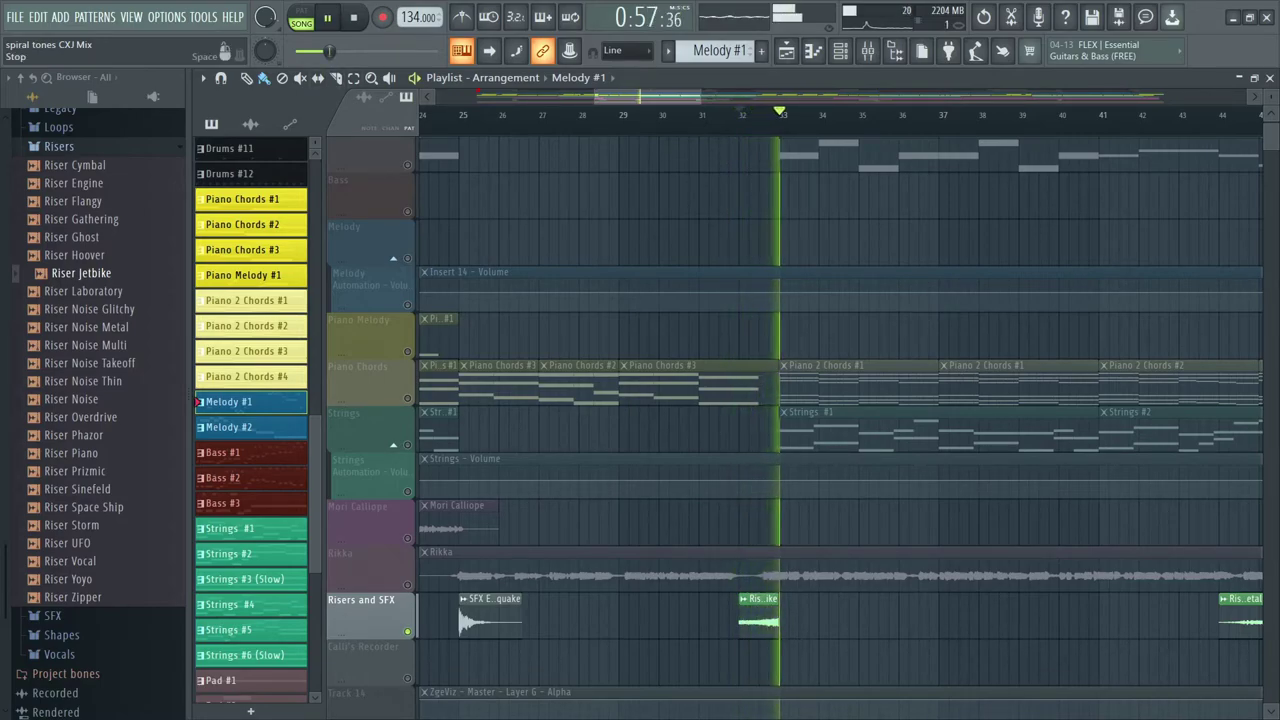
key(space)
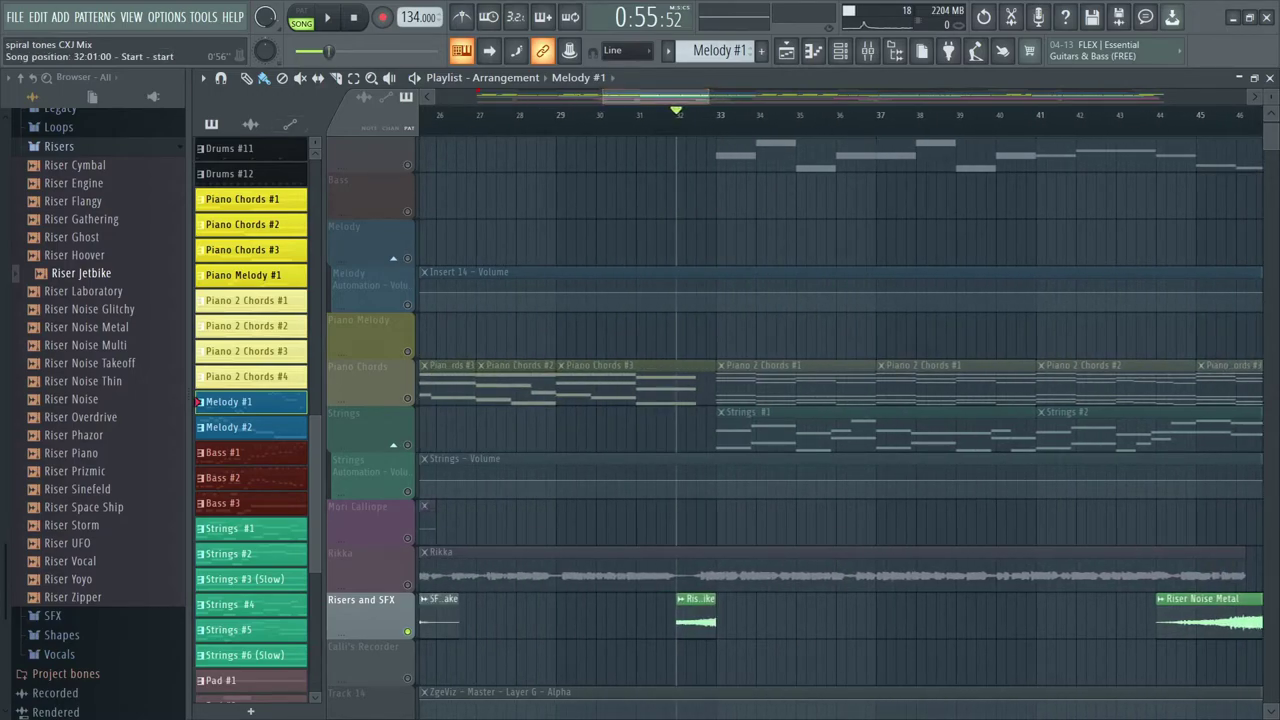
- Take the Risers and SFX track out of solo, play the full arrangement from bar 32, and stop playback
right_click(407, 631)
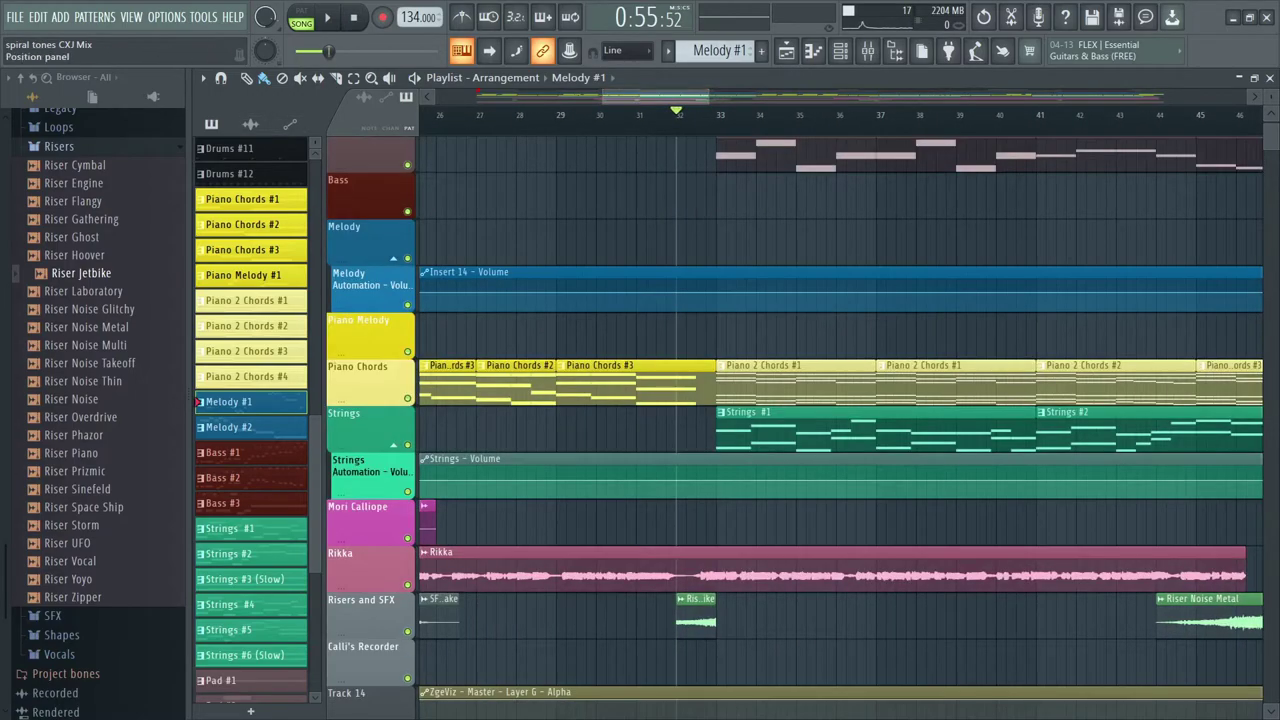
key(space)
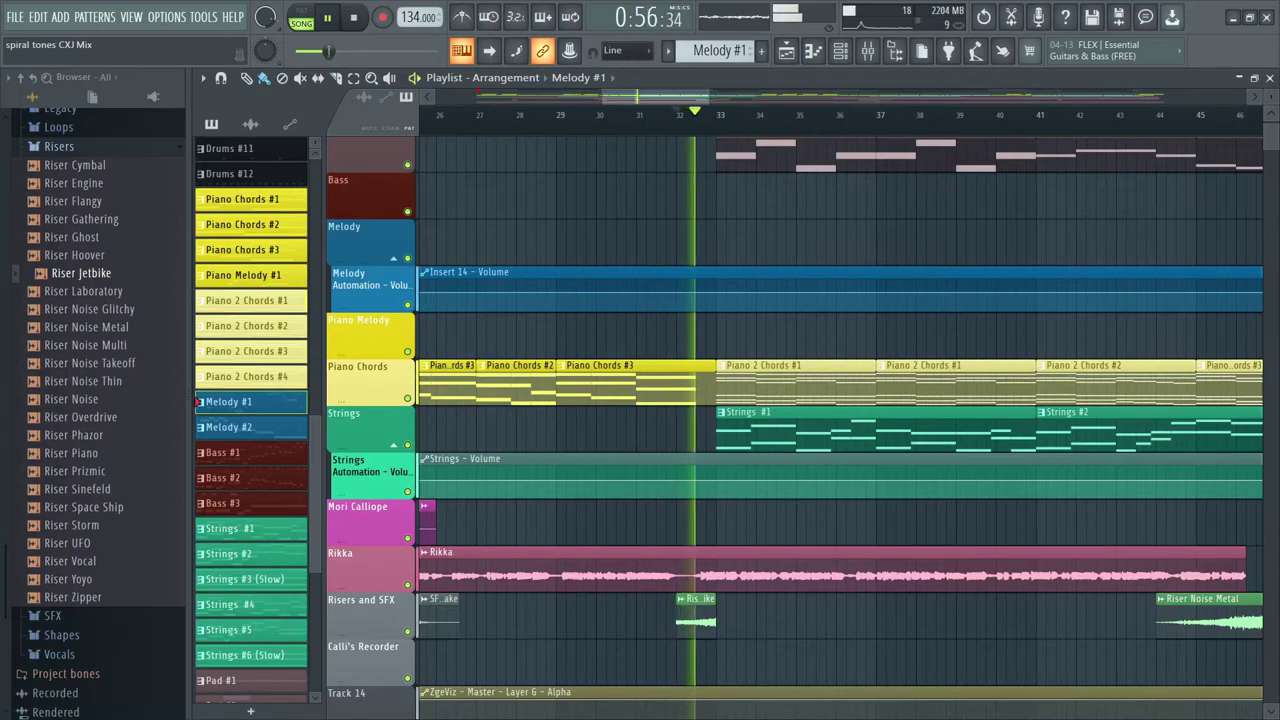
key(space)
- Play the full arrangement from bar 44 through the Riser Noise Metal clip to about bar 48, and stop playback
scroll(840, 410, right, 3)
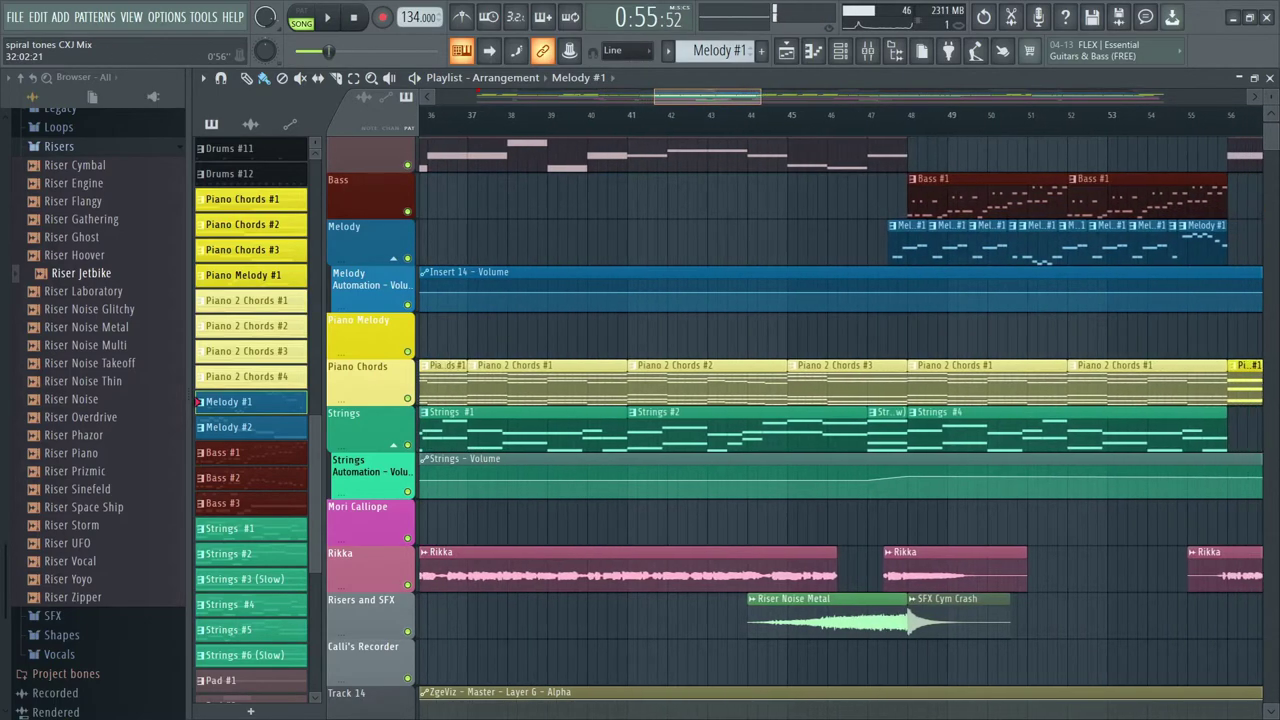
click(747, 114)
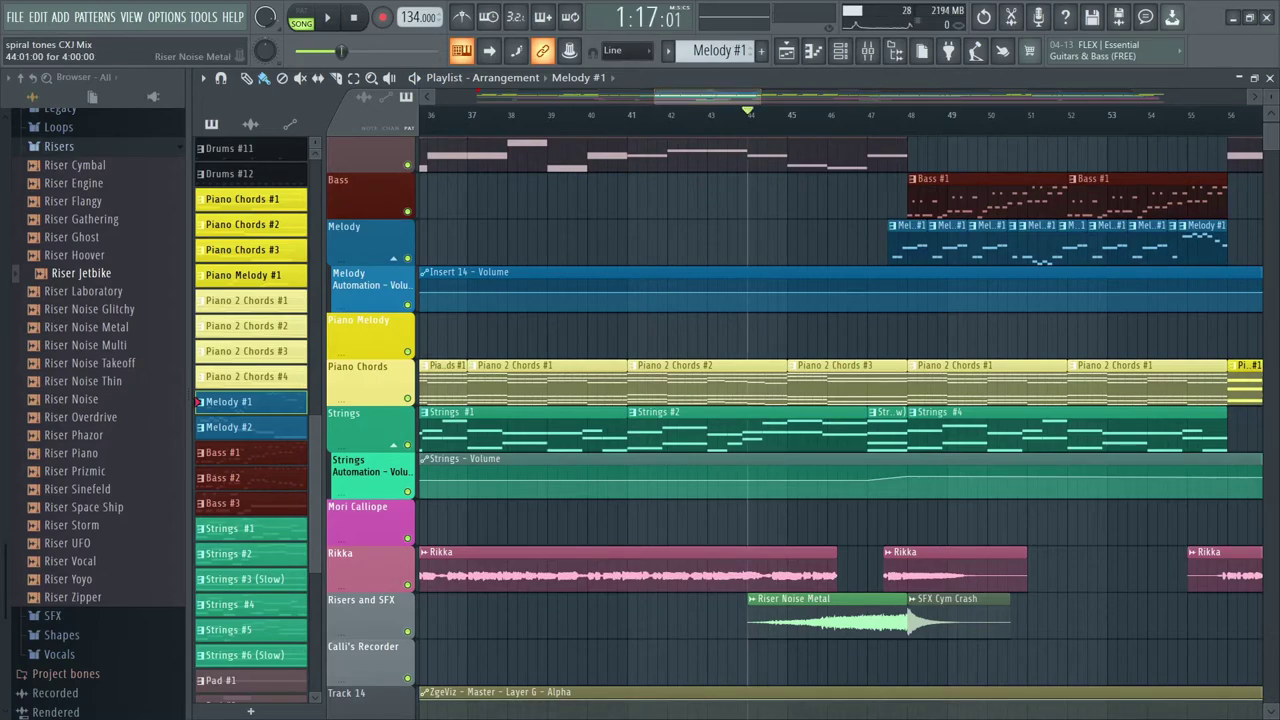
key(space)
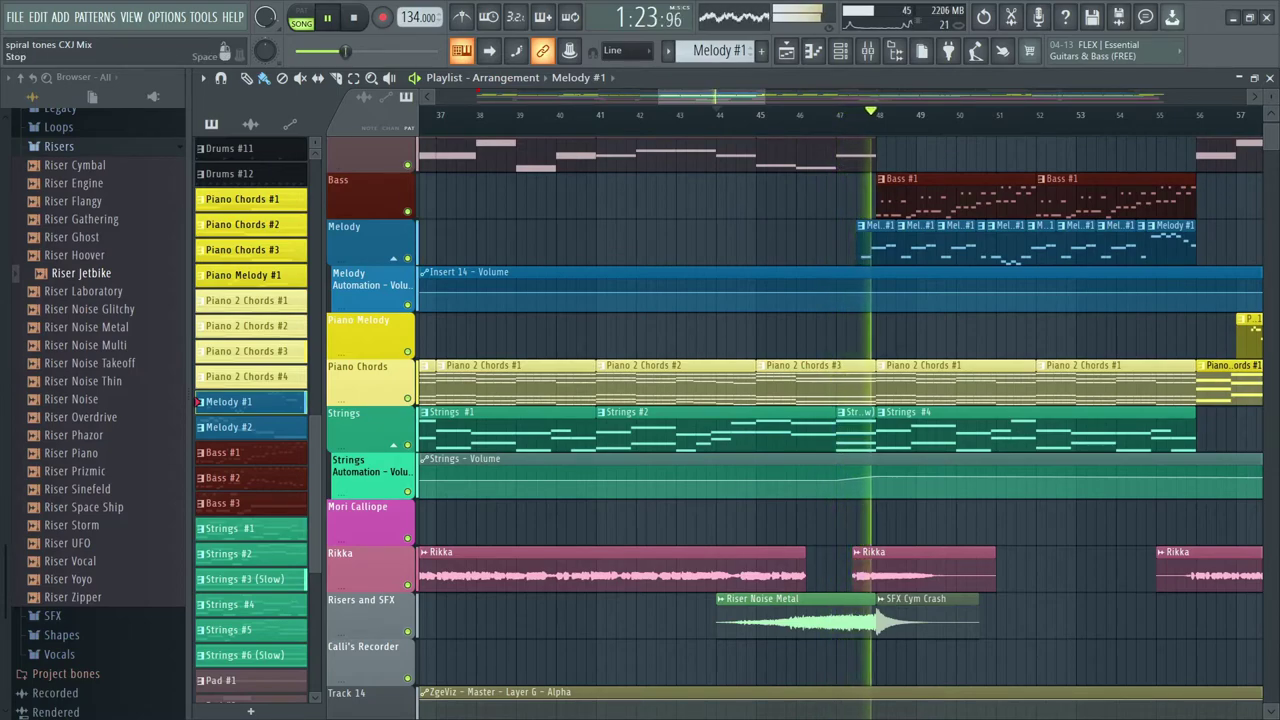
click(353, 17)
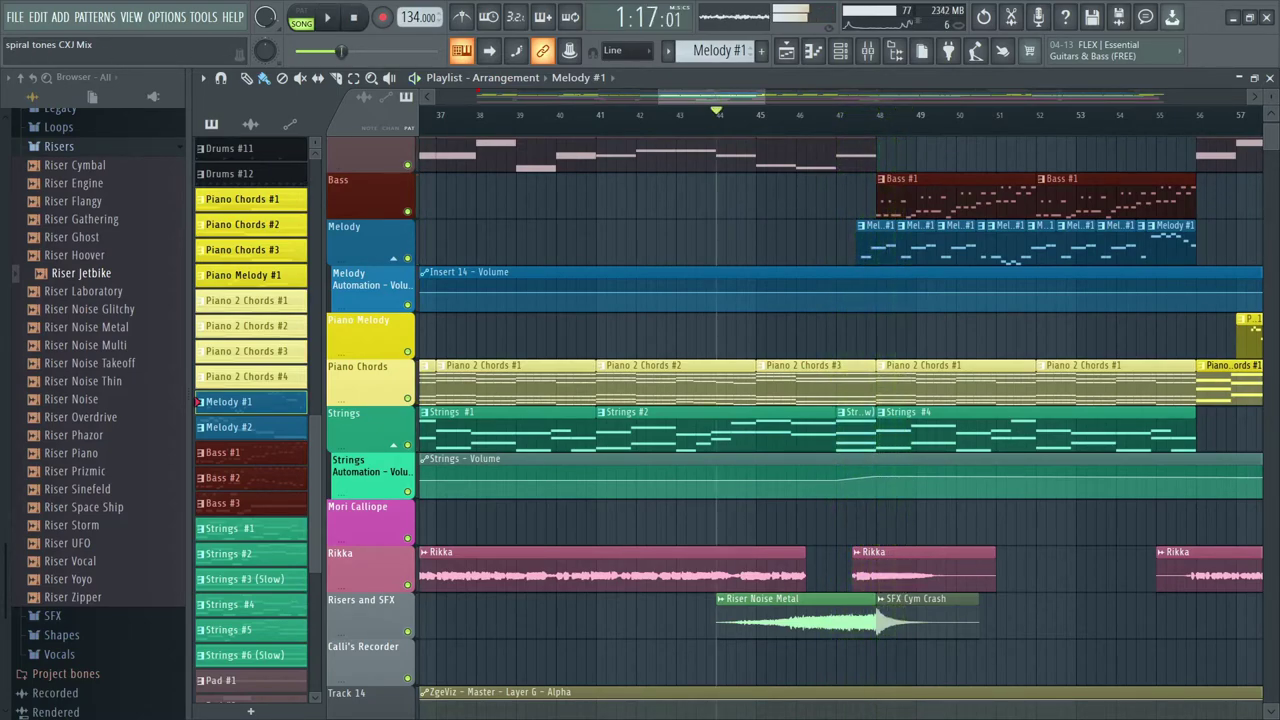
- Solo the Risers and SFX track, play the earthquake effect clip from bar 25 to about bar 26, and stop playback
scroll(840, 420, right, 3)
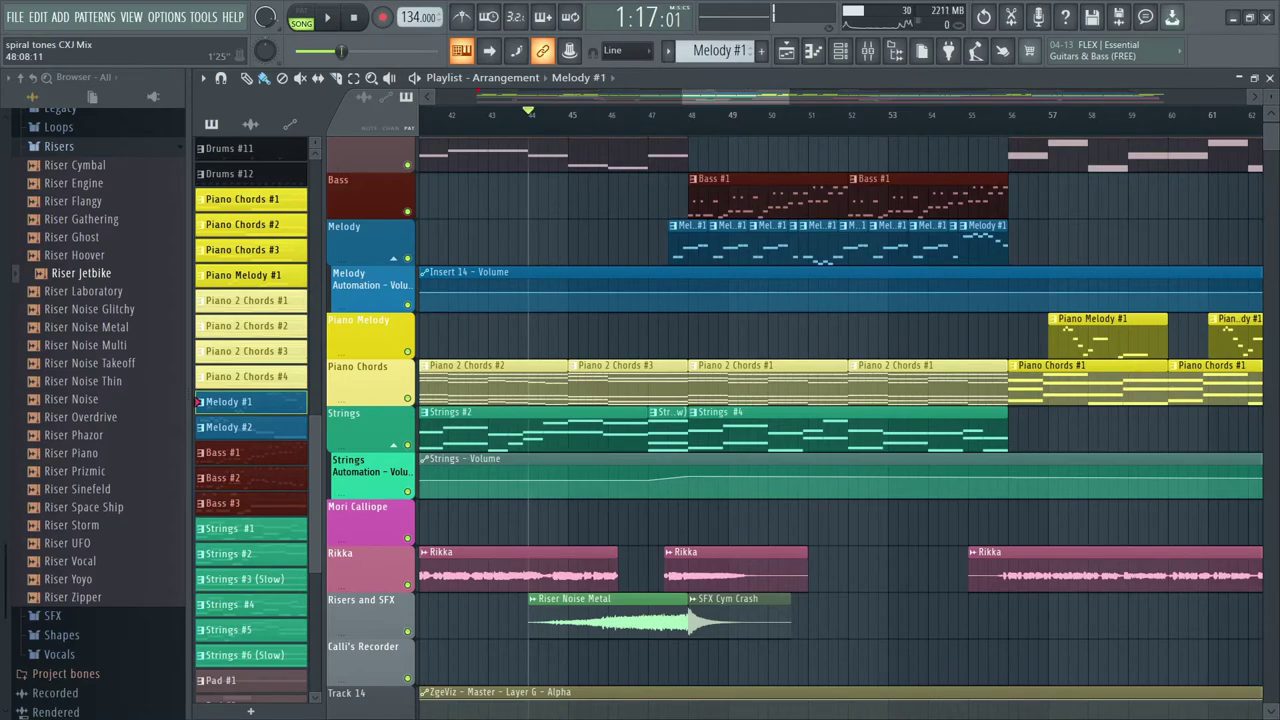
scroll(588, 660, right, 20)
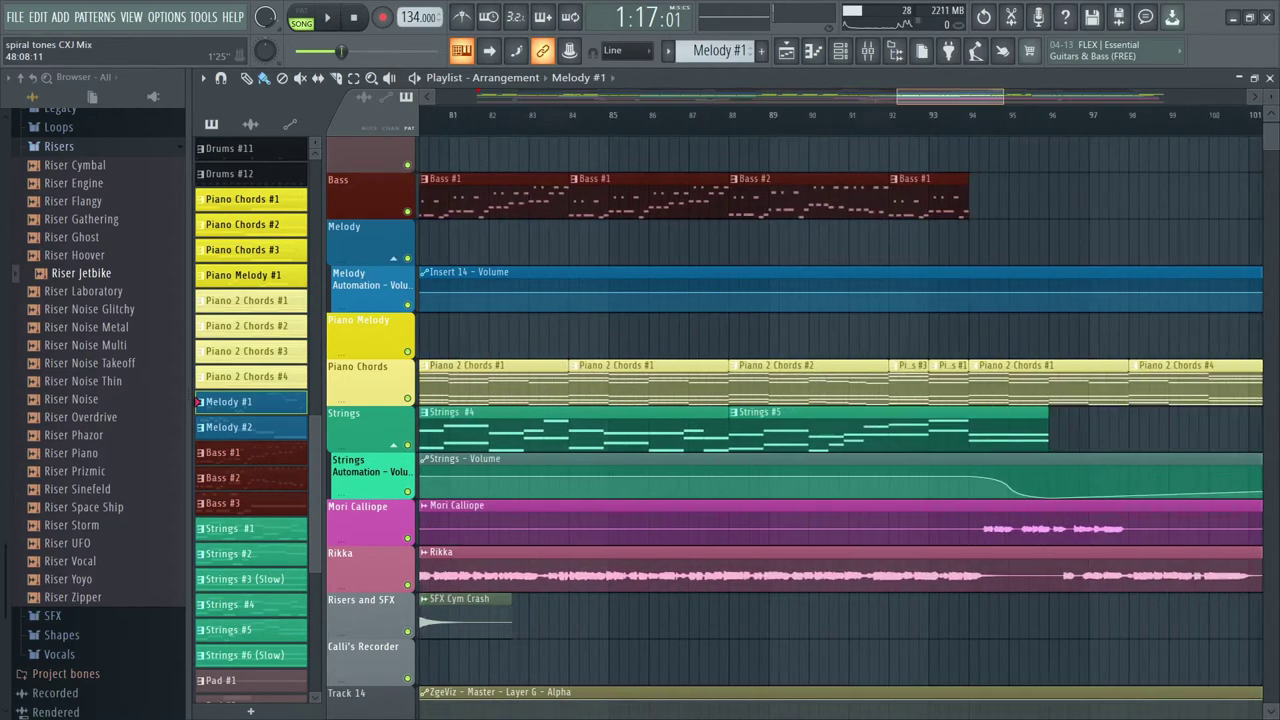
scroll(840, 420, left, 3)
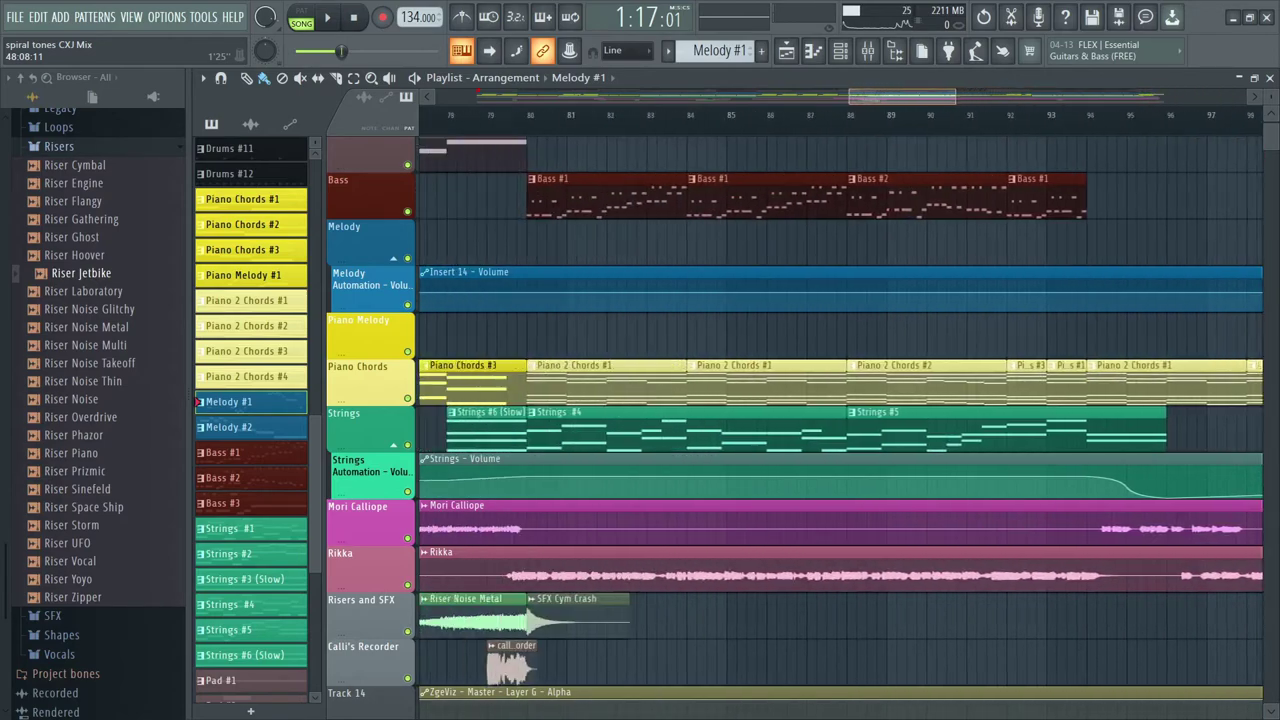
scroll(840, 420, left, 20)
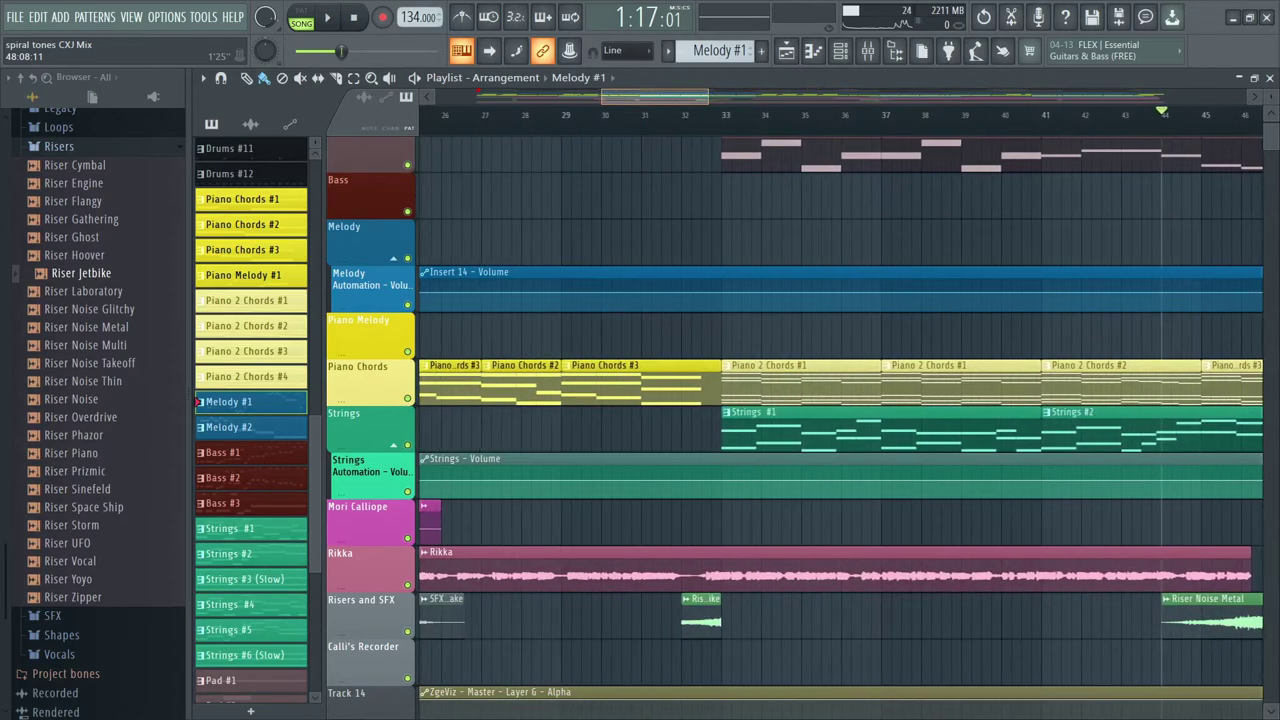
scroll(840, 420, left, 2)
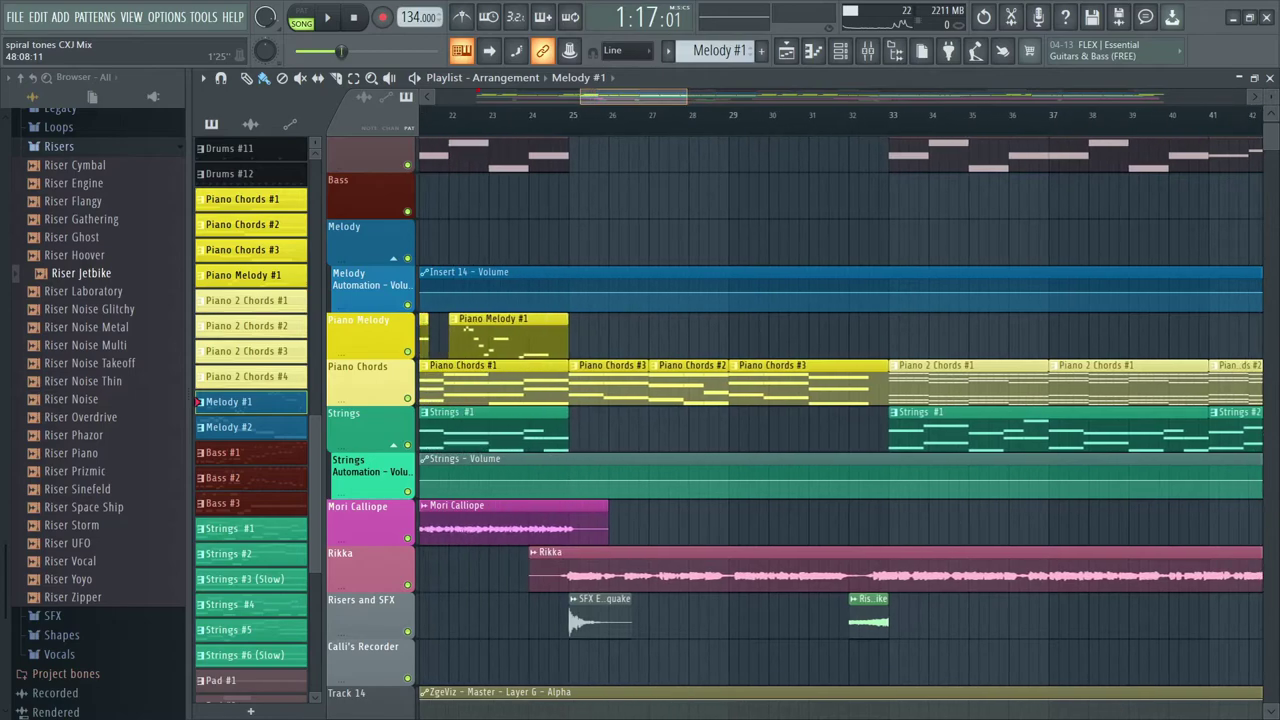
click(569, 115)
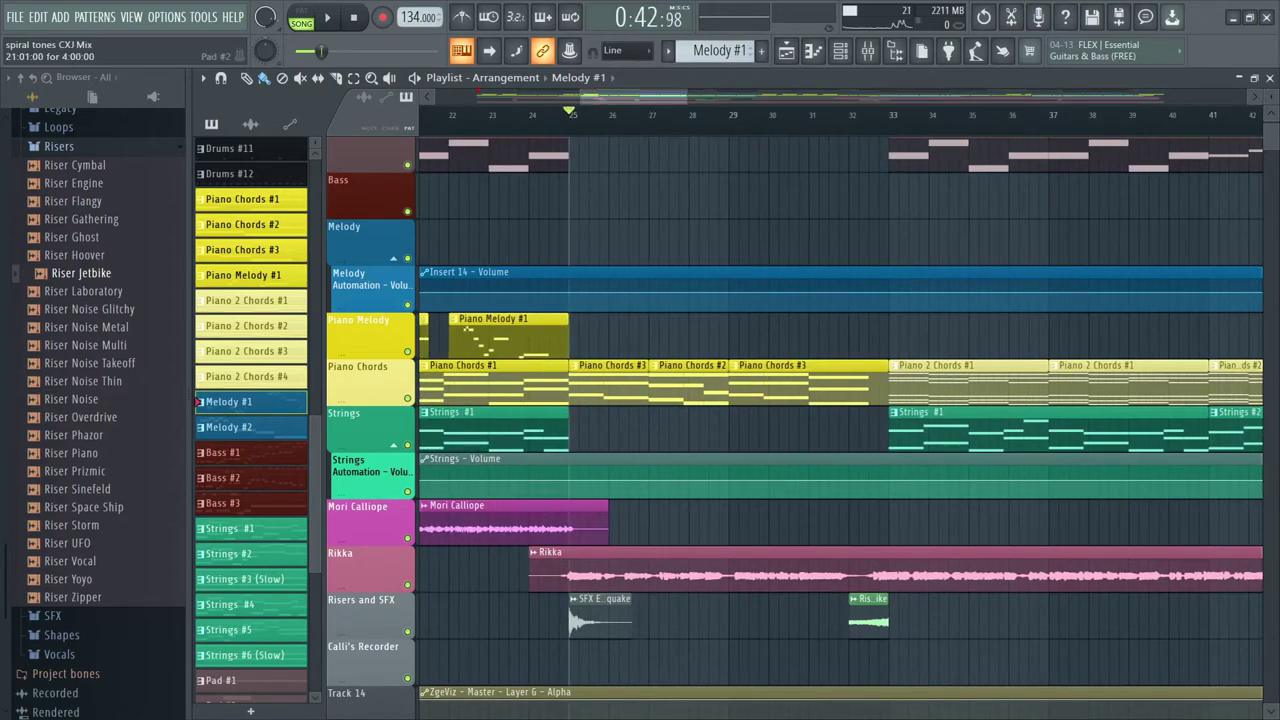
right_click(407, 632)
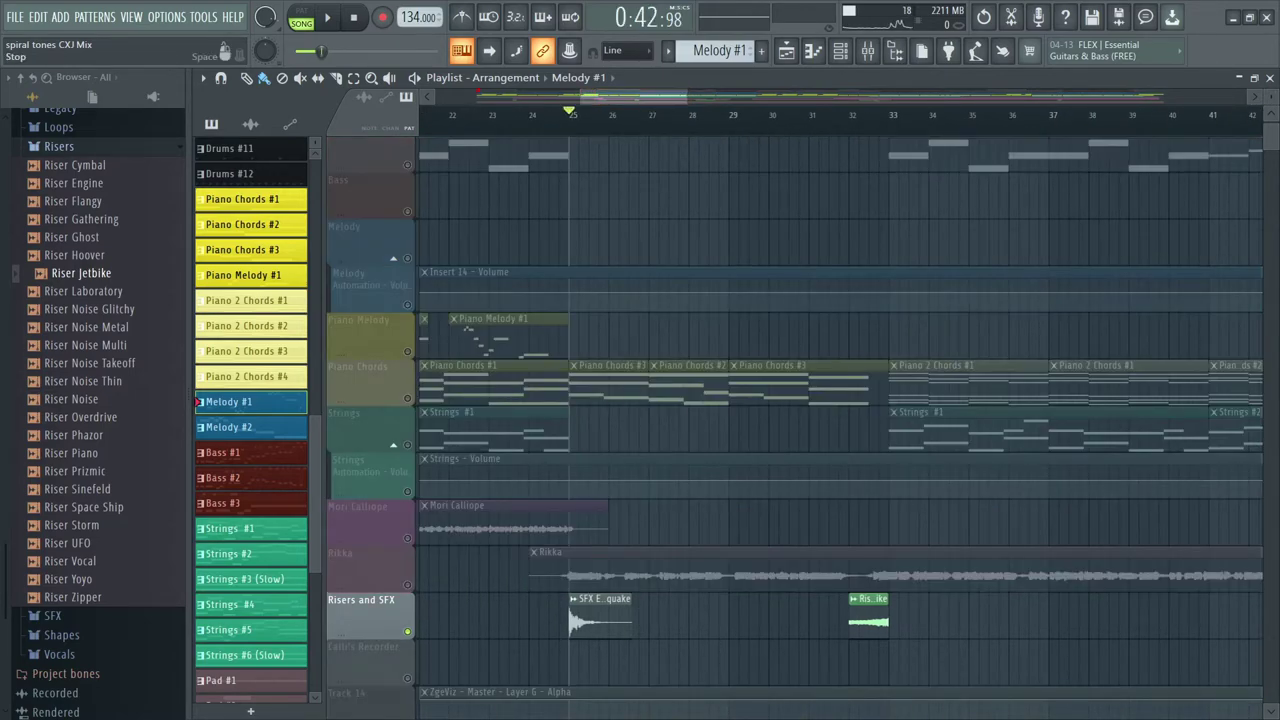
click(327, 17)
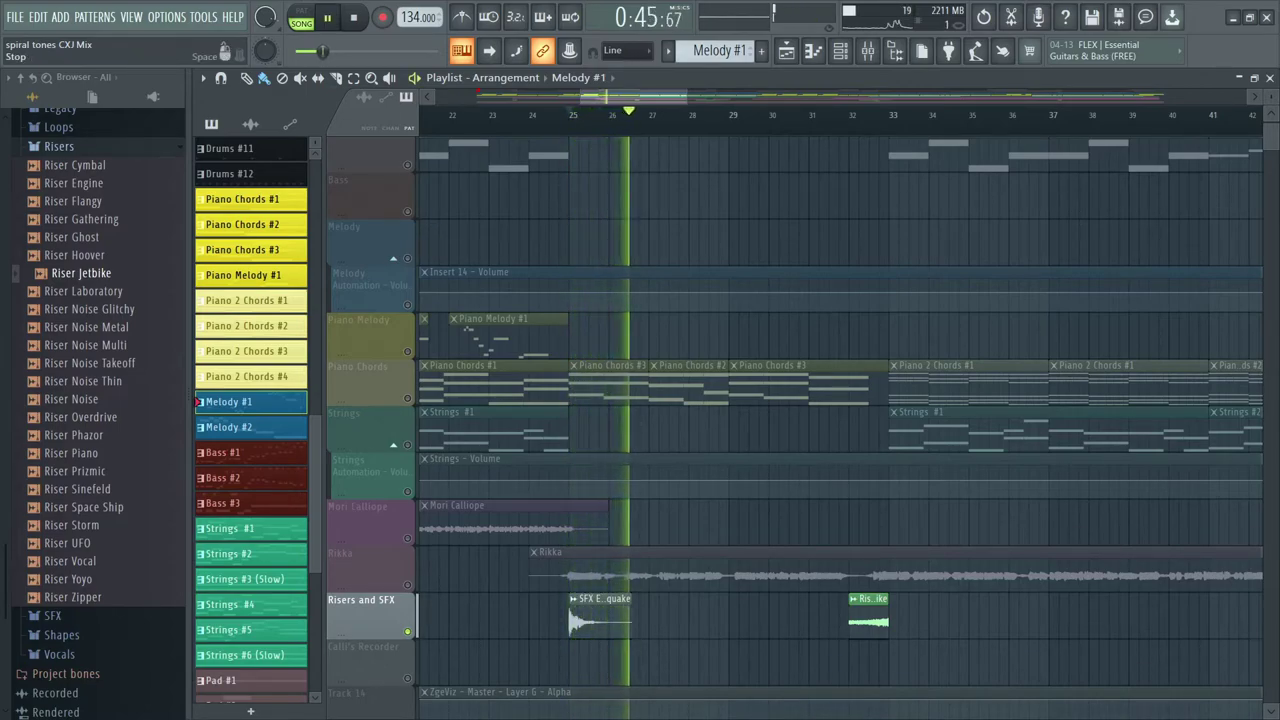
click(353, 17)
- Play the soloed SFX Cym Crash clip from bar 80, and stop playback
scroll(840, 400, right, 10)
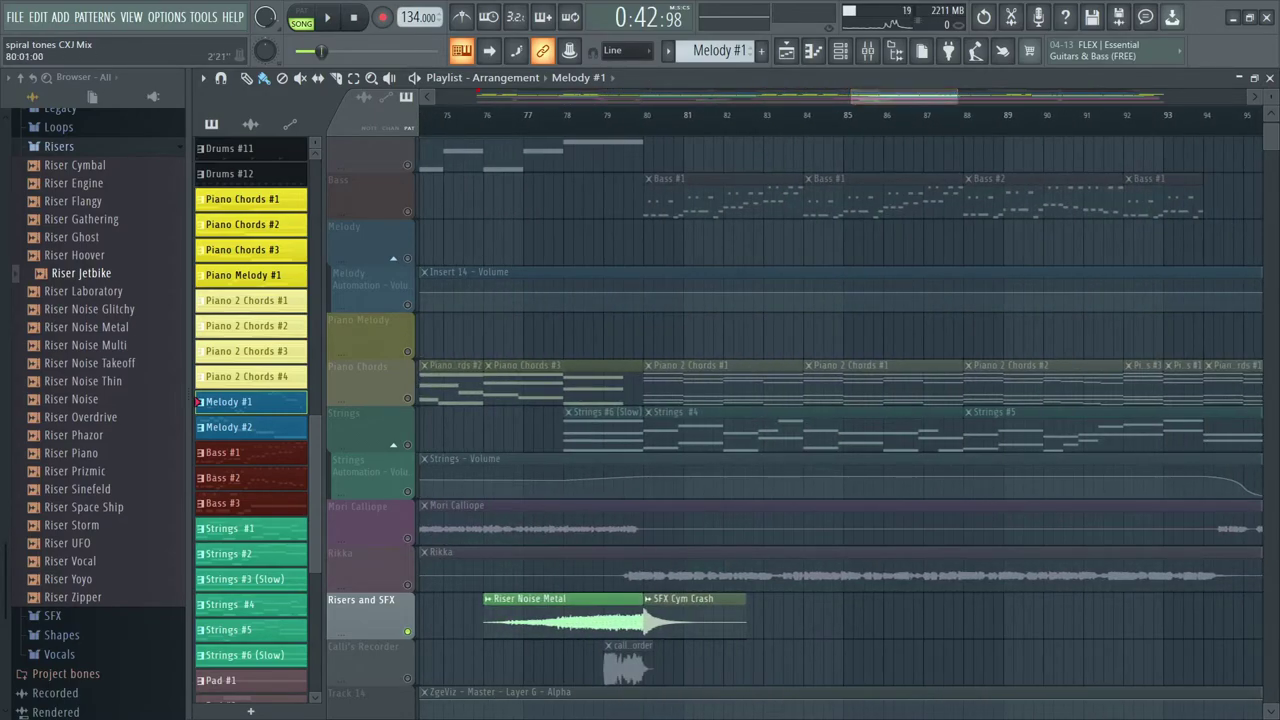
click(642, 115)
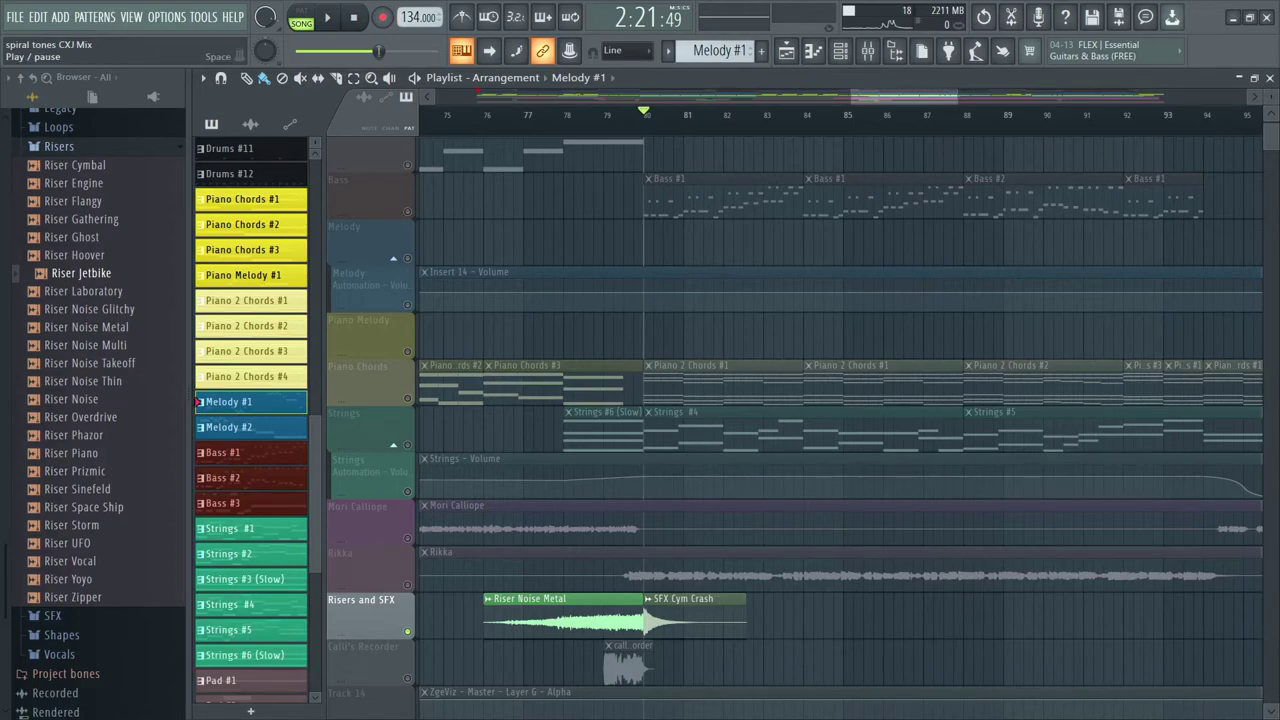
click(327, 17)
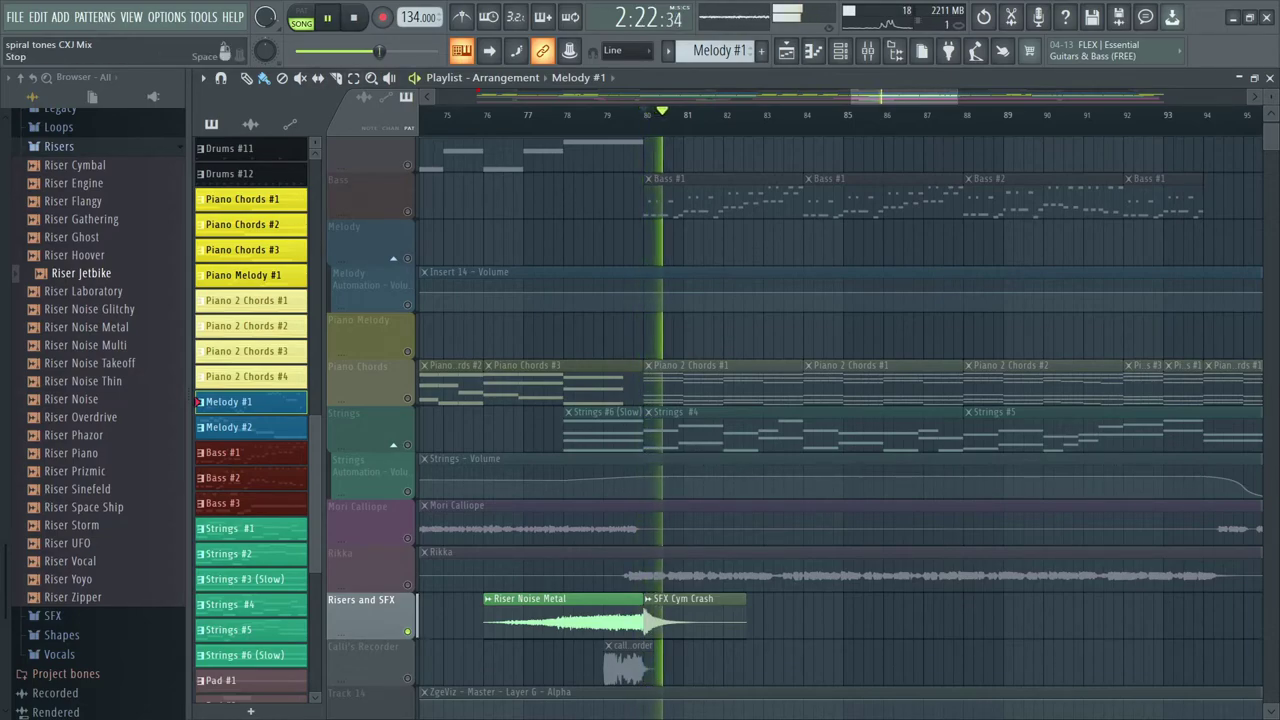
click(354, 17)
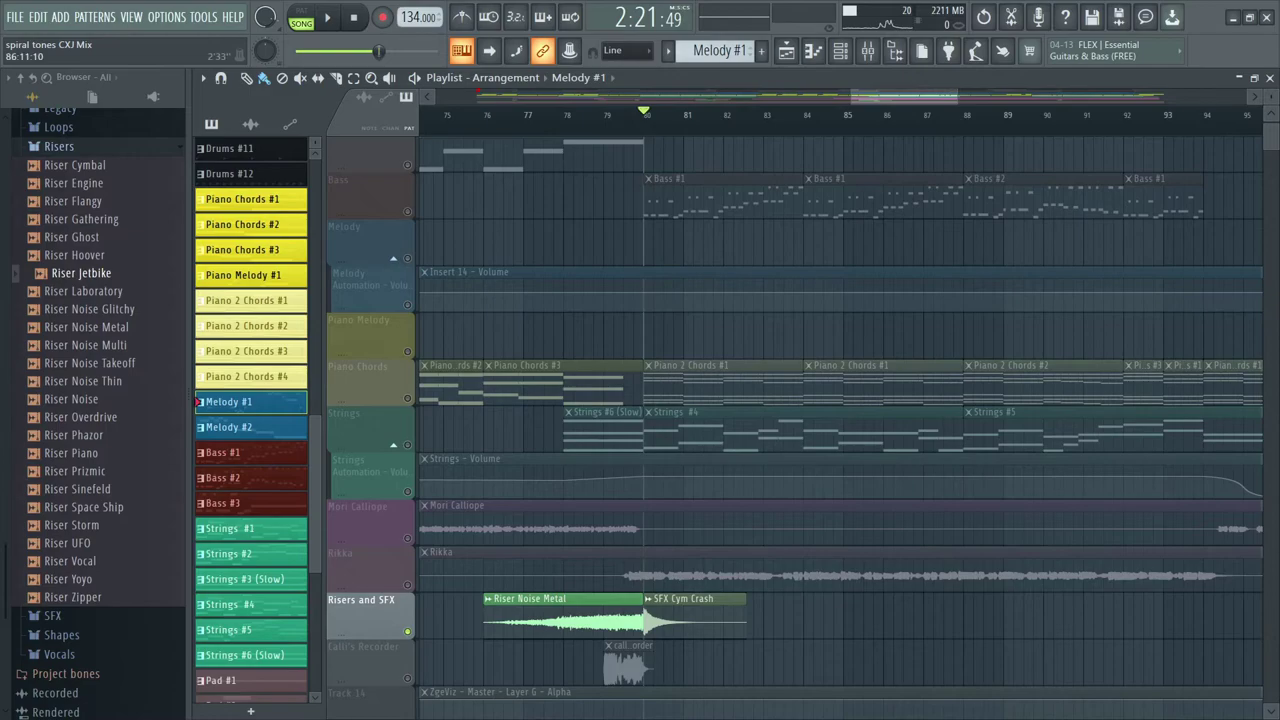
- Look over the riser clips back to the song's opening, and take the Risers and SFX track out of solo
drag(911, 96, 749, 96)
scroll(840, 400, right, 4)
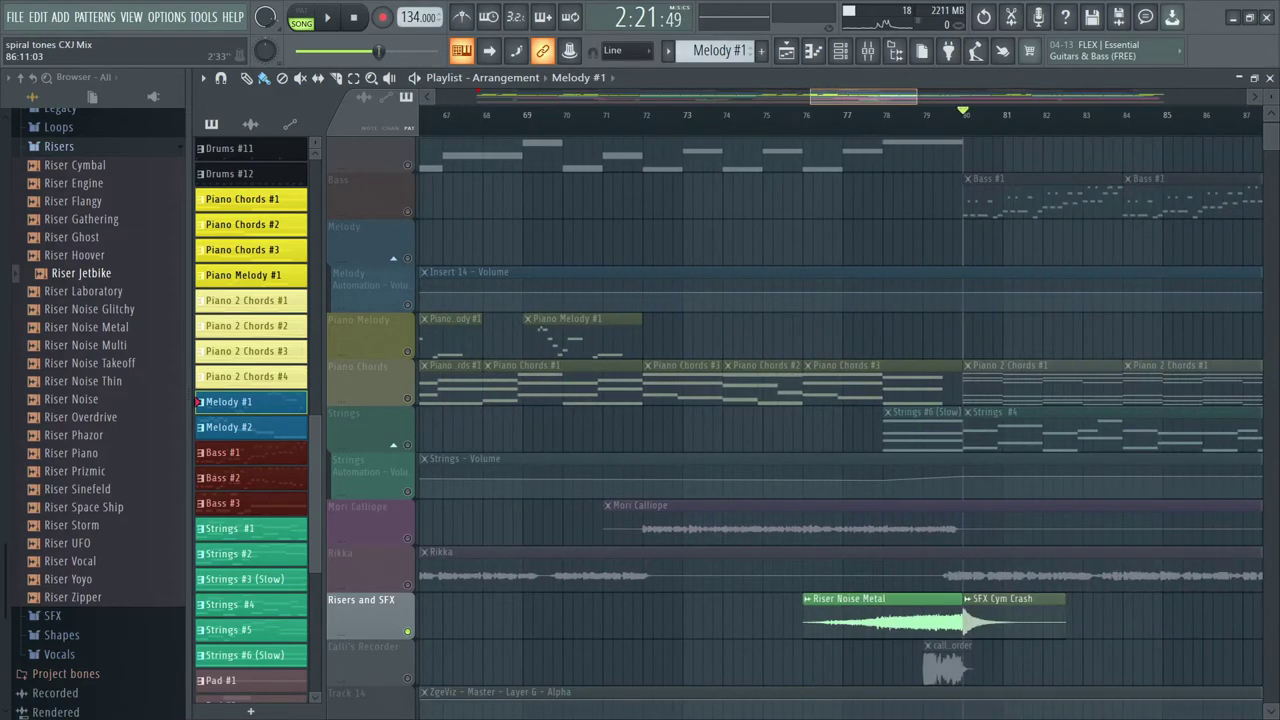
scroll(840, 400, left, 15)
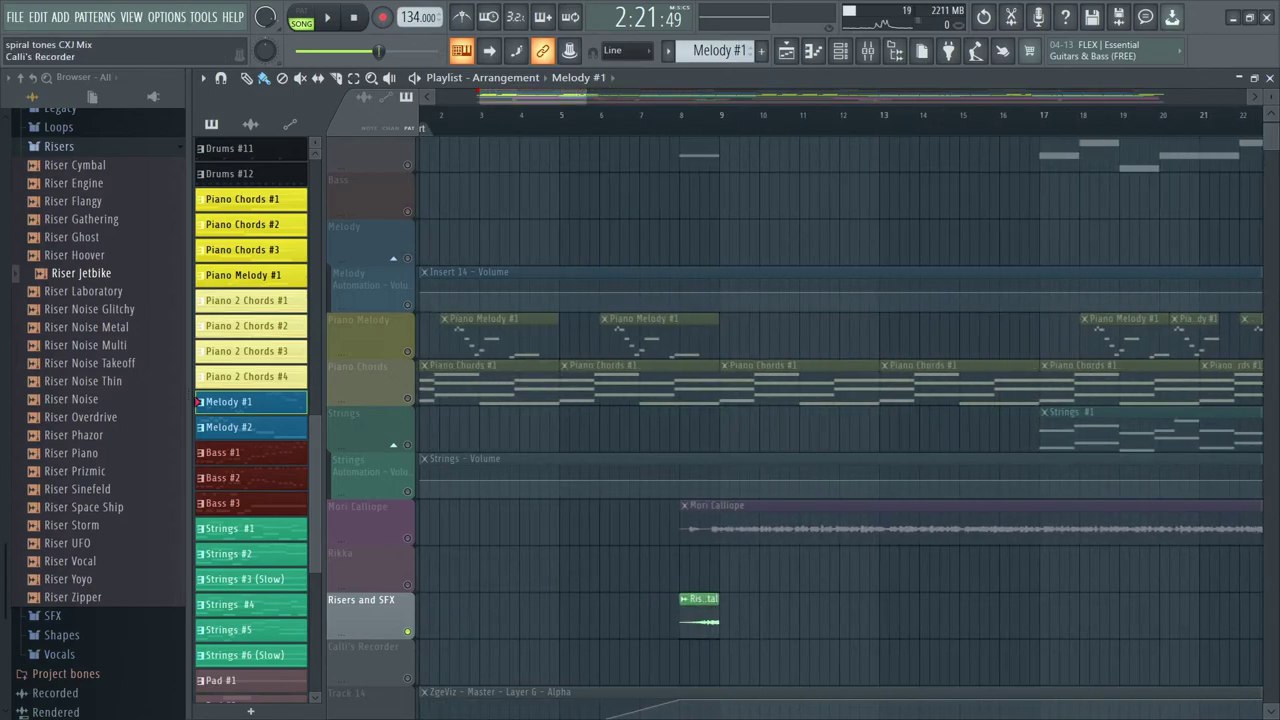
right_click(407, 631)
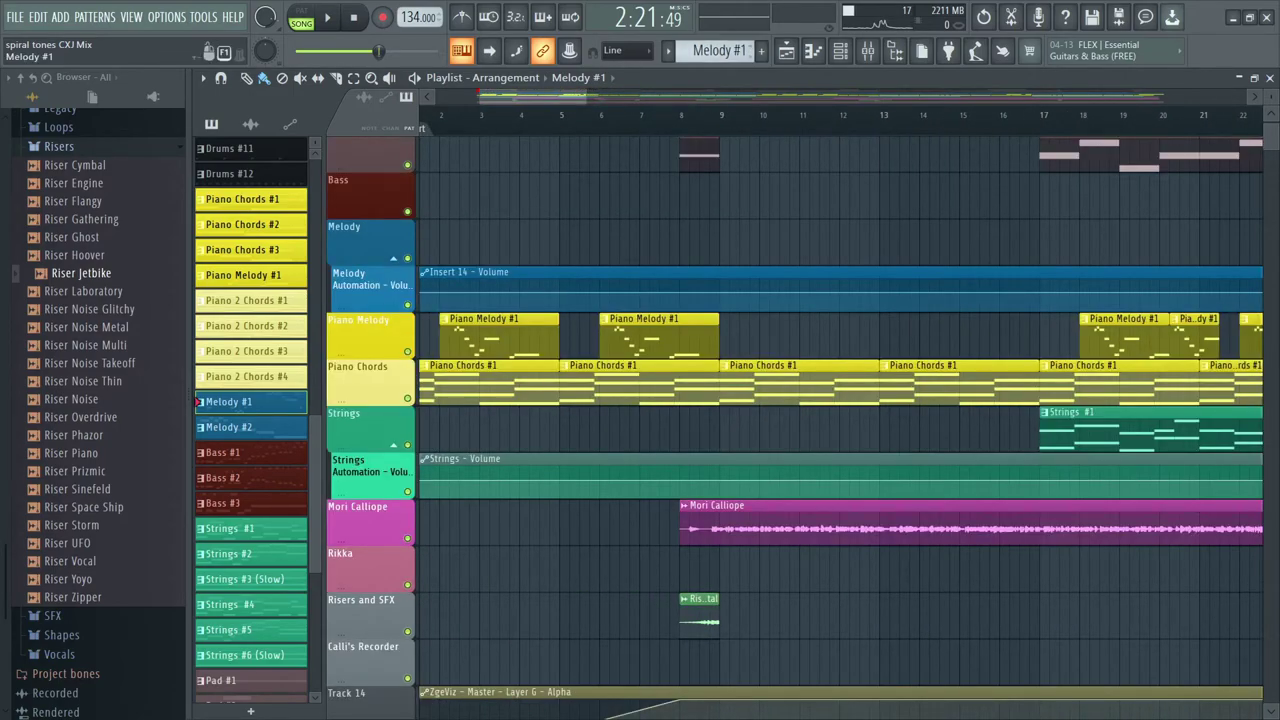
- Play the full arrangement from bar 73 through the Calli's Recorder clip to just past bar 80, and stop playback
scroll(1255, 618, right, 1)
scroll(1255, 618, right, 1)
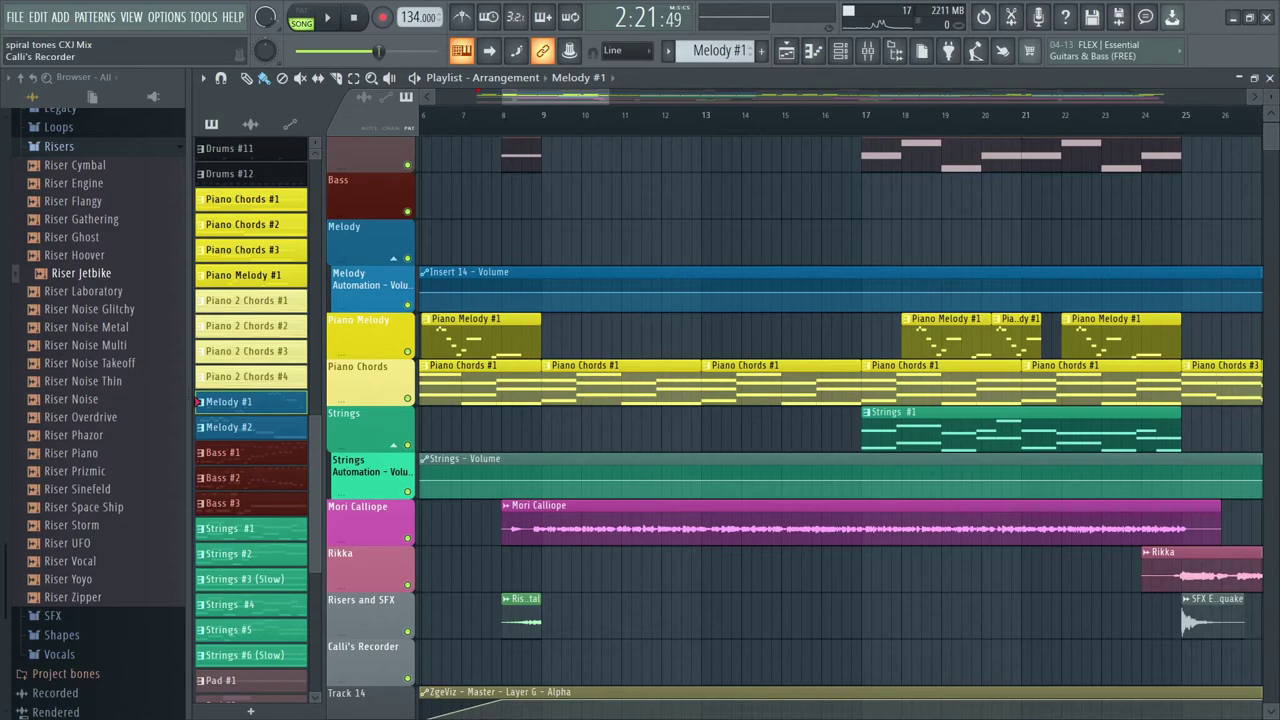
scroll(840, 430, right, 20)
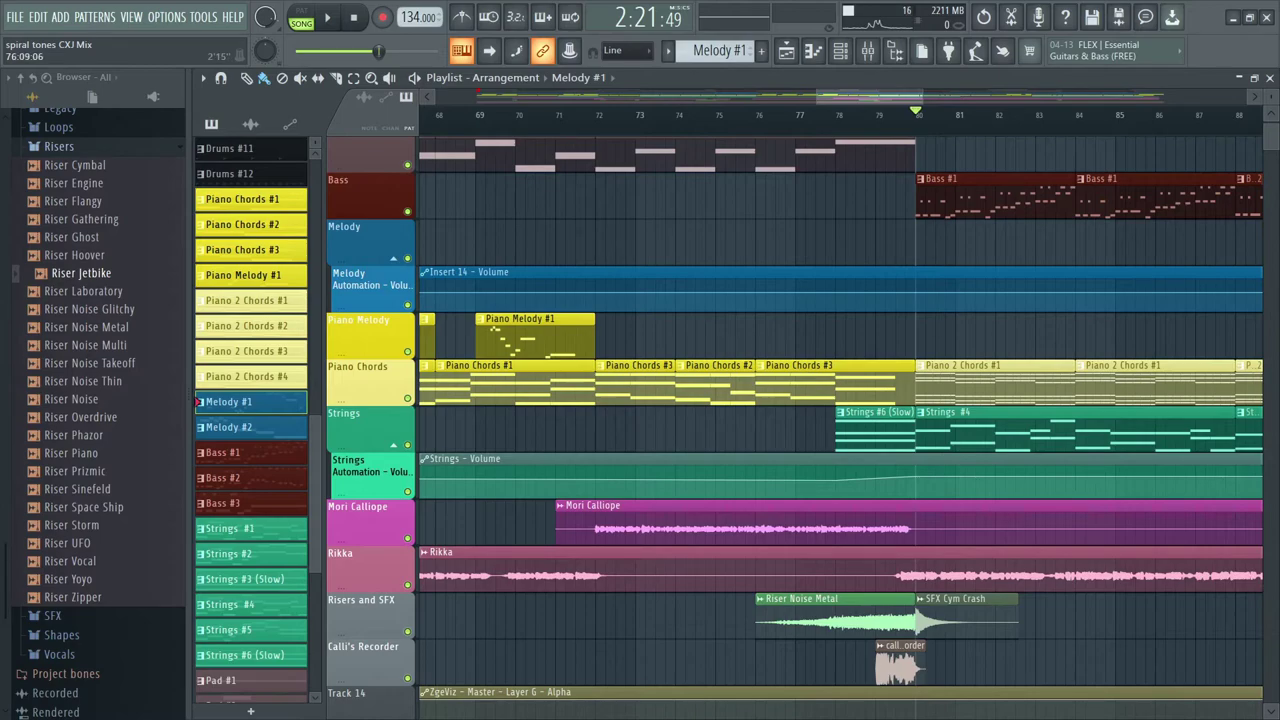
click(632, 114)
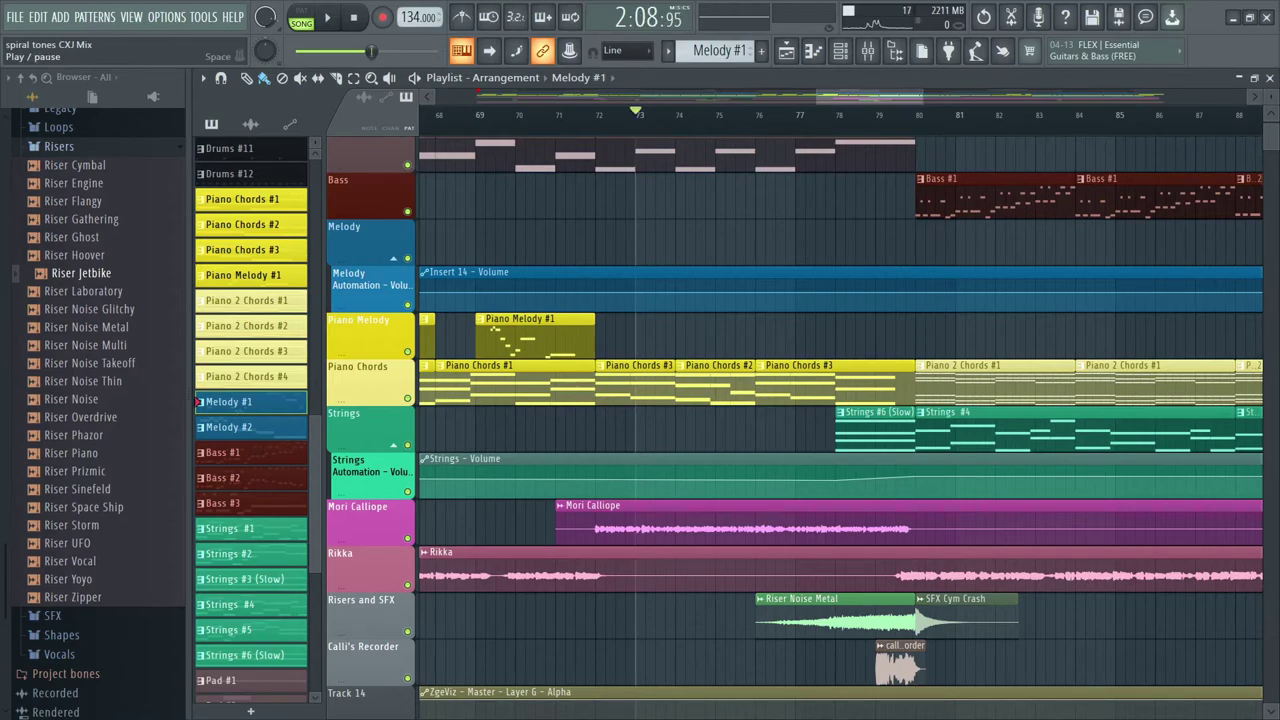
key(space)
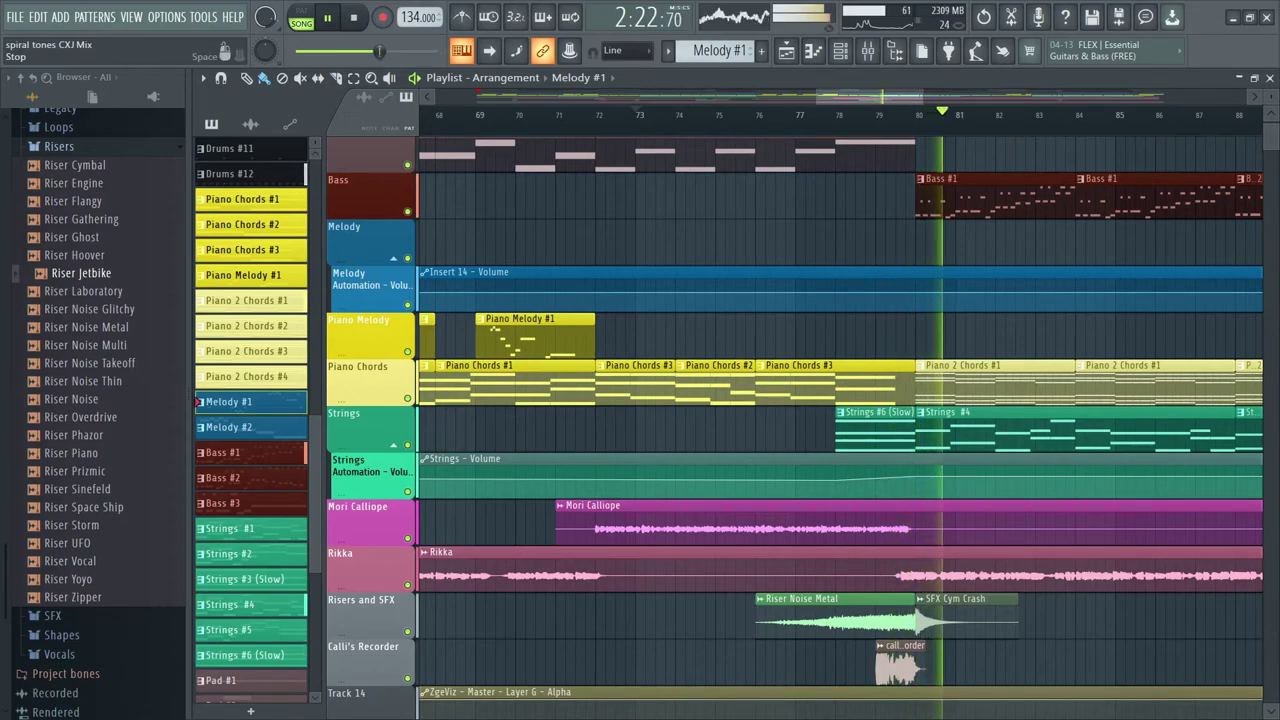
click(353, 17)
- Solo the Calli's Recorder track, play its clip from bar 79 to bar 80, and take the track out of solo
right_click(407, 678)
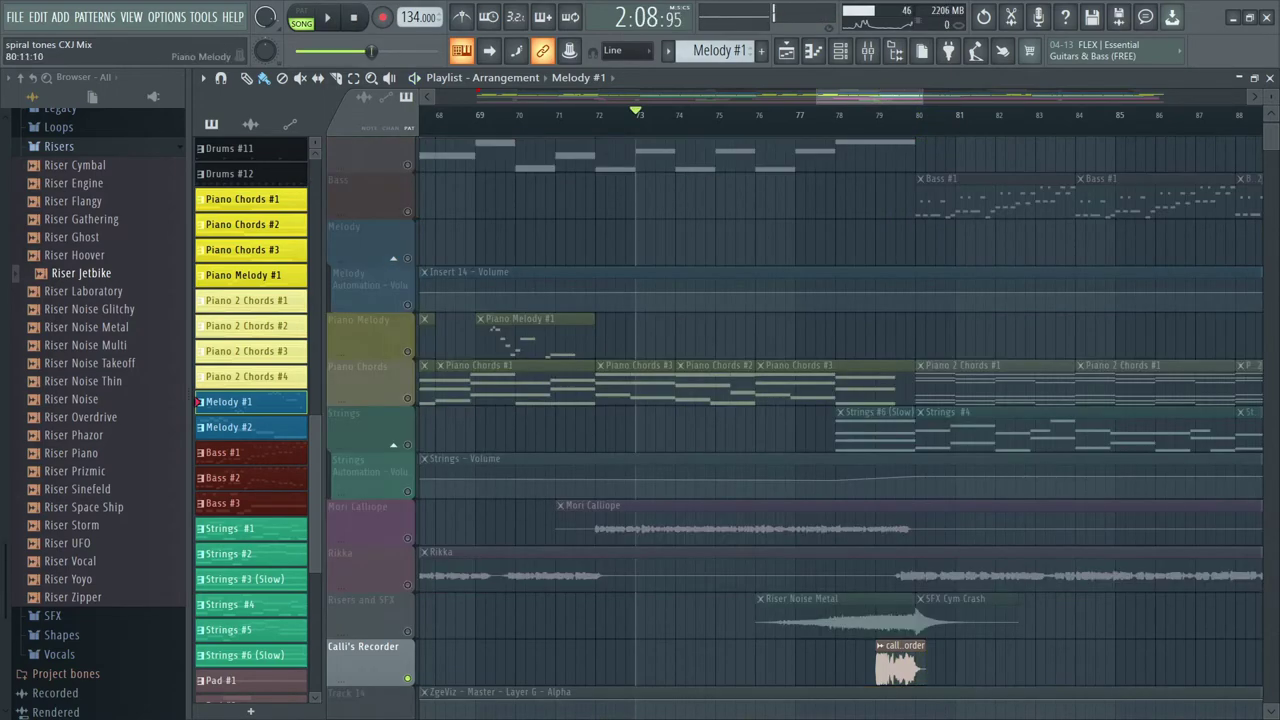
click(868, 113)
key(space)
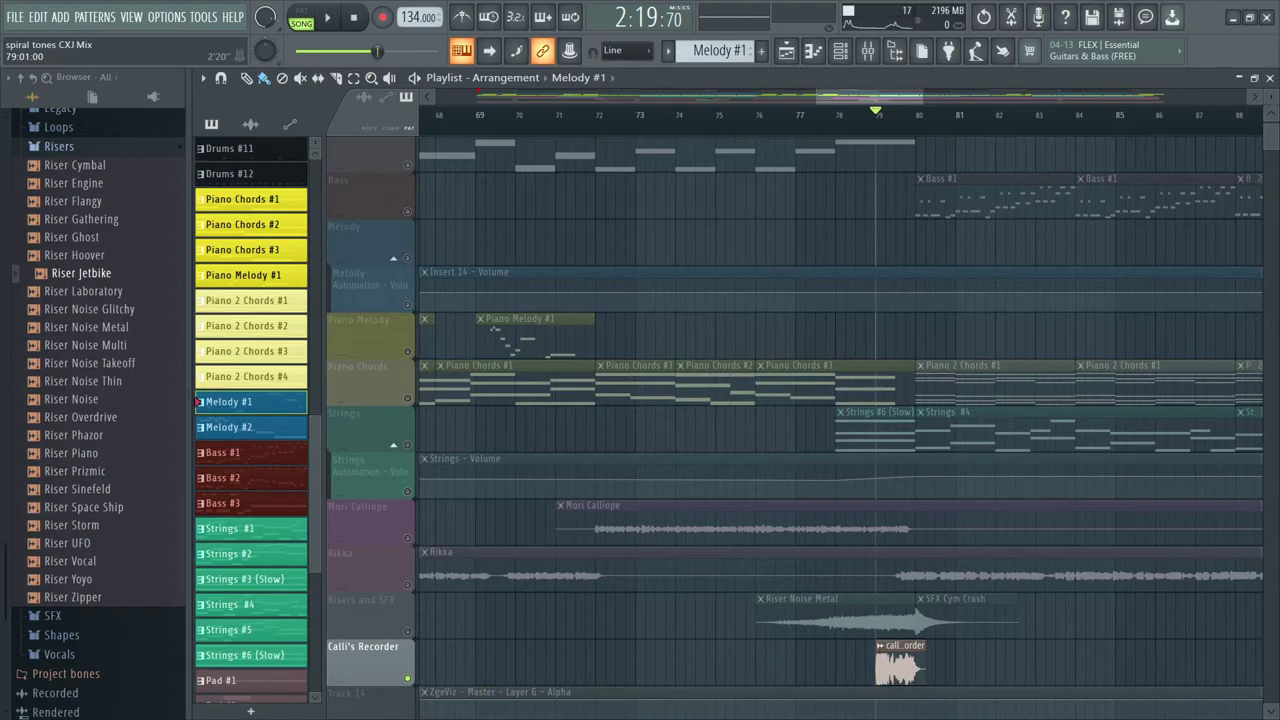
key(space)
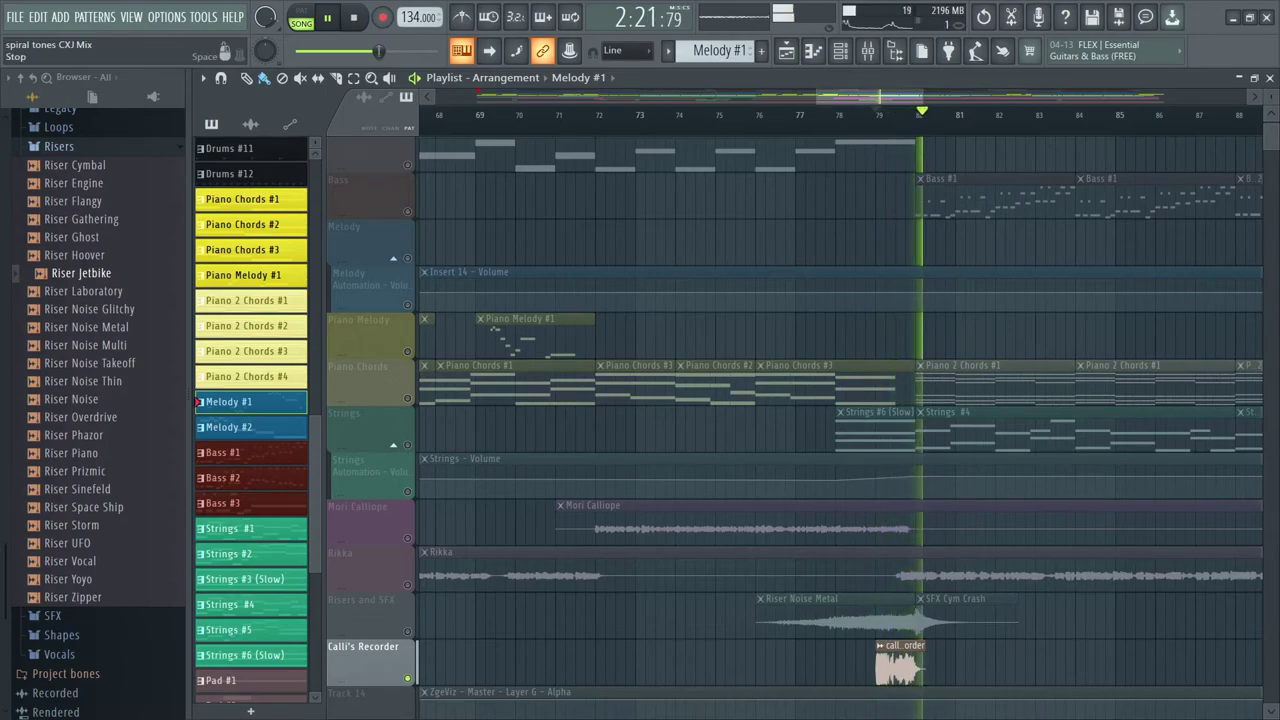
key(space)
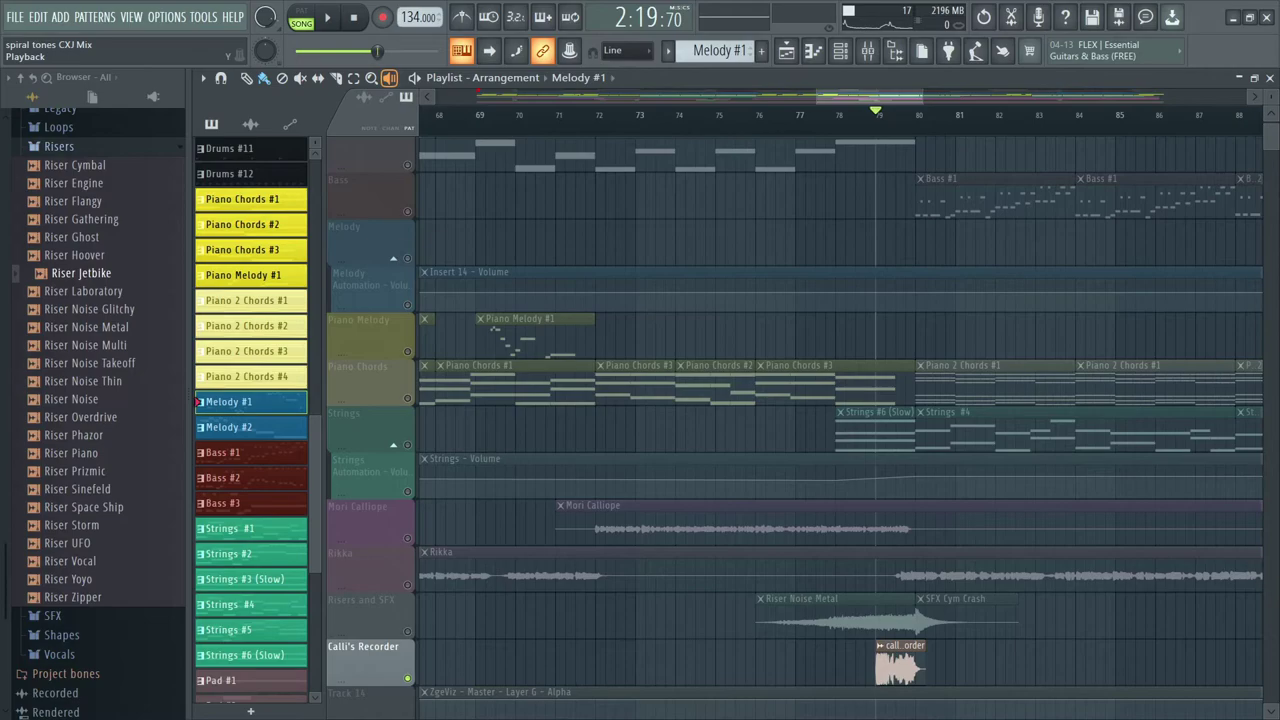
scroll(840, 400, down, 3)
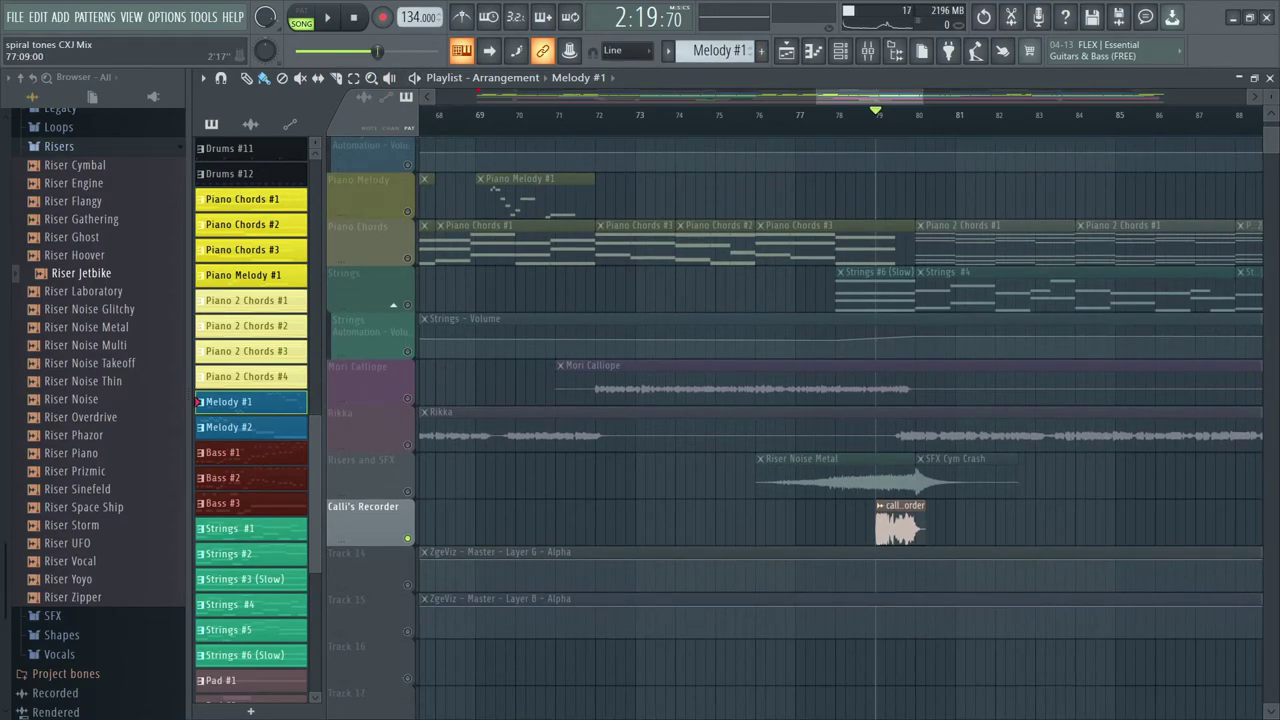
right_click(407, 538)
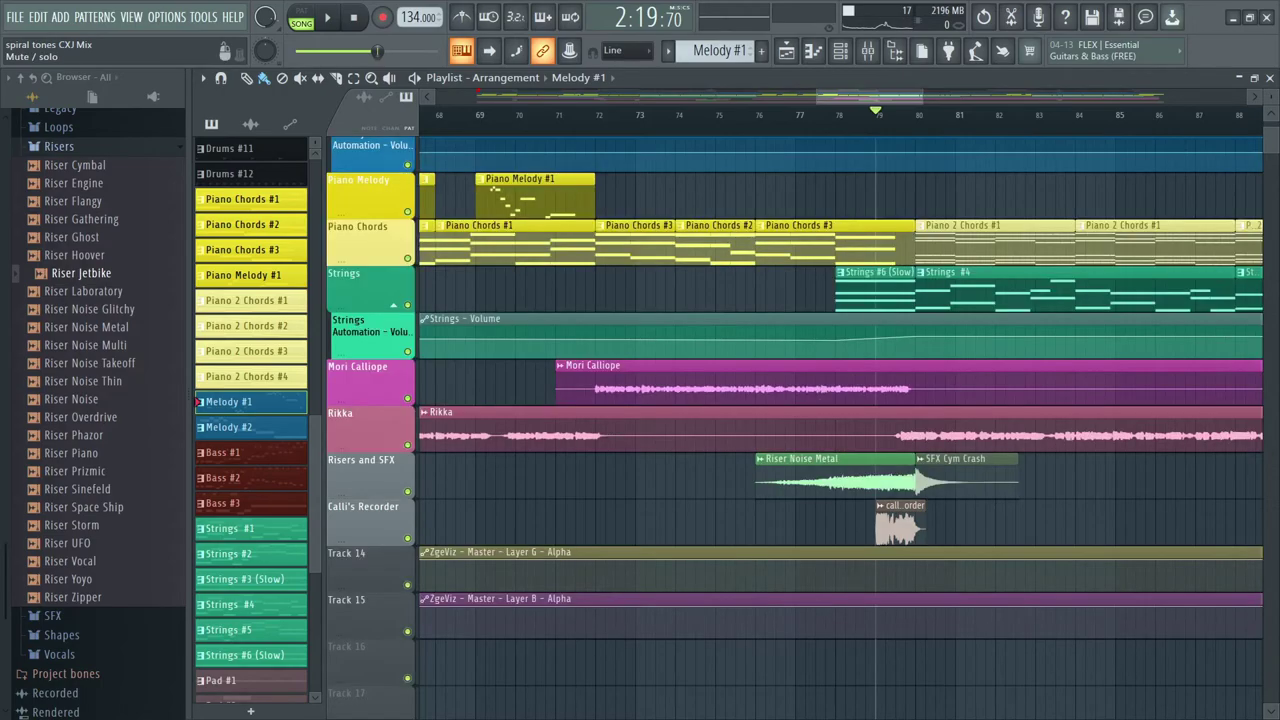
- Review all tracks from the start of the song, down to the ZgeViz layer alpha automation clips on tracks 14 and 15
scroll(756, 205, up, 4)
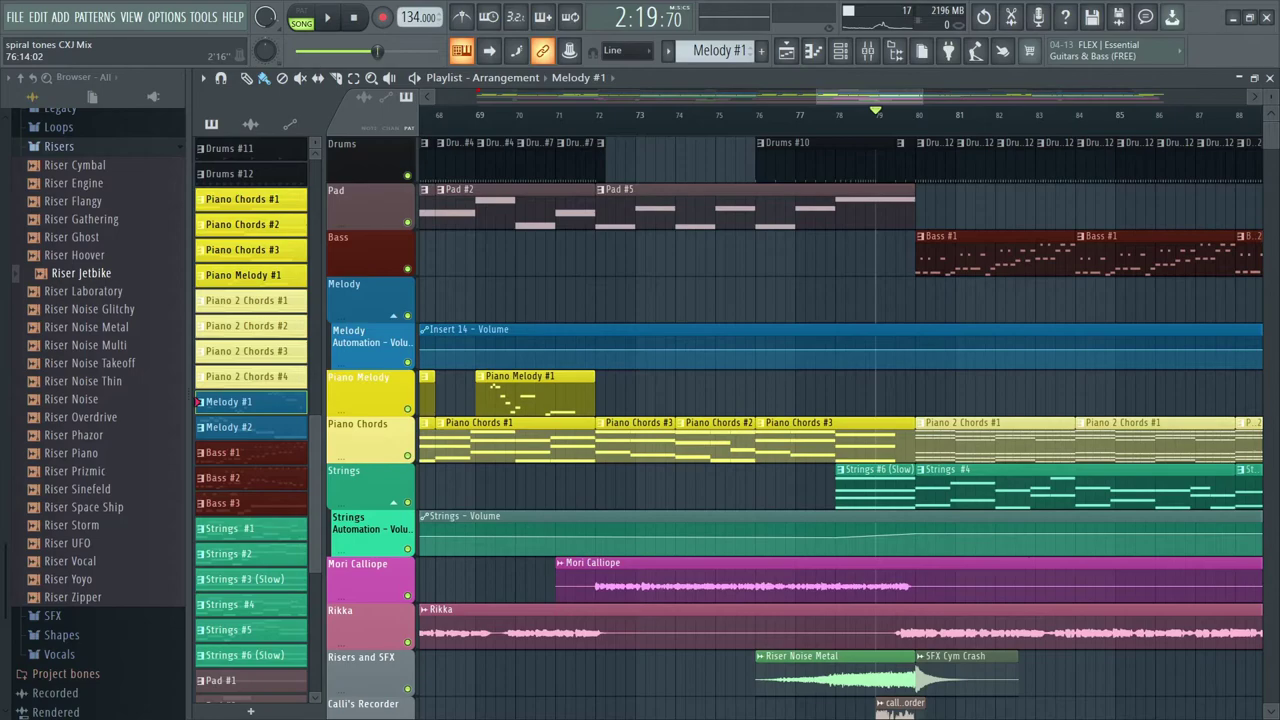
scroll(840, 400, left, 15)
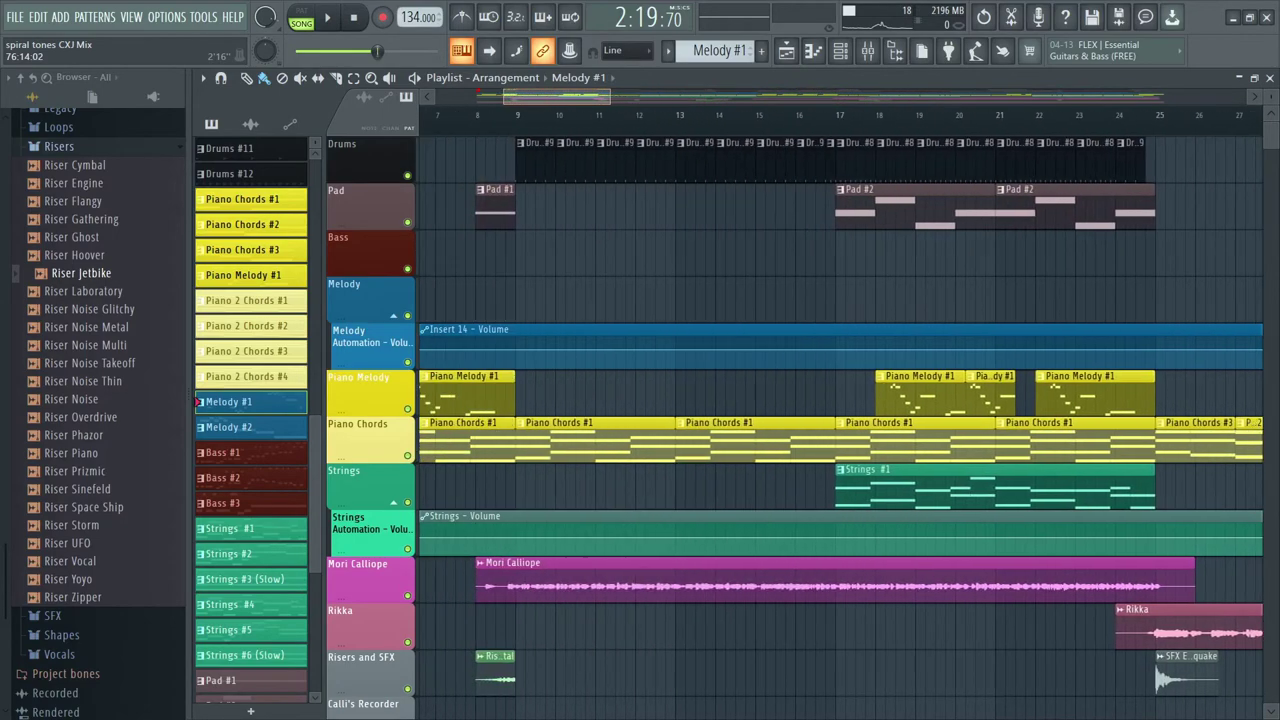
scroll(840, 400, left, 3)
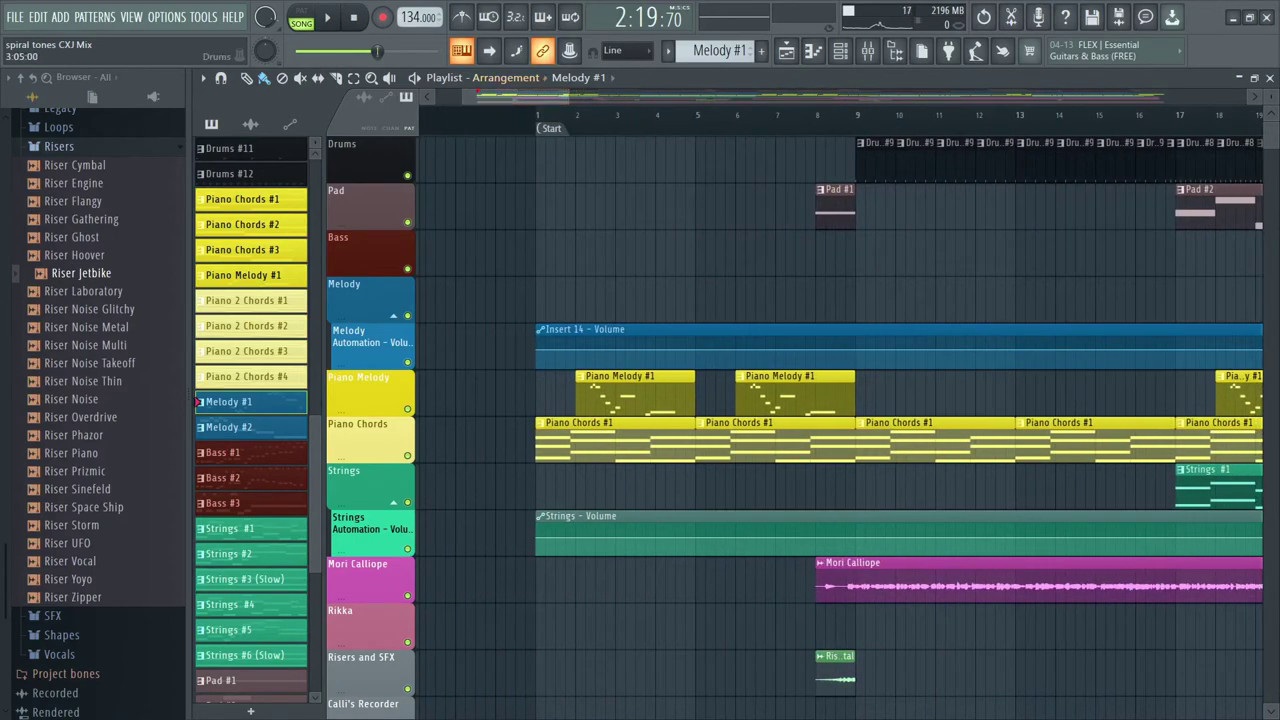
scroll(840, 400, down, 5)
scroll(370, 410, up, 4)
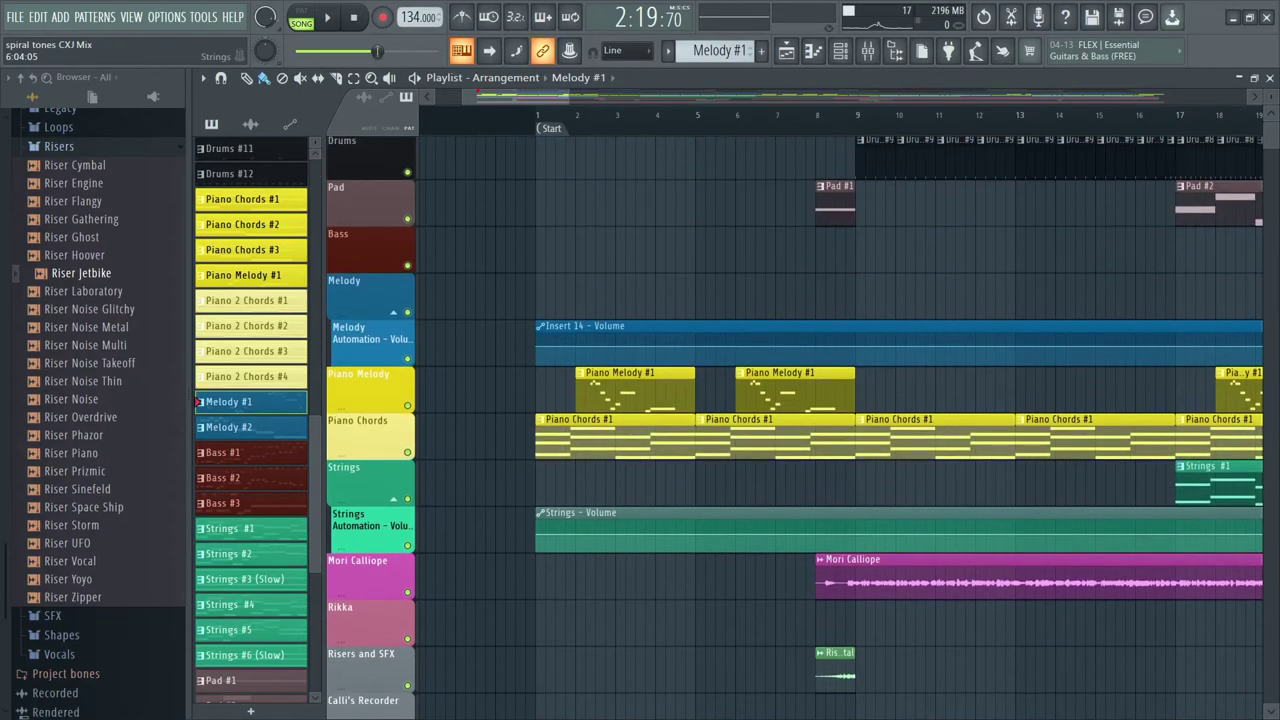
scroll(370, 410, down, 3)
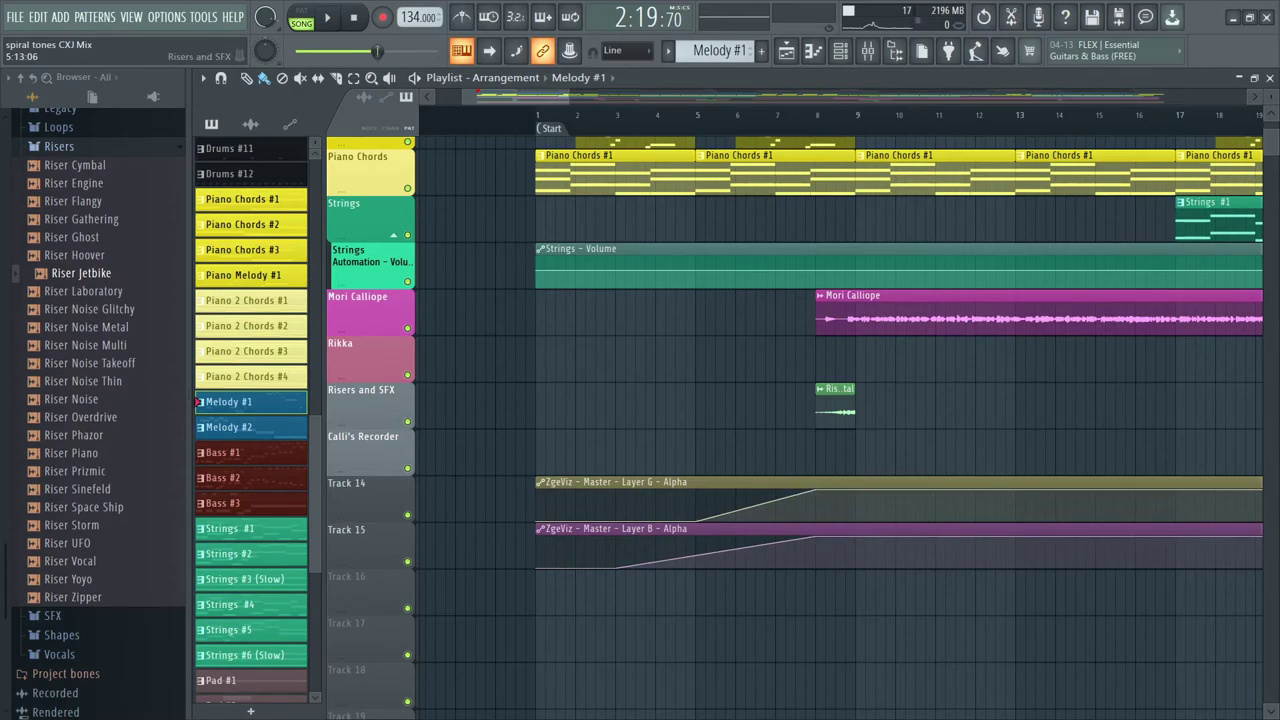
scroll(660, 455, up, 1)
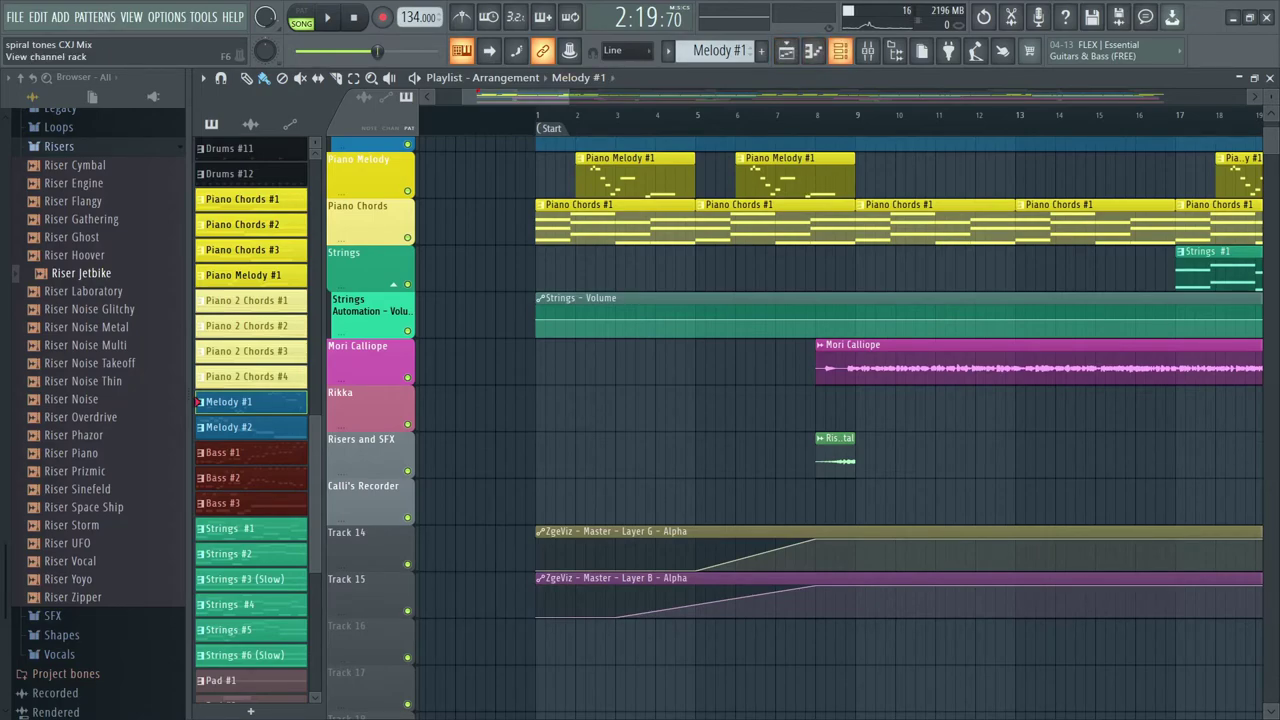
- Open the ZGameEditor Visualizer loaded on the Master track in the mixer
click(840, 50)
click(867, 50)
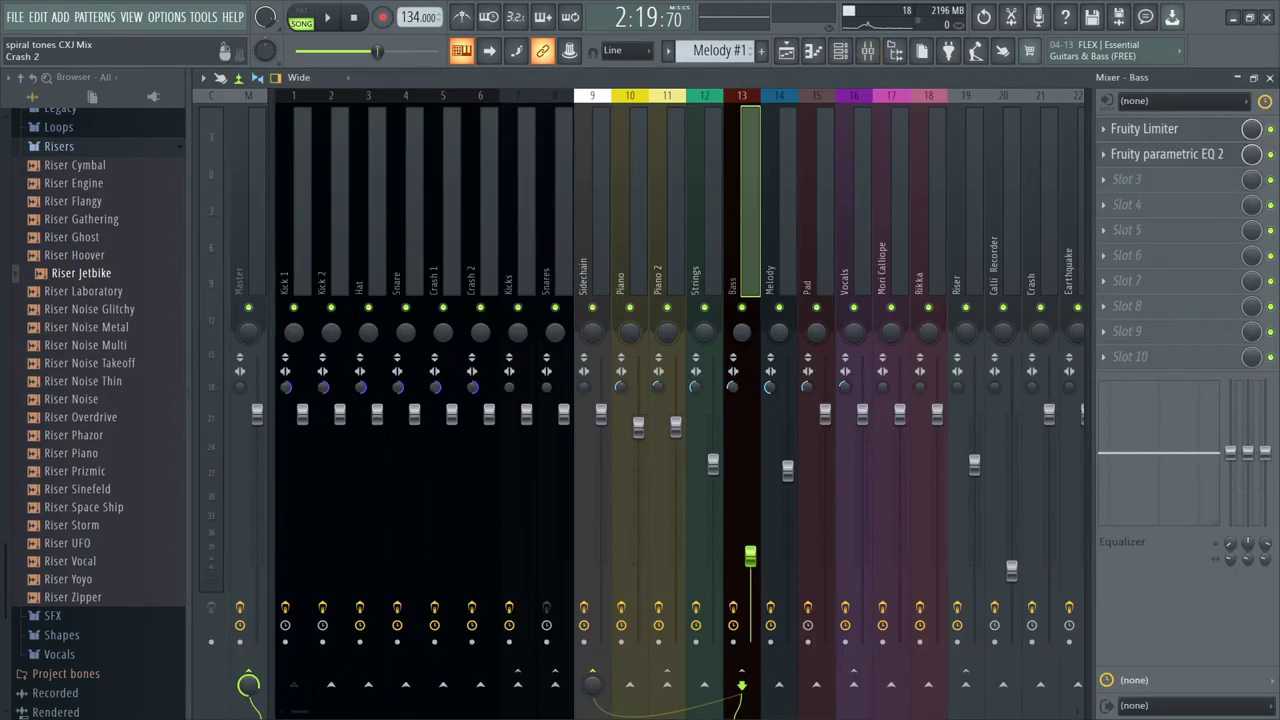
click(248, 200)
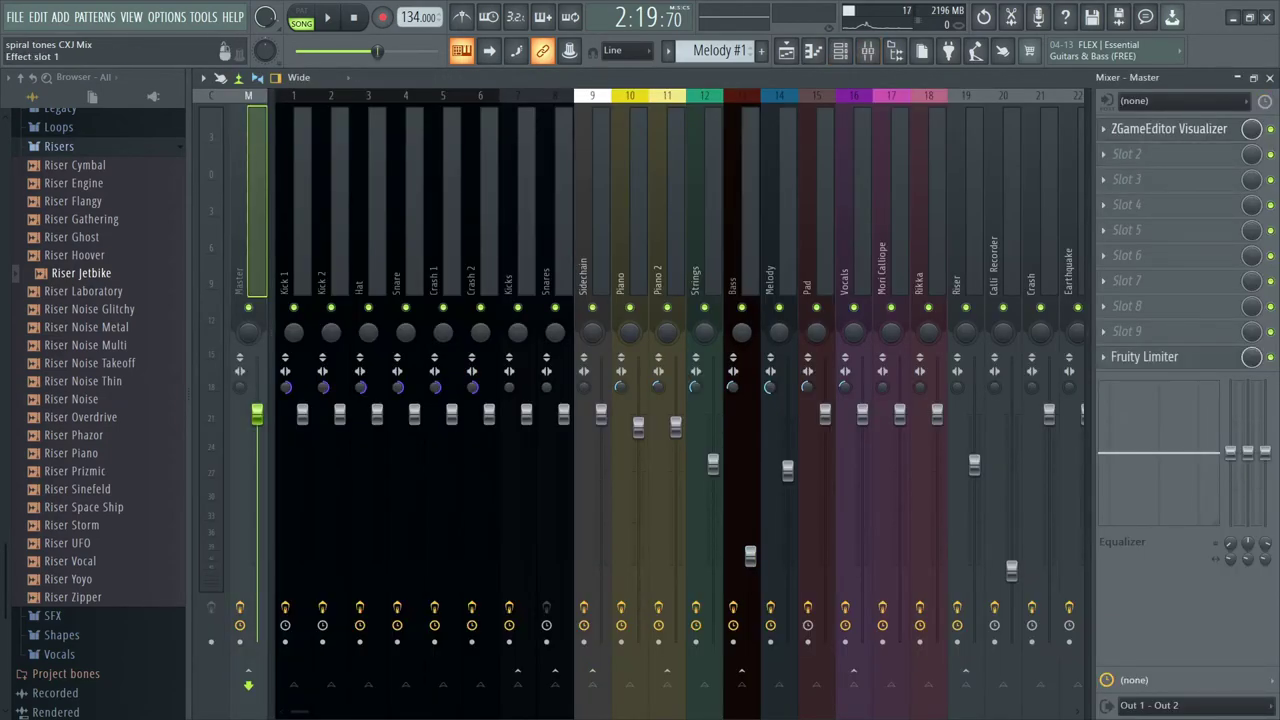
click(1168, 128)
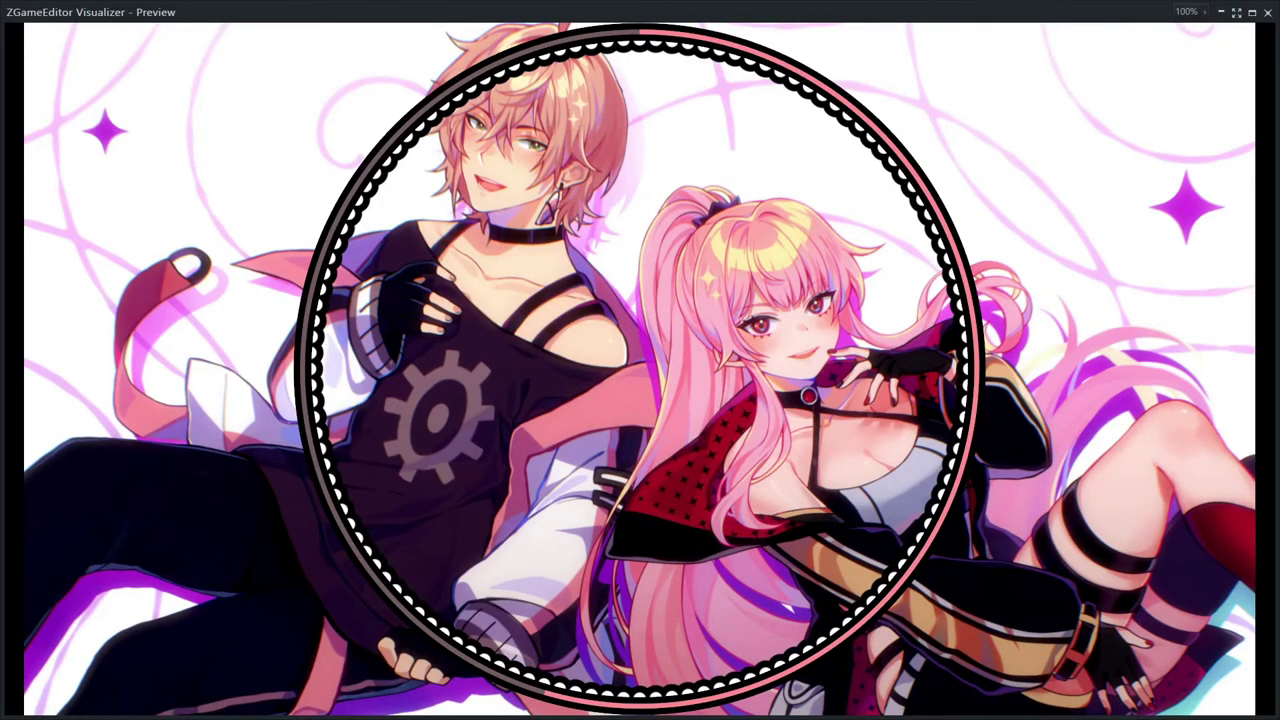
- View the visualizer preview maximized, restore and shrink it, and place the visualizer settings window beside it
click(1251, 12)
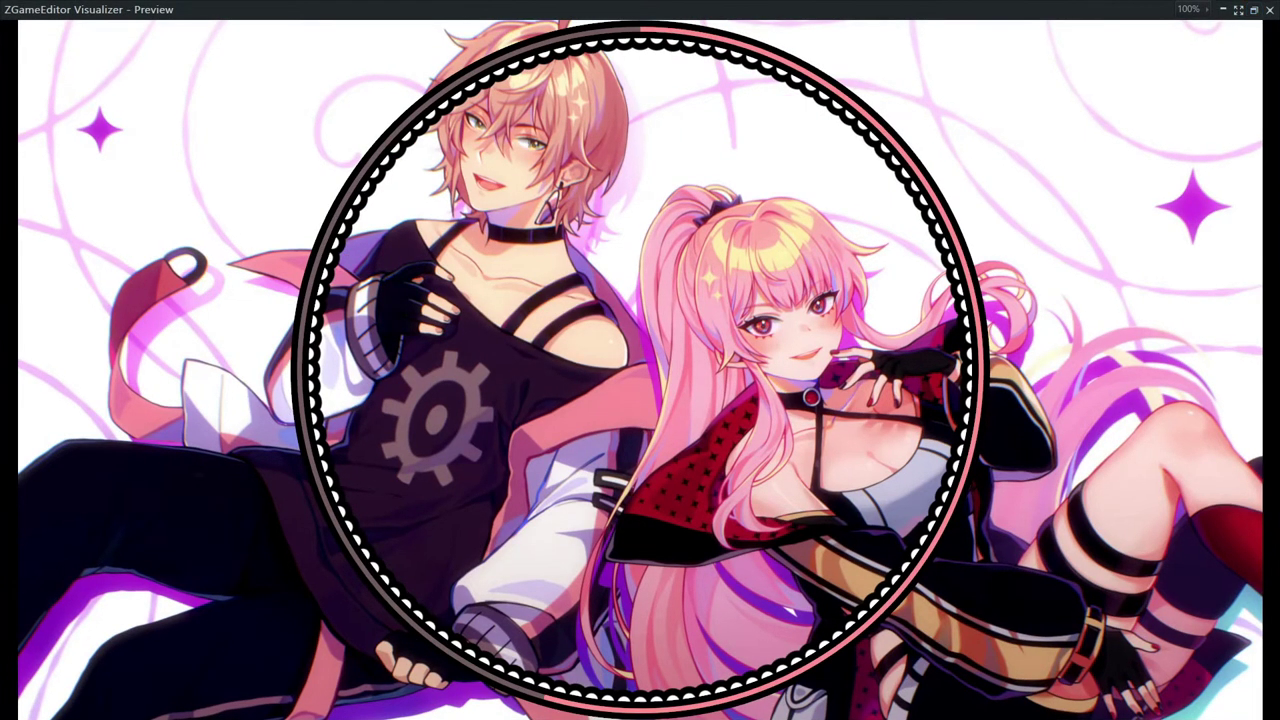
click(1253, 9)
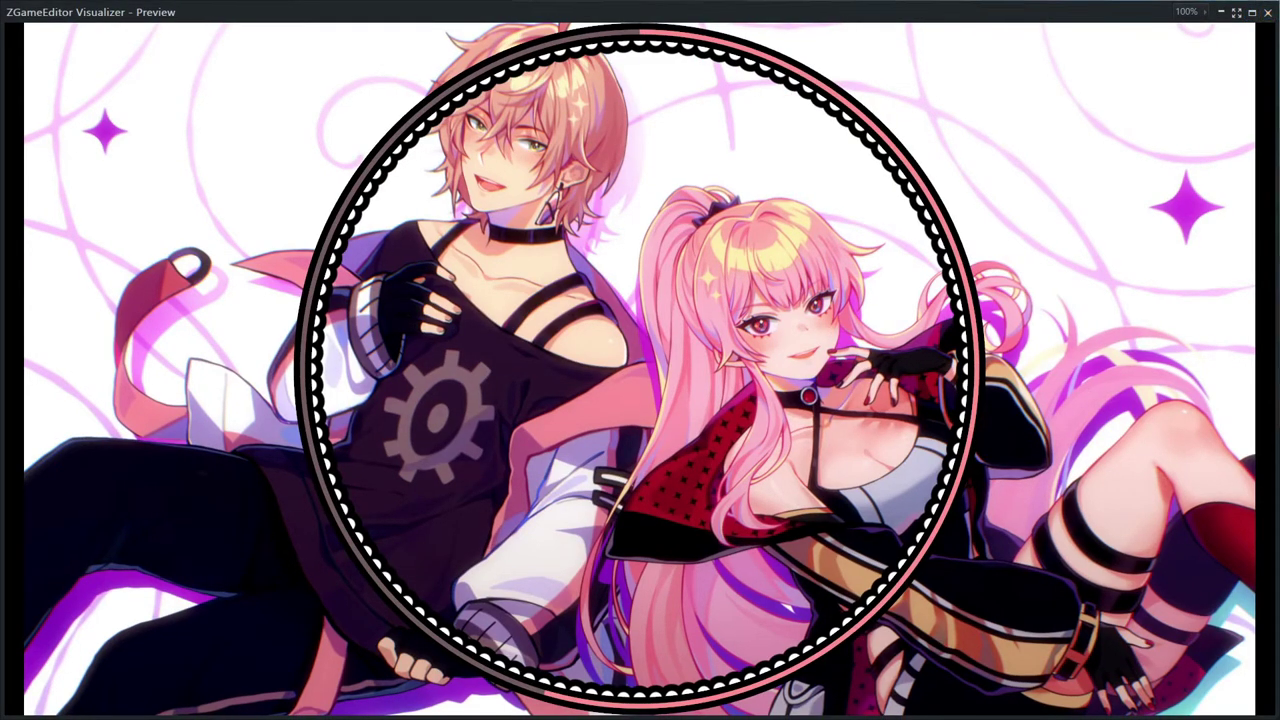
drag(1276, 4, 716, 356)
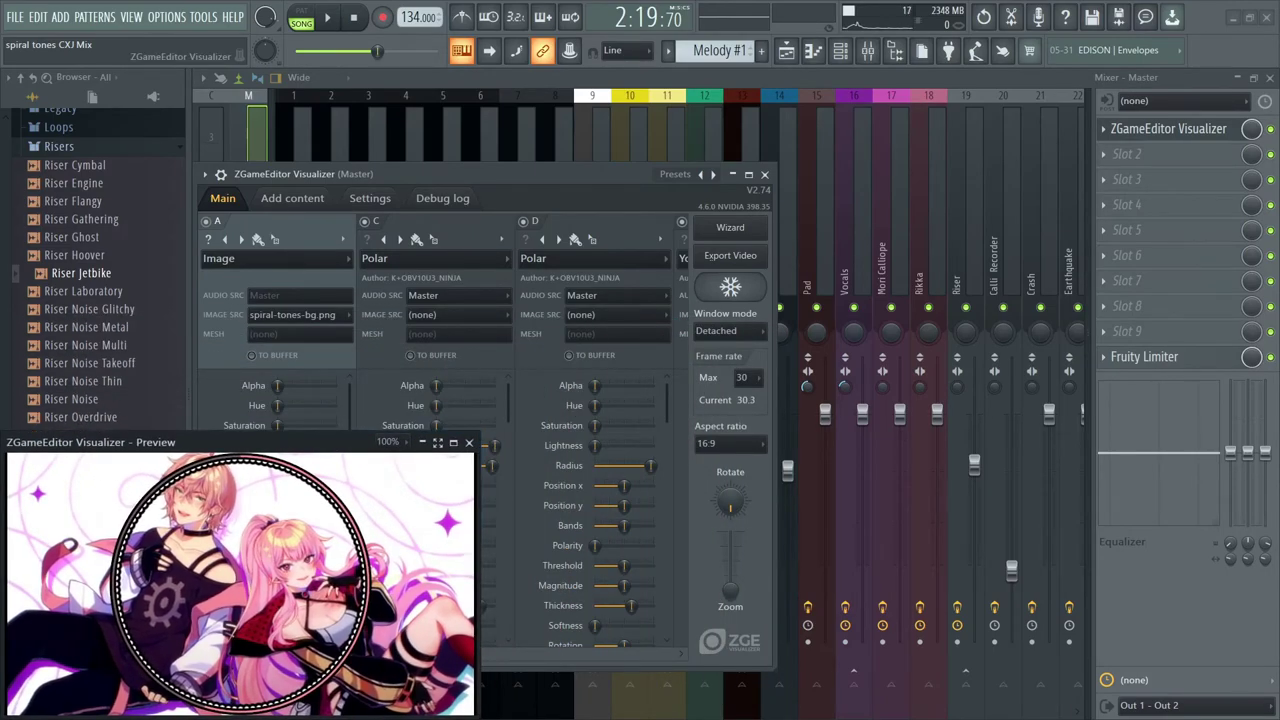
drag(480, 174, 866, 128)
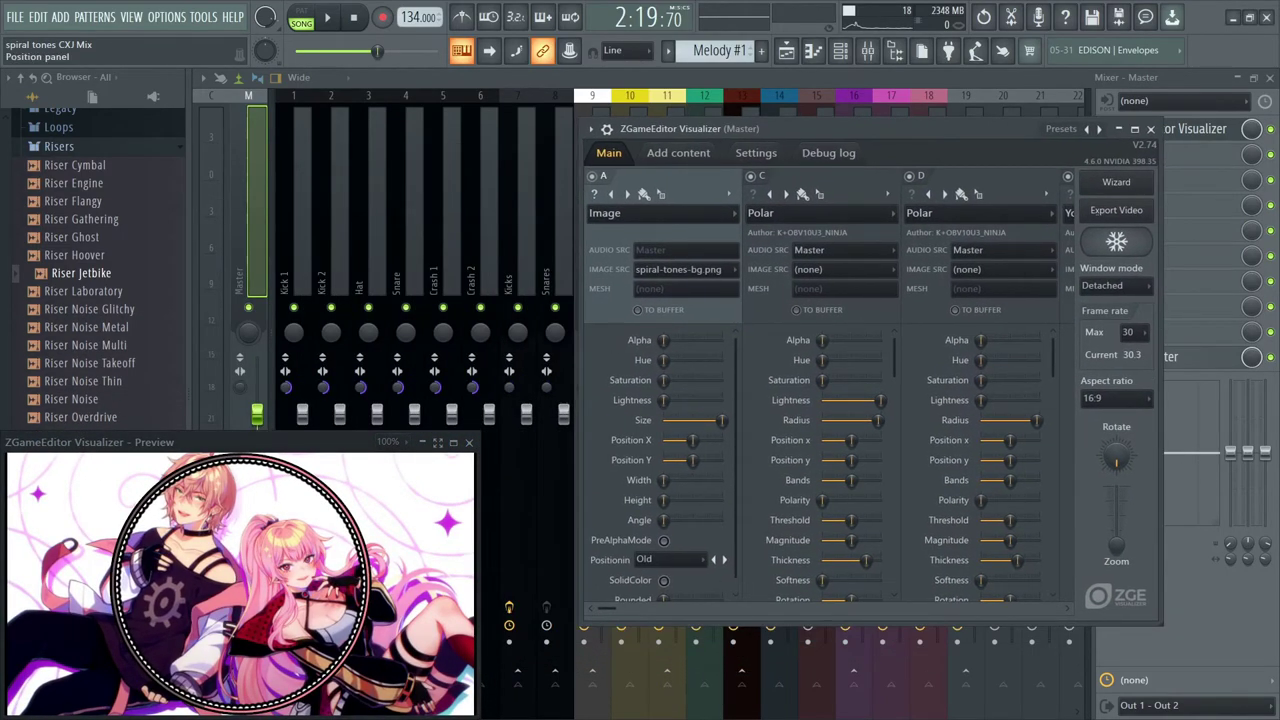
- Reset the song to the start, move the preview over the mixer, play the opening to about 0:13, and stop playback
click(353, 17)
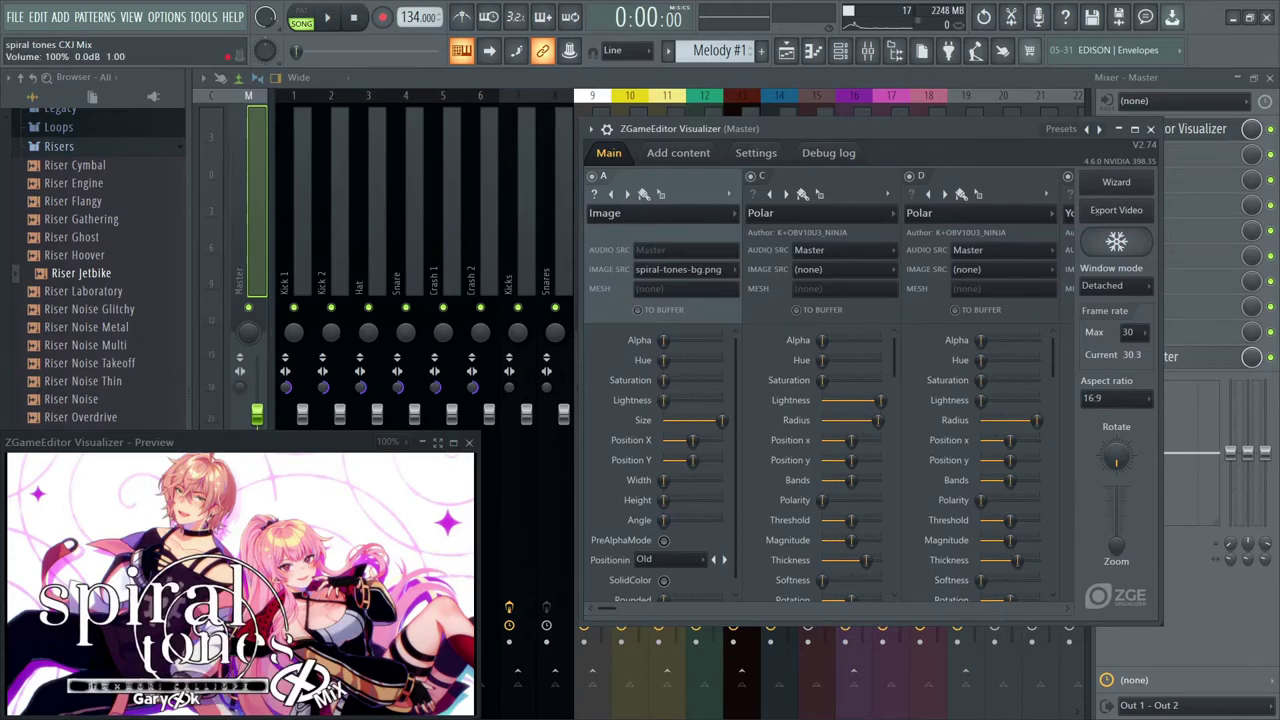
drag(257, 442, 721, 195)
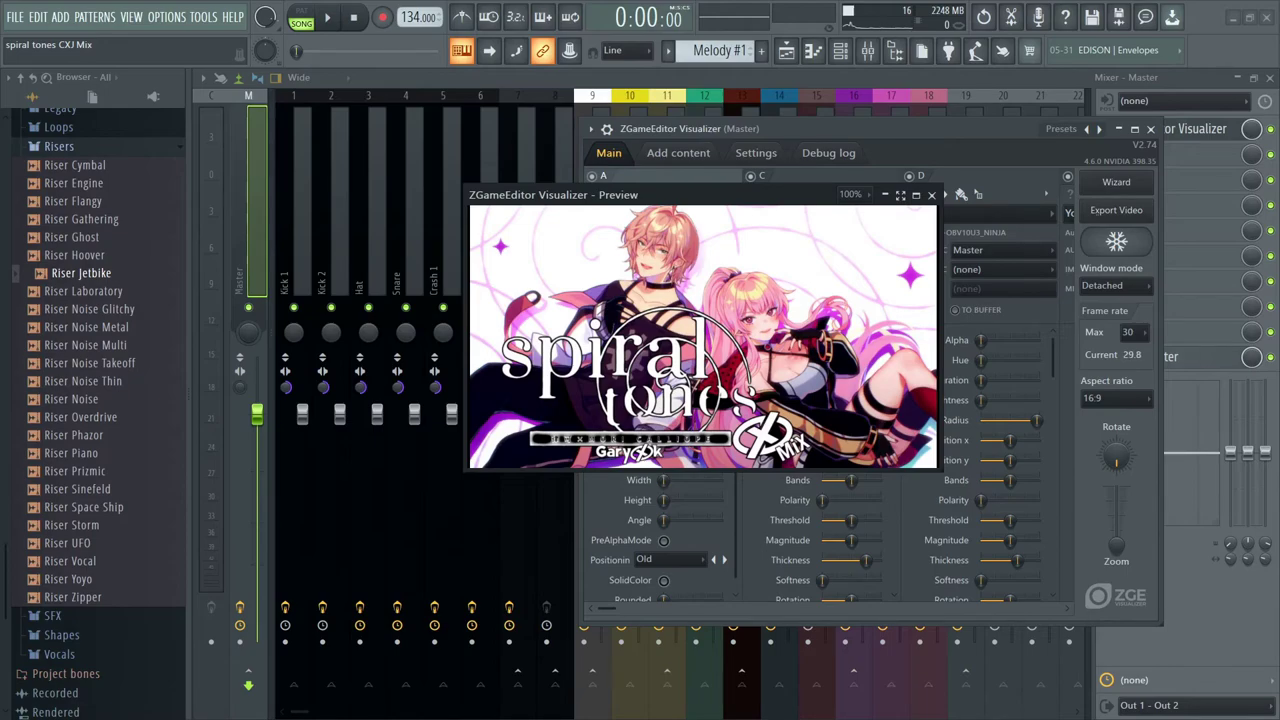
drag(721, 195, 596, 199)
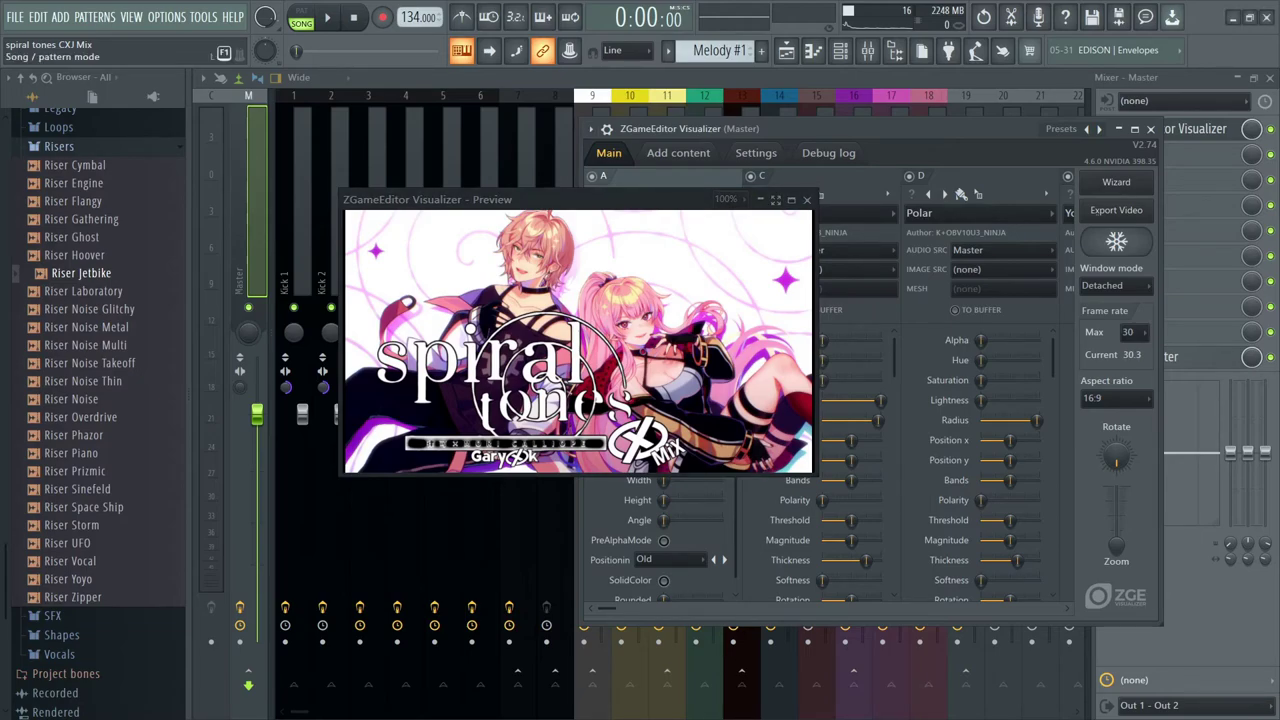
key(space)
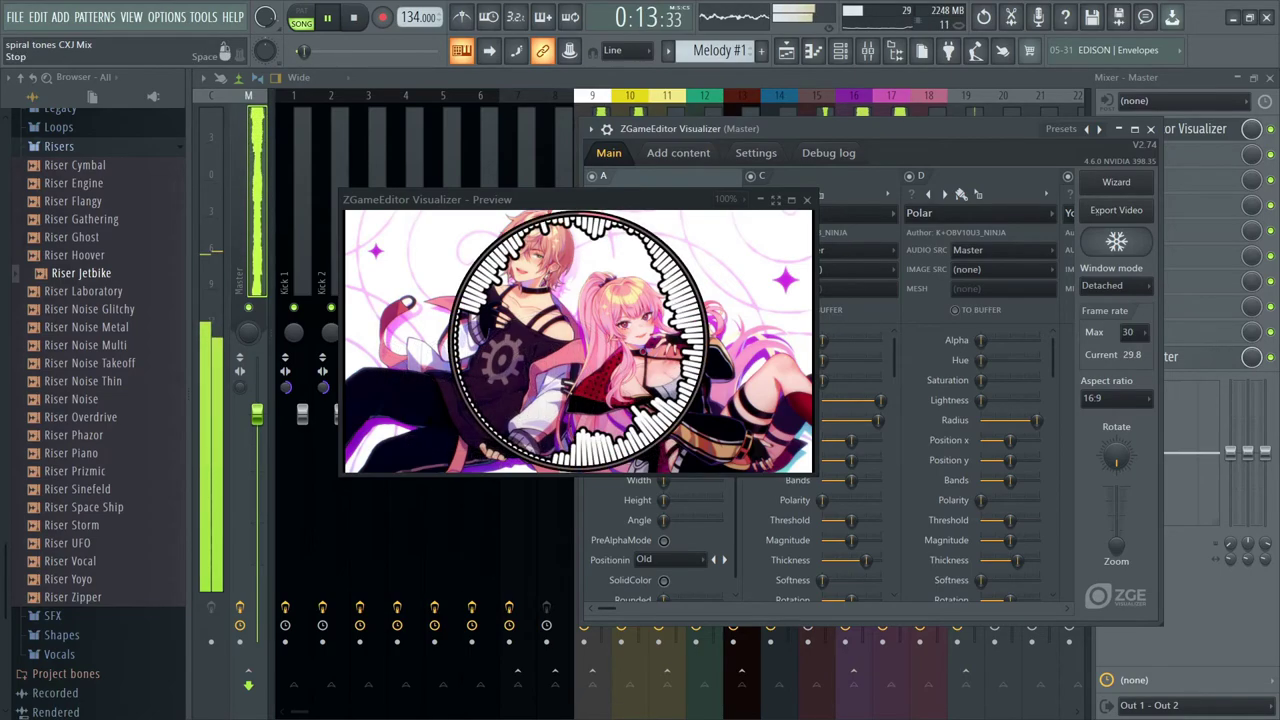
click(353, 17)
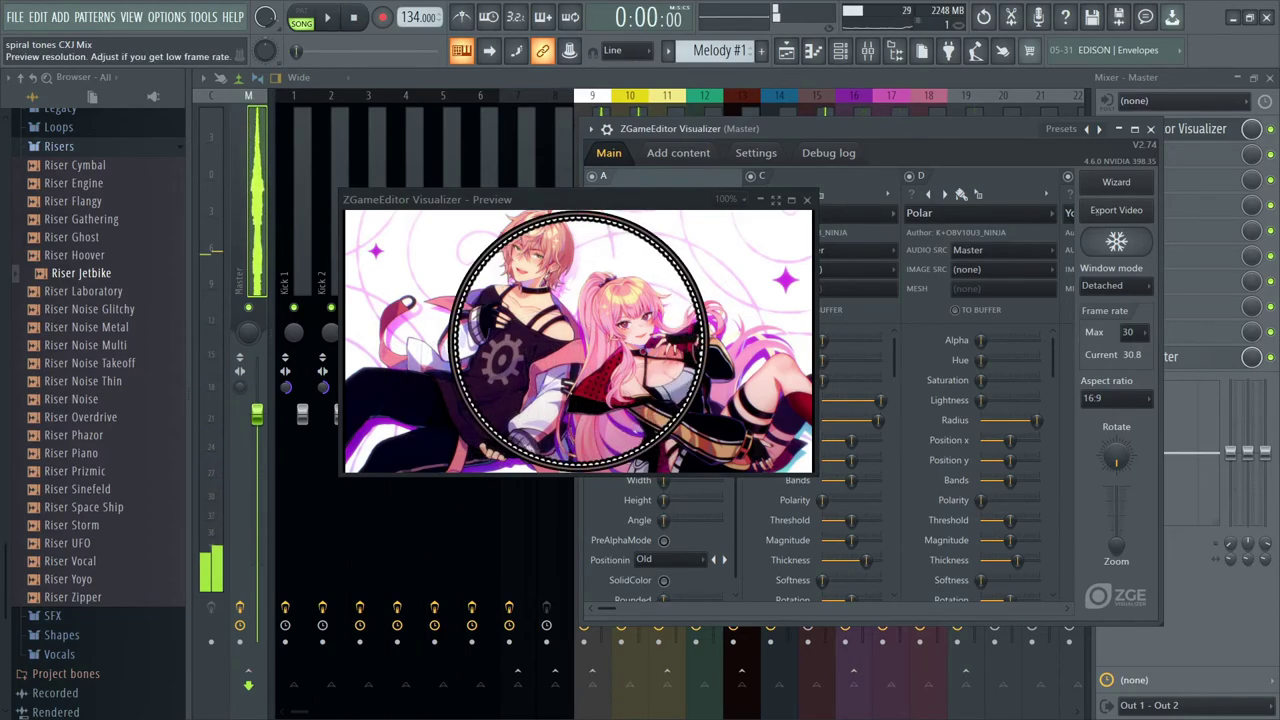
- Look through the visualizer's layers, from background image A to image layers G and B, and close the visualizer
drag(680, 199, 450, 259)
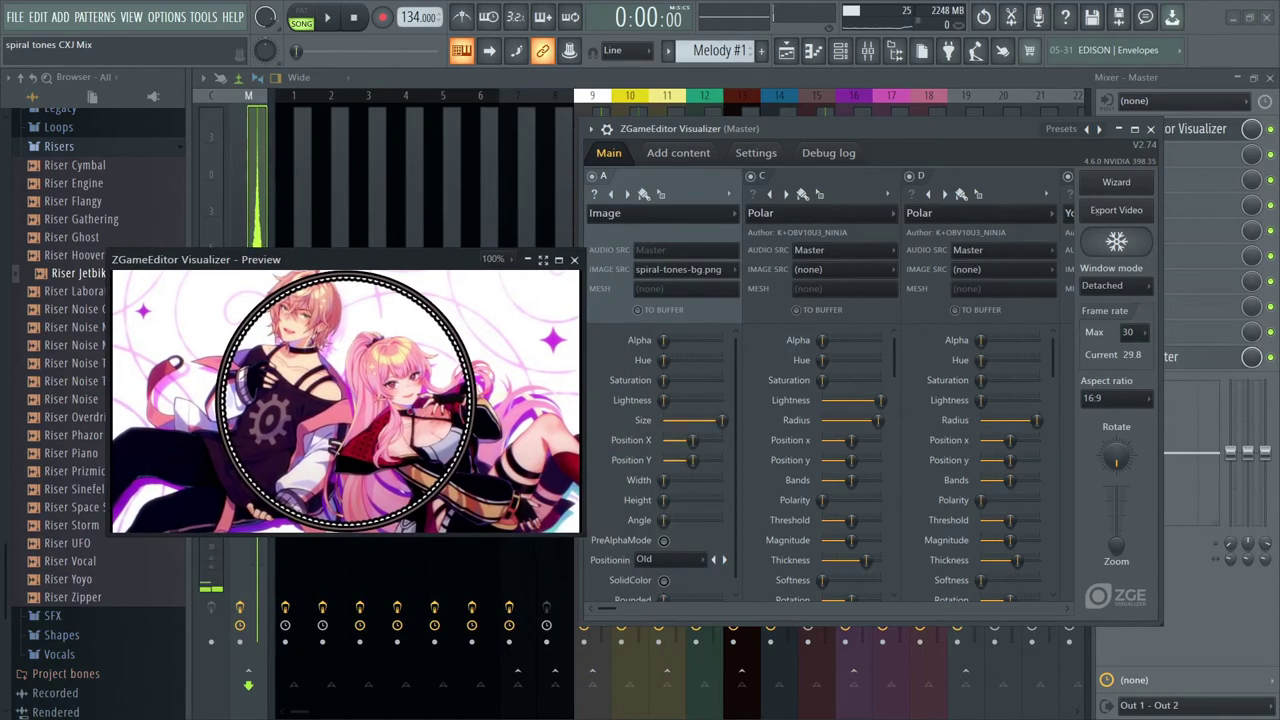
drag(606, 608, 630, 608)
scroll(830, 400, right, 10)
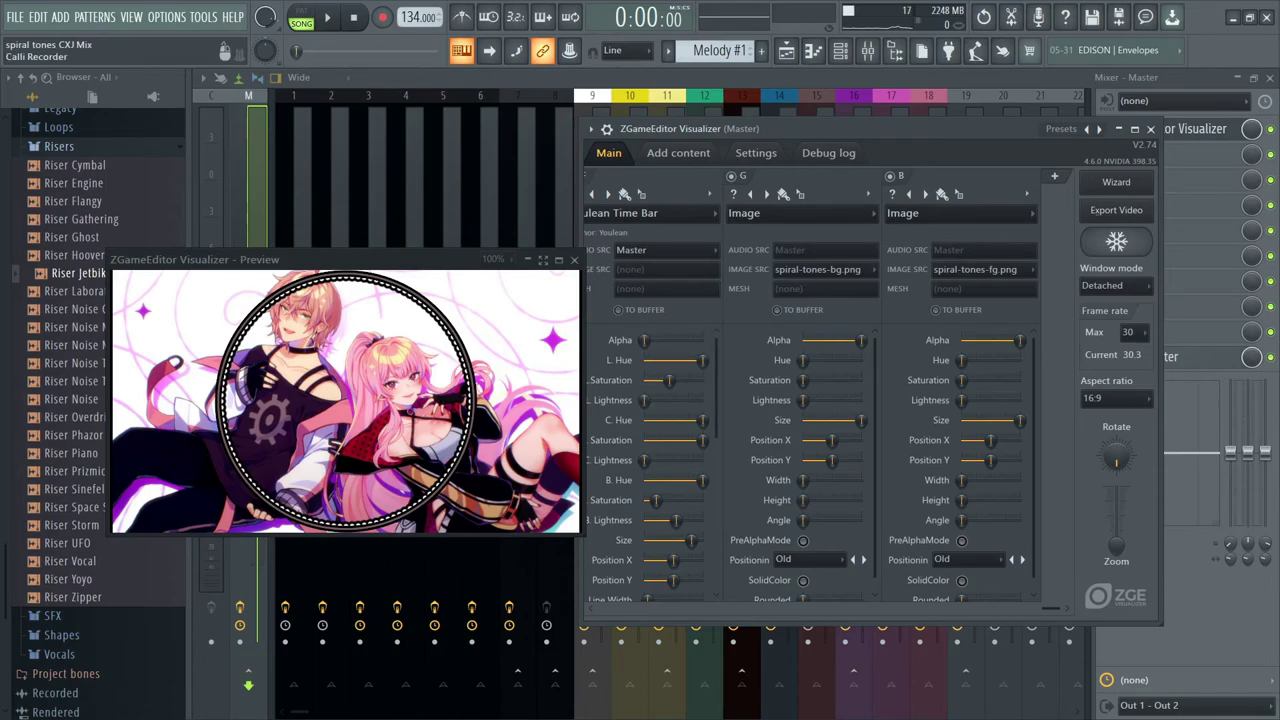
click(1150, 129)
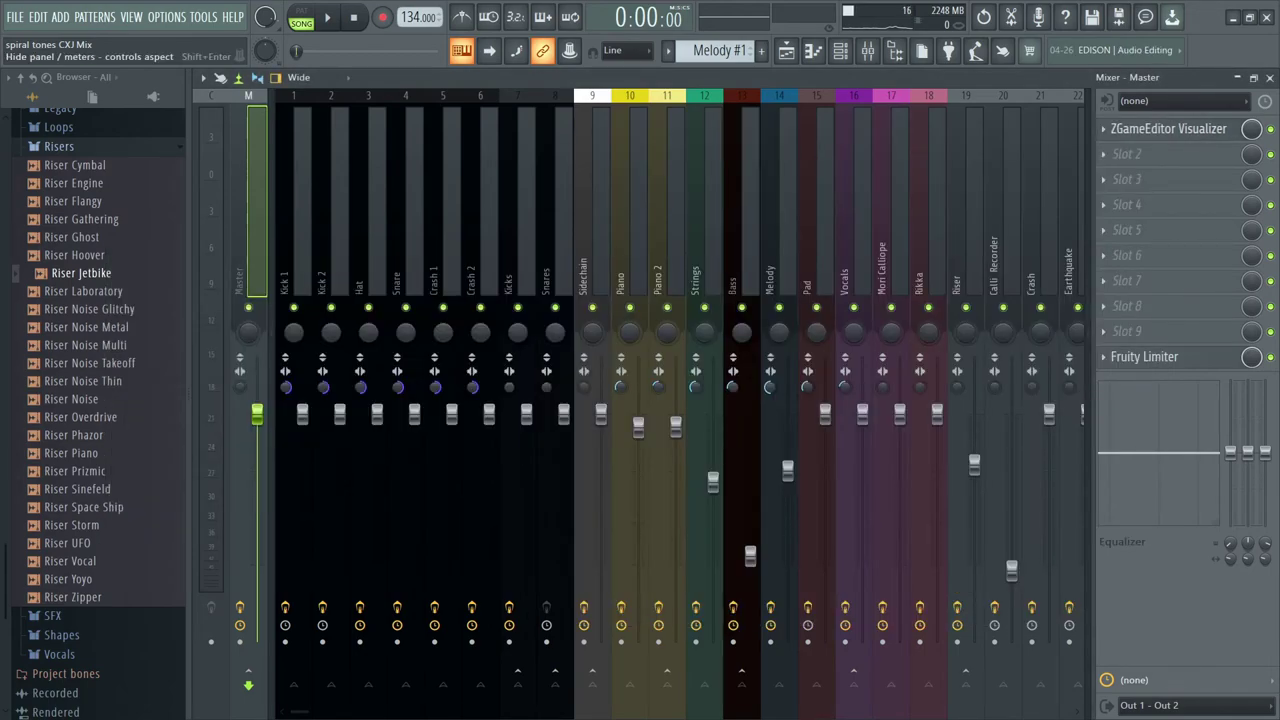
- Check the effects and routing of the drum mixer tracks from Kick 1 through Crash 2, and return to Kick 1
click(293, 280)
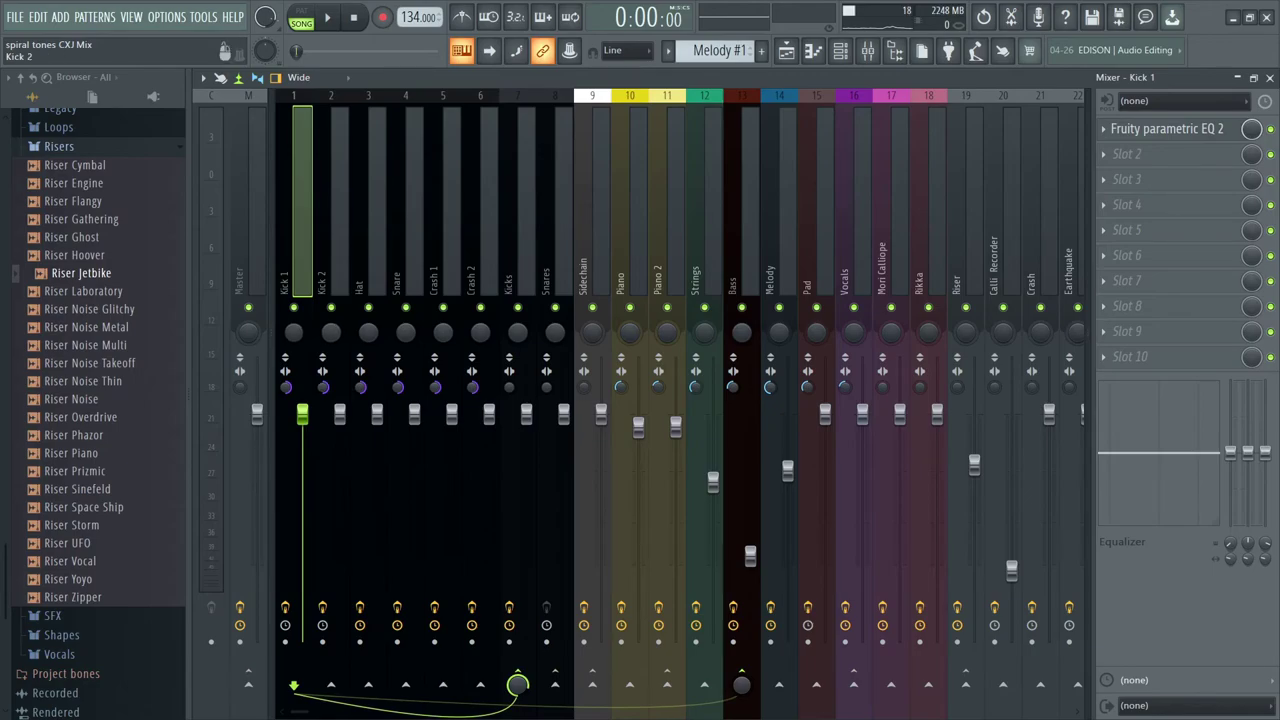
key(Right)
key(Right)
key(Right)
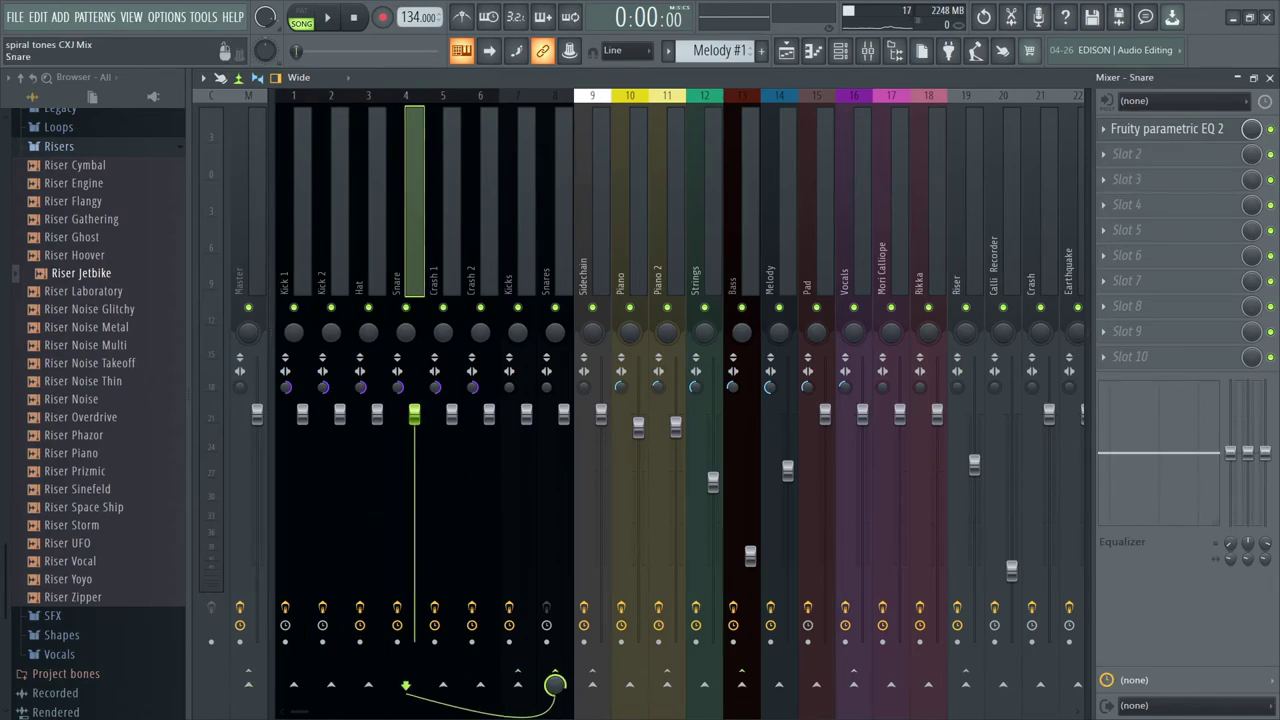
click(443, 280)
click(480, 280)
click(293, 280)
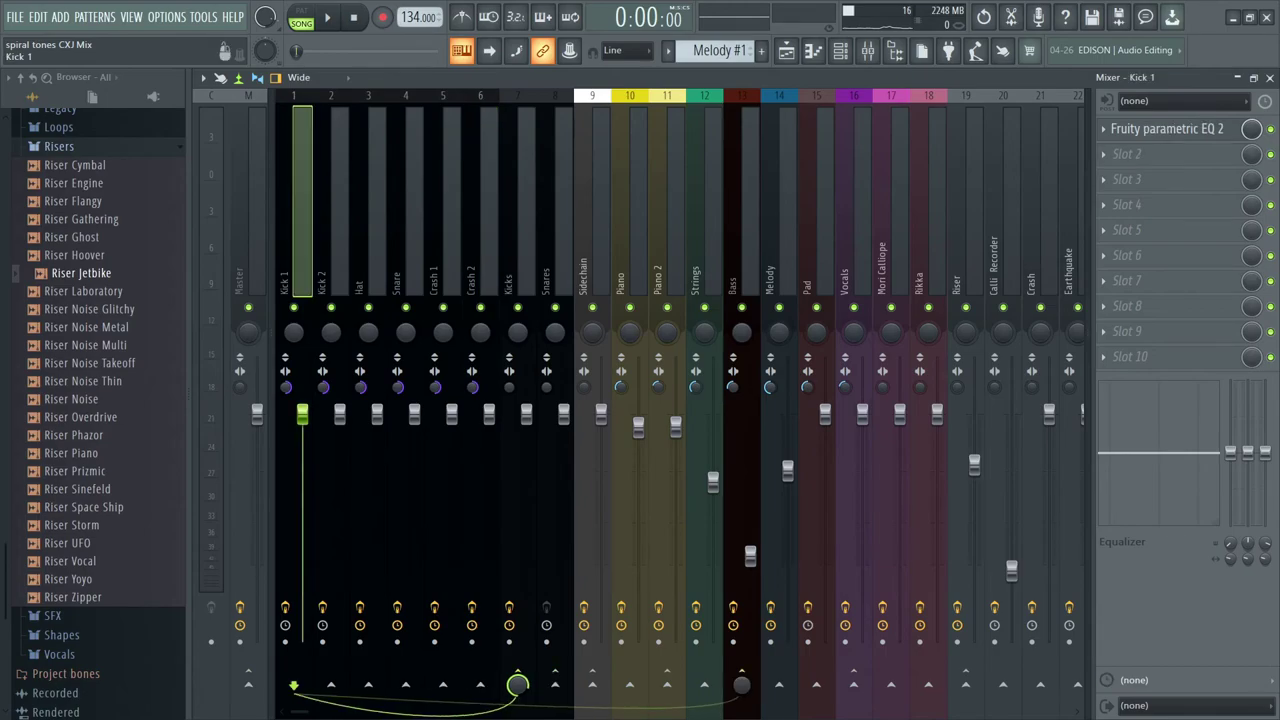
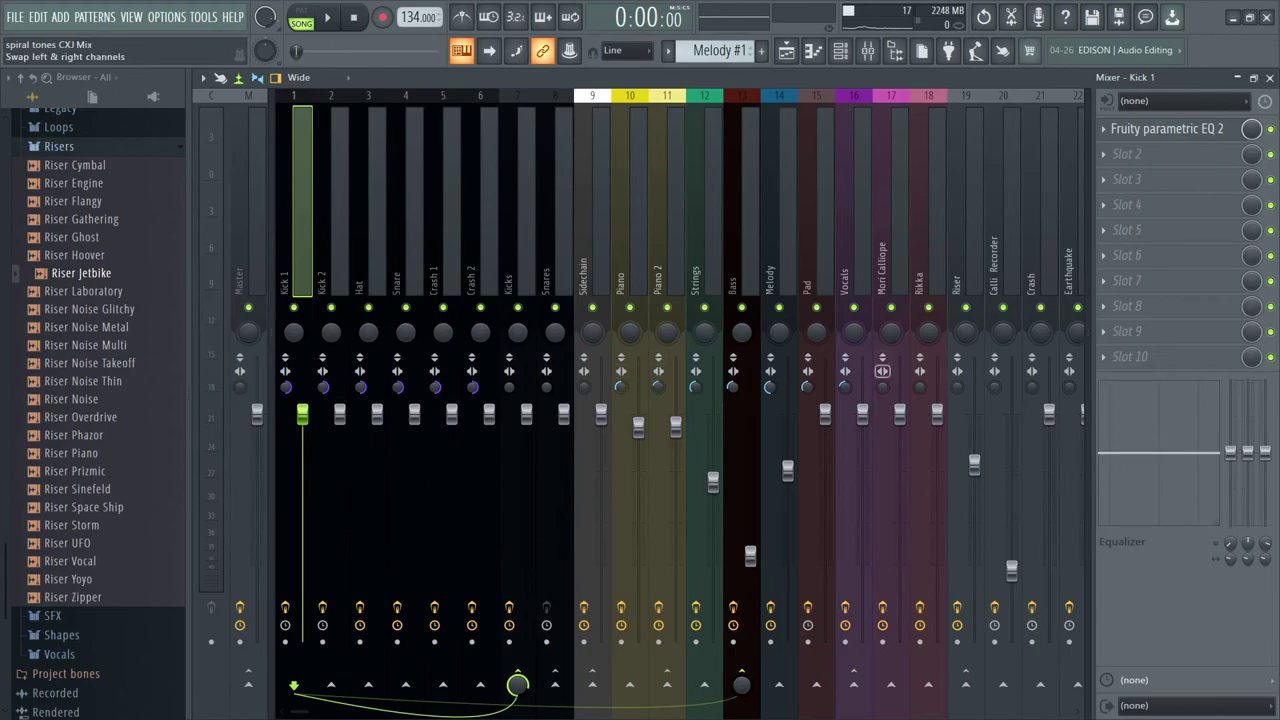
- Inspect the effects on the Mori Calliope mixer track and the Maximus settings on the Vocals bus
click(891, 250)
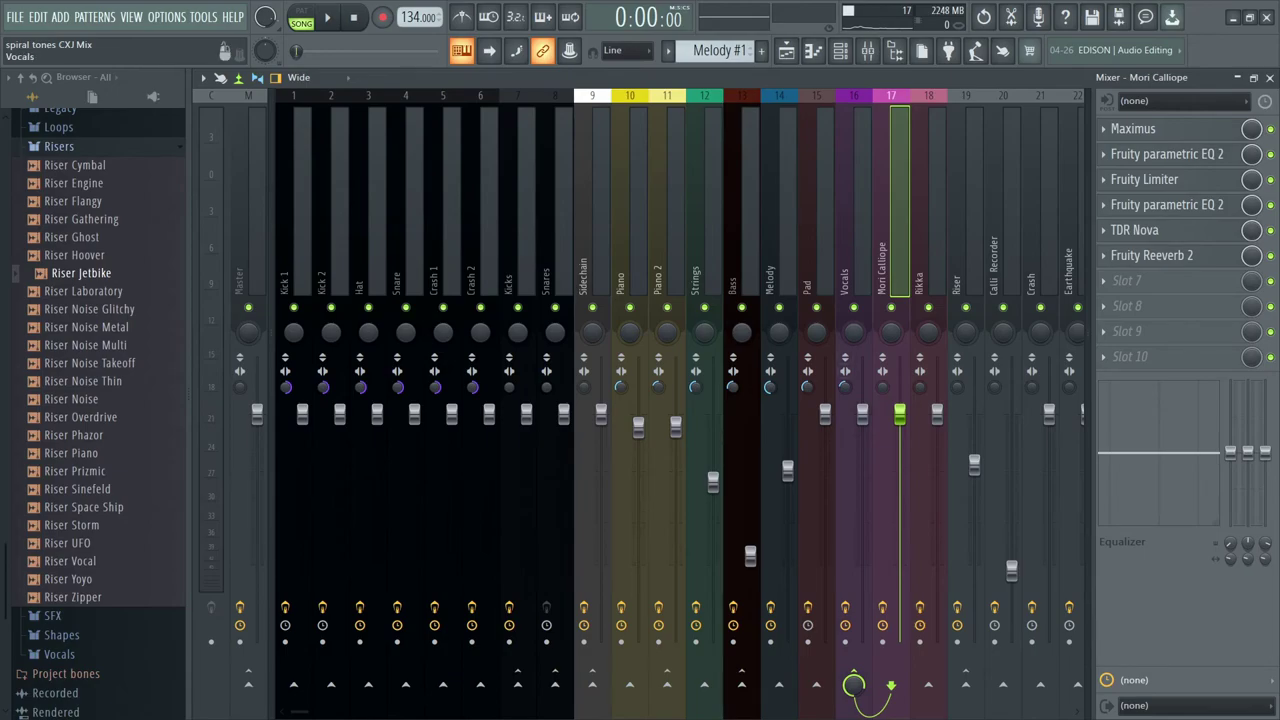
click(855, 200)
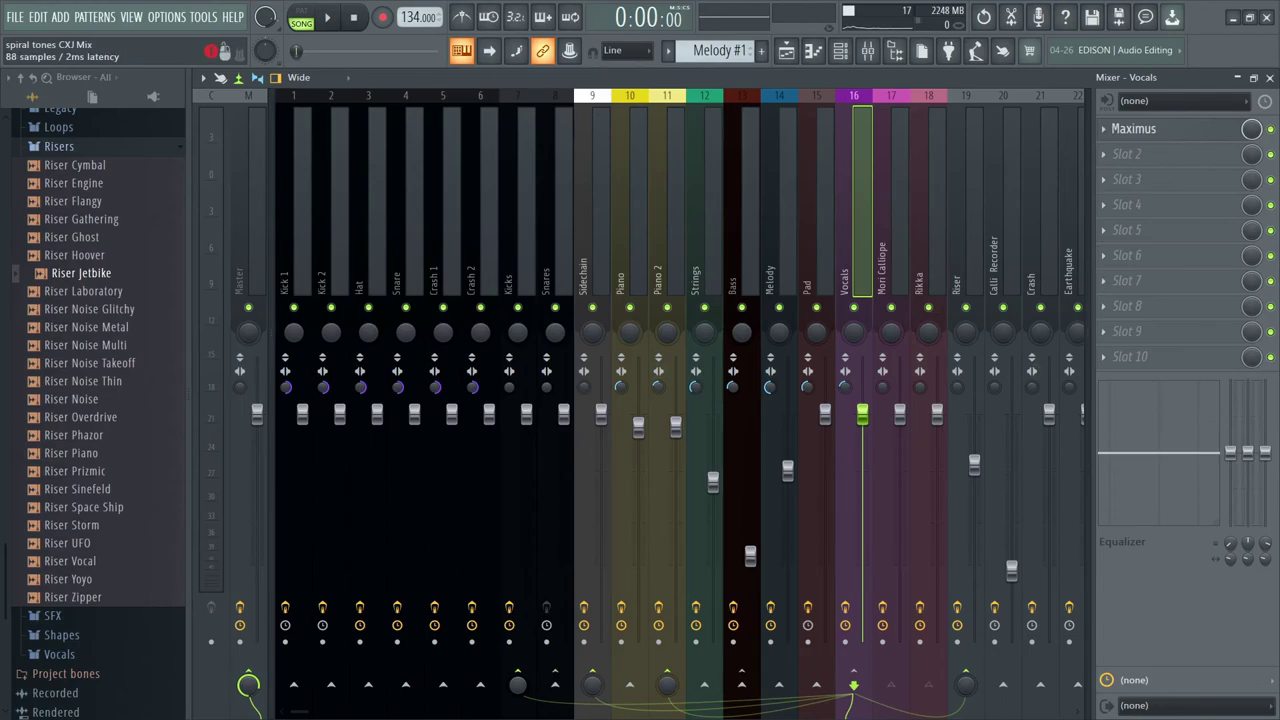
click(1133, 128)
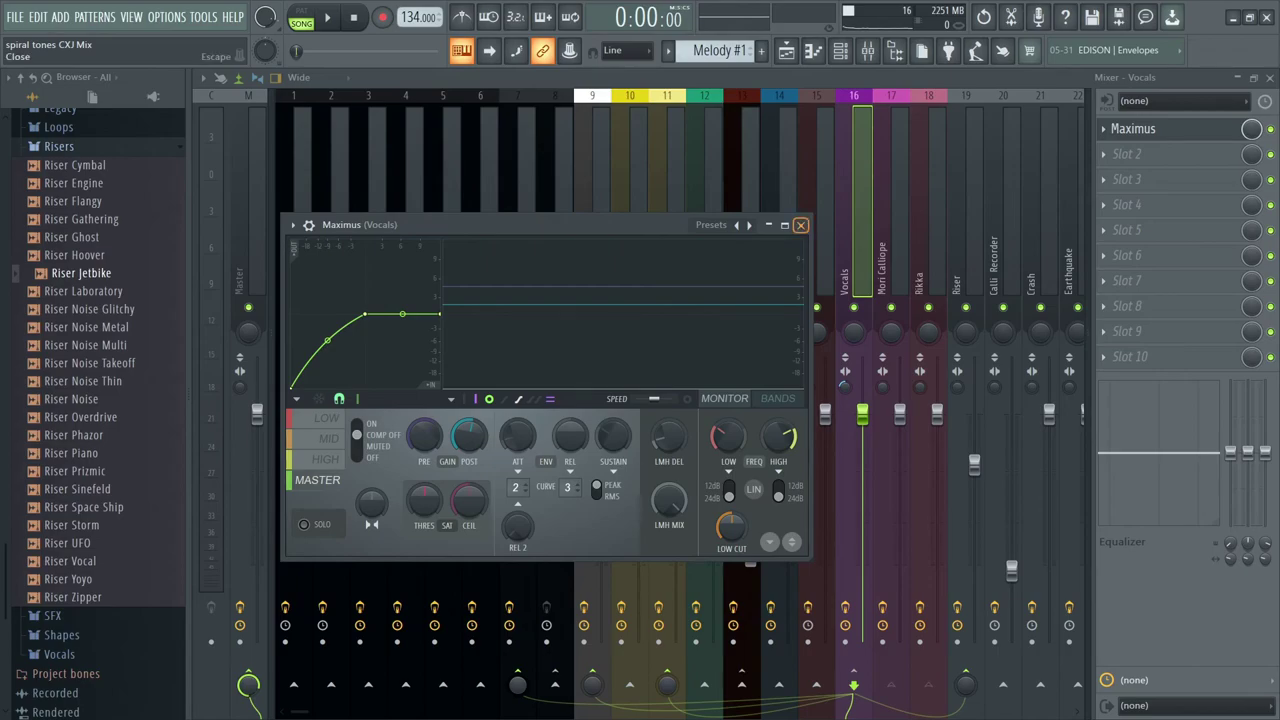
click(800, 224)
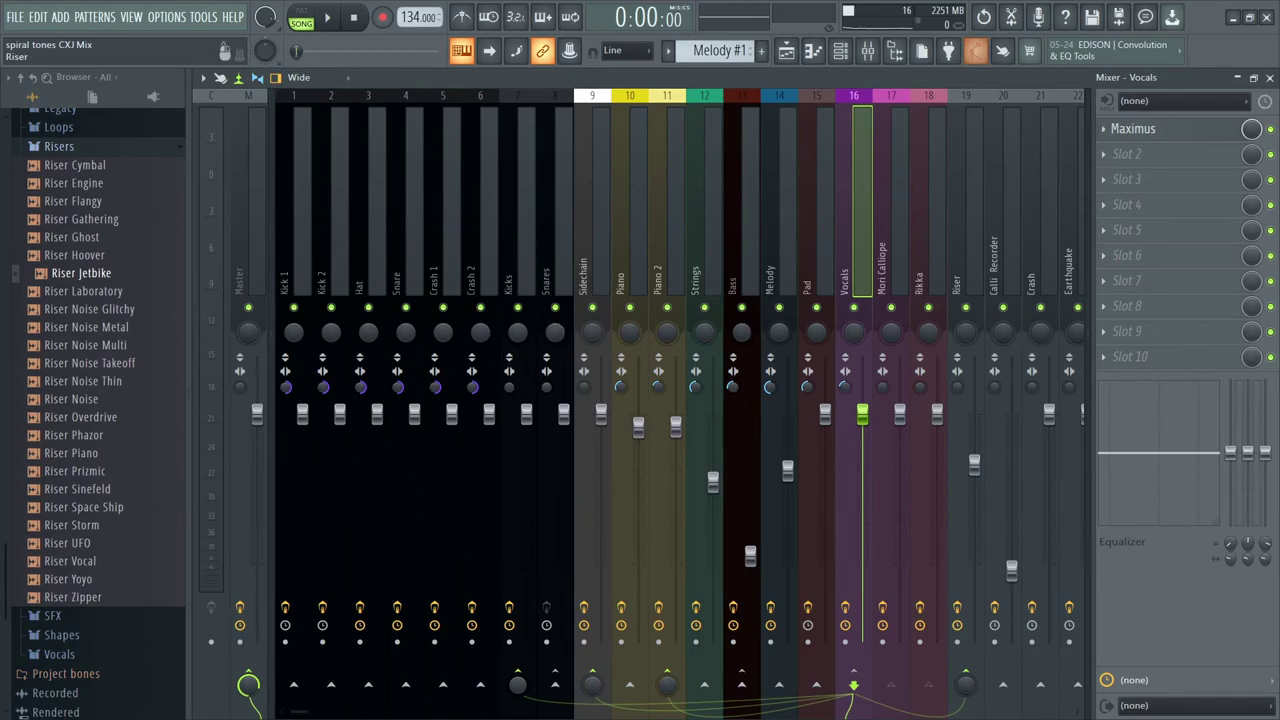
- Compare the routing and effects of the Riser, Kicks and Vocals mixer tracks, ending on Vocals
click(966, 200)
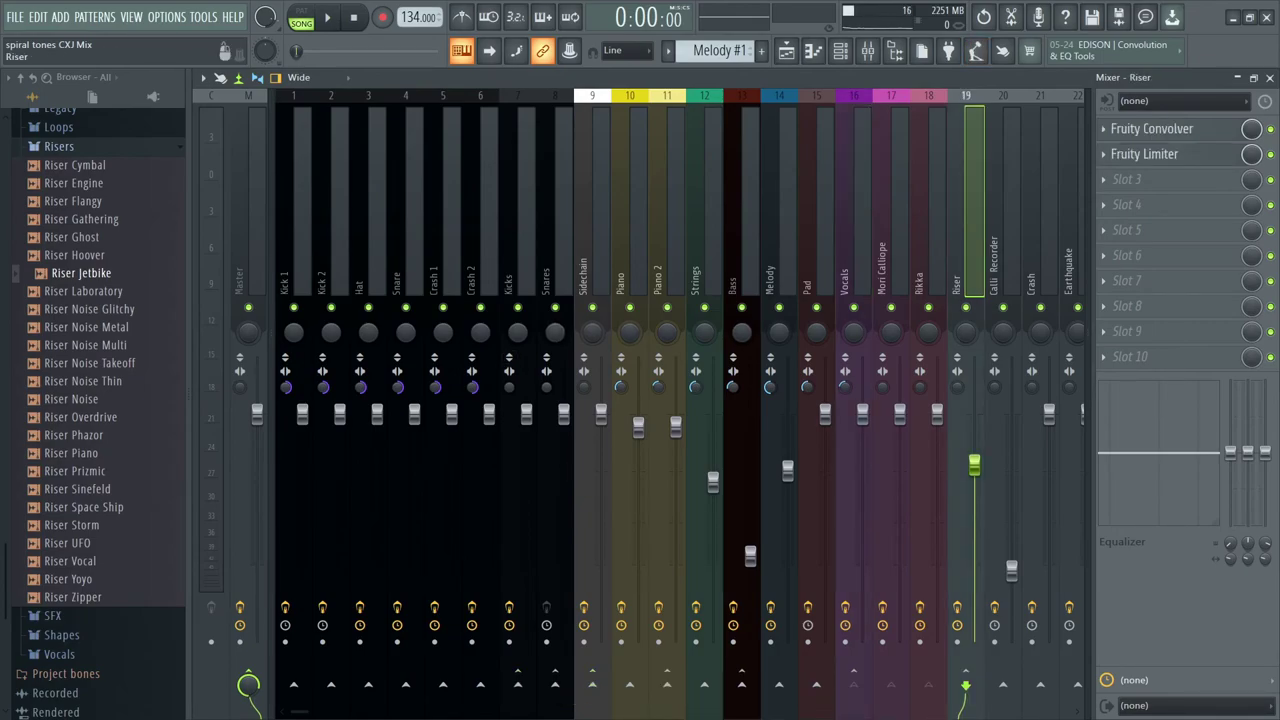
click(854, 200)
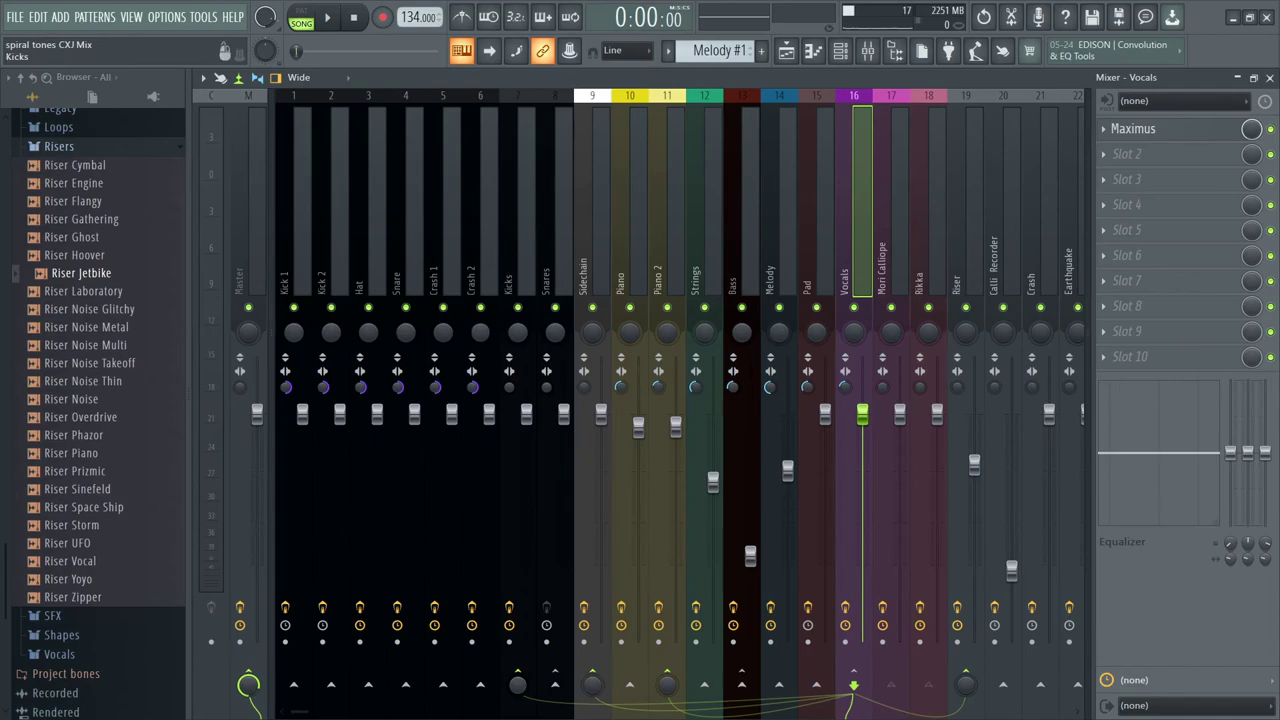
click(517, 200)
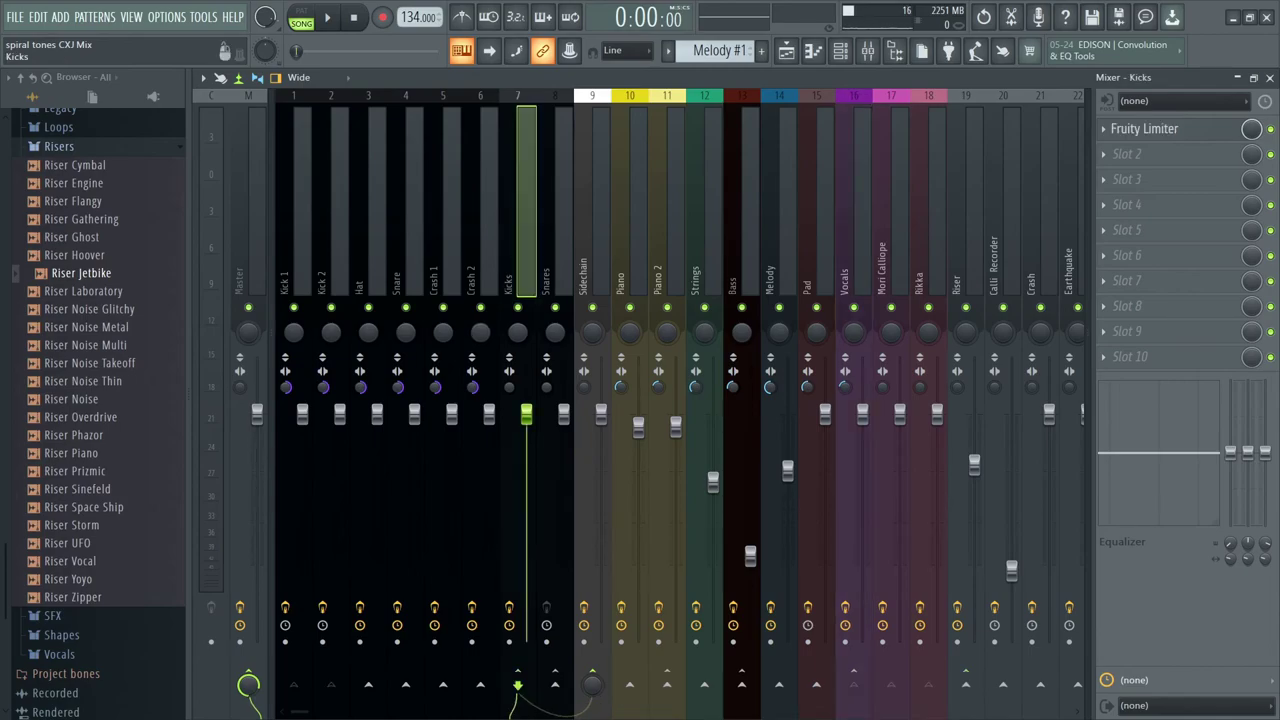
click(965, 200)
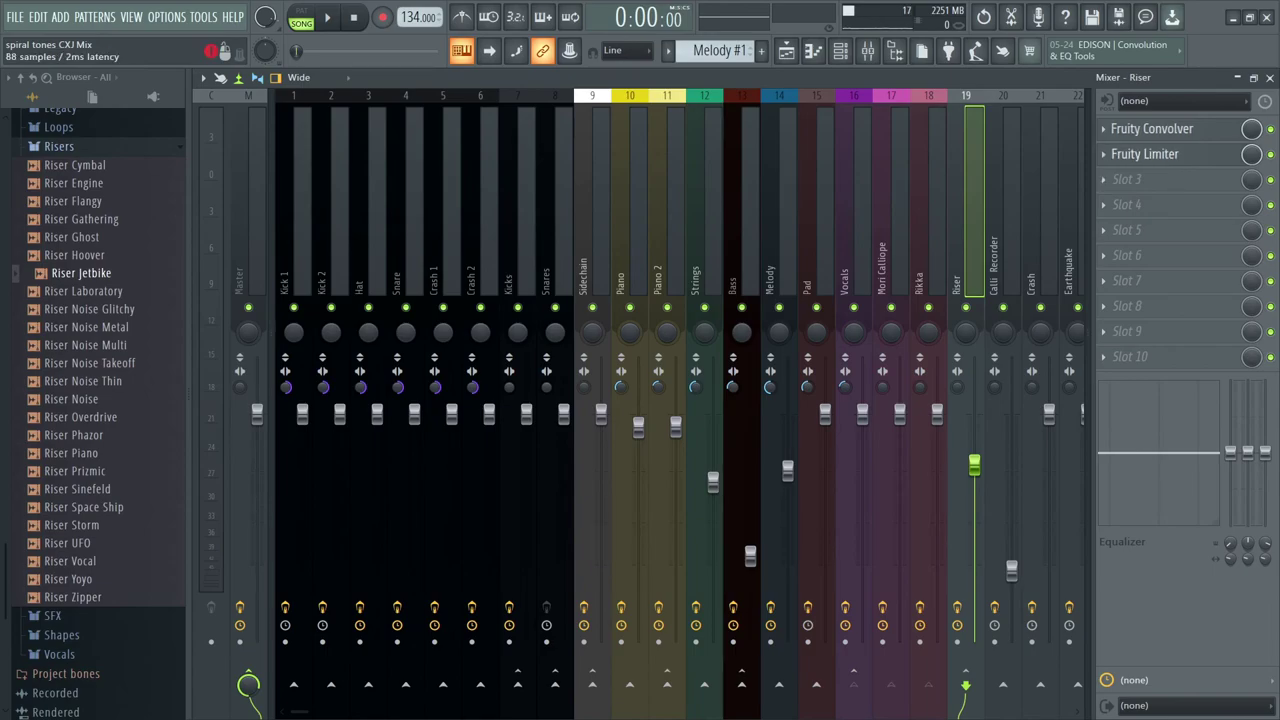
click(853, 250)
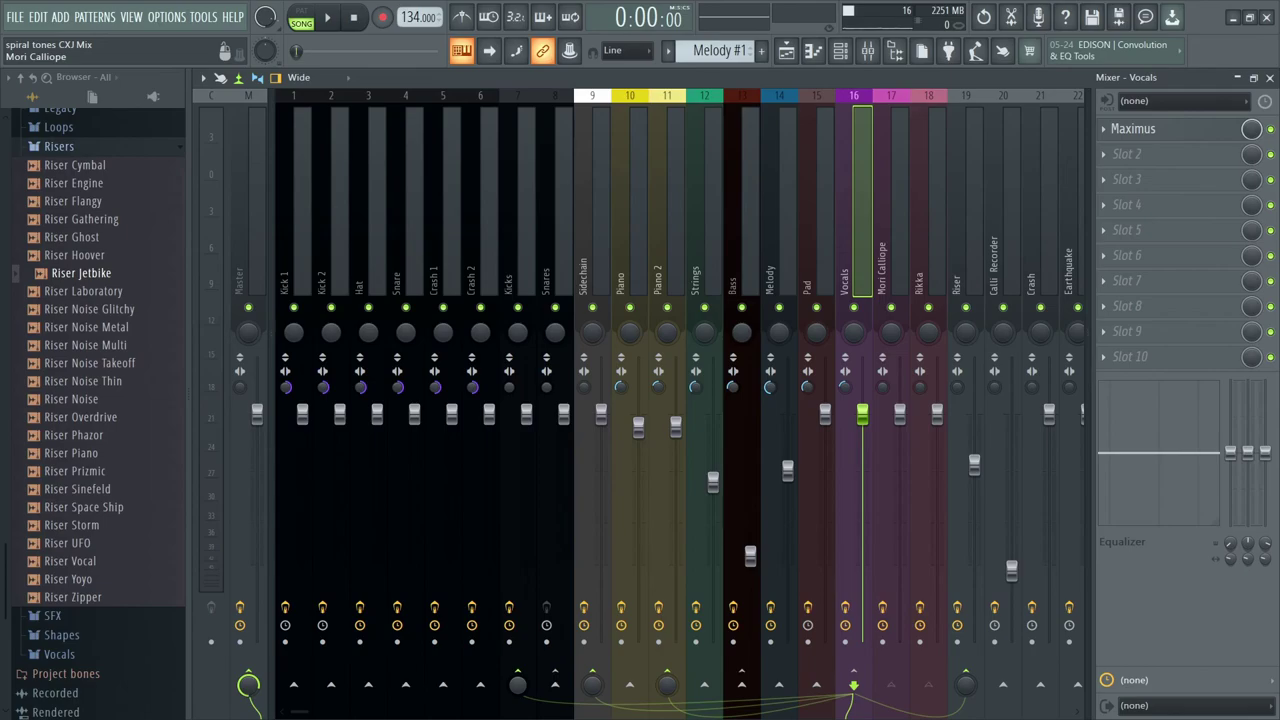
click(965, 250)
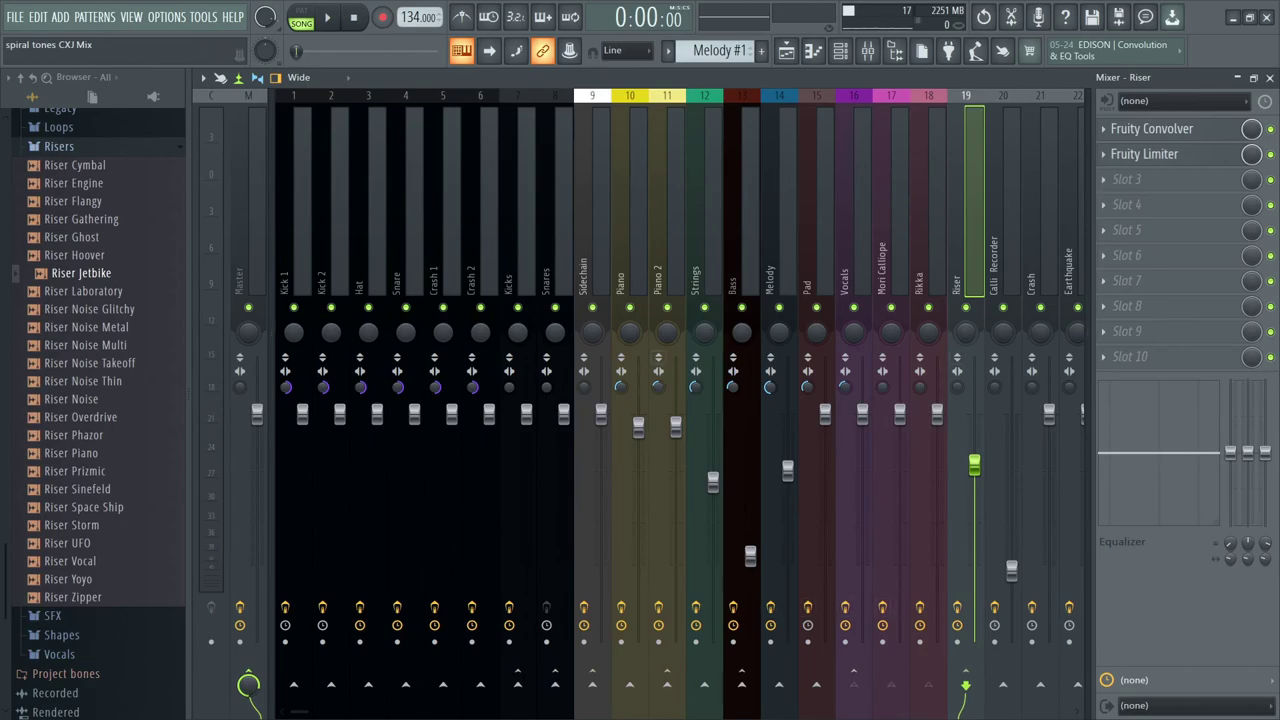
click(854, 250)
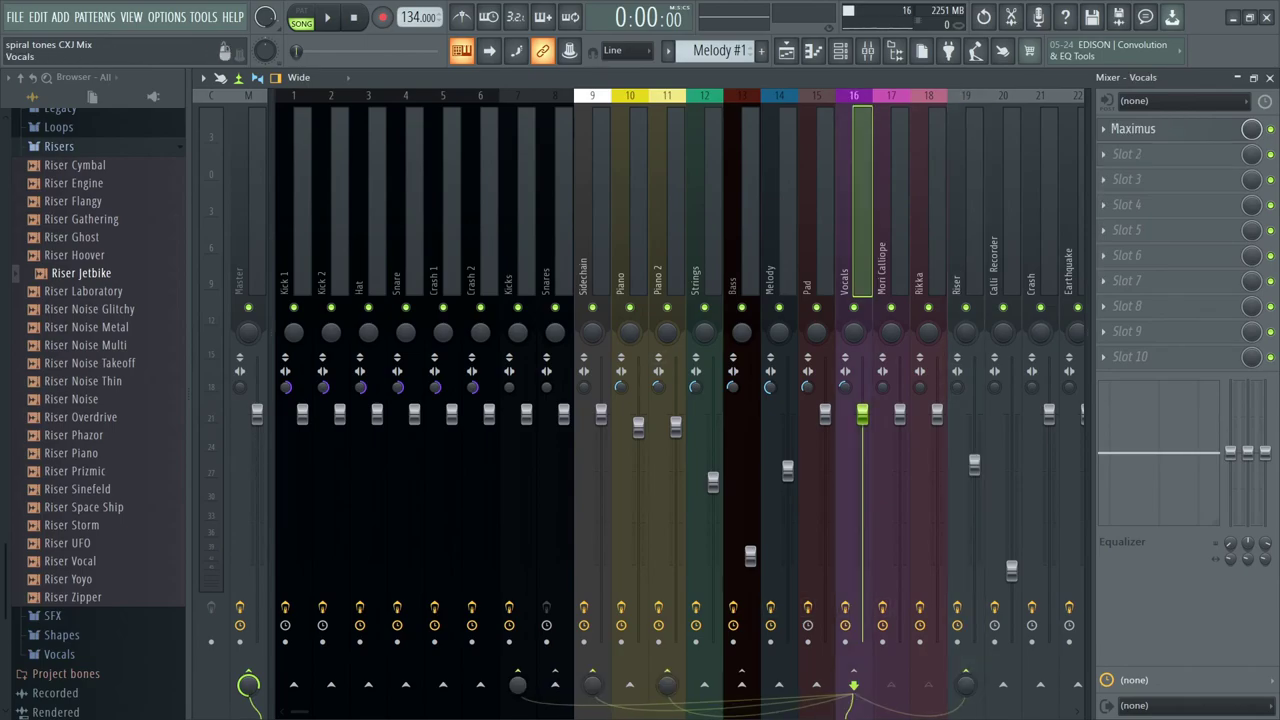
click(965, 250)
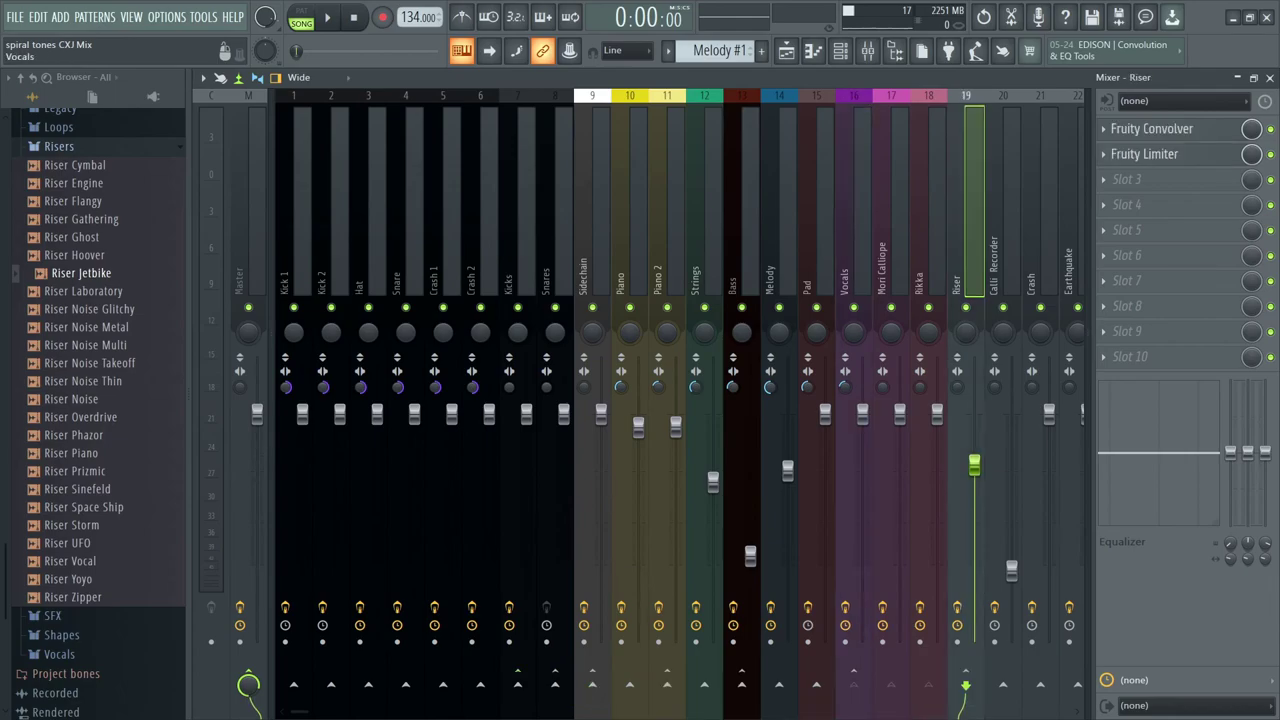
click(856, 200)
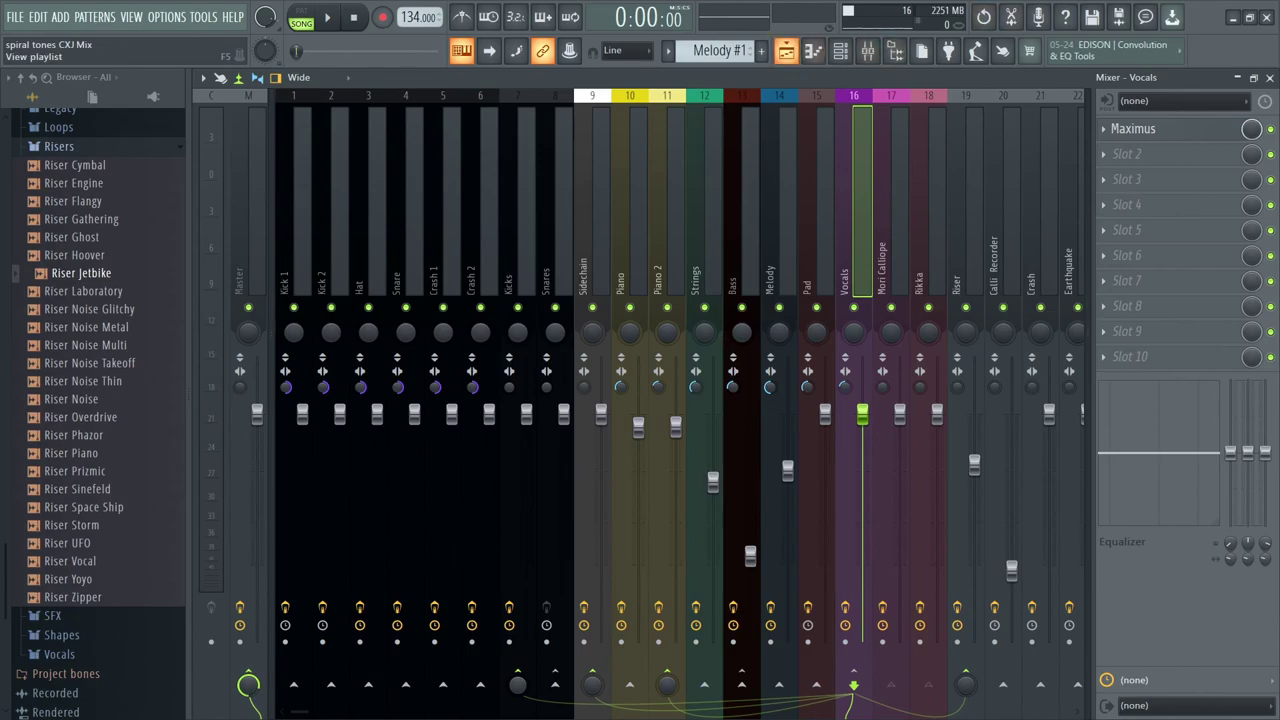
- Return to the playlist and view the top tracks of the arrangement from bar 111 to bar 131
click(786, 51)
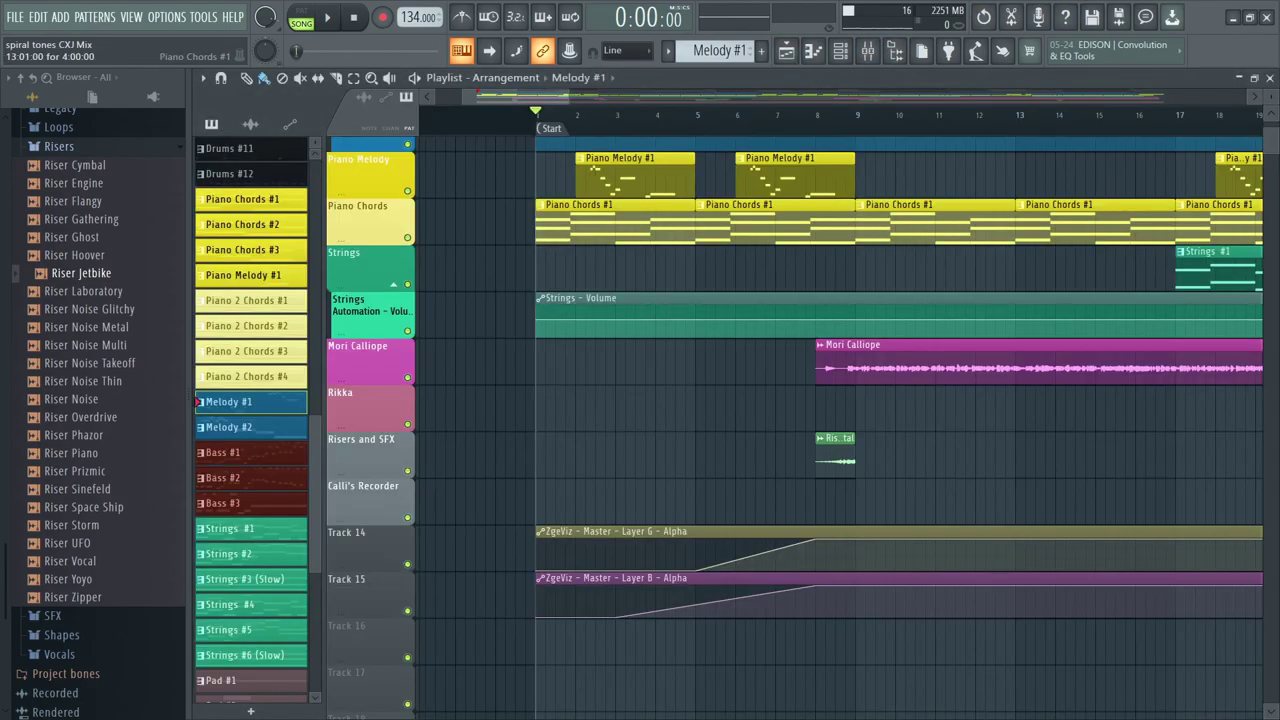
scroll(800, 420, up, 2)
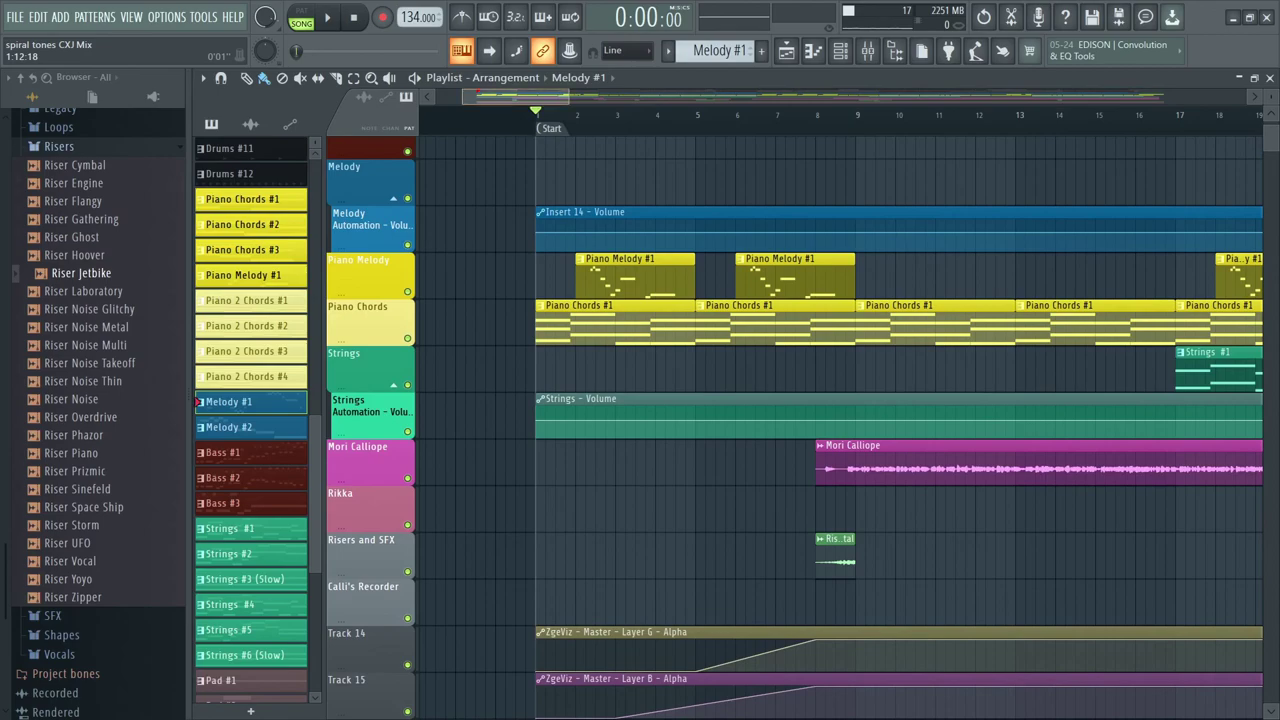
drag(516, 96, 1089, 96)
scroll(808, 420, up, 2)
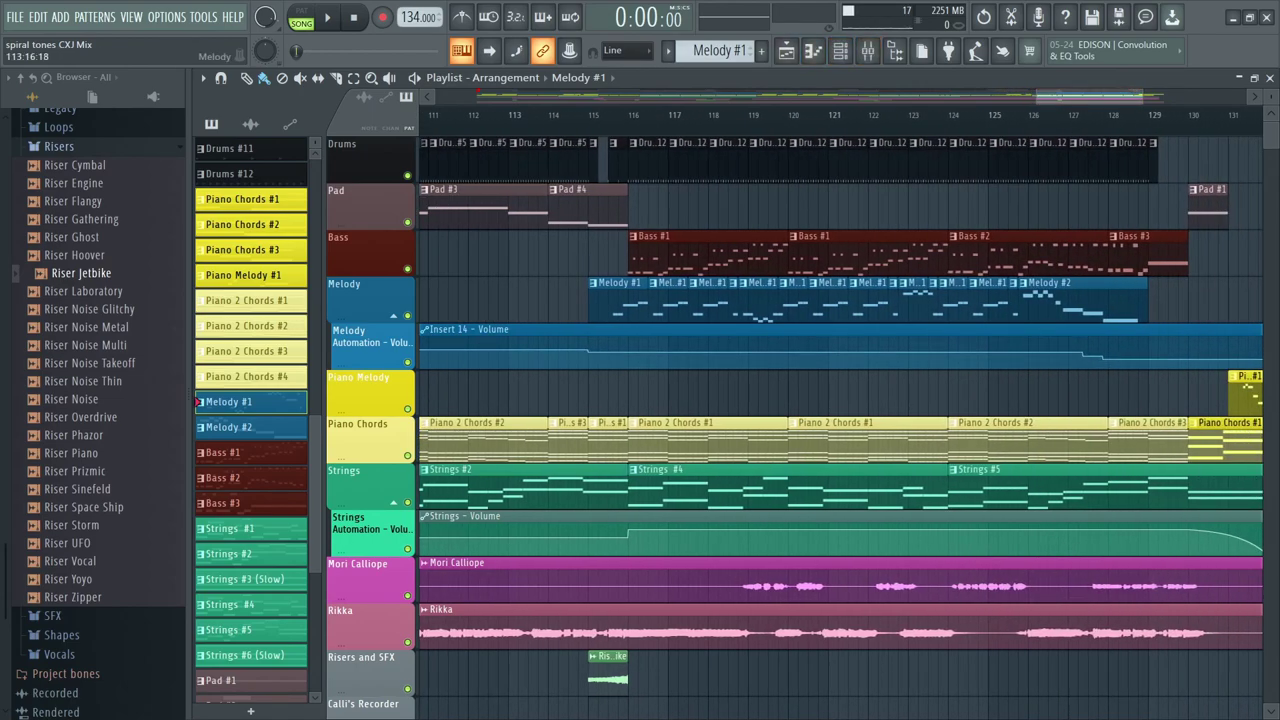
- Check the effects and routing of the Melody mixer track, and return to the playlist
click(868, 50)
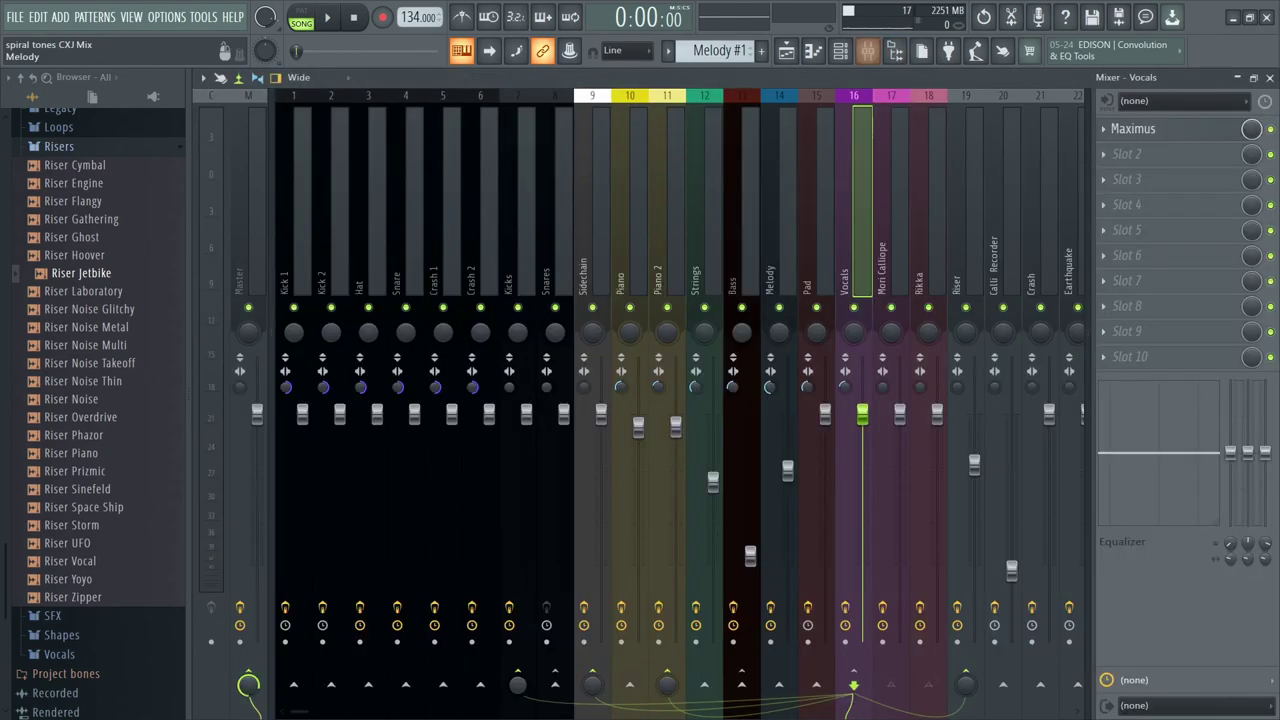
click(779, 200)
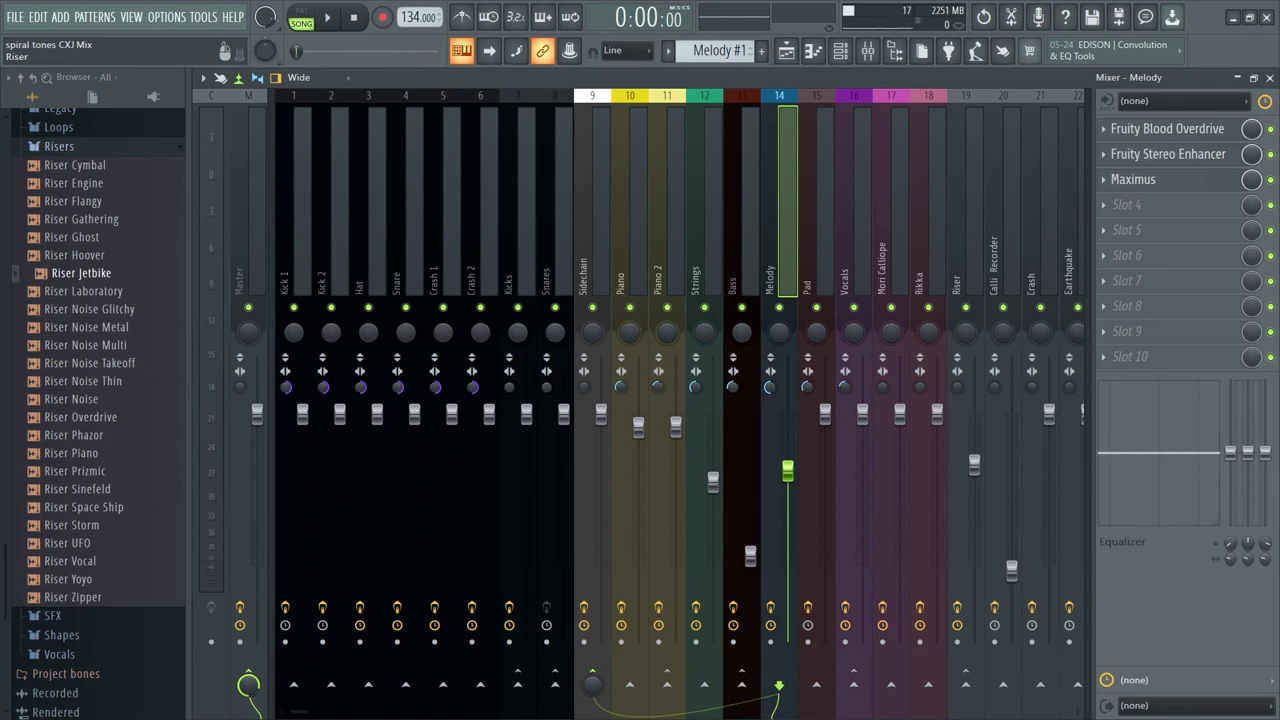
click(786, 51)
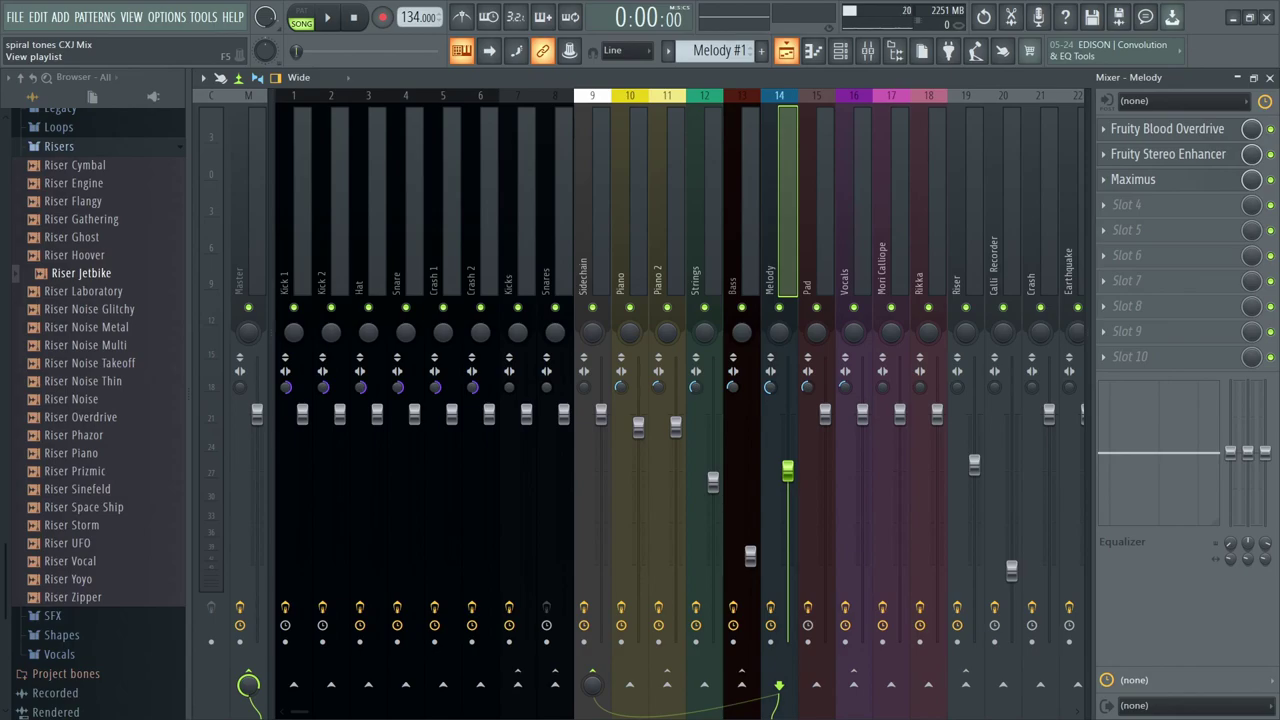
click(786, 50)
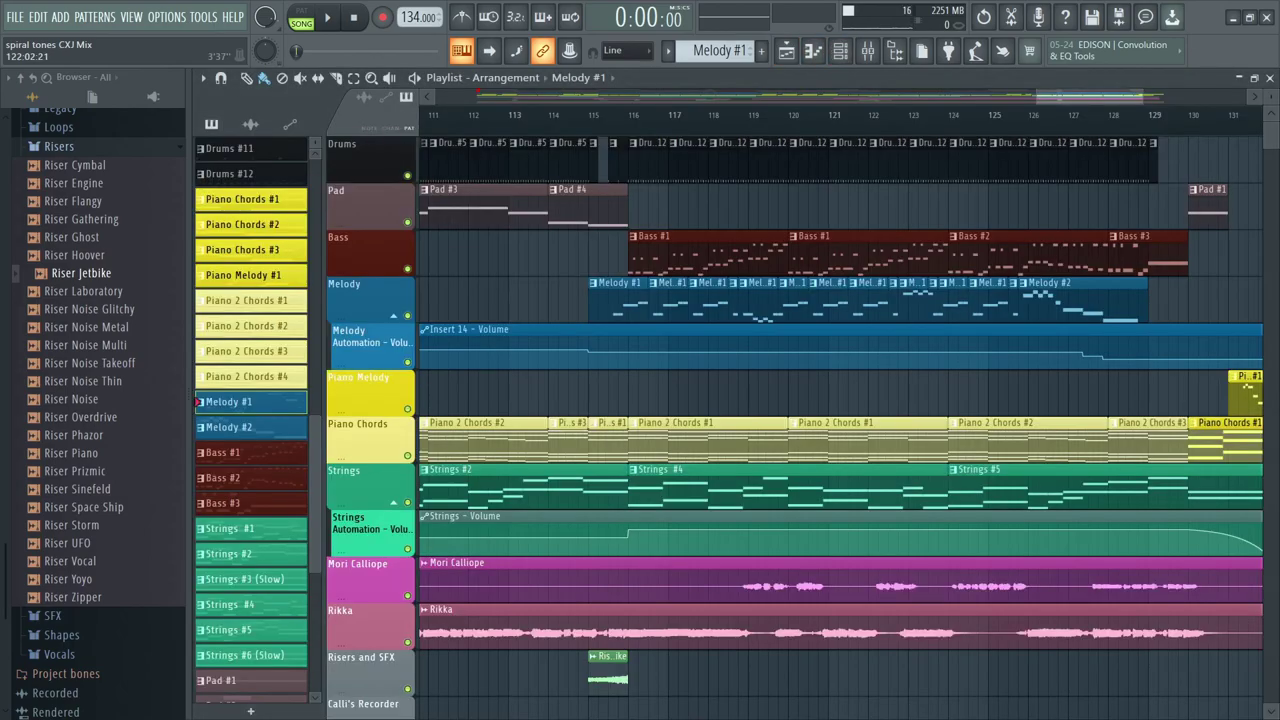
- Go back to the start of the arrangement and view the tracks through about bar 30
click(221, 77)
drag(1089, 96, 591, 96)
scroll(506, 96, left, 8)
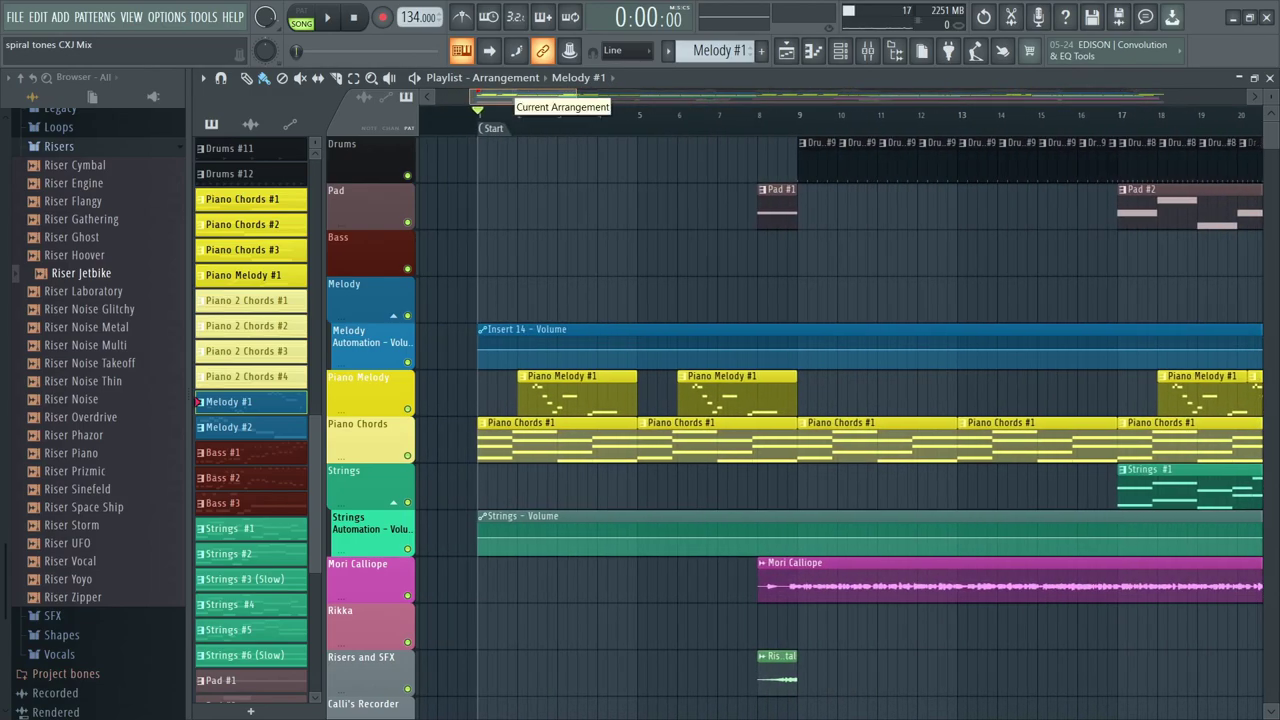
scroll(506, 96, right, 5)
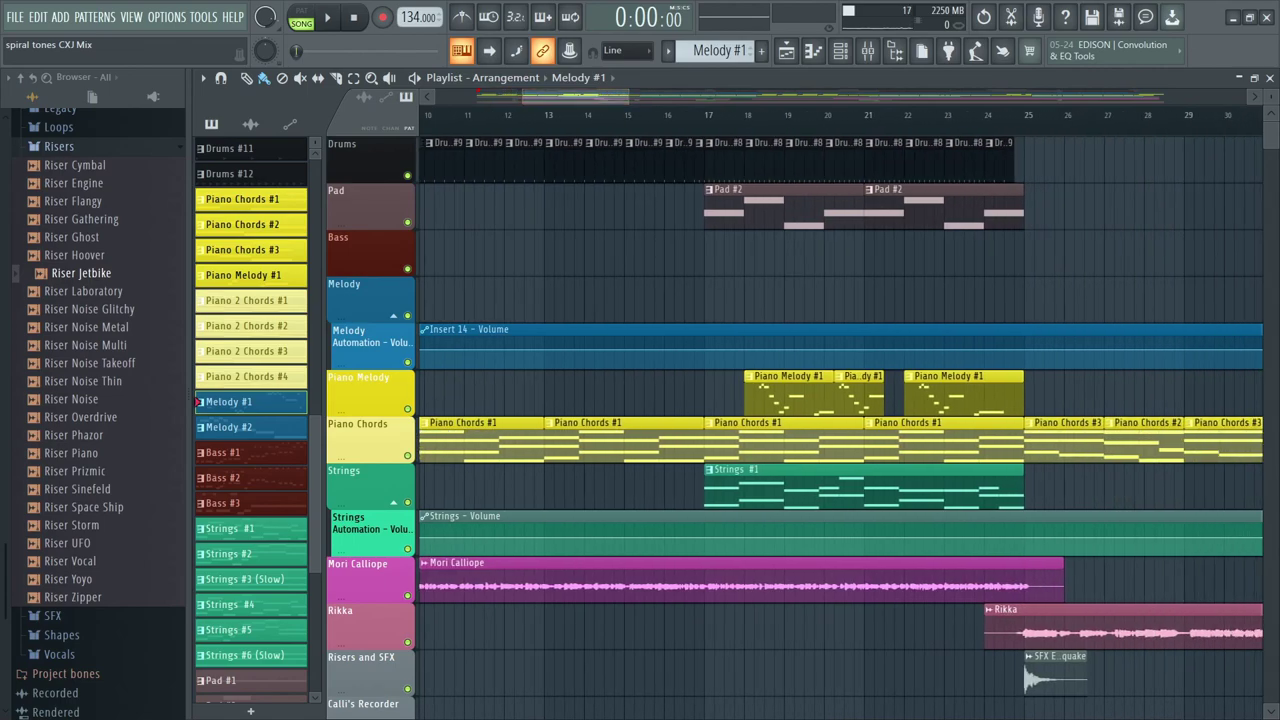